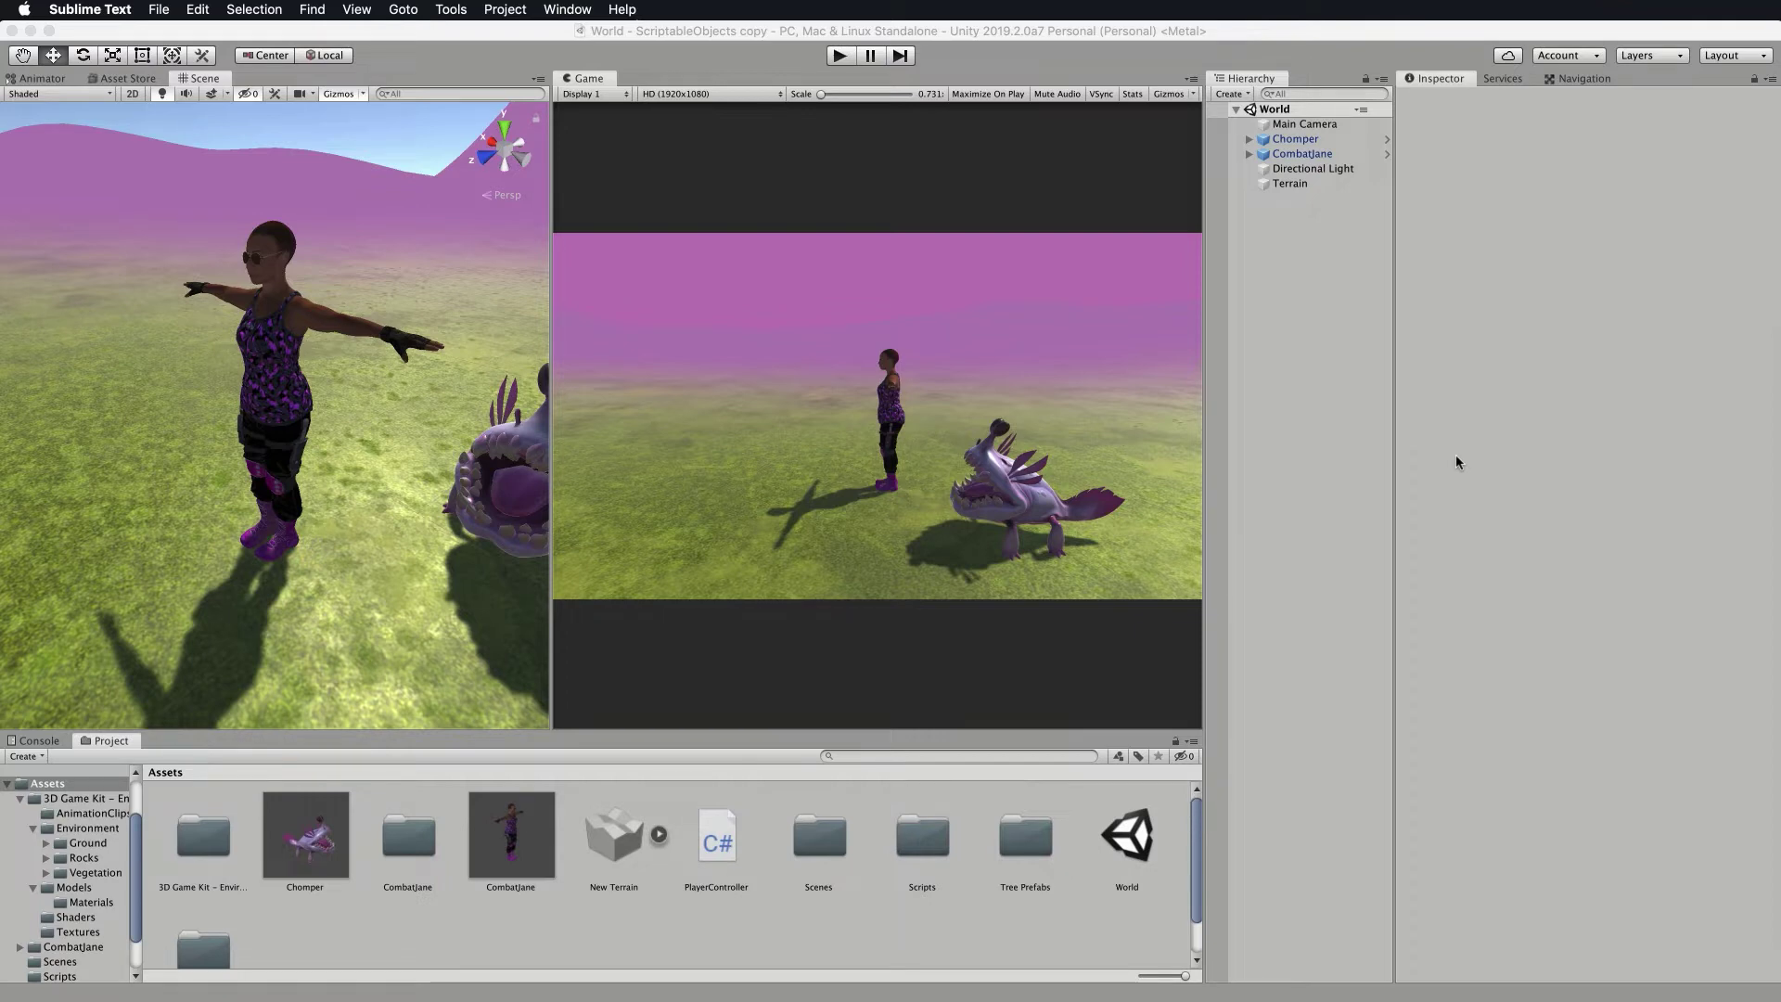
Play-test the World scene by running the CombatJane character forward and turning it across the terrain.
left_click(842, 57)
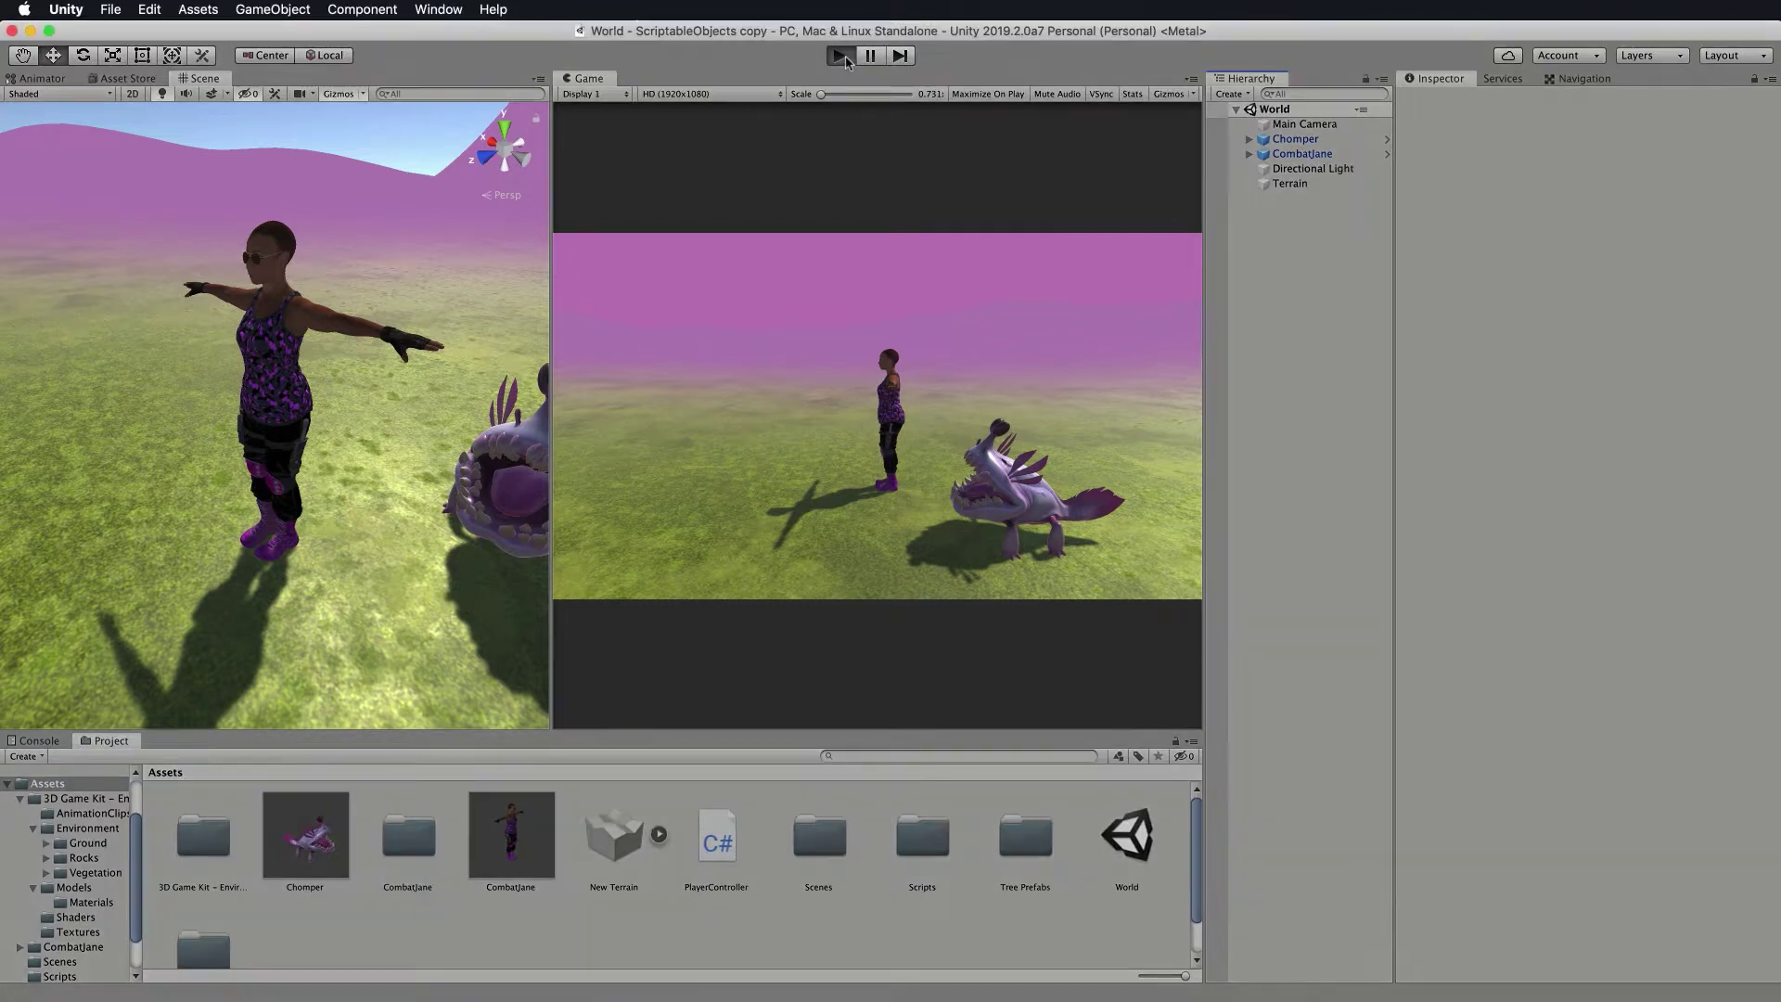
key("w")
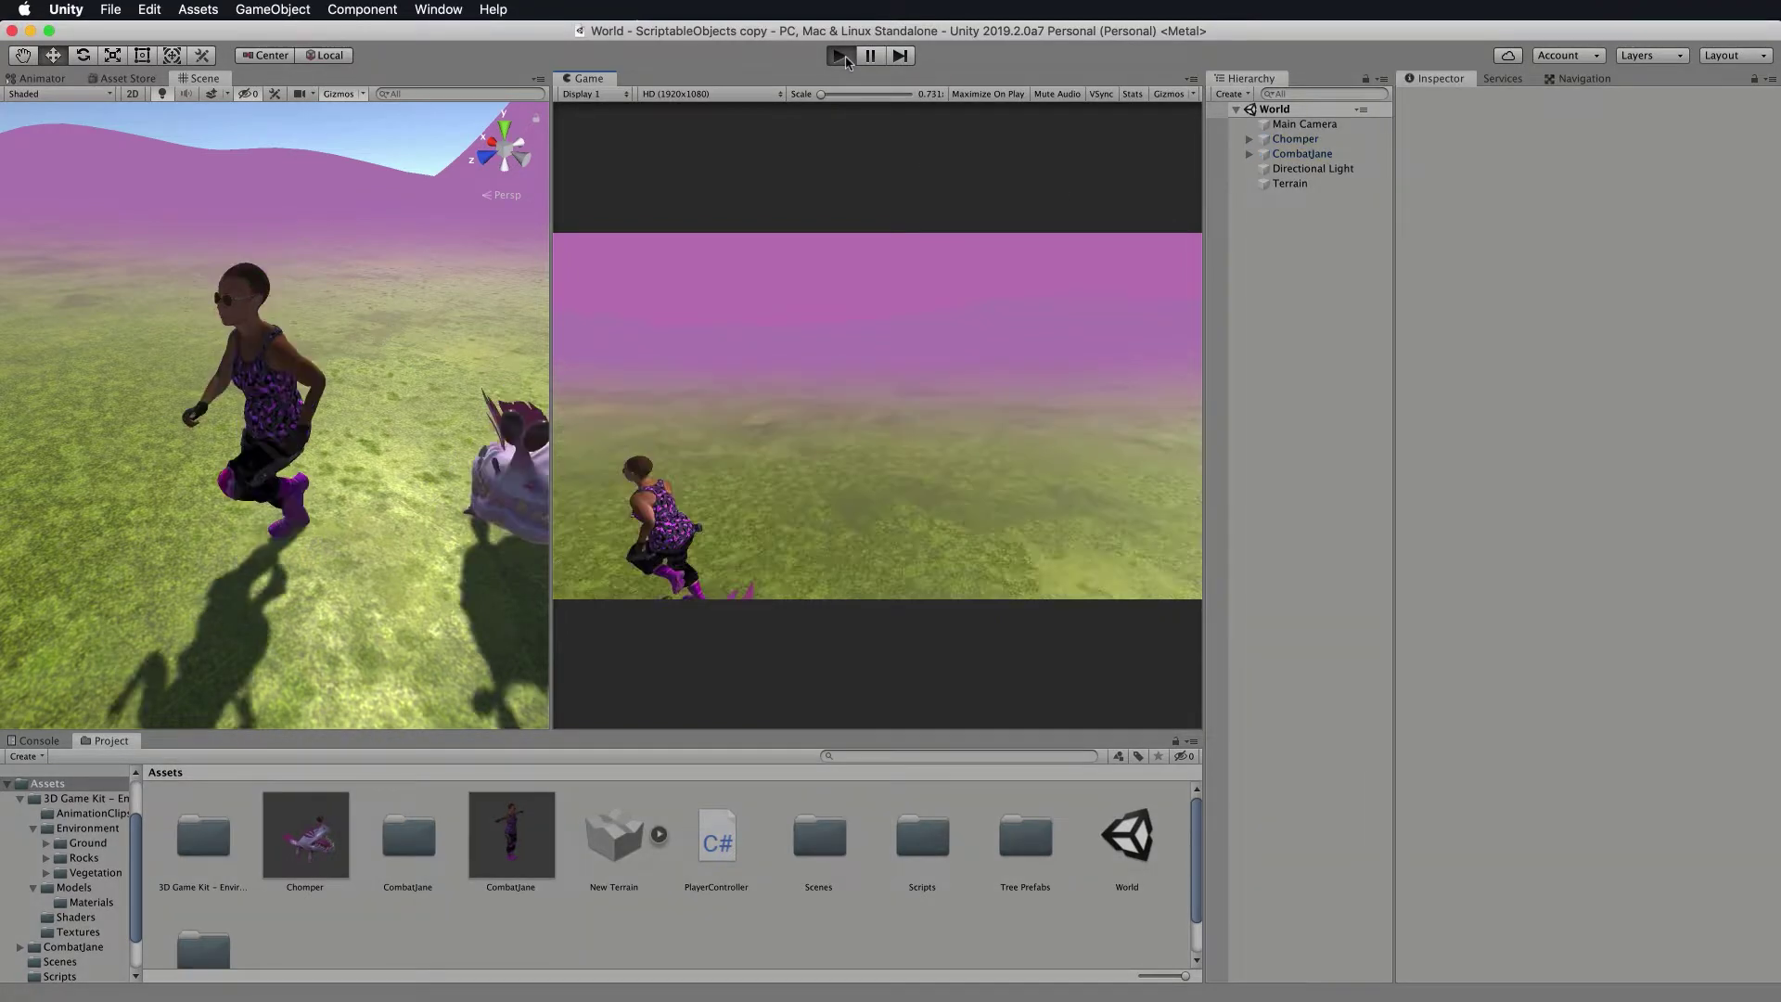
key("d")
key("w")
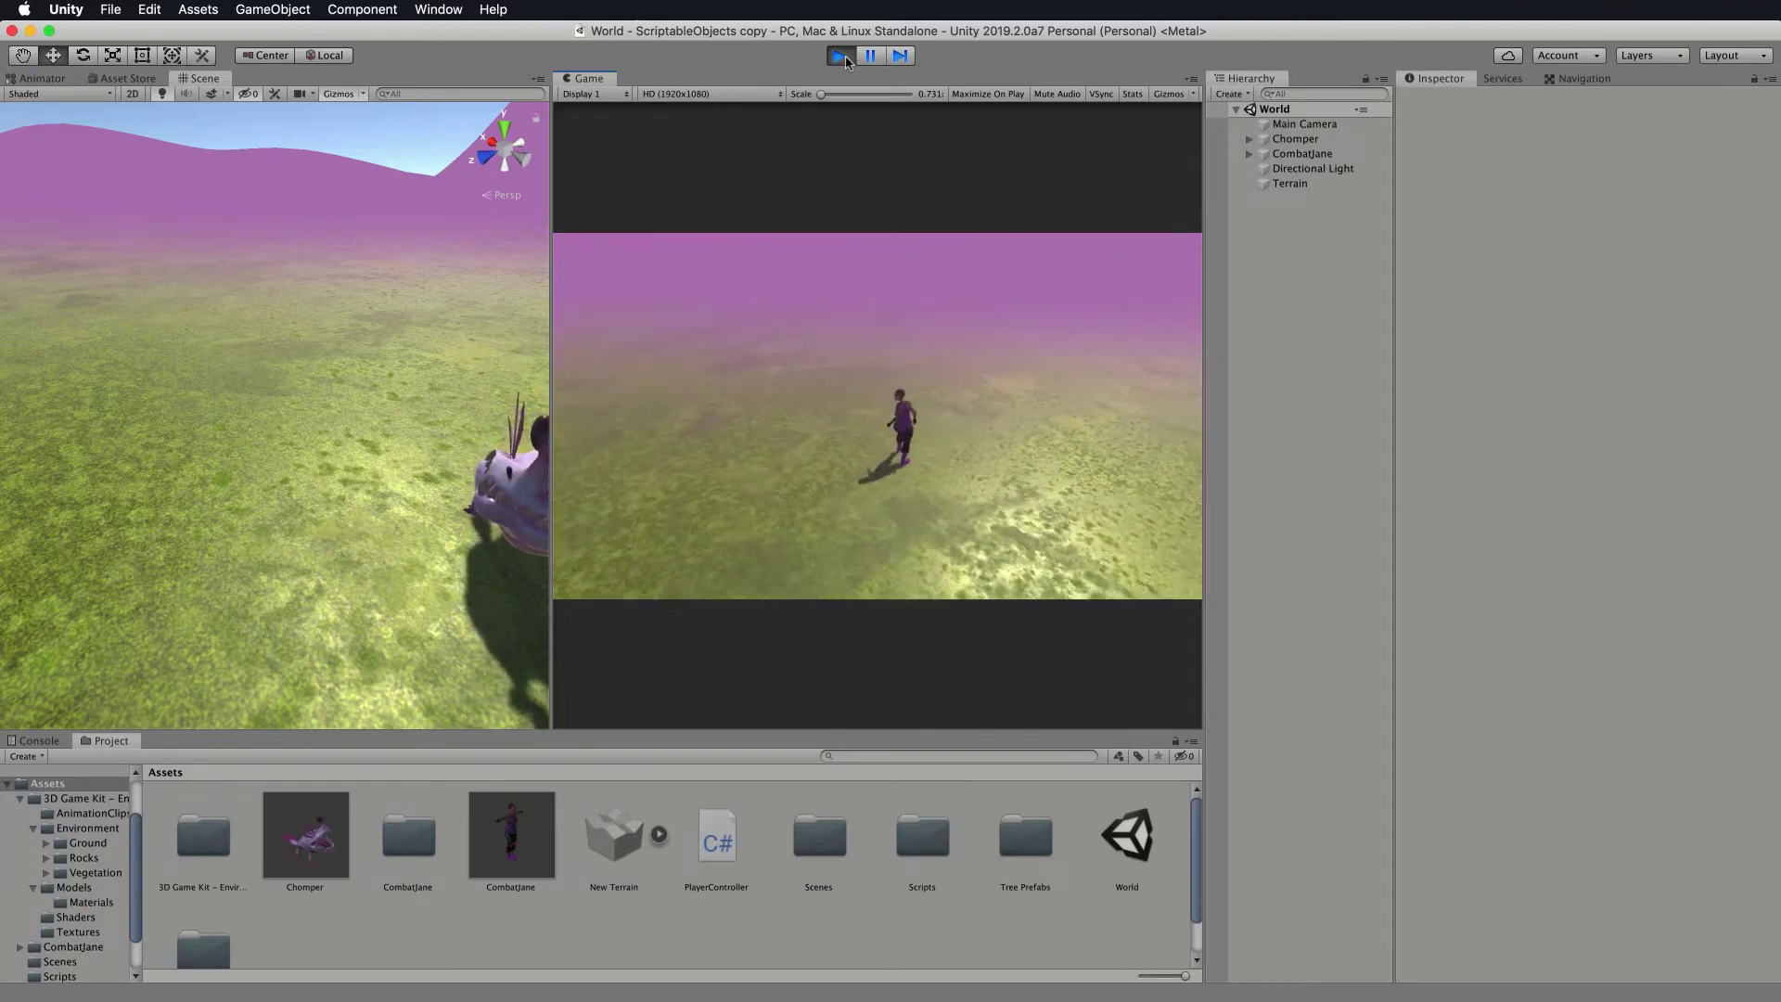
key("w")
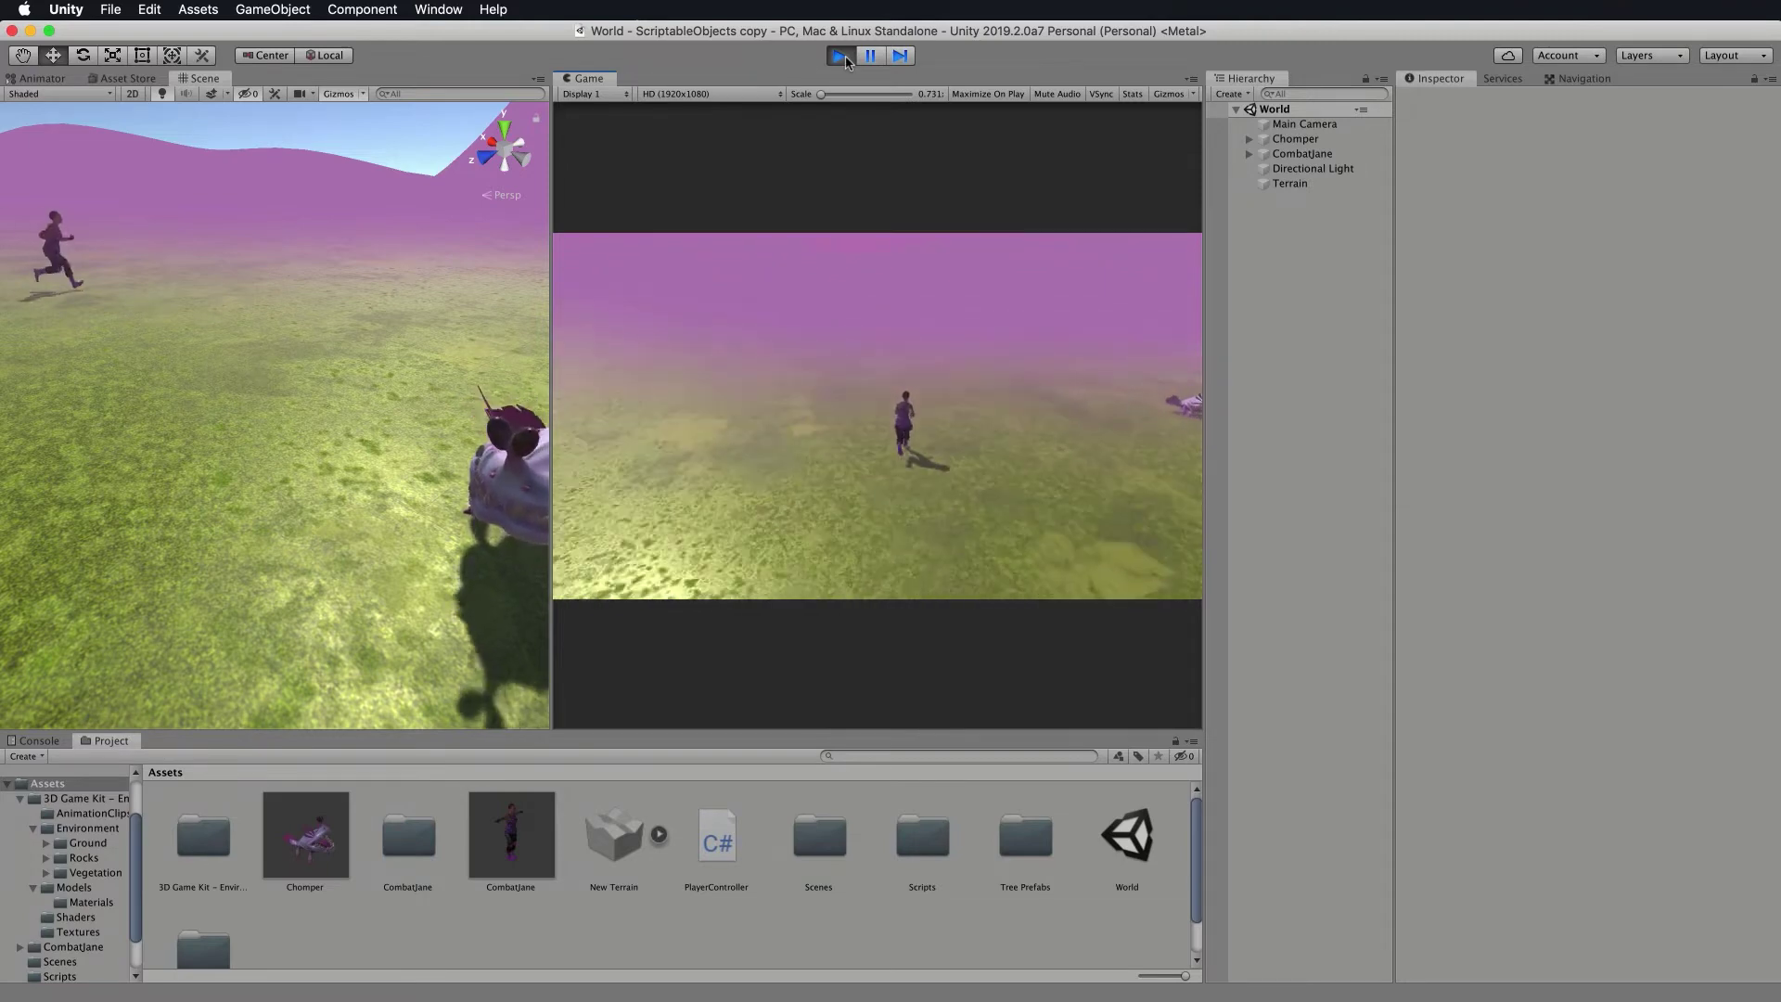
key("w")
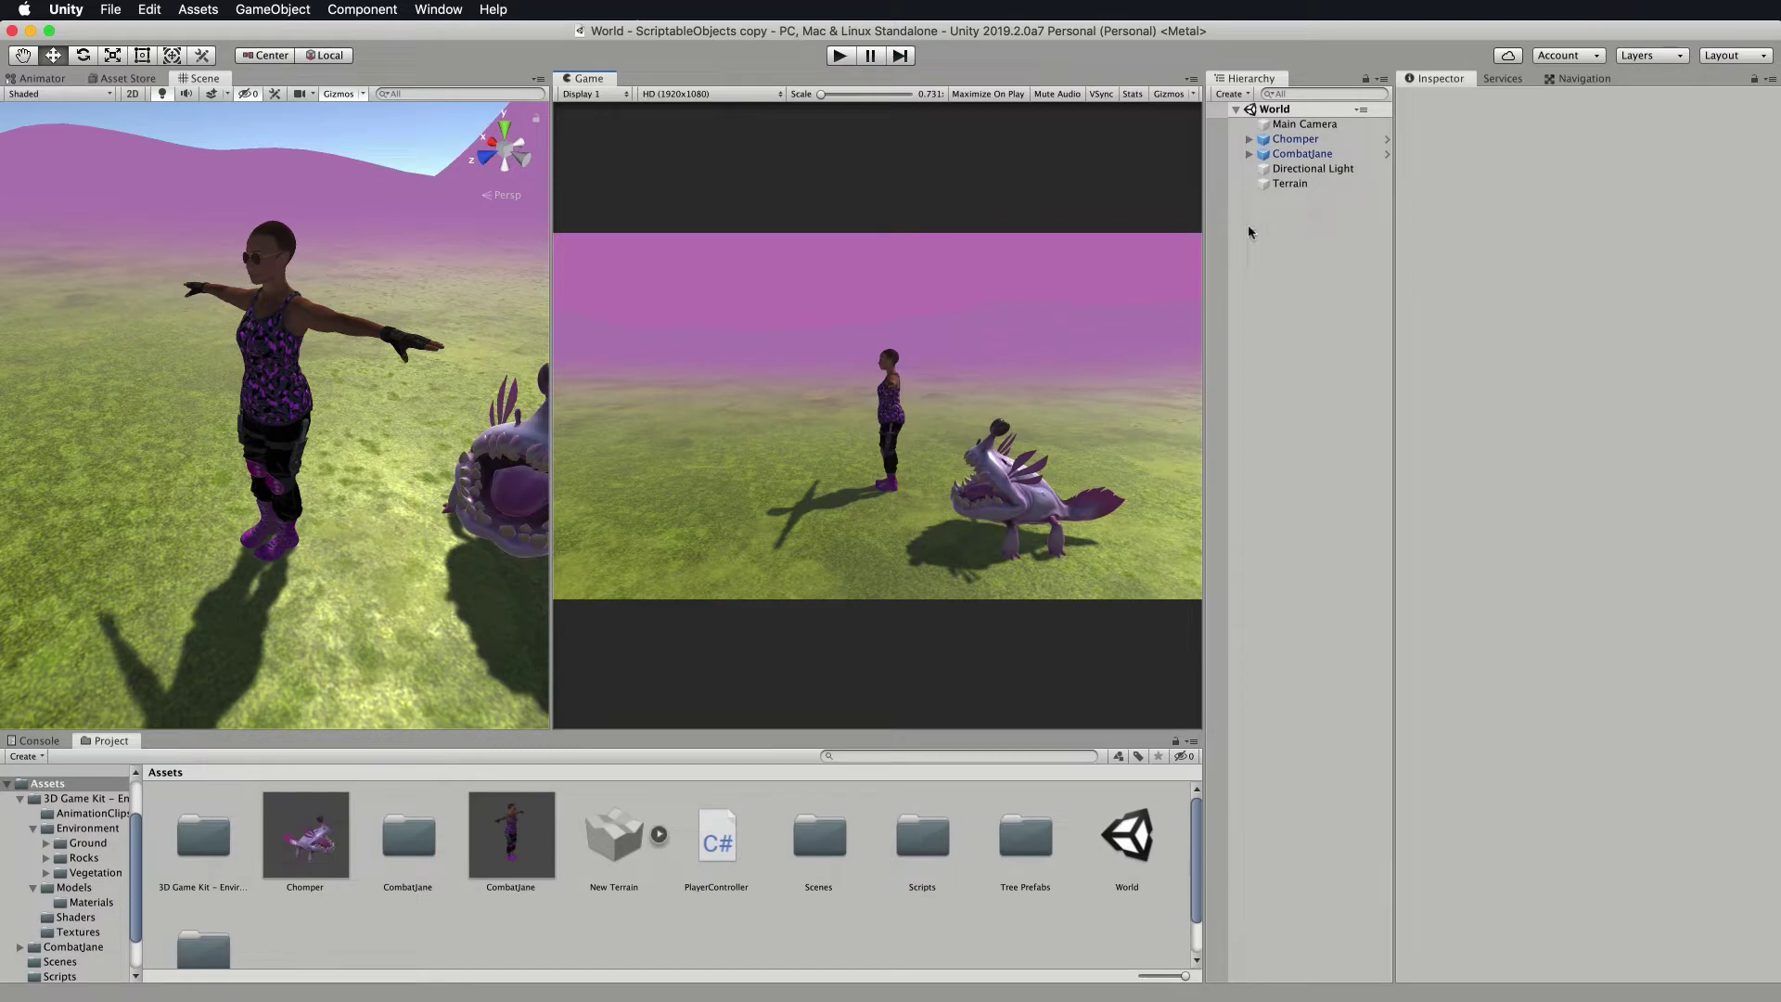
Frame the whole Terrain in the Scene view and turn off the fog effect there.
left_click(1295, 184)
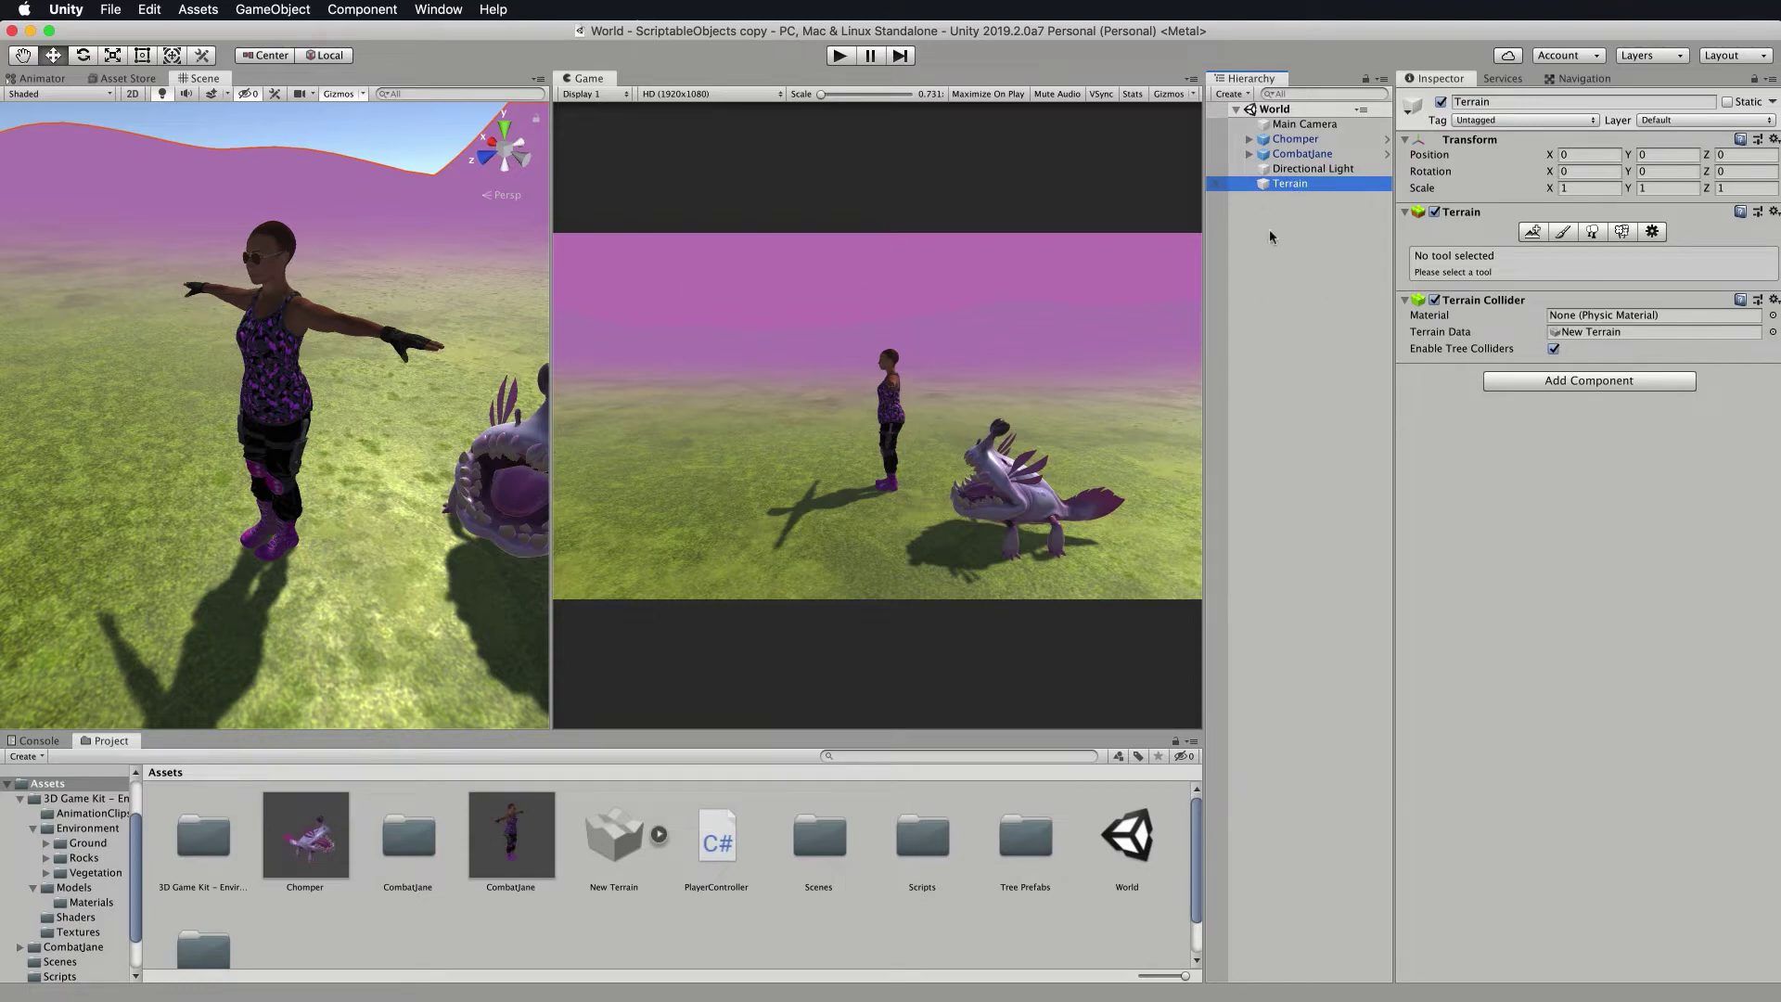
key("f")
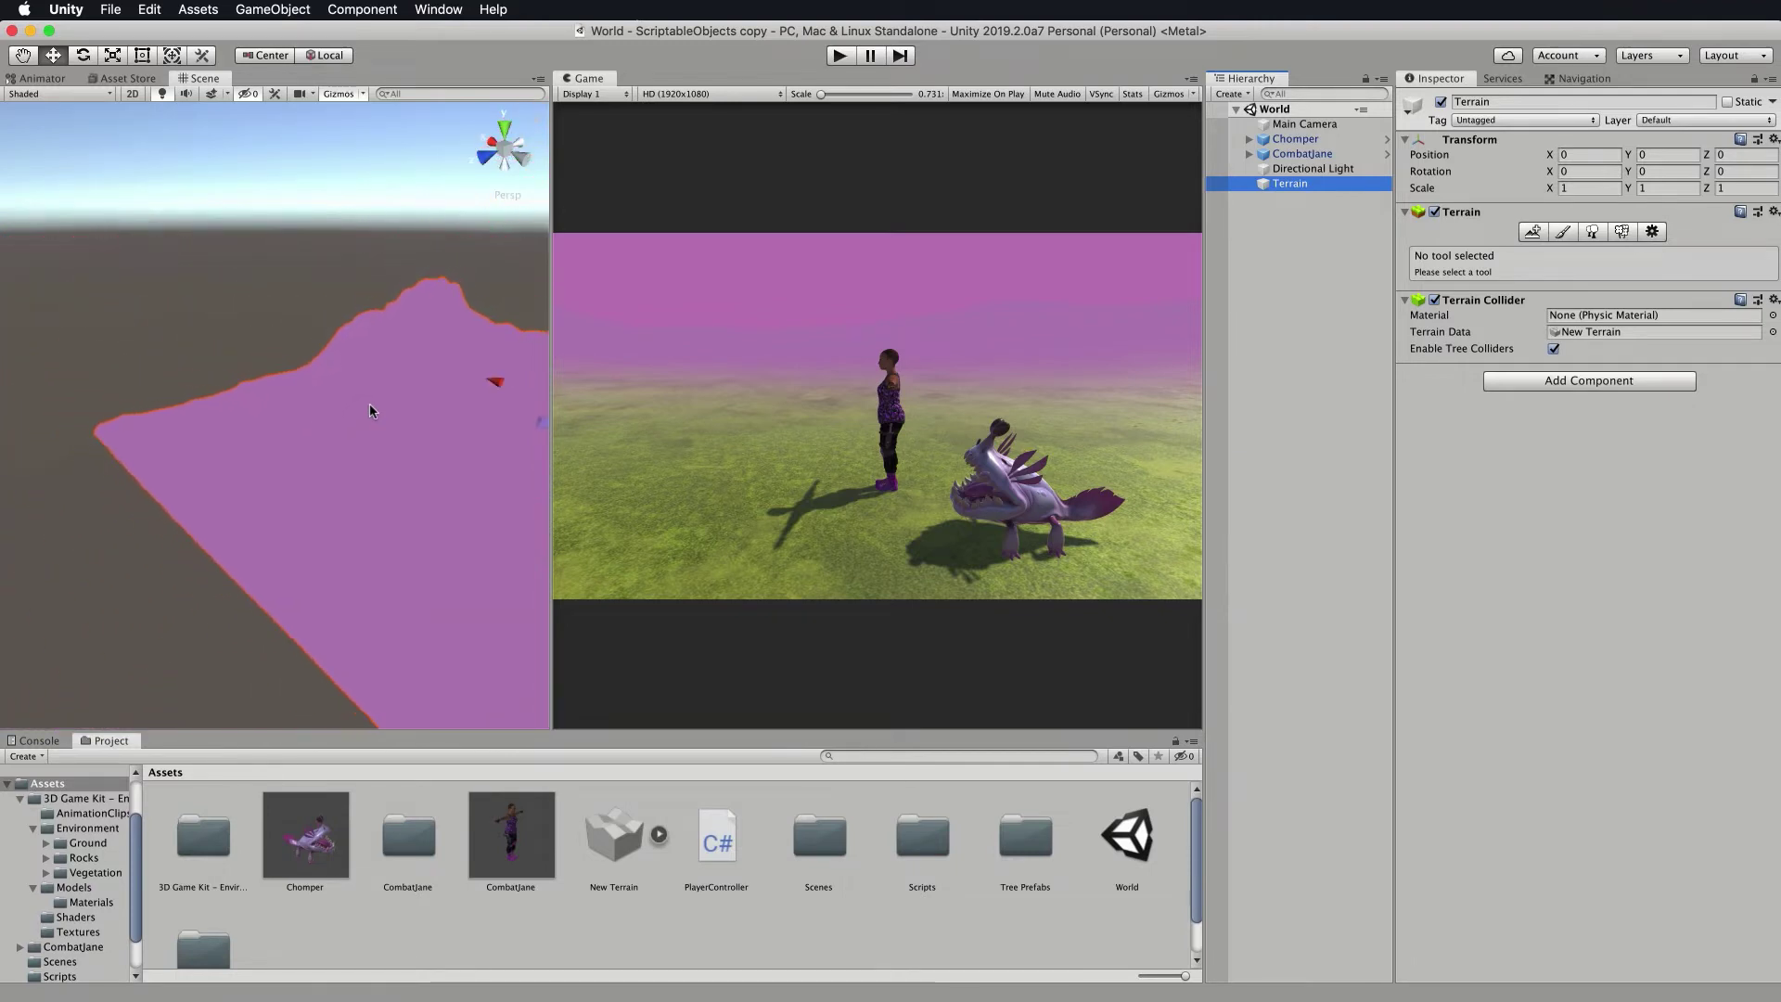
left_click_drag(369, 409, 298, 309, "alt")
scroll(298, 309, "up", 2)
scroll(298, 309, "up", 2)
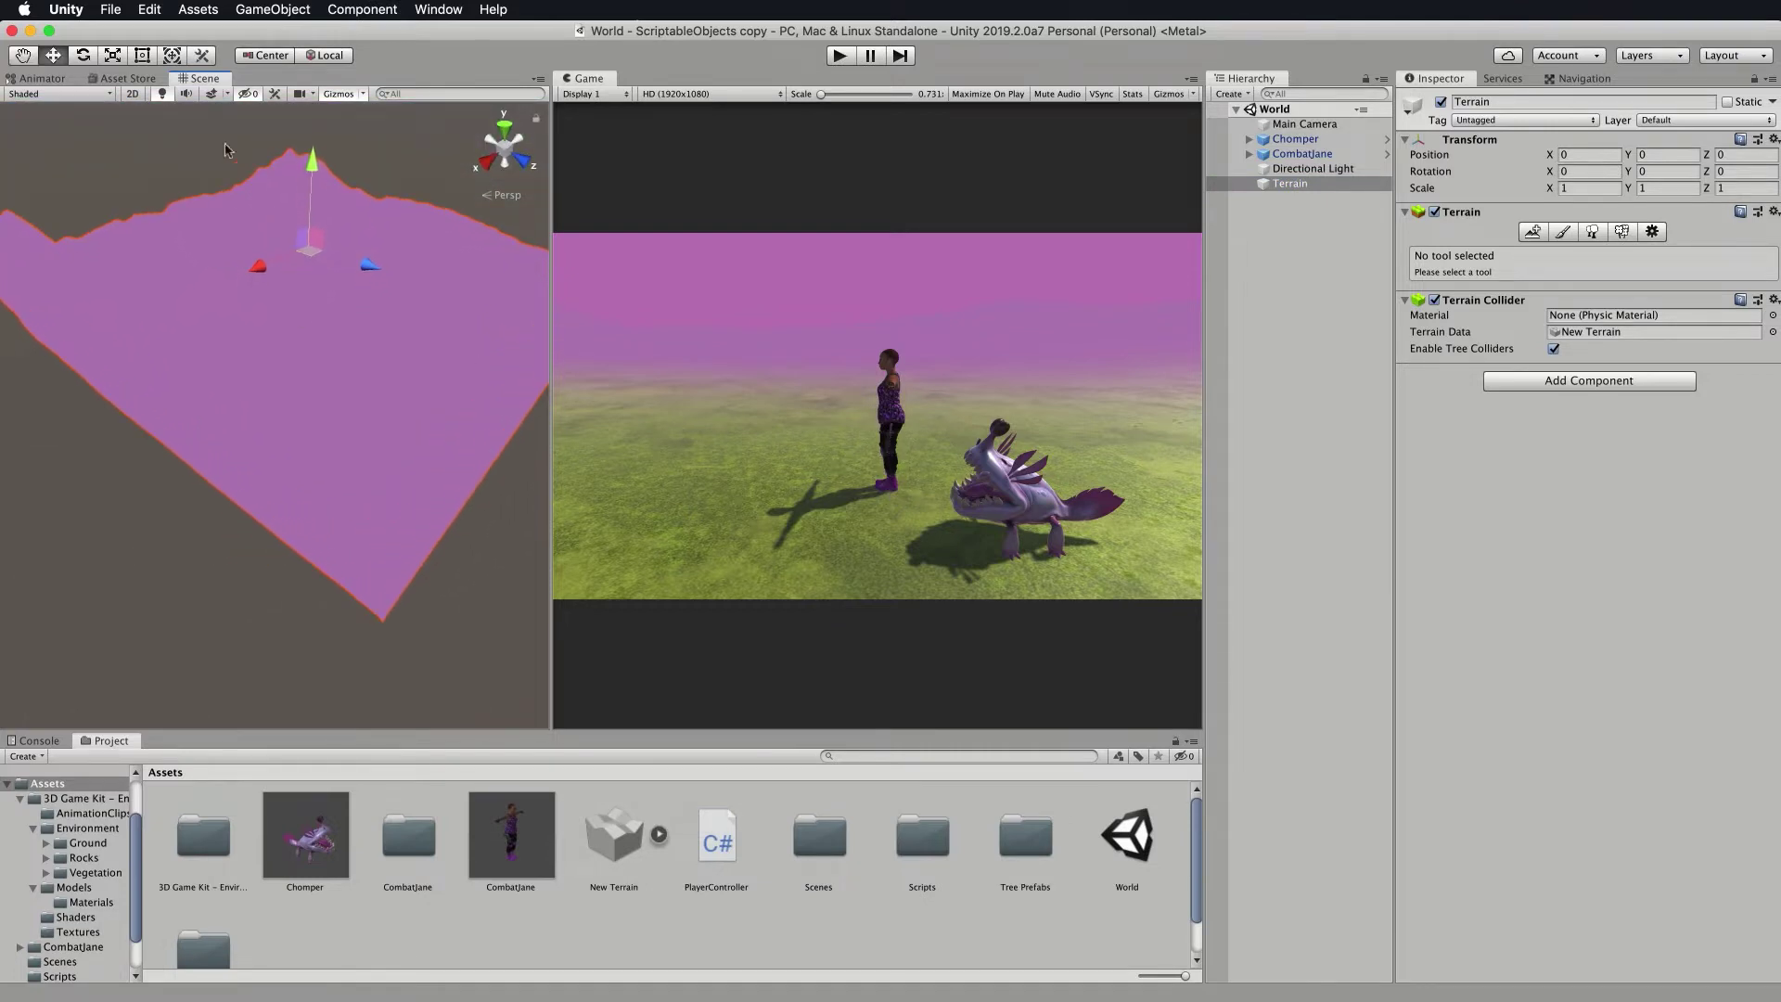
left_click(228, 97)
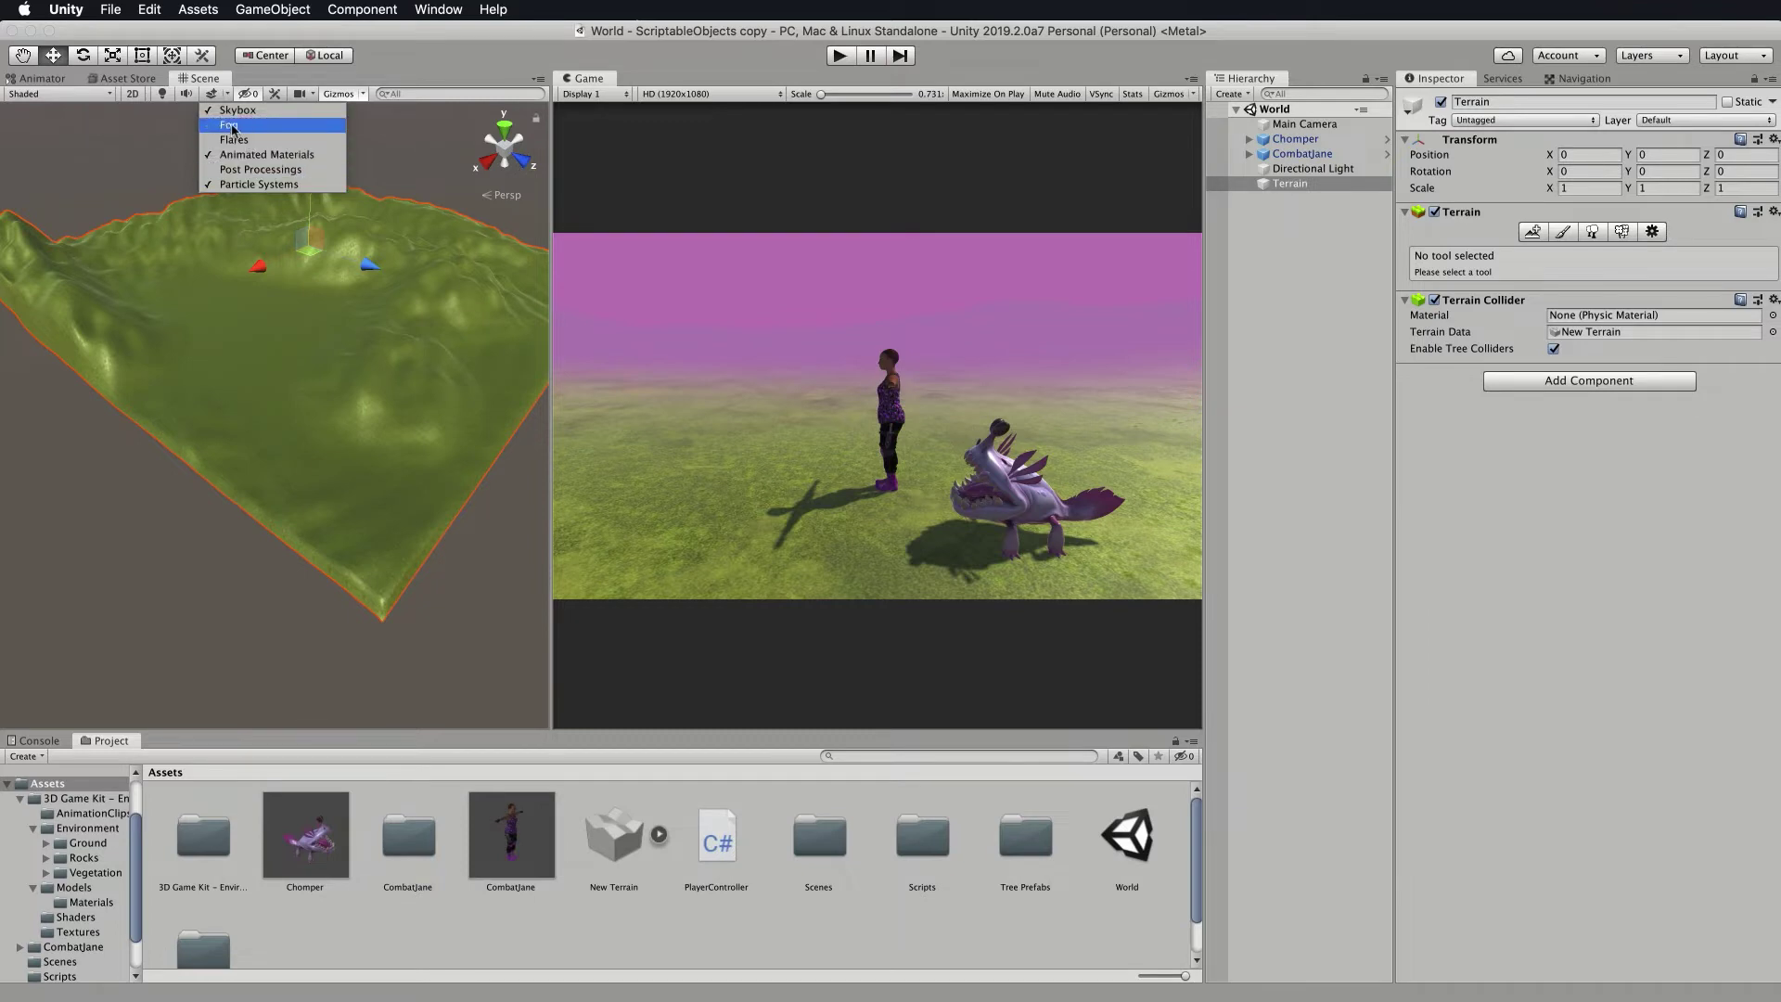
left_click(234, 126)
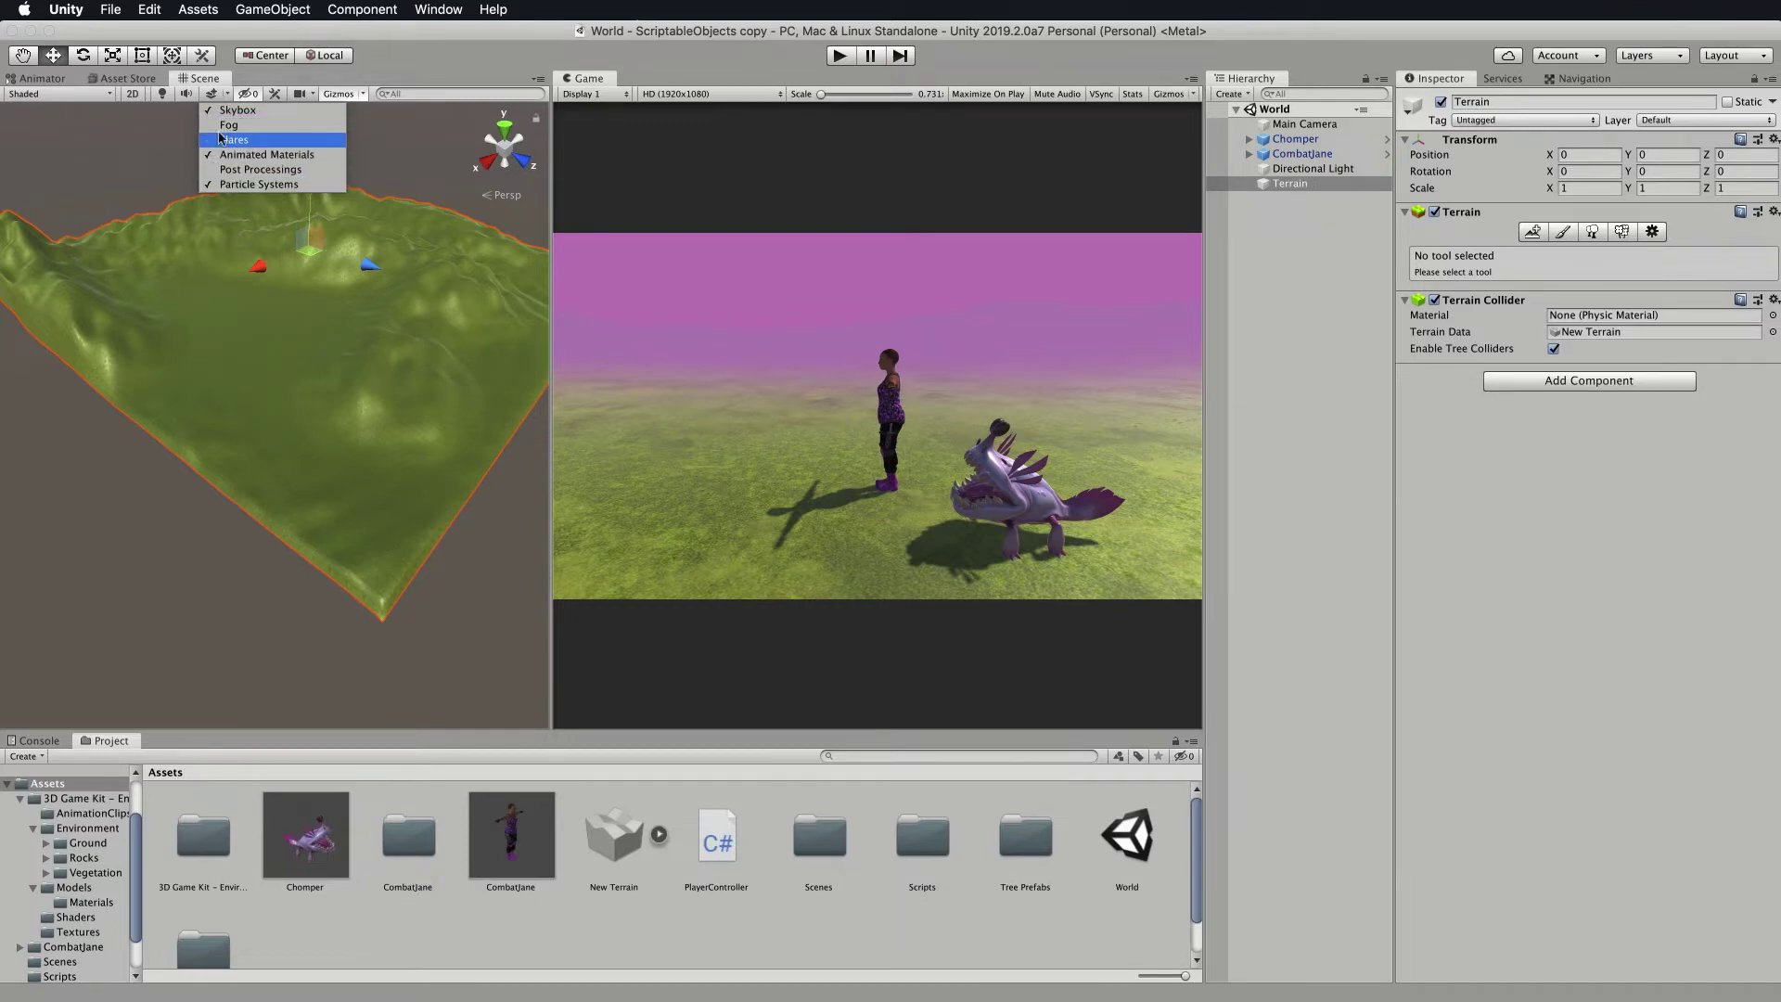
left_click(386, 174)
Mark the Terrain object as Navigation Static.
scroll(386, 258, "up", 5)
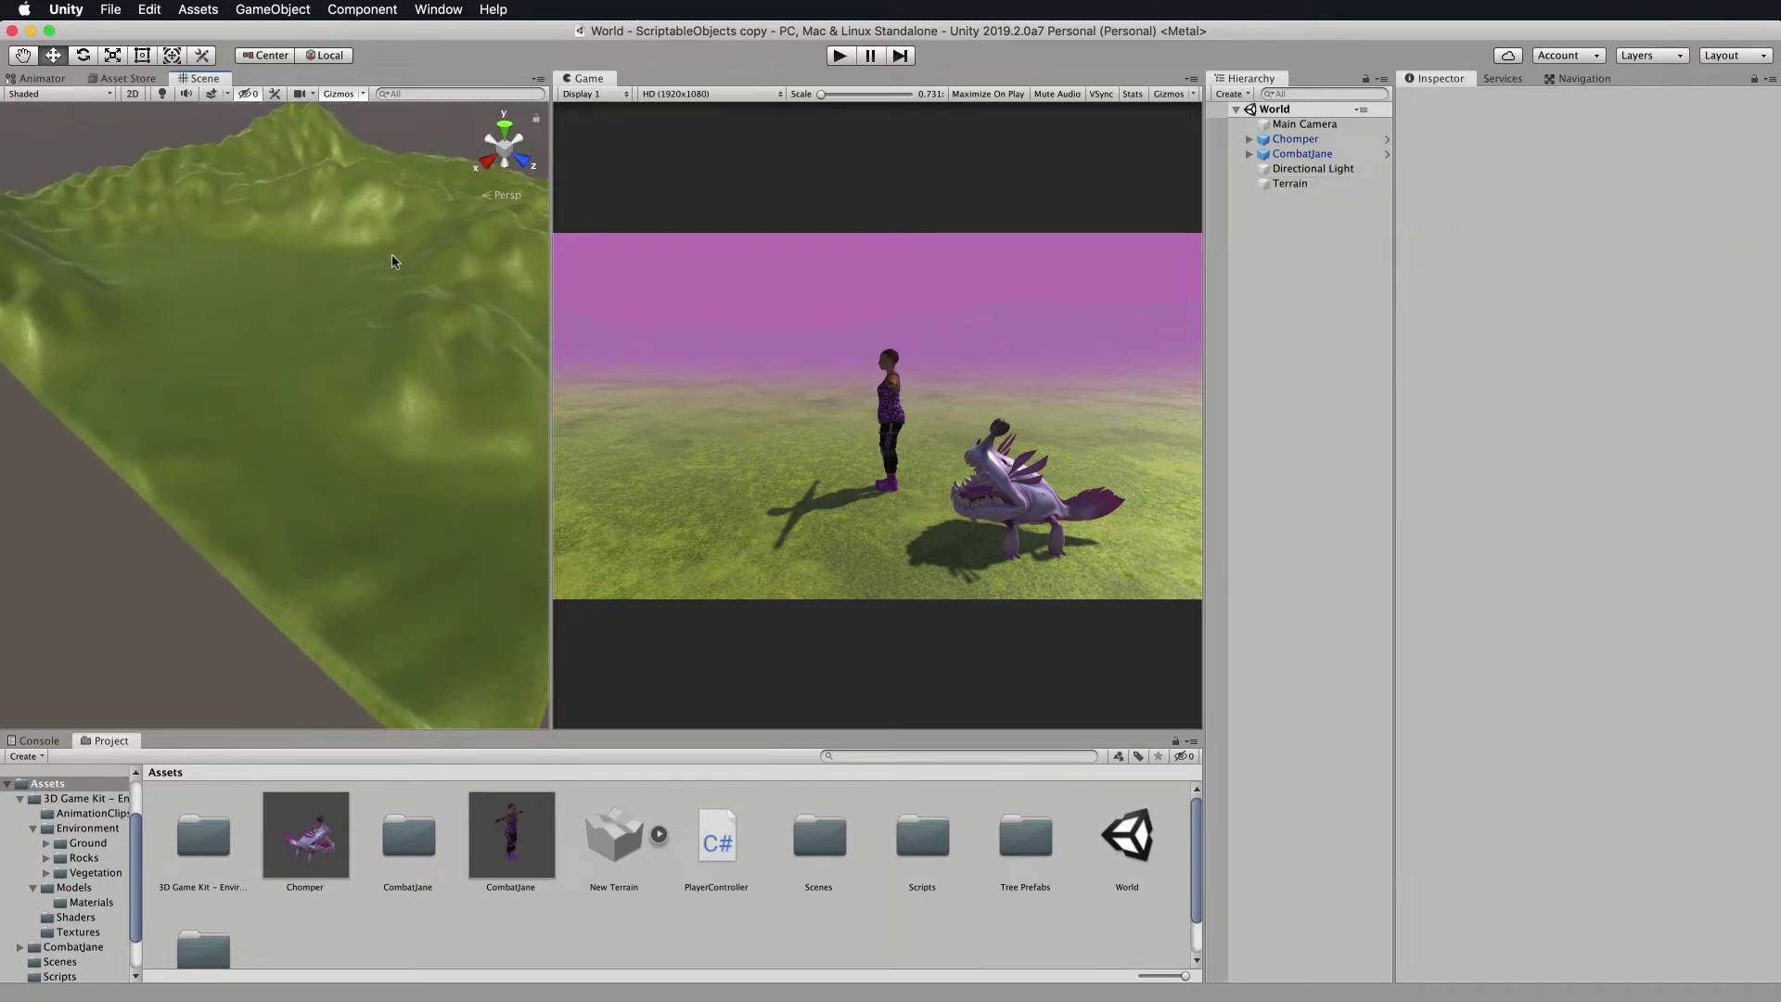
left_click_drag(398, 270, 594, 269, "alt")
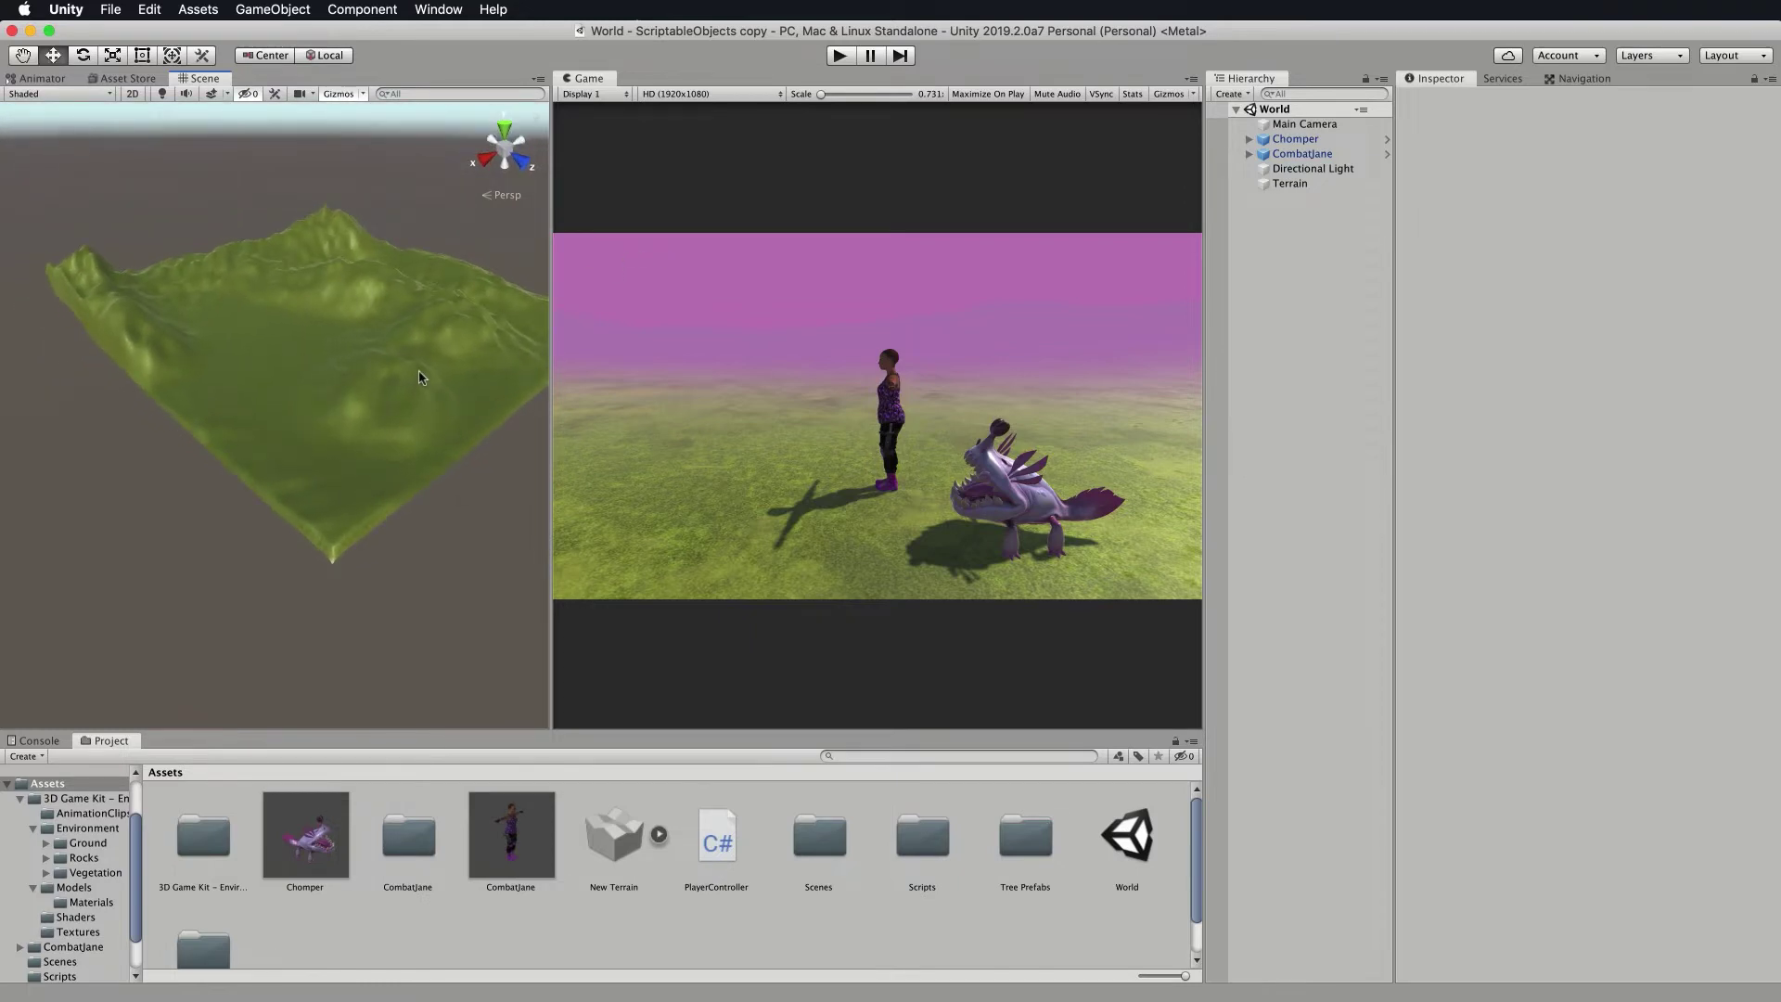
left_click(344, 363)
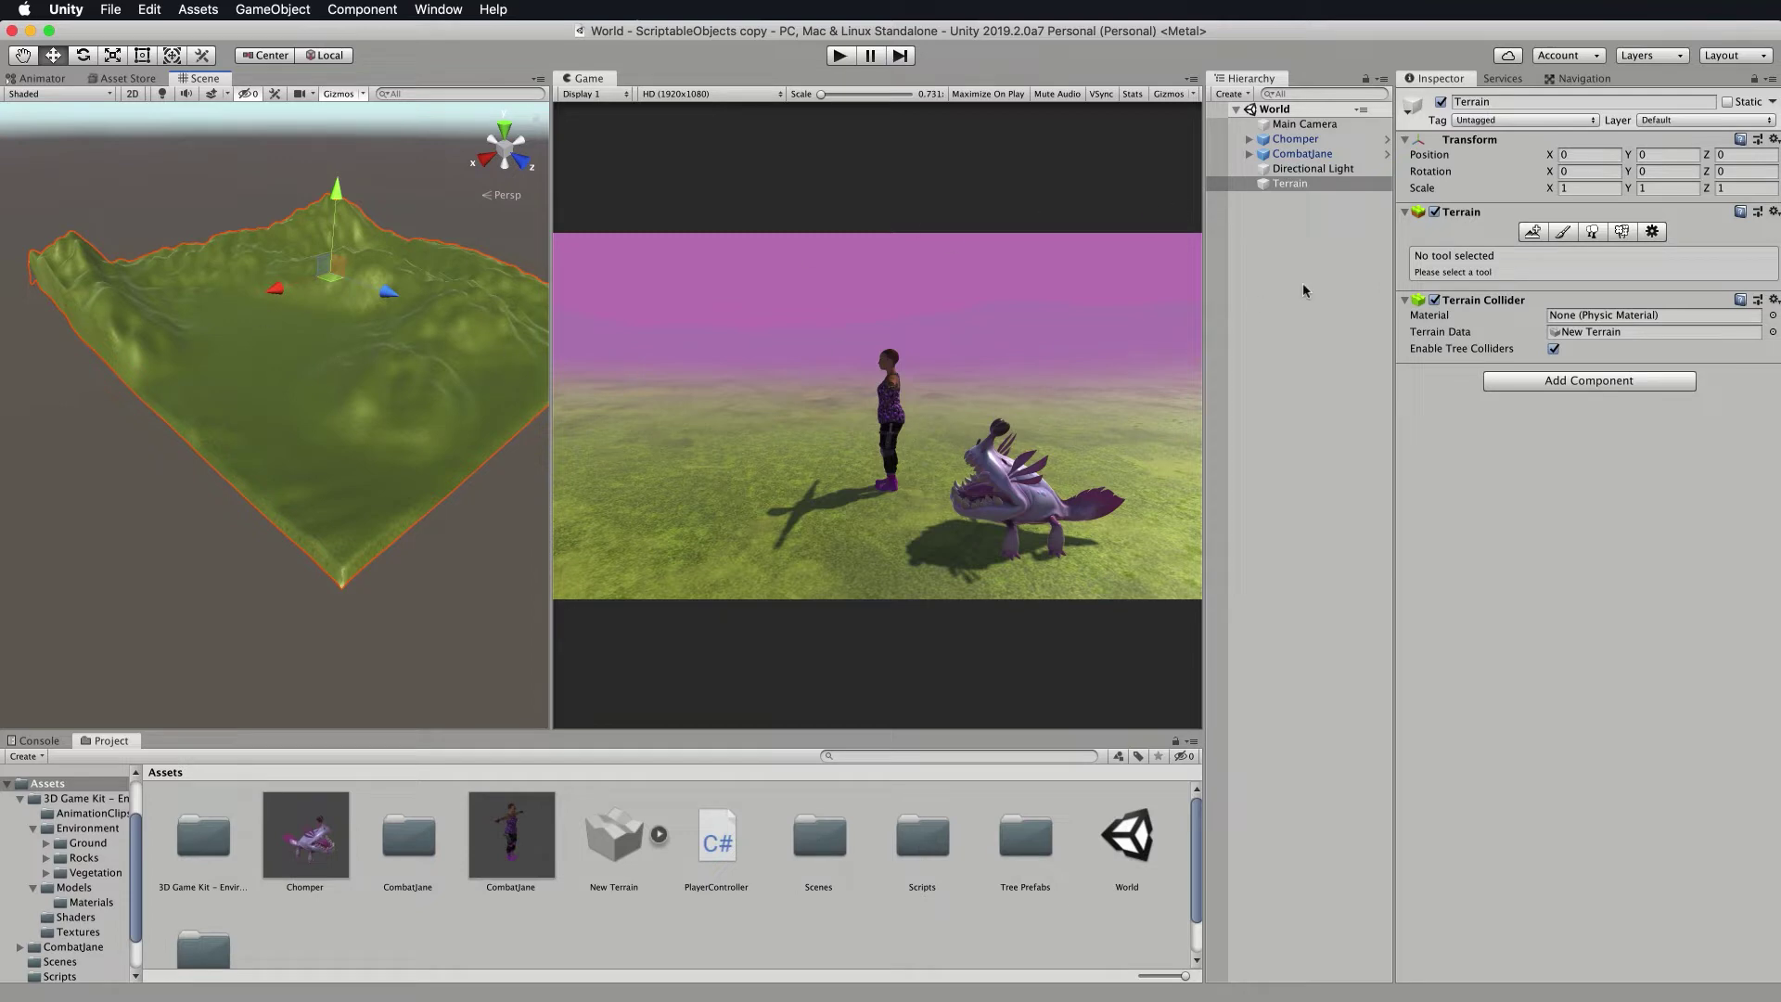
left_click(1291, 184)
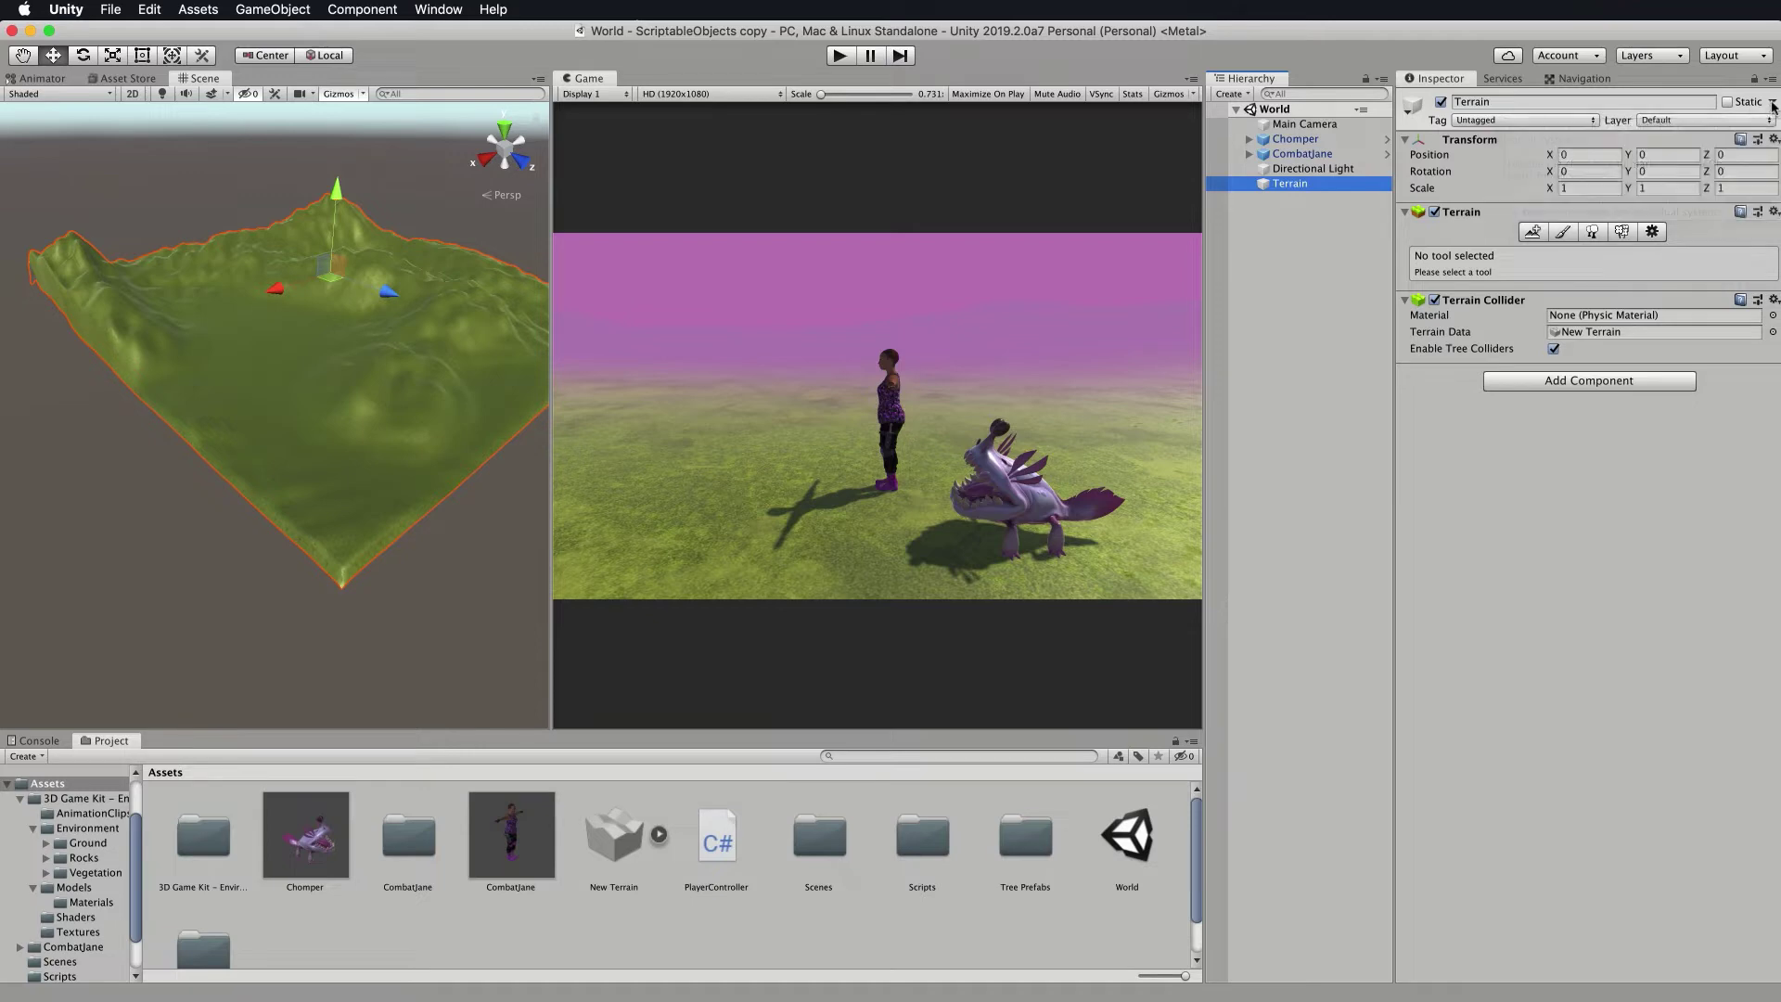
left_click(1773, 106)
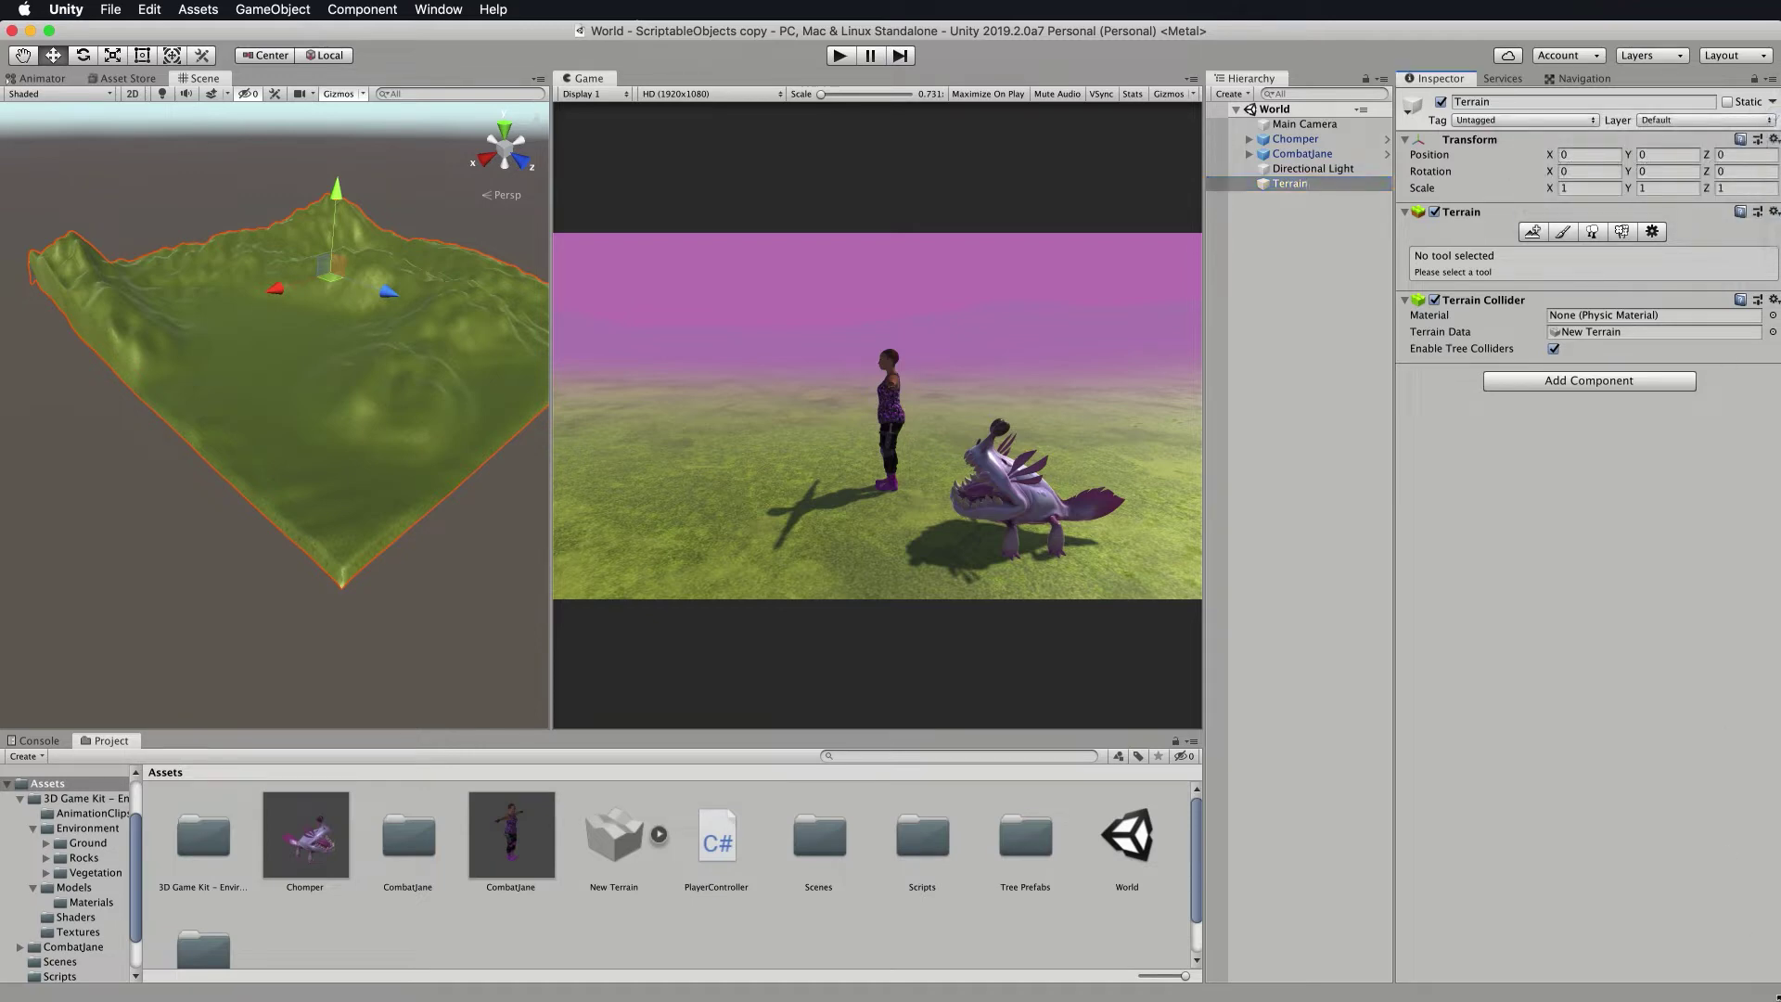
left_click_drag(1776, 990, 1591, 987)
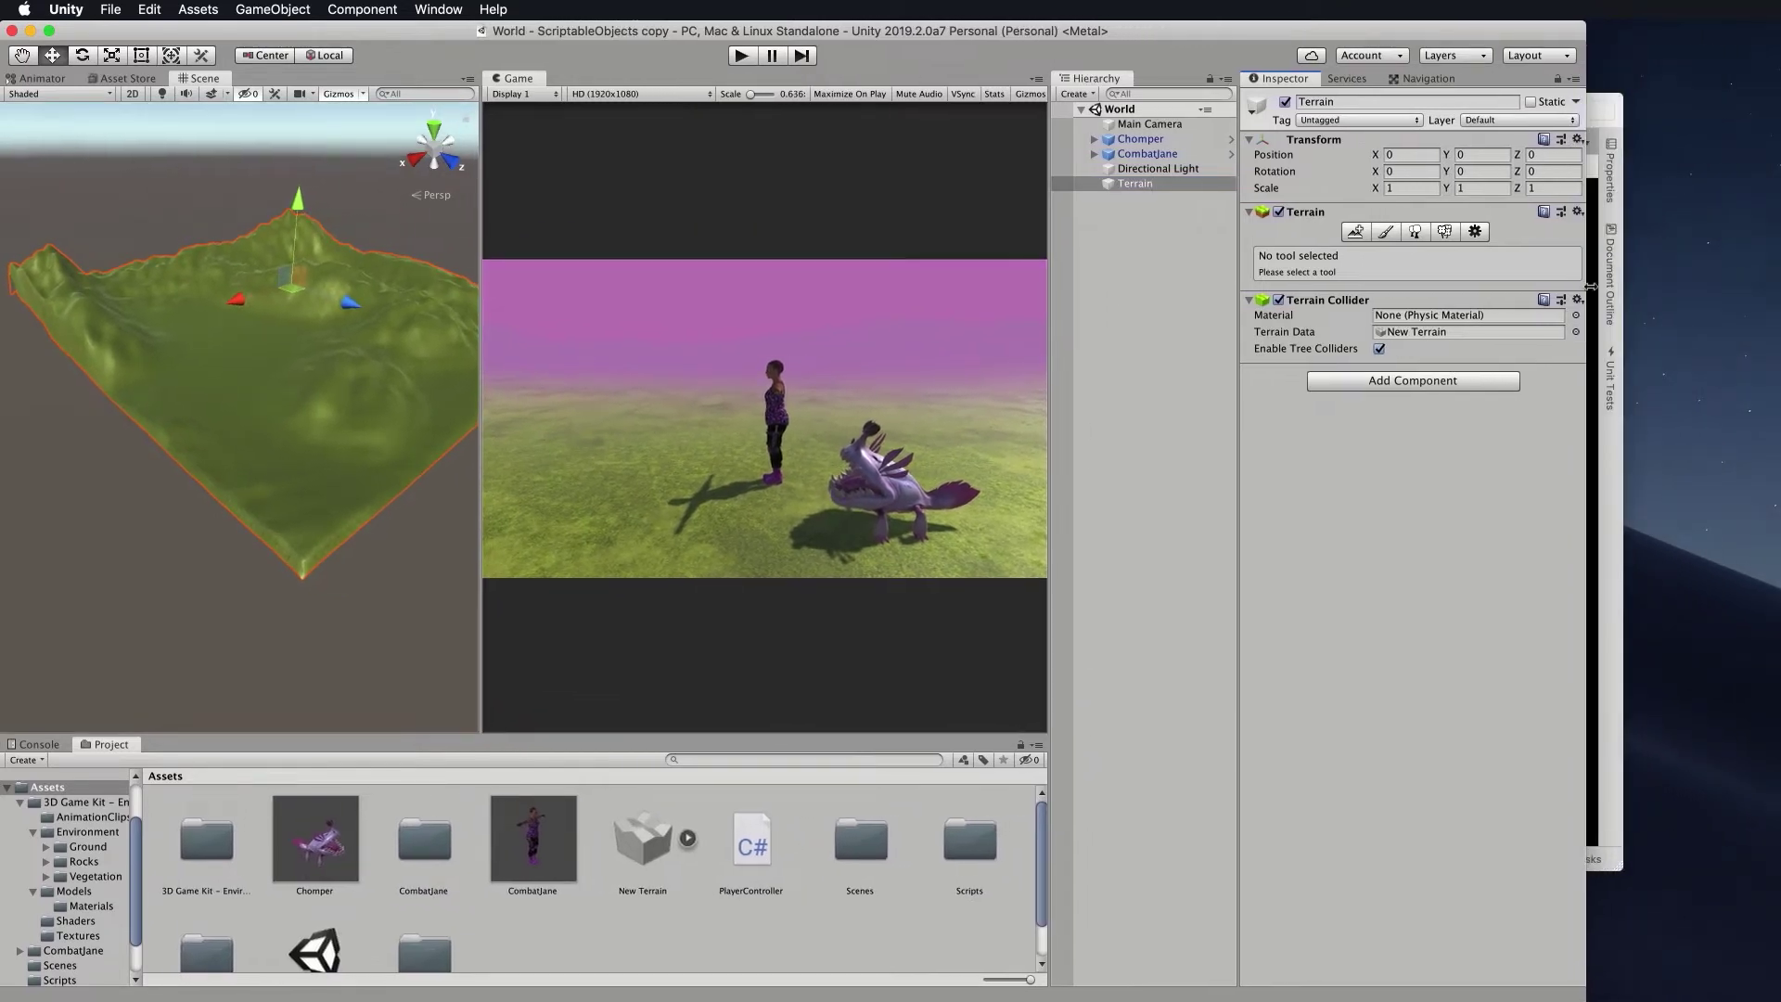
left_click(1576, 102)
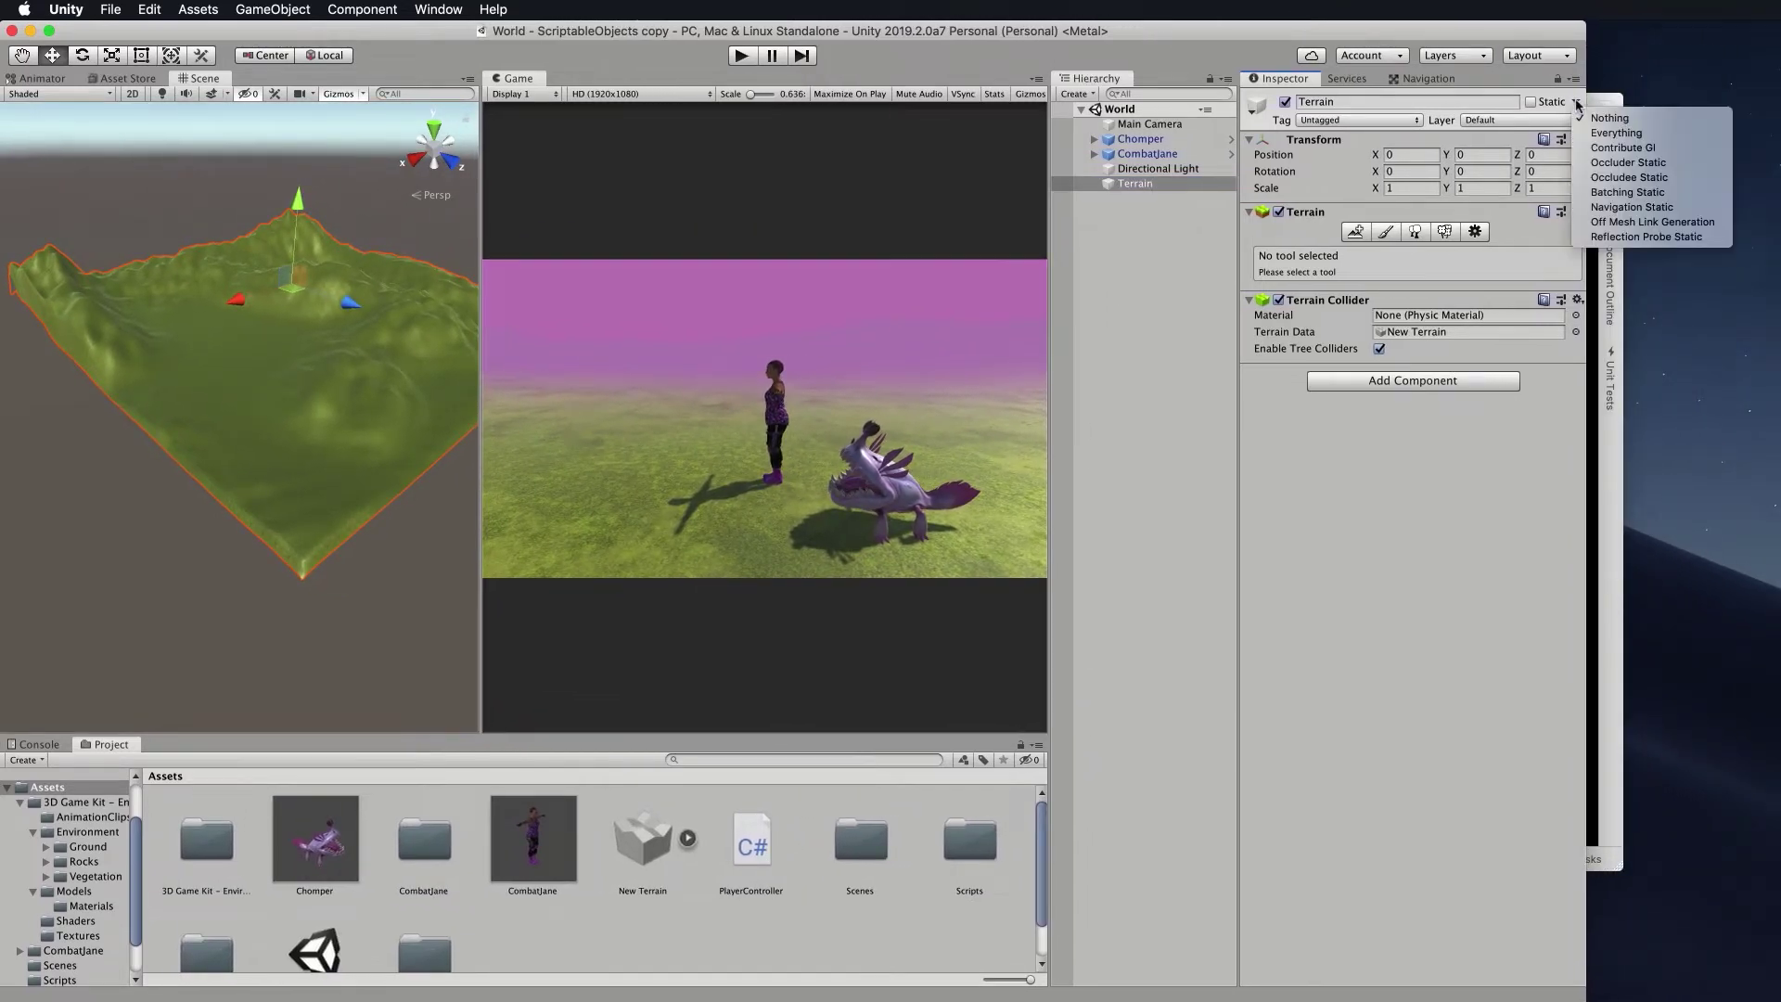
left_click(1677, 208)
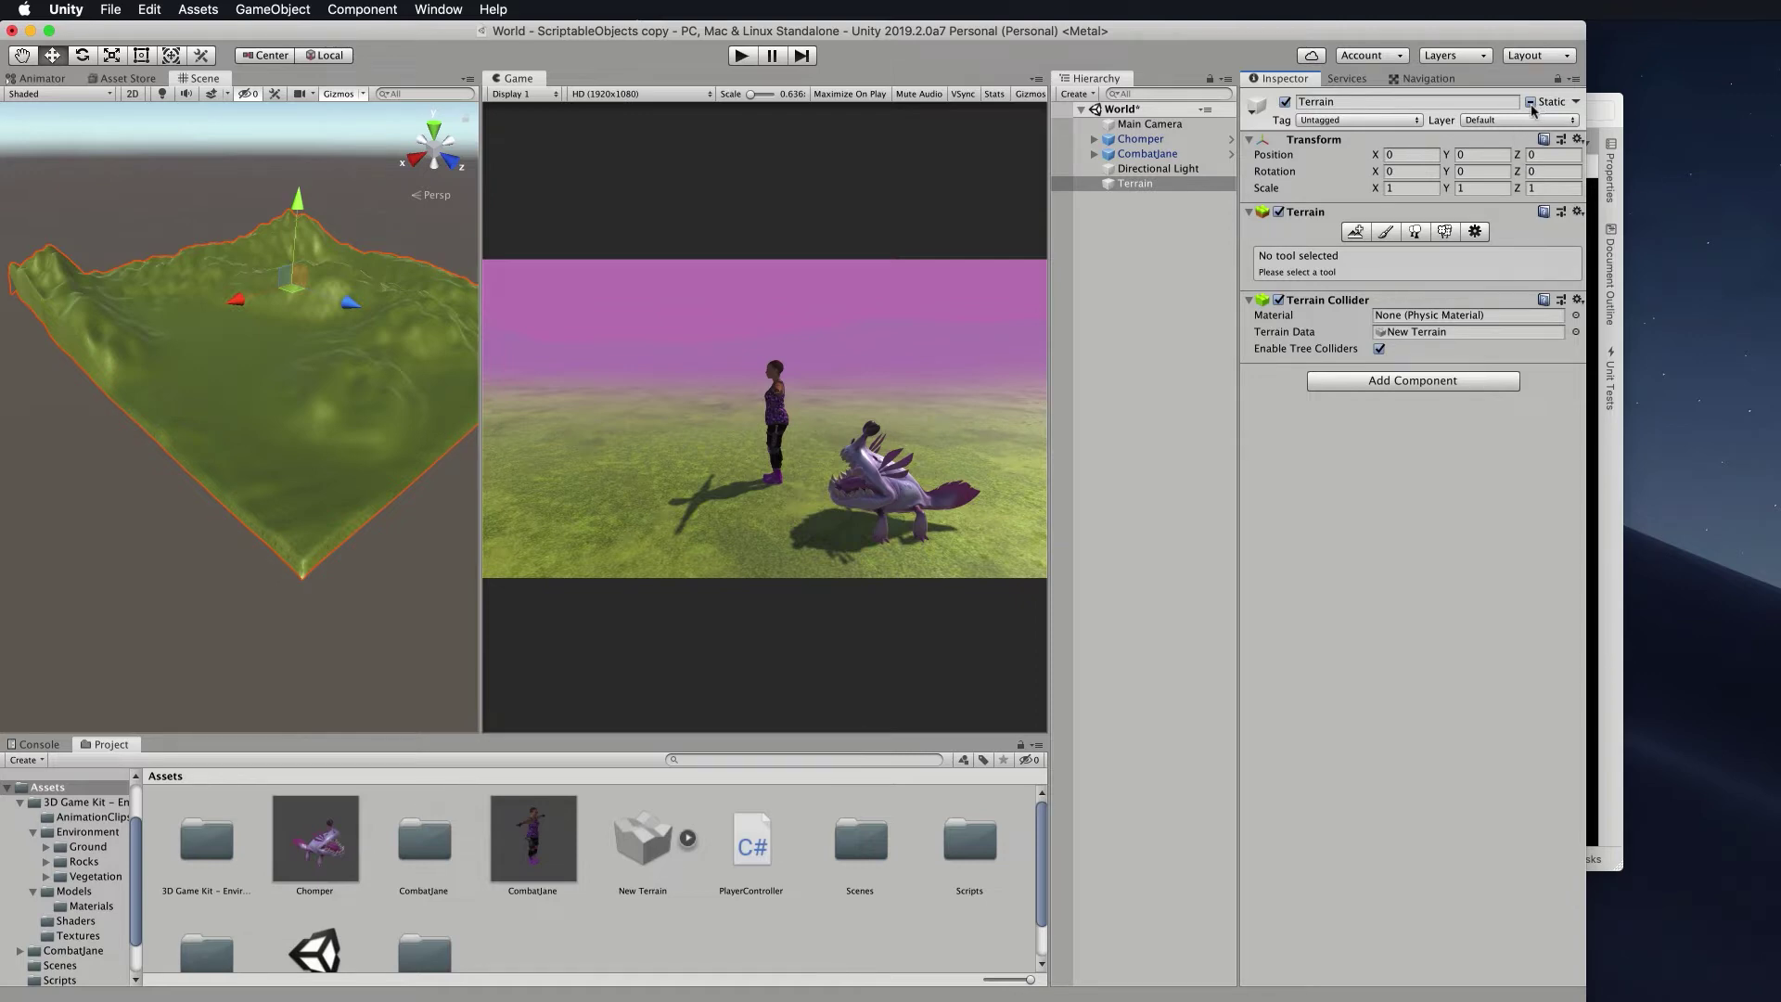
left_click(1574, 104)
left_click_drag(1587, 109, 1777, 108)
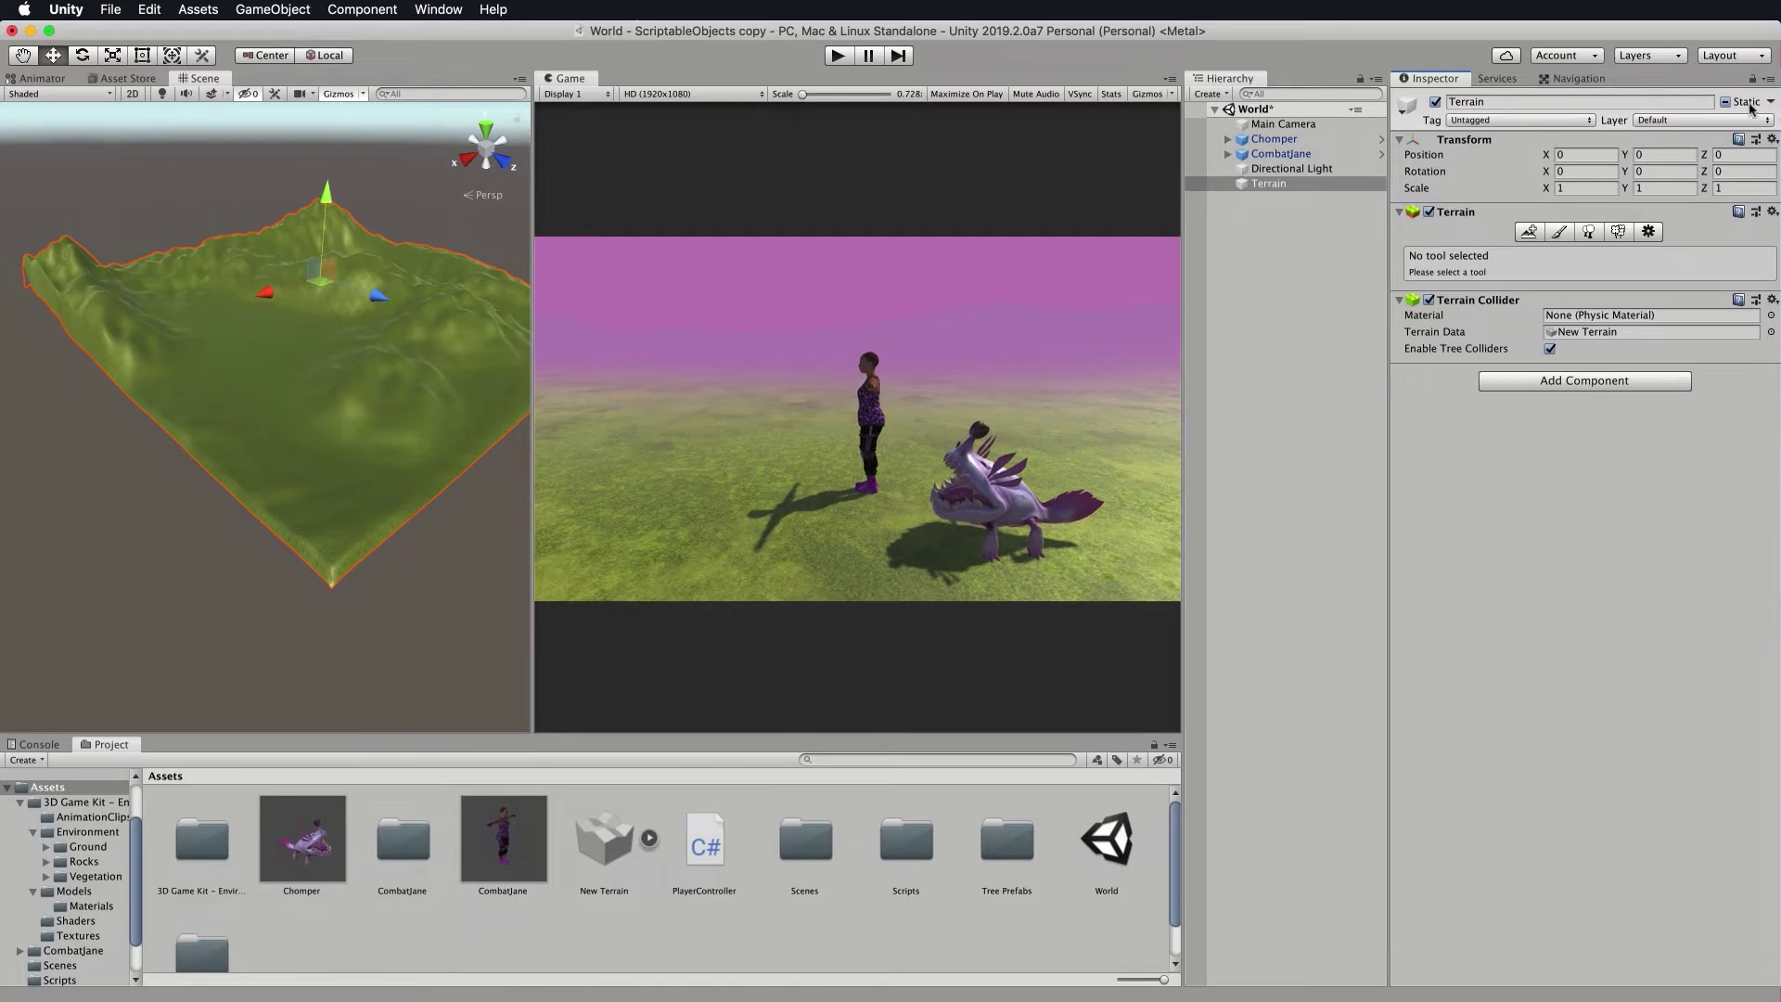
Open the AI Navigation window to show the Terrain's navigation object settings.
left_click(1575, 79)
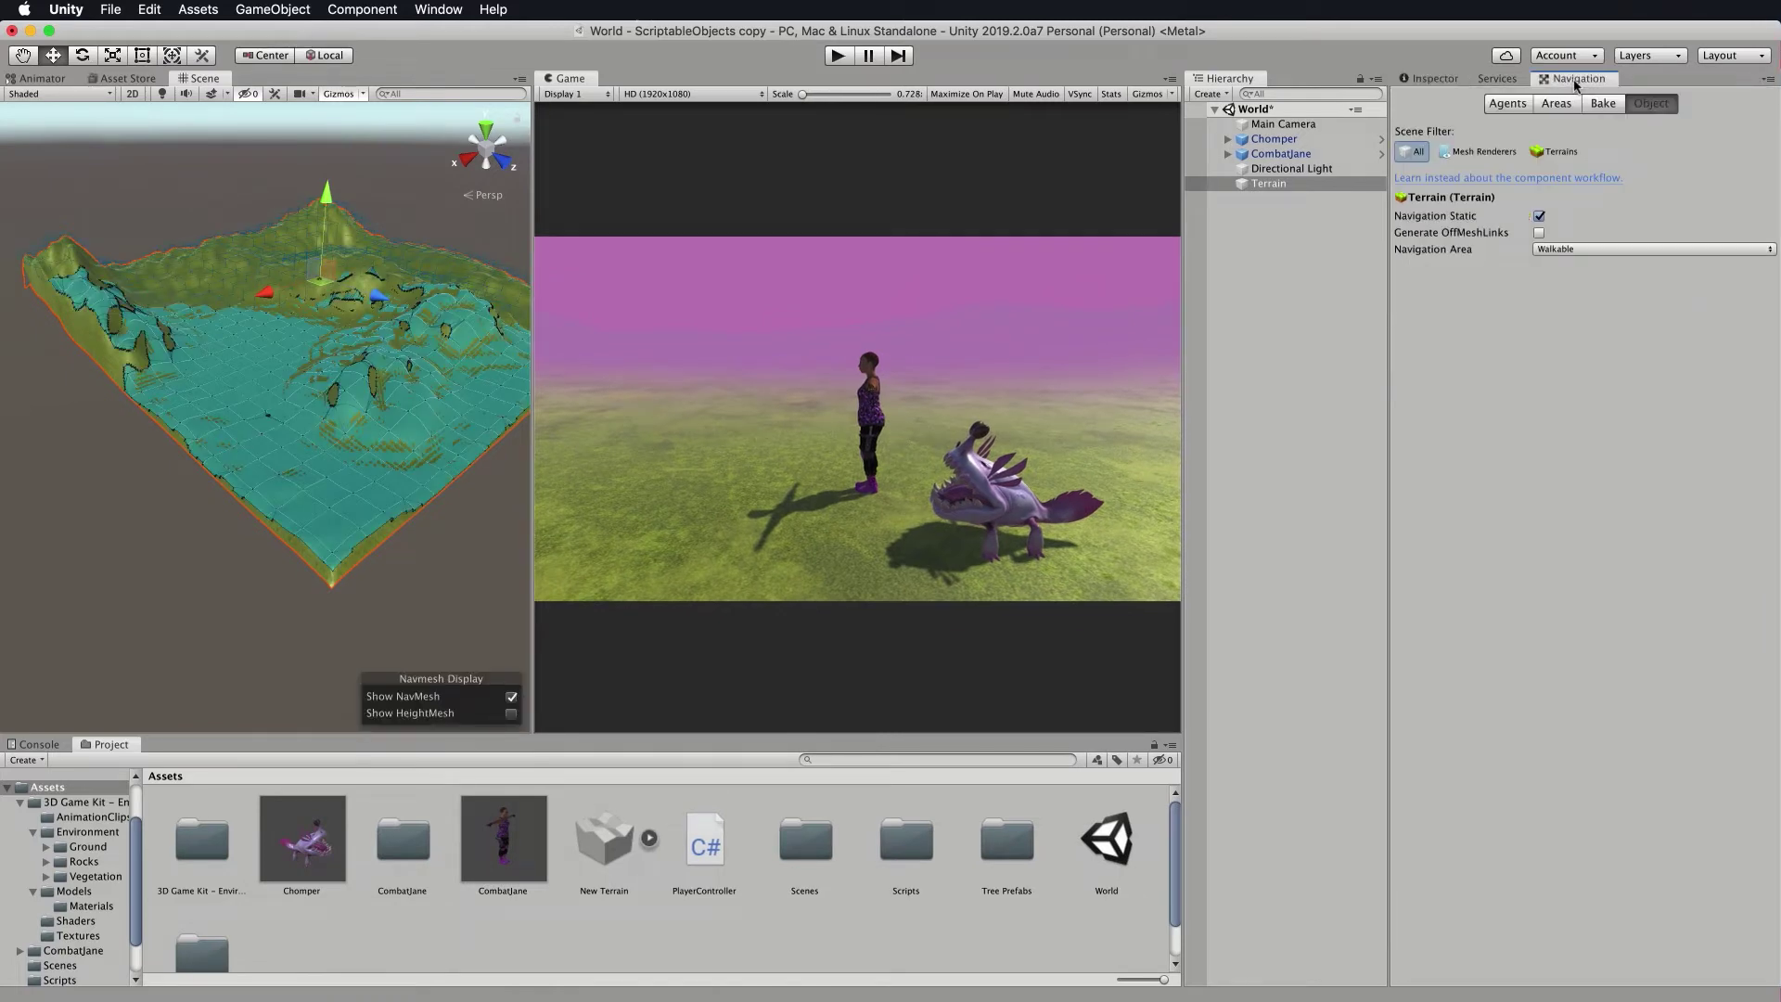
left_click(435, 13)
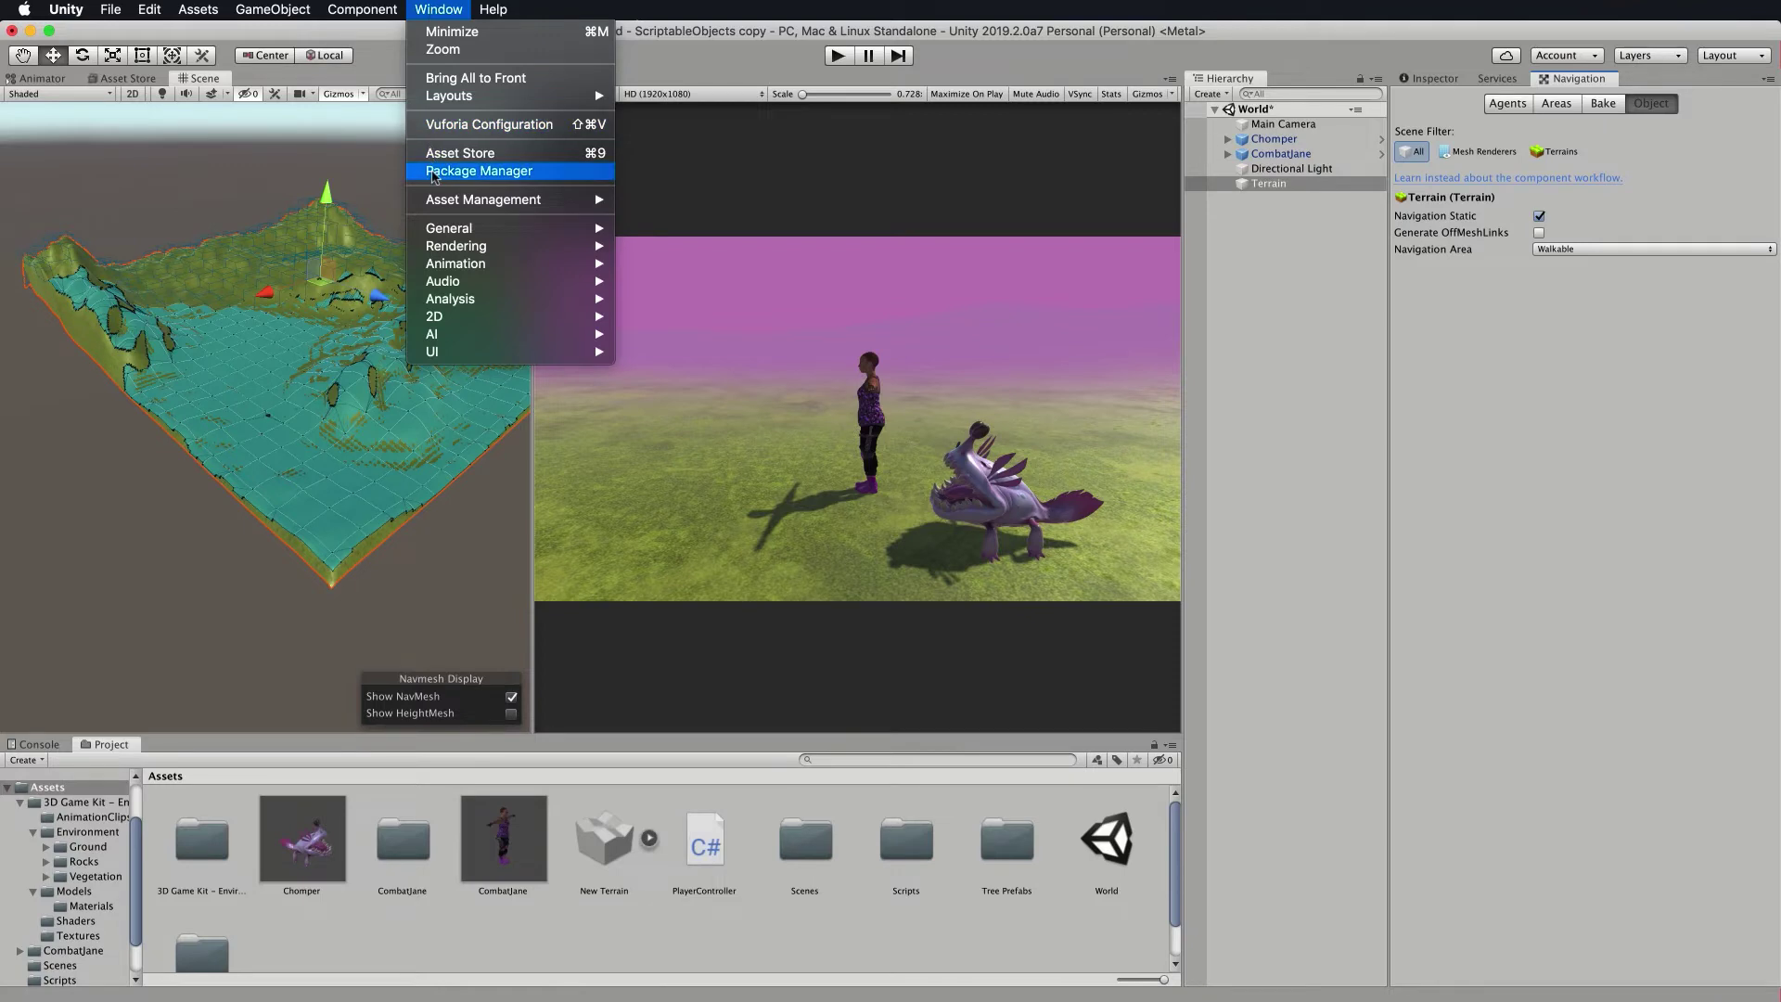
mouse_move(455, 336)
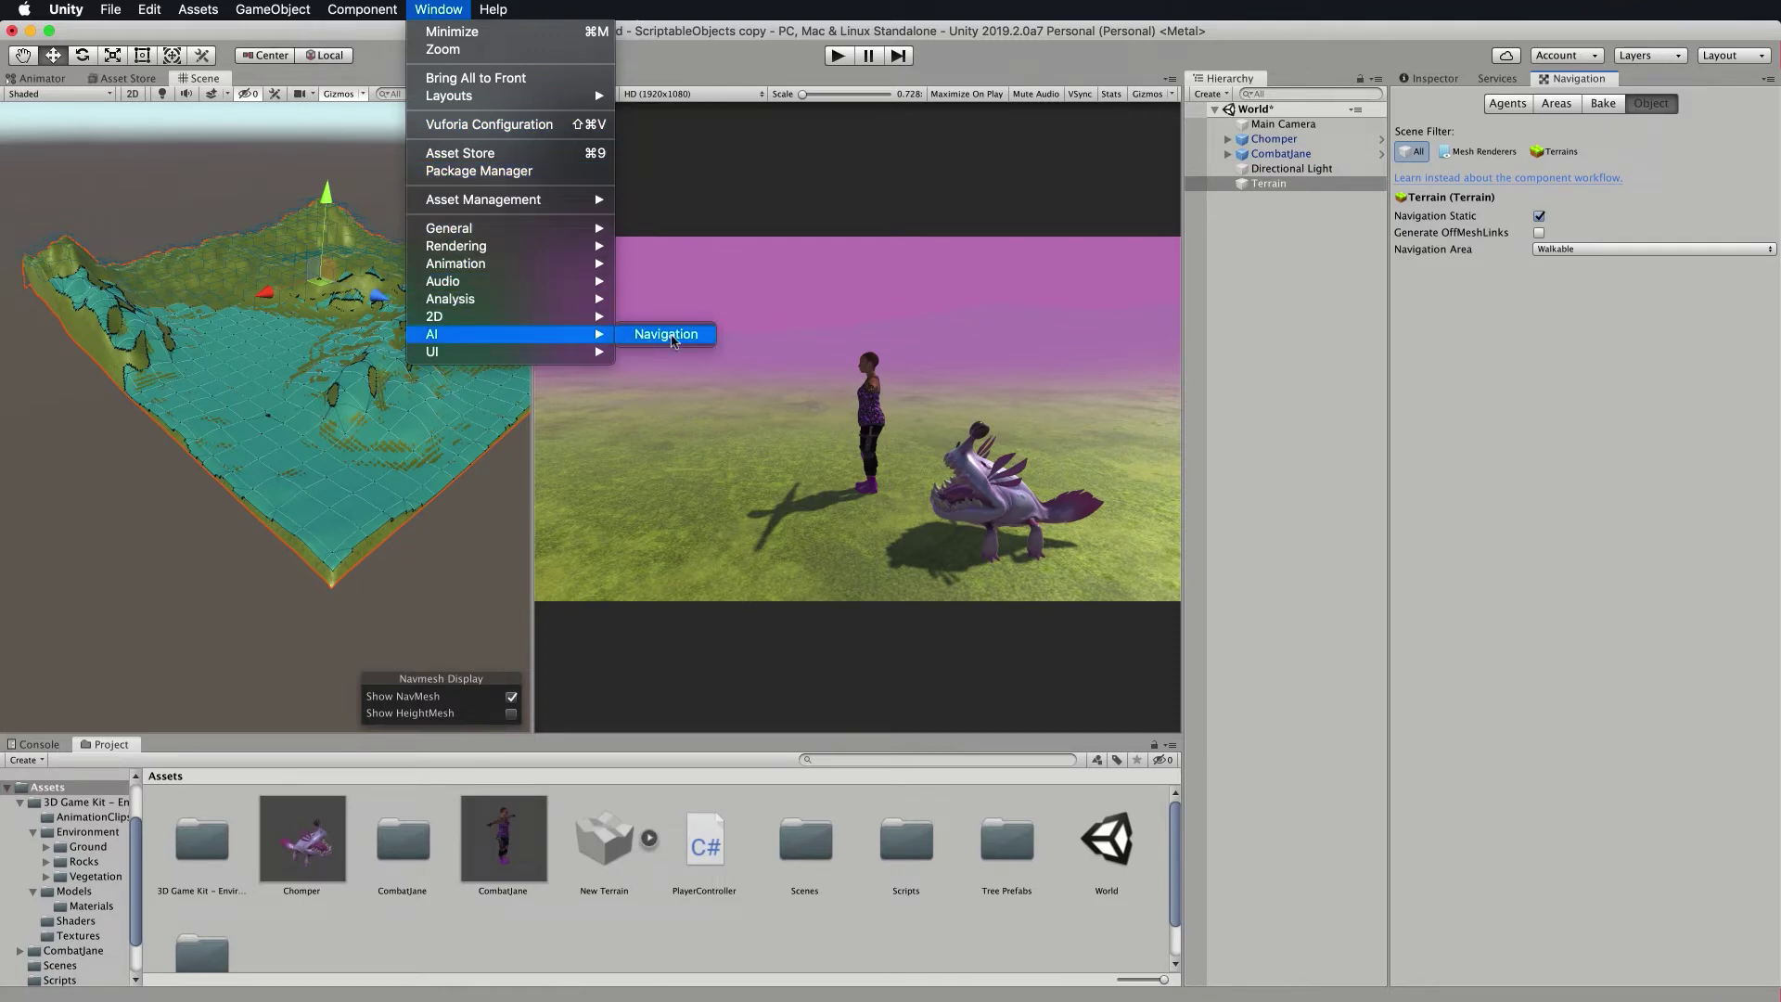
left_click(668, 336)
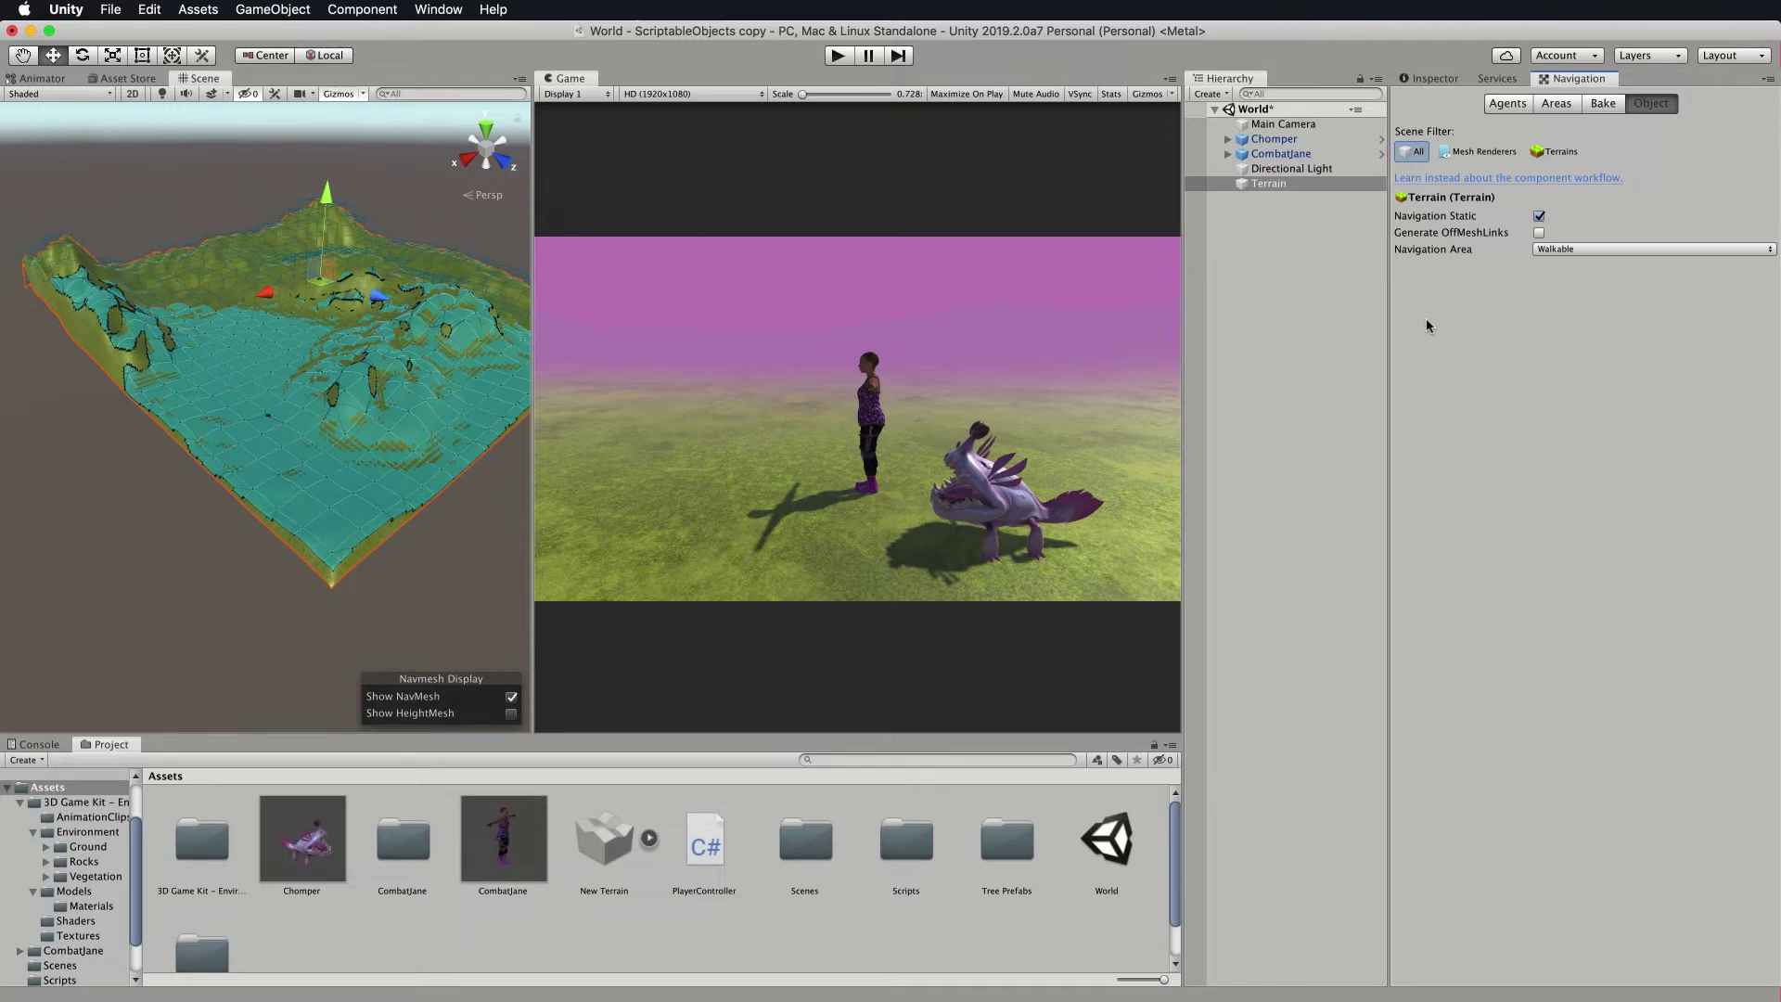
Bake the terrain's NavMesh with the existing baked agent size, and bring up the agent type settings.
scroll(425, 398, "up", 10)
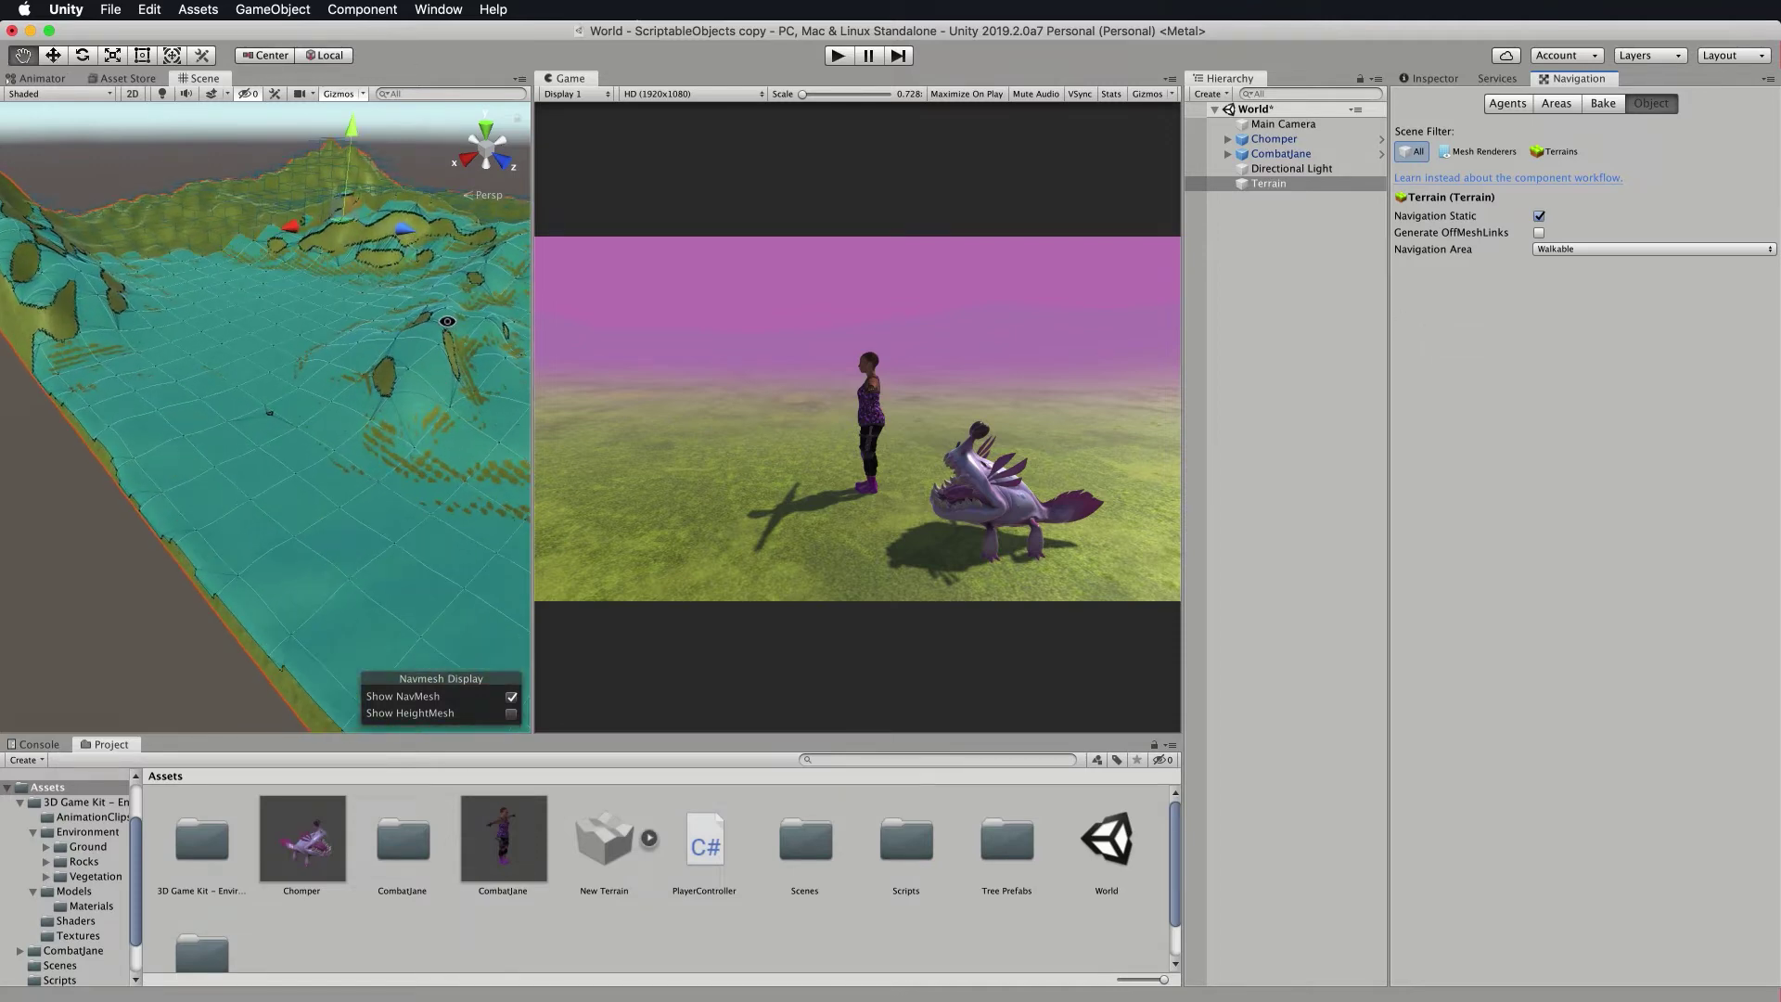
left_click_drag(454, 329, 354, 550, "alt")
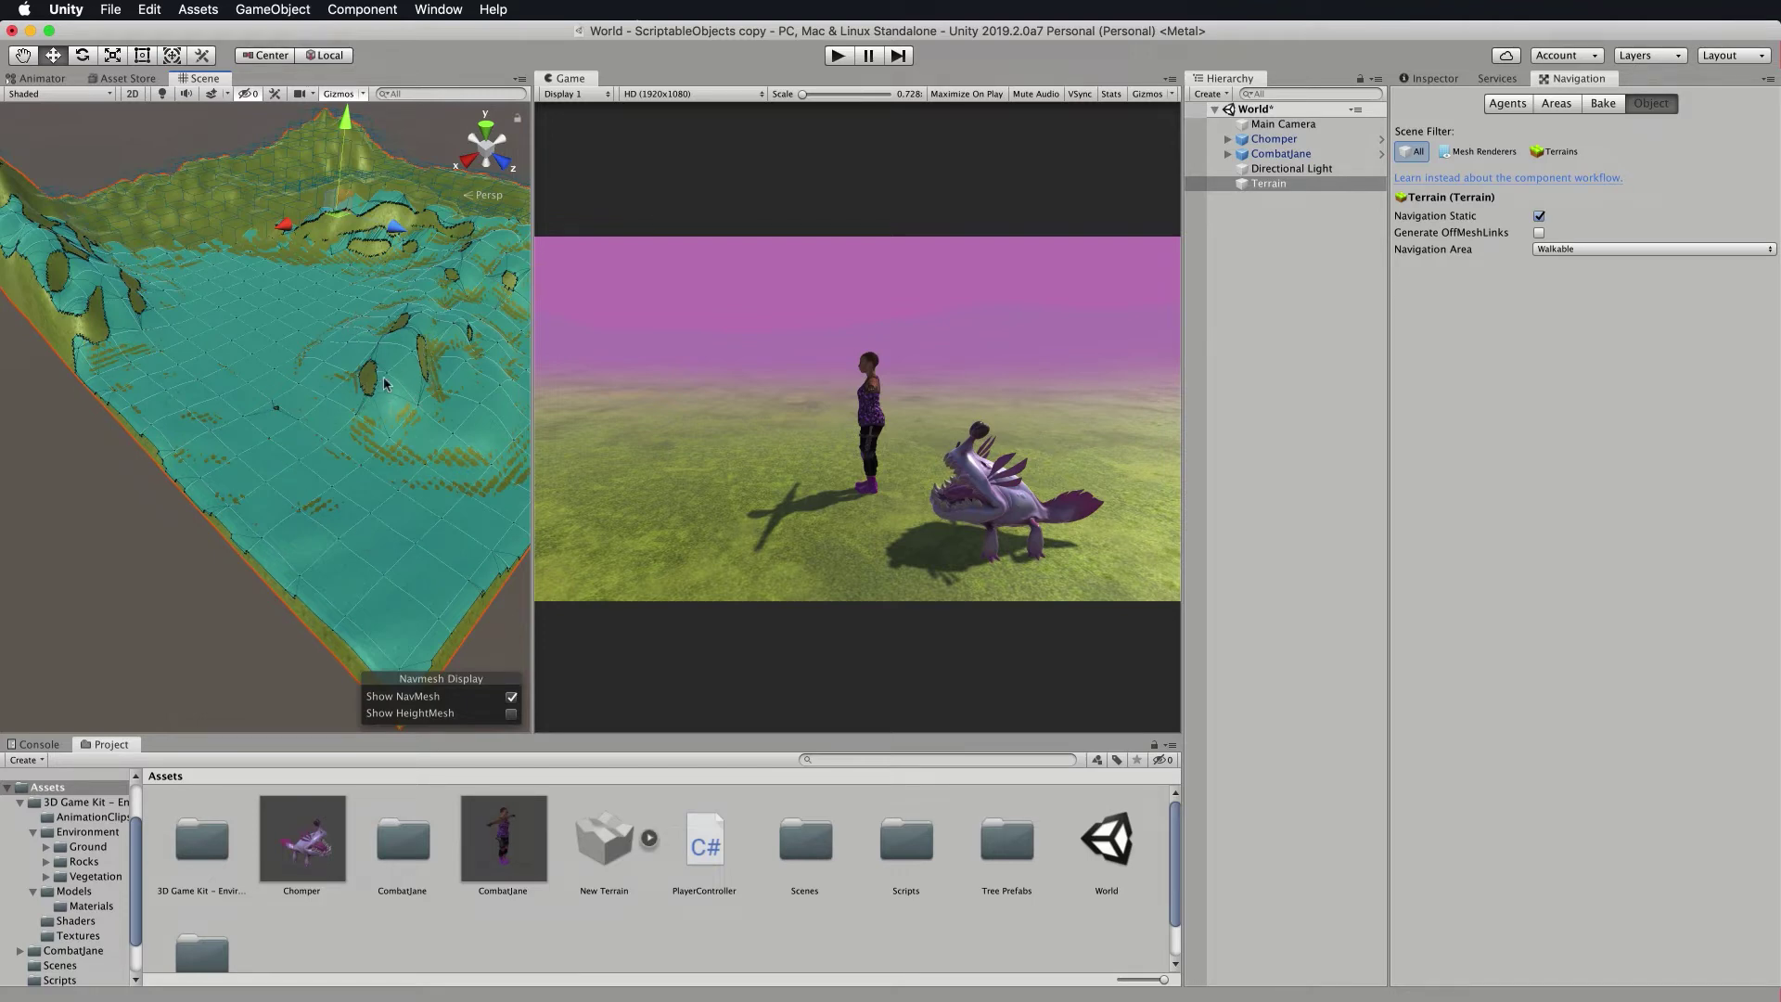
scroll(335, 334, "up", 5)
scroll(335, 338, "up", 5)
scroll(334, 332, "down", 5)
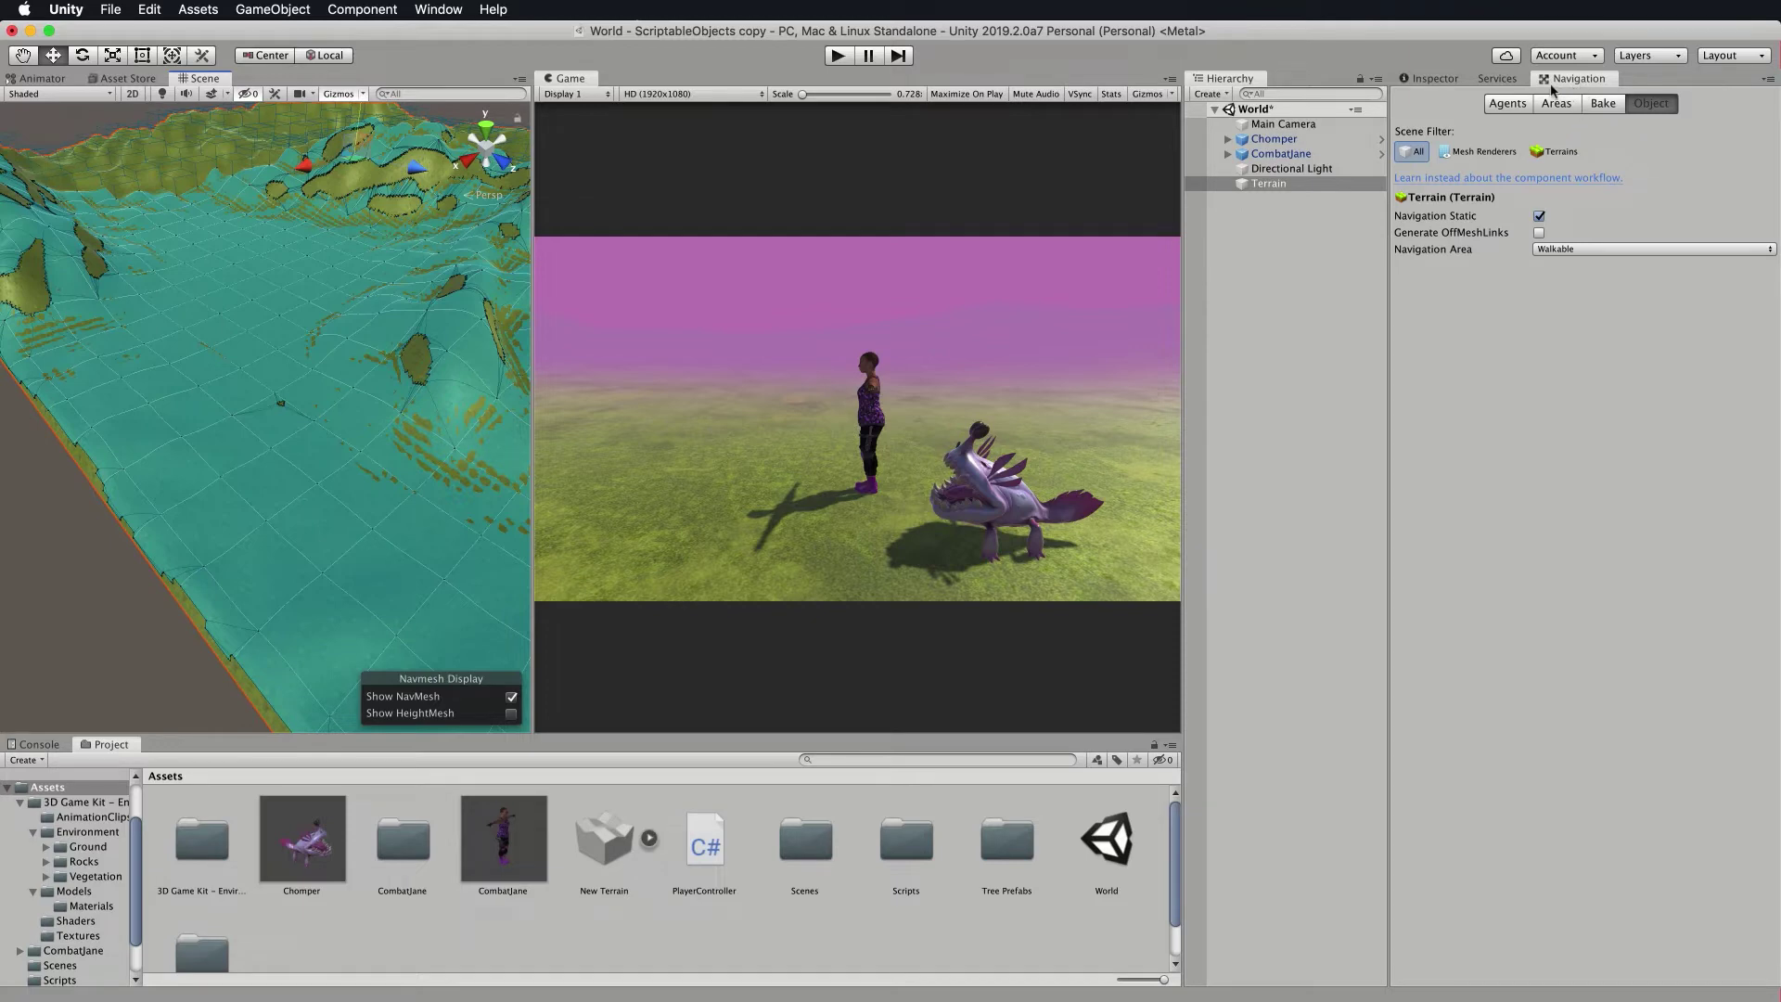
left_click(1603, 105)
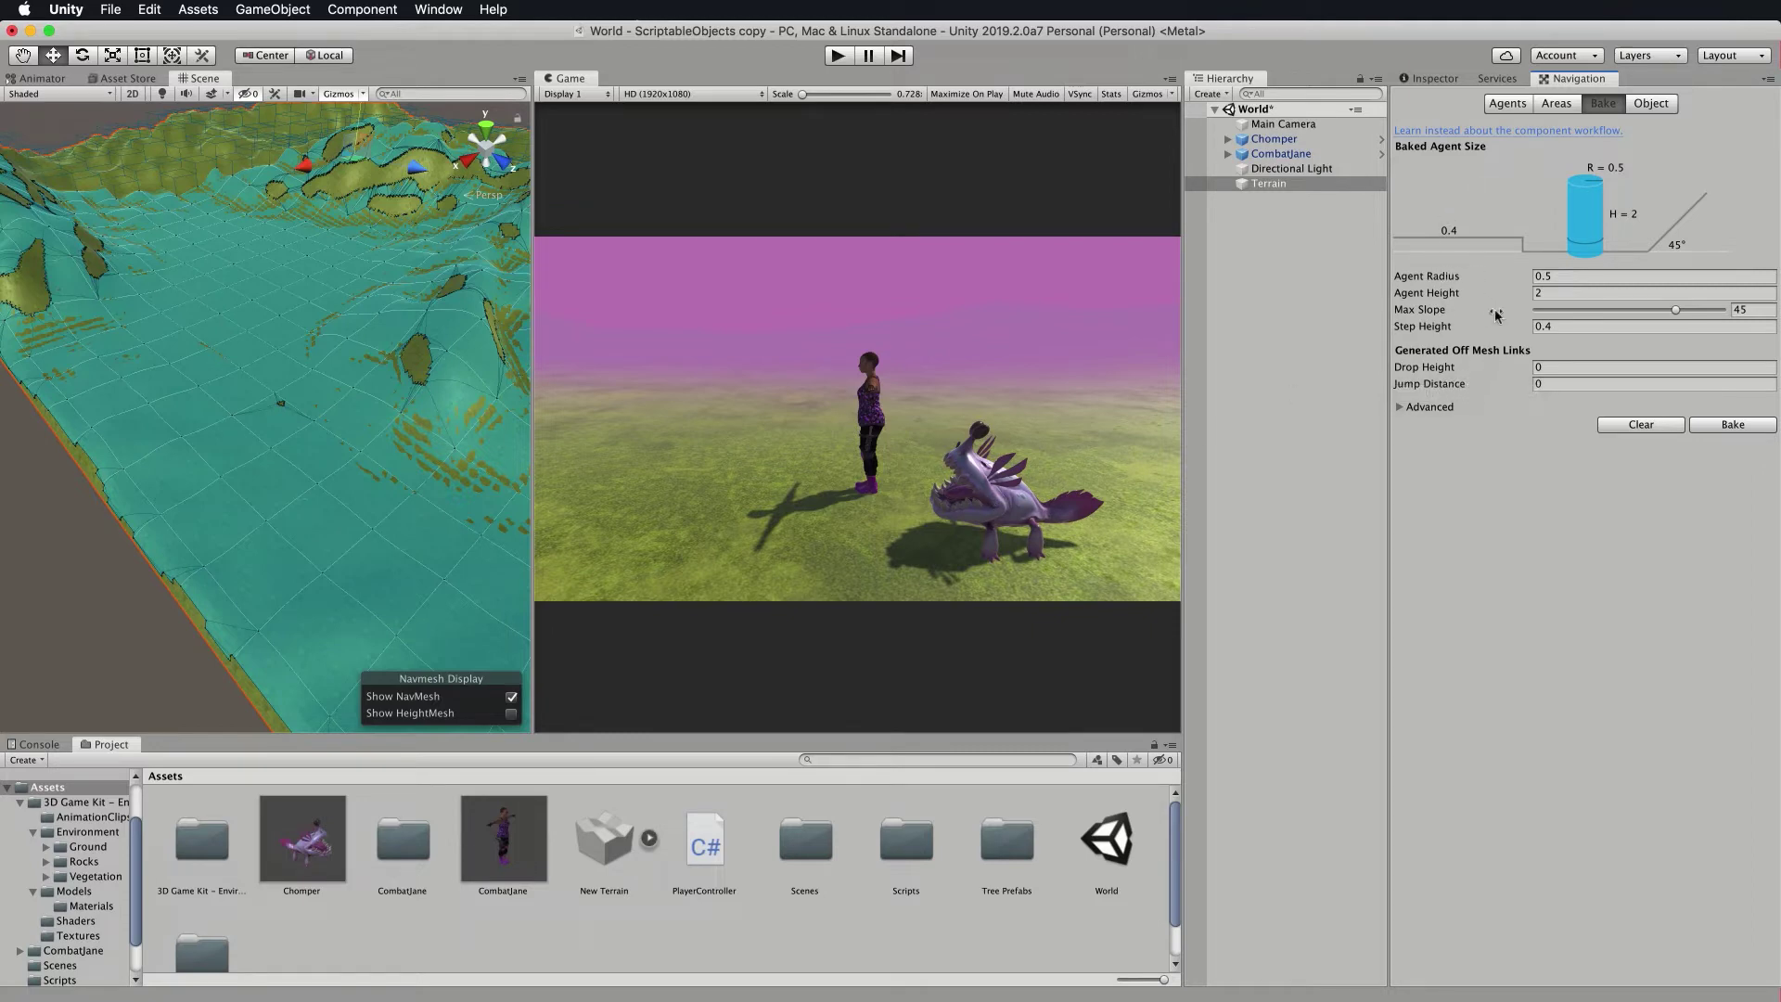
left_click(1741, 426)
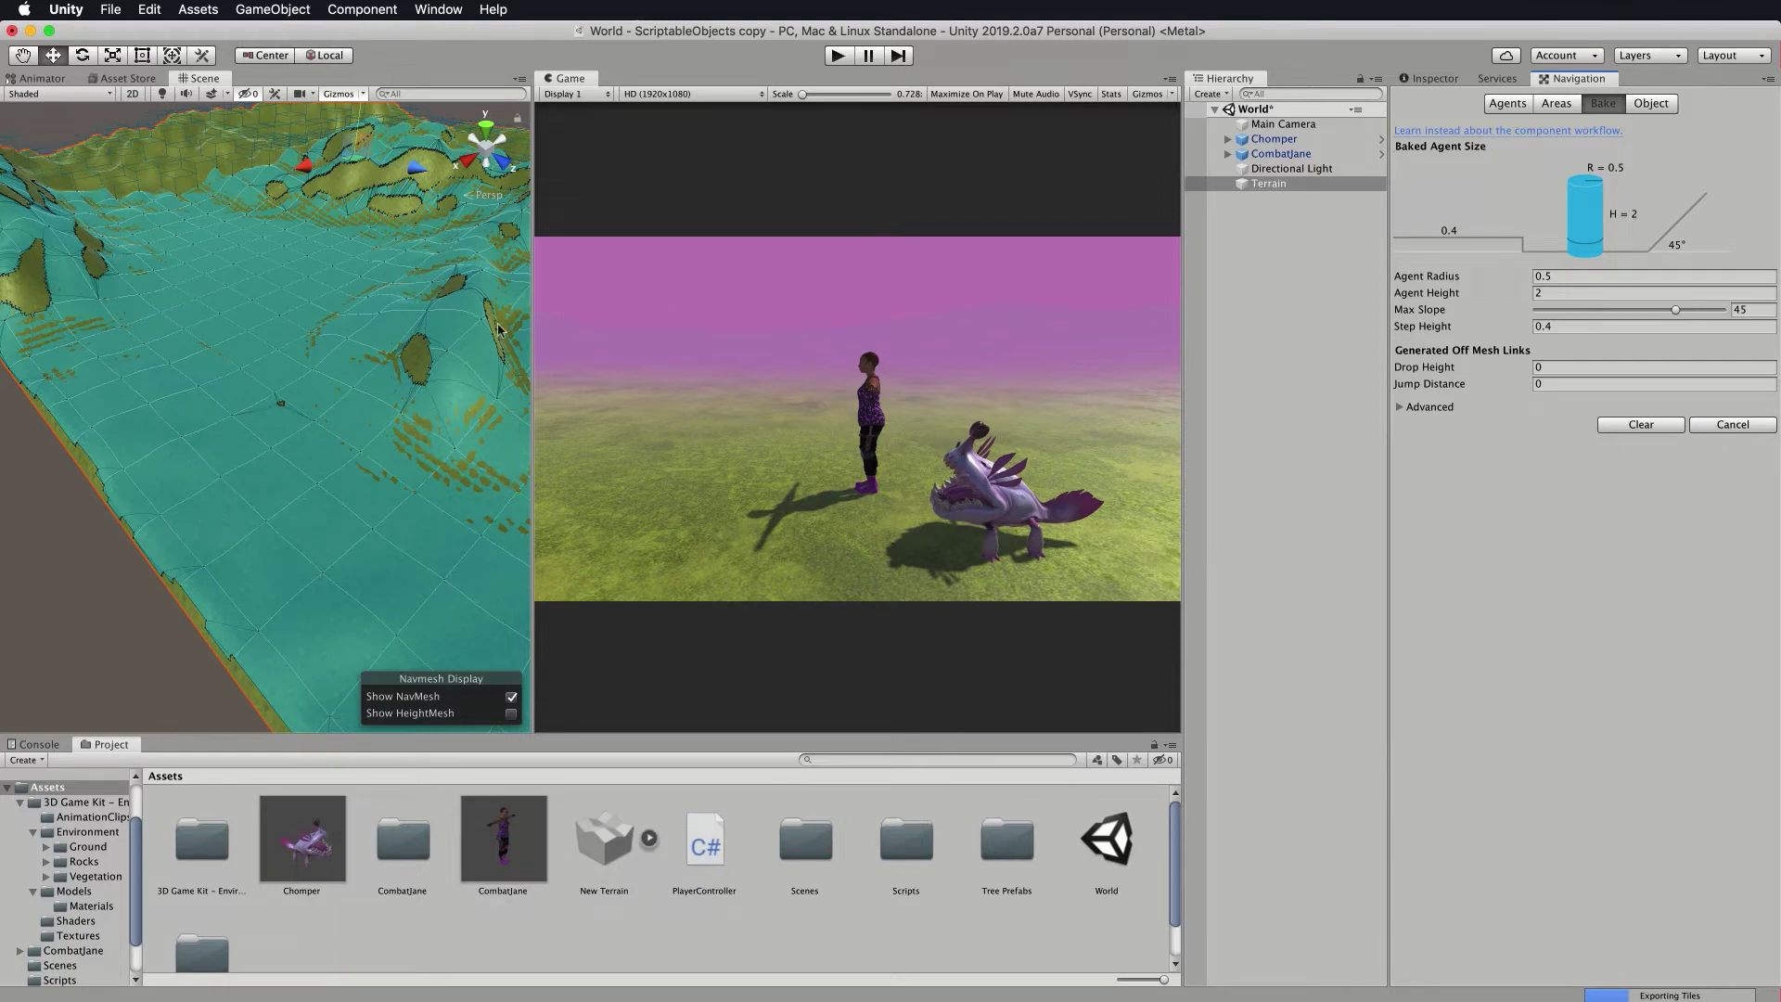
left_click(1502, 105)
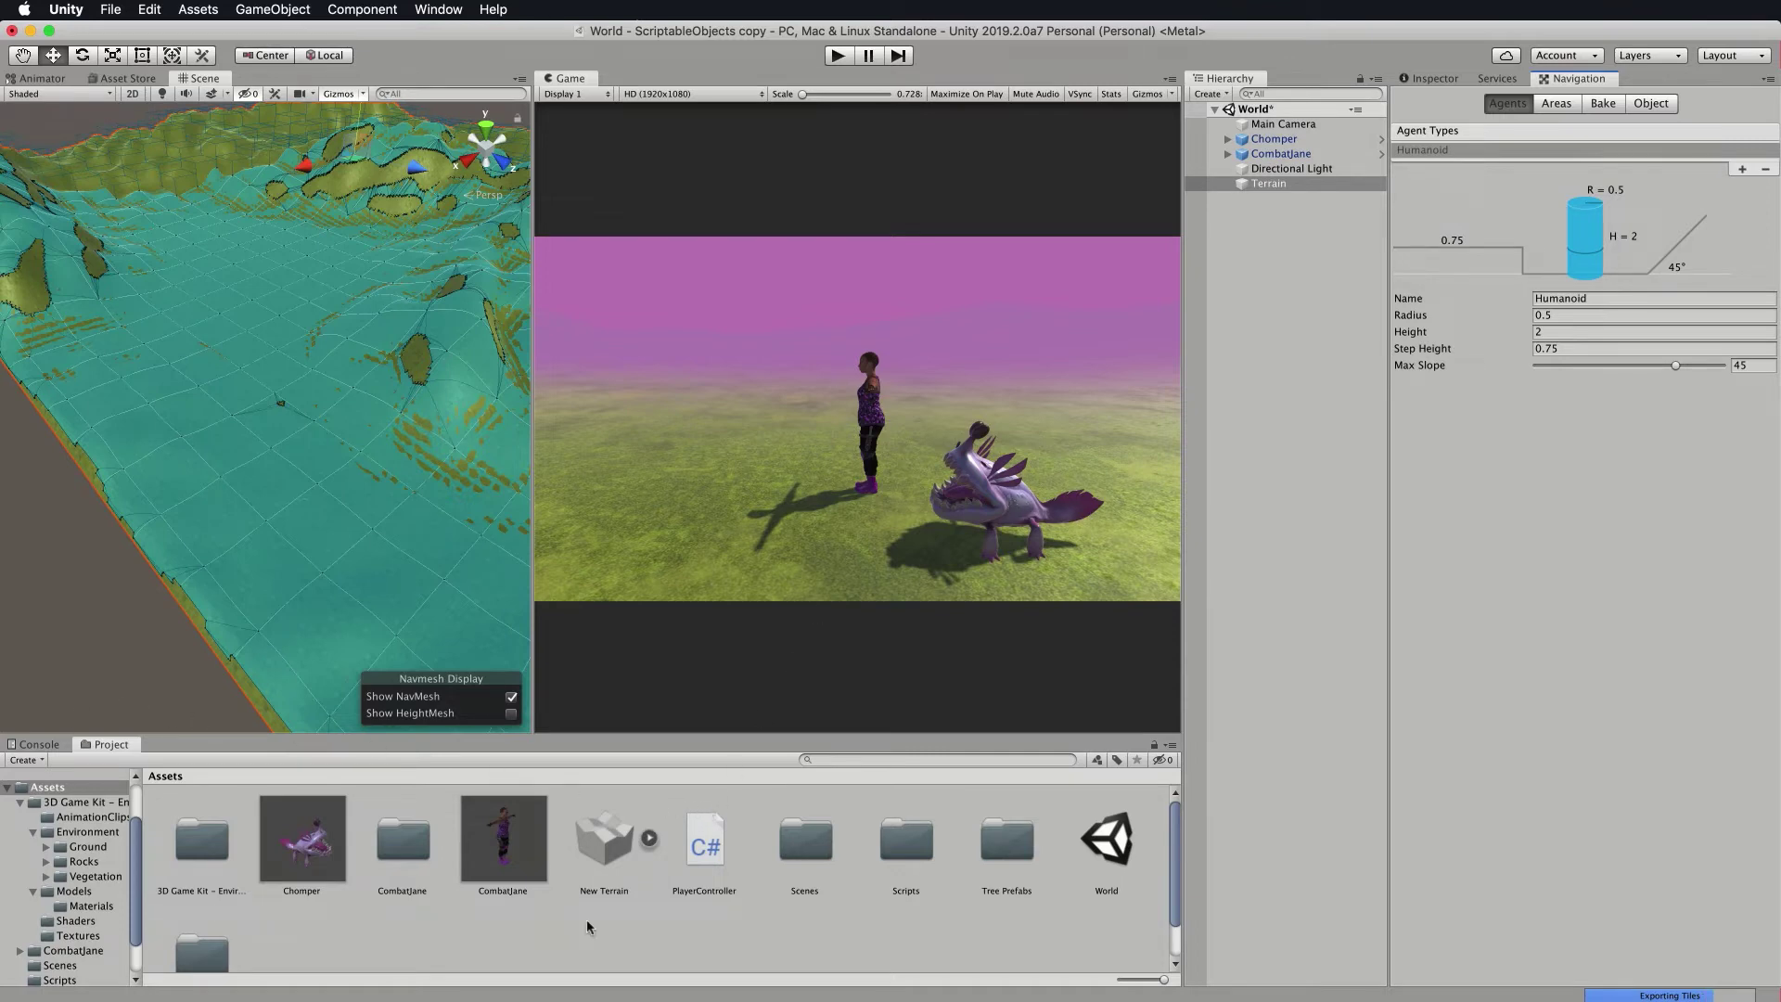
Create a C# script named ChasePlayer in the Assets folder and open it in Visual Studio for editing.
left_click(397, 902)
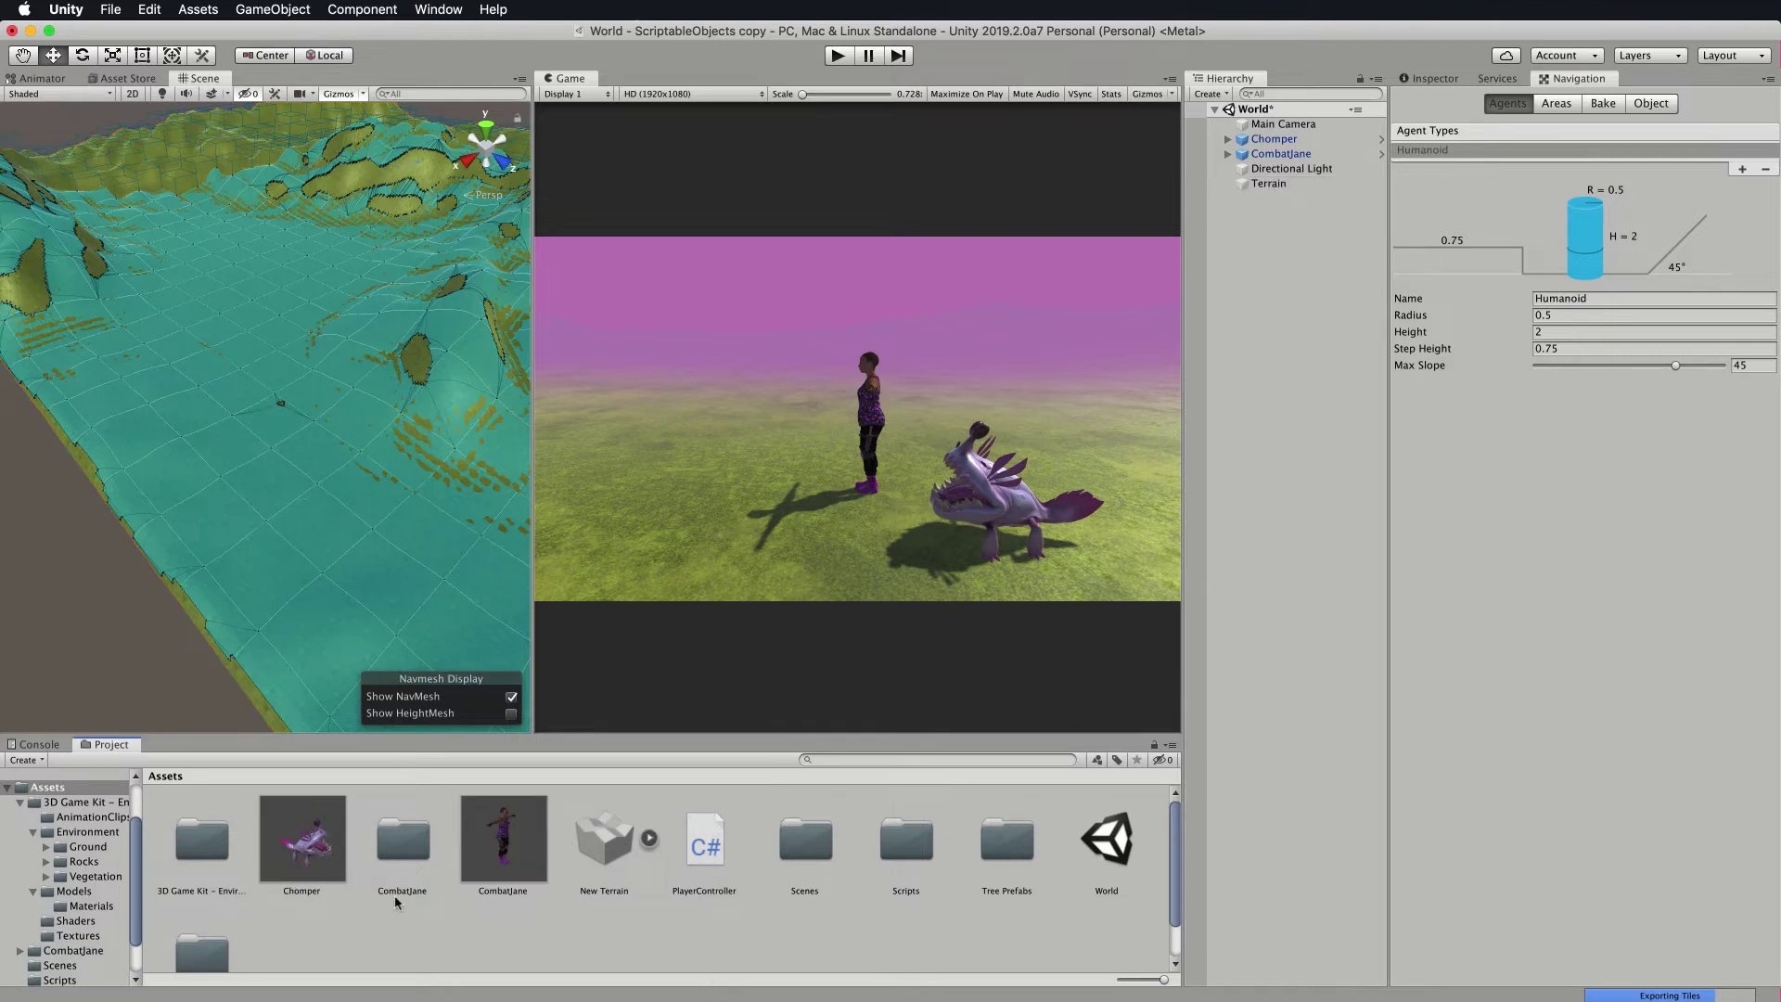
right_click(547, 921)
mouse_move(613, 863)
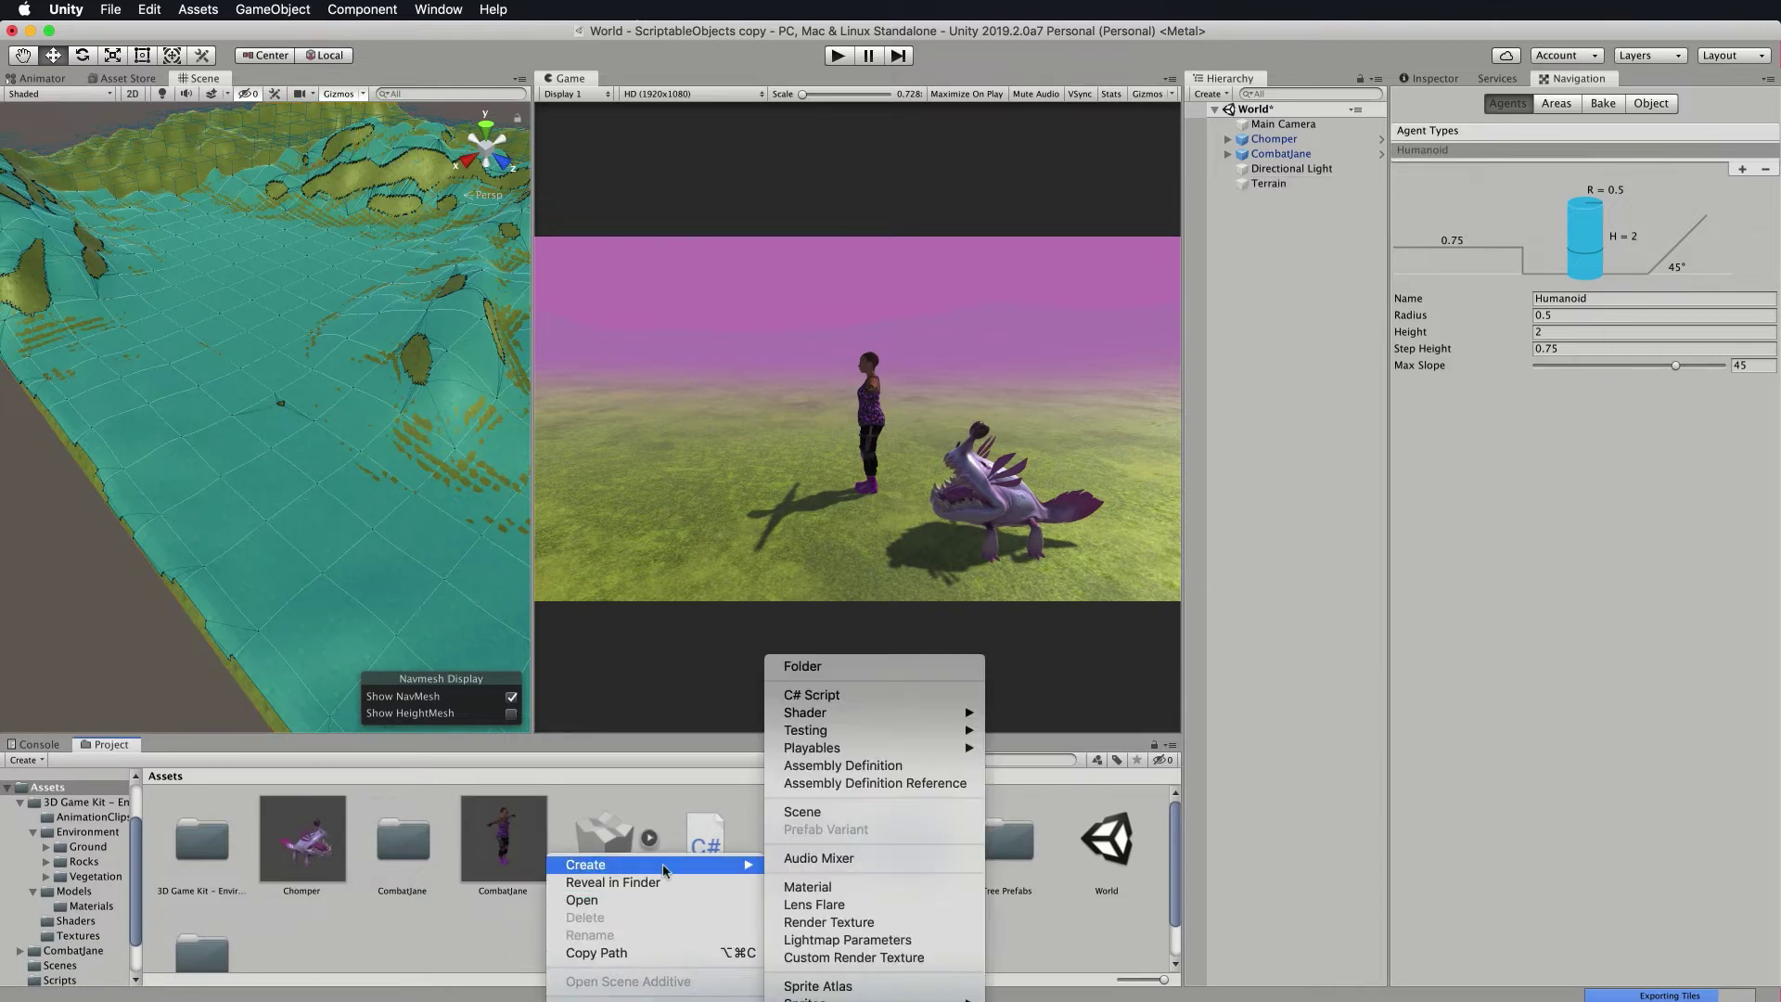
left_click(854, 697)
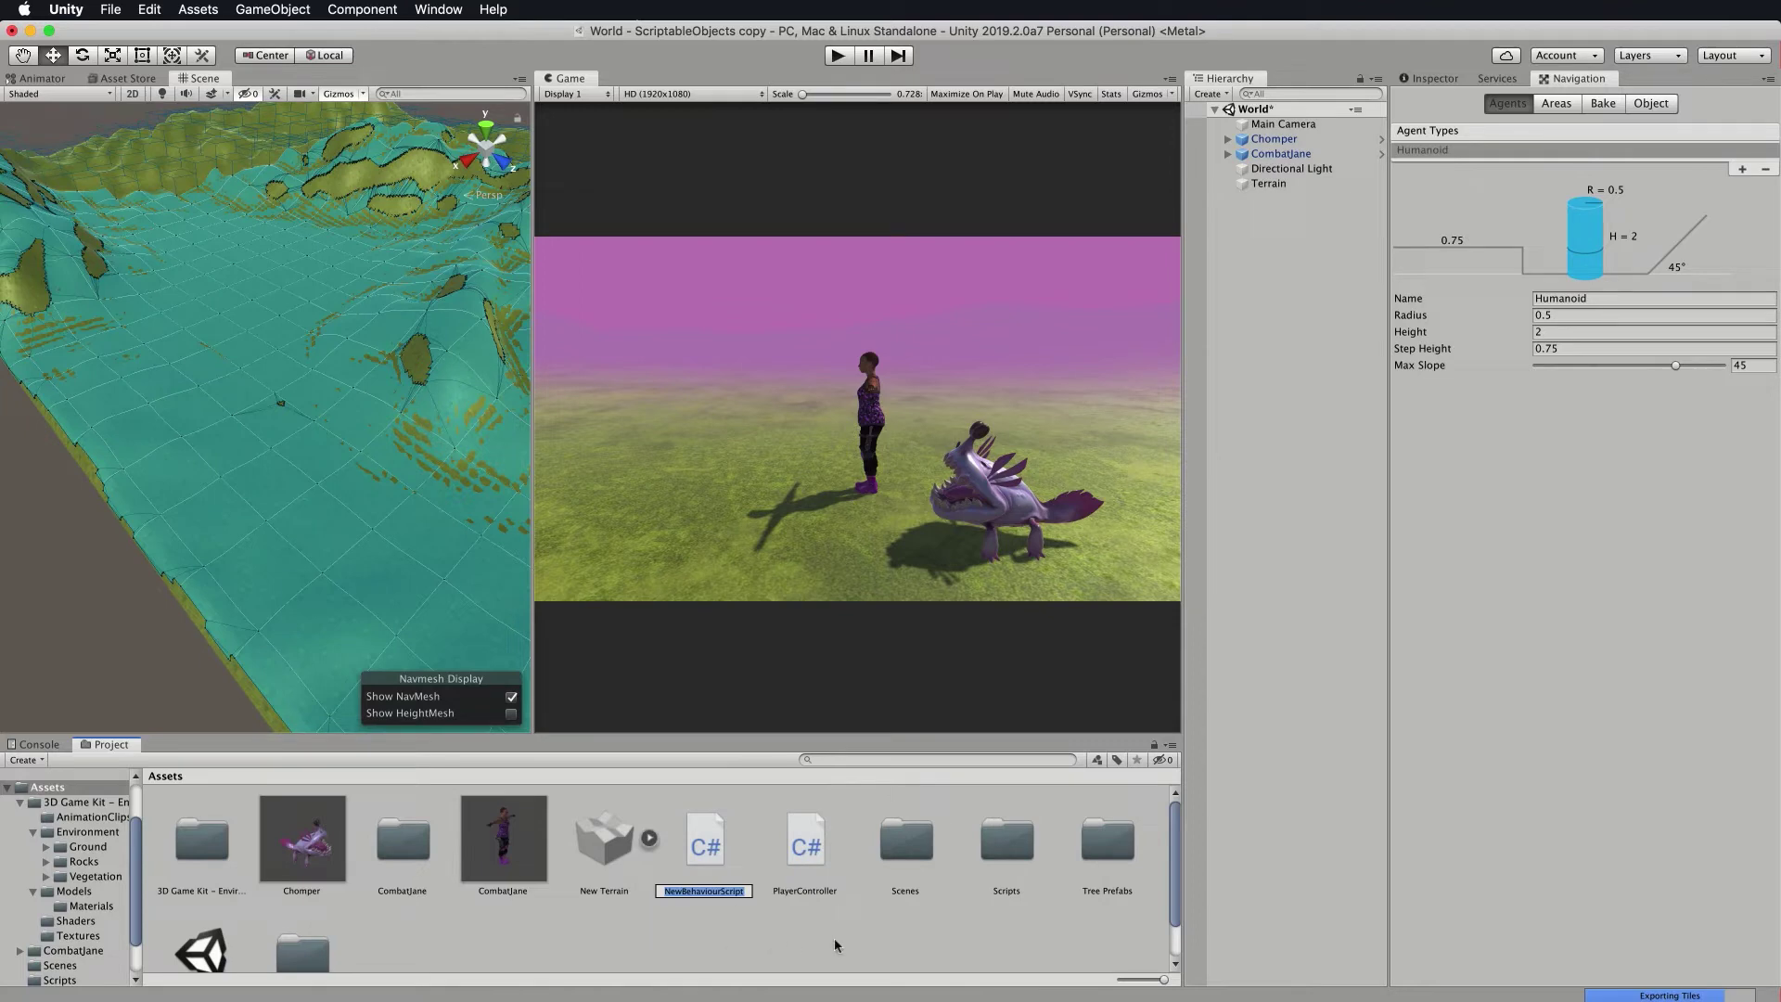
type("ChasePlayer")
key("Return")
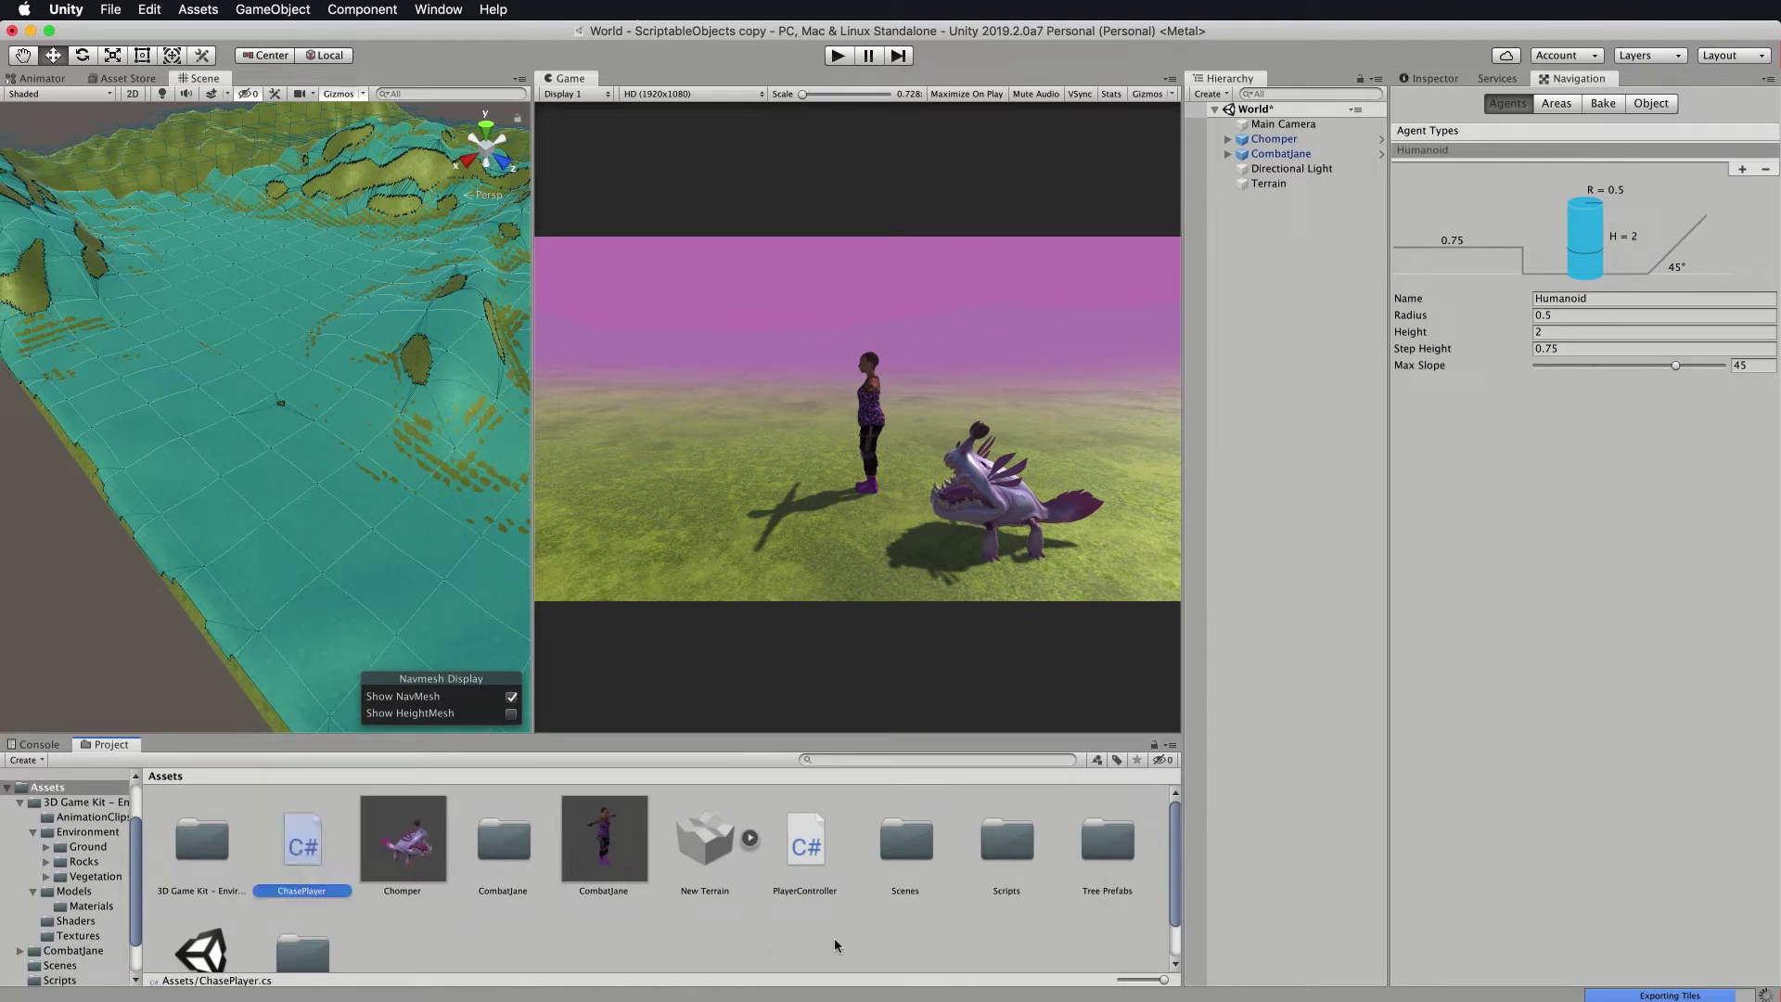
double_click(314, 849)
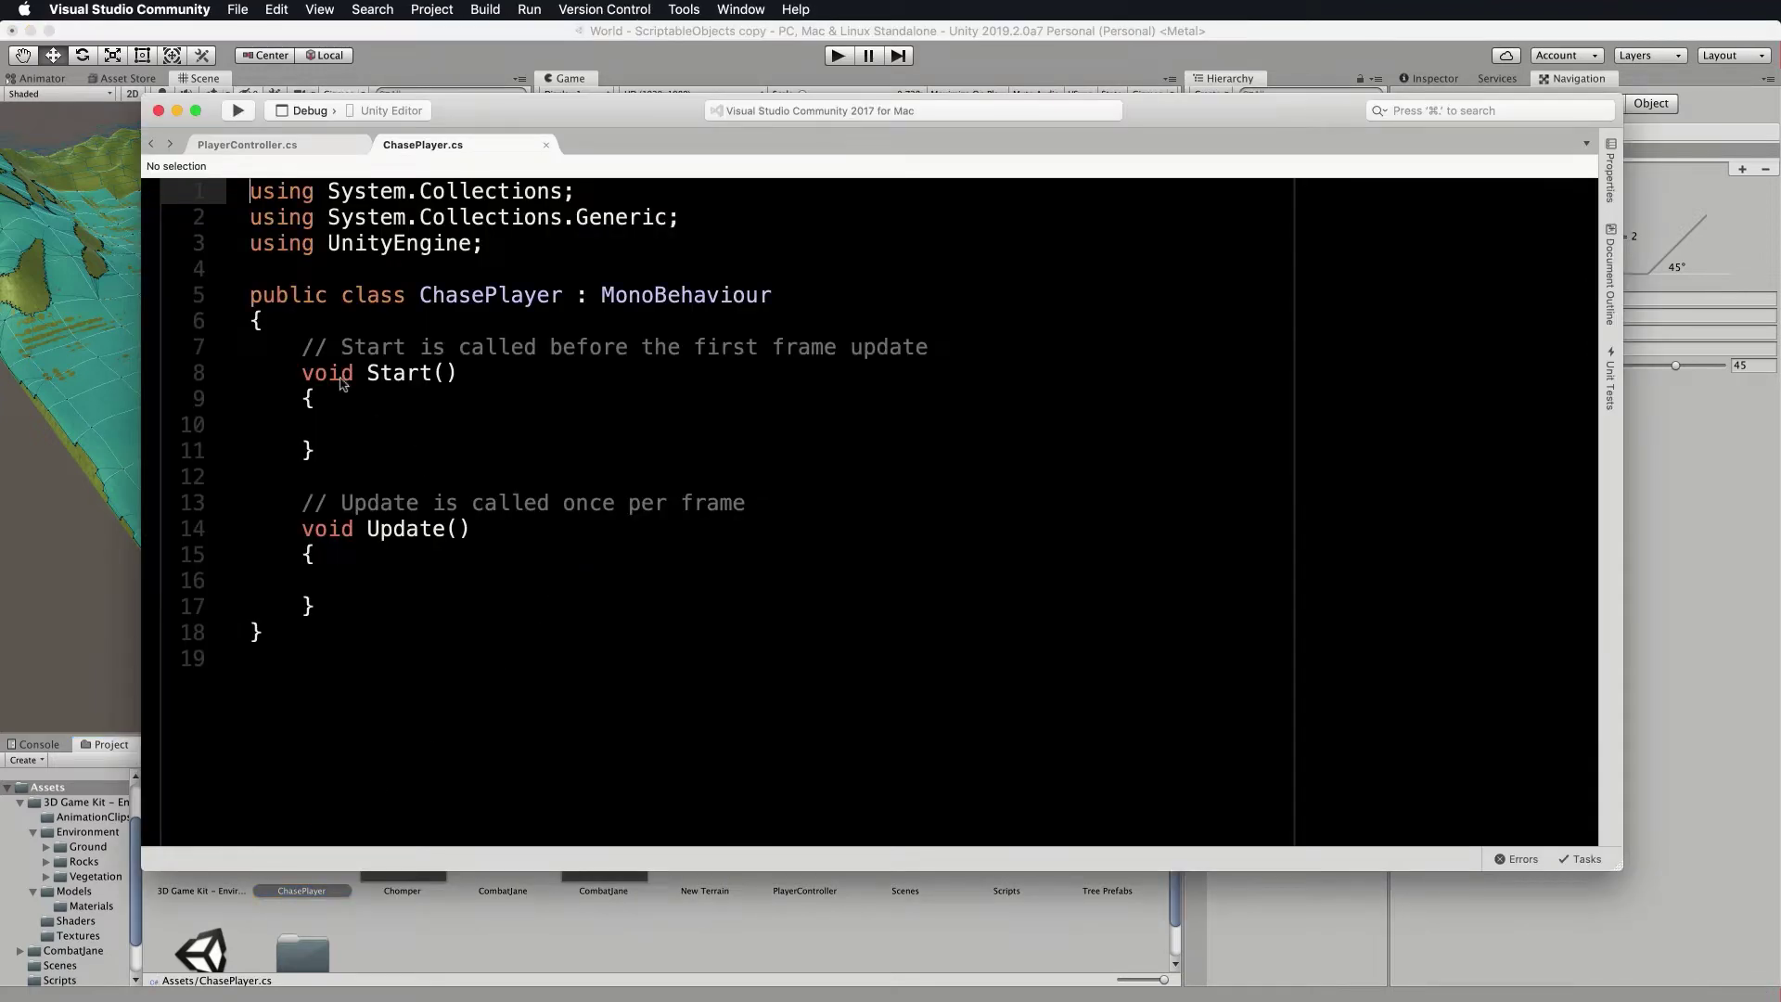
left_click(305, 350)
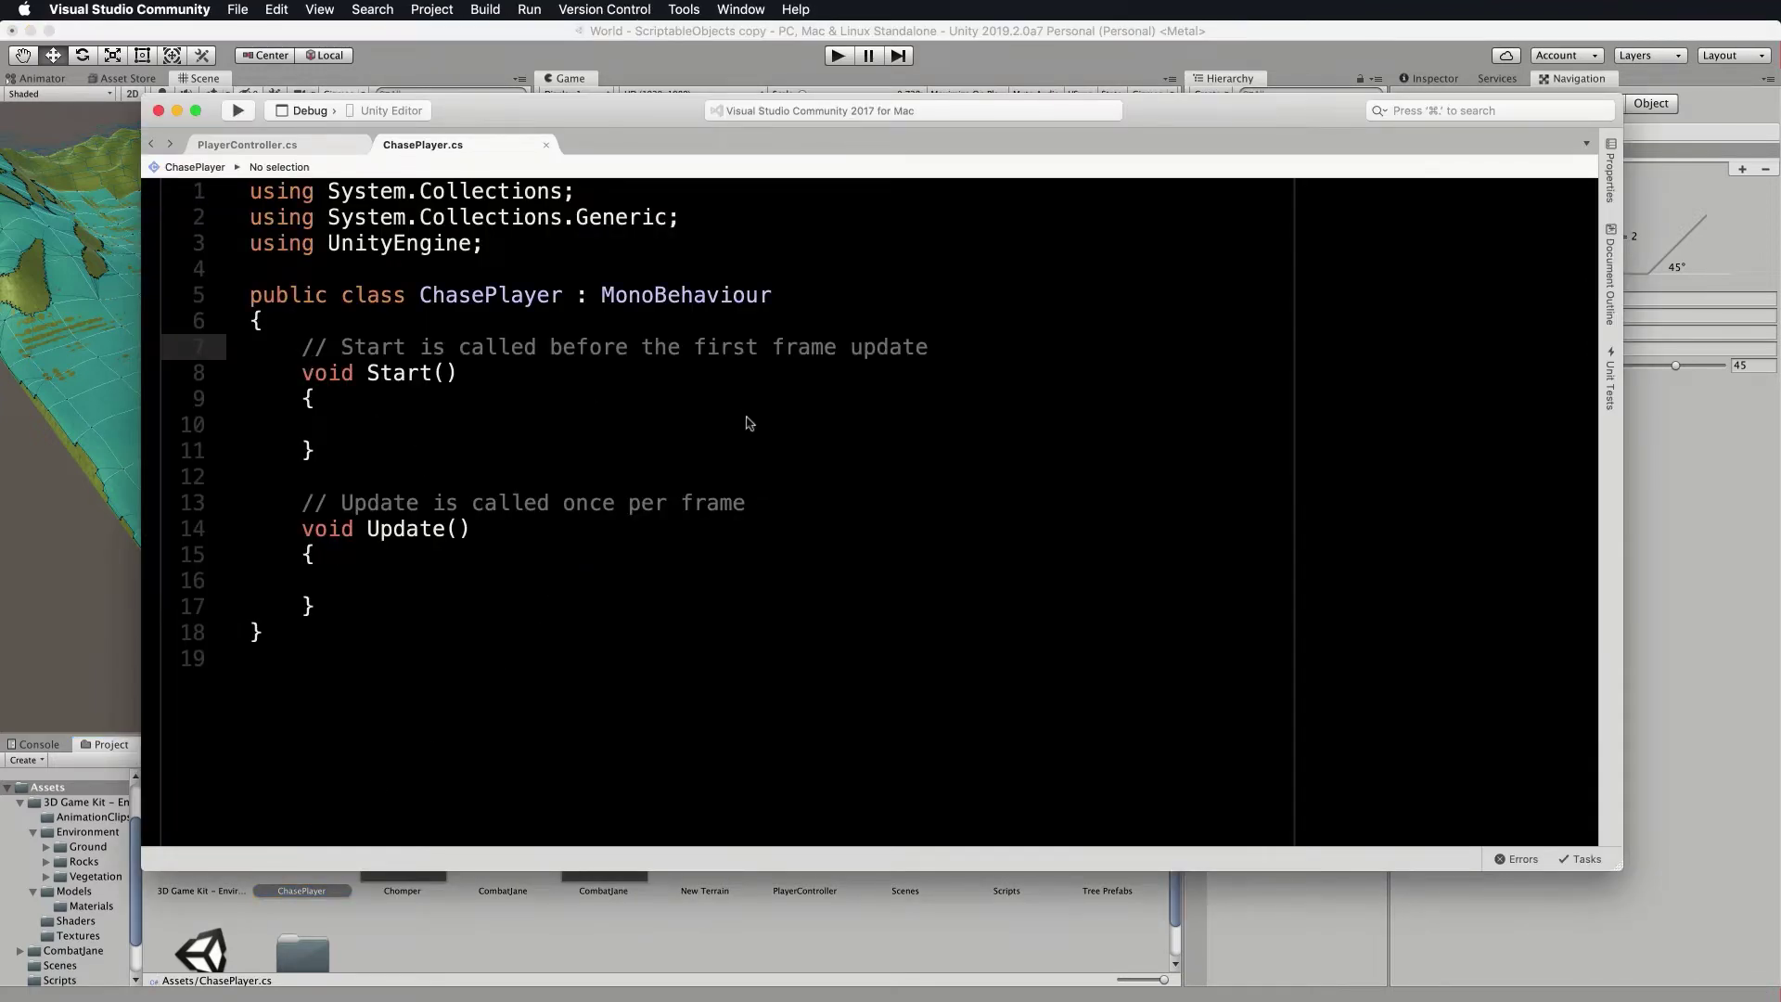
Declare two fields at the start of the ChasePlayer class: GameObject player; and NavMeshAgent agent;.
key("Return")
key("Up")
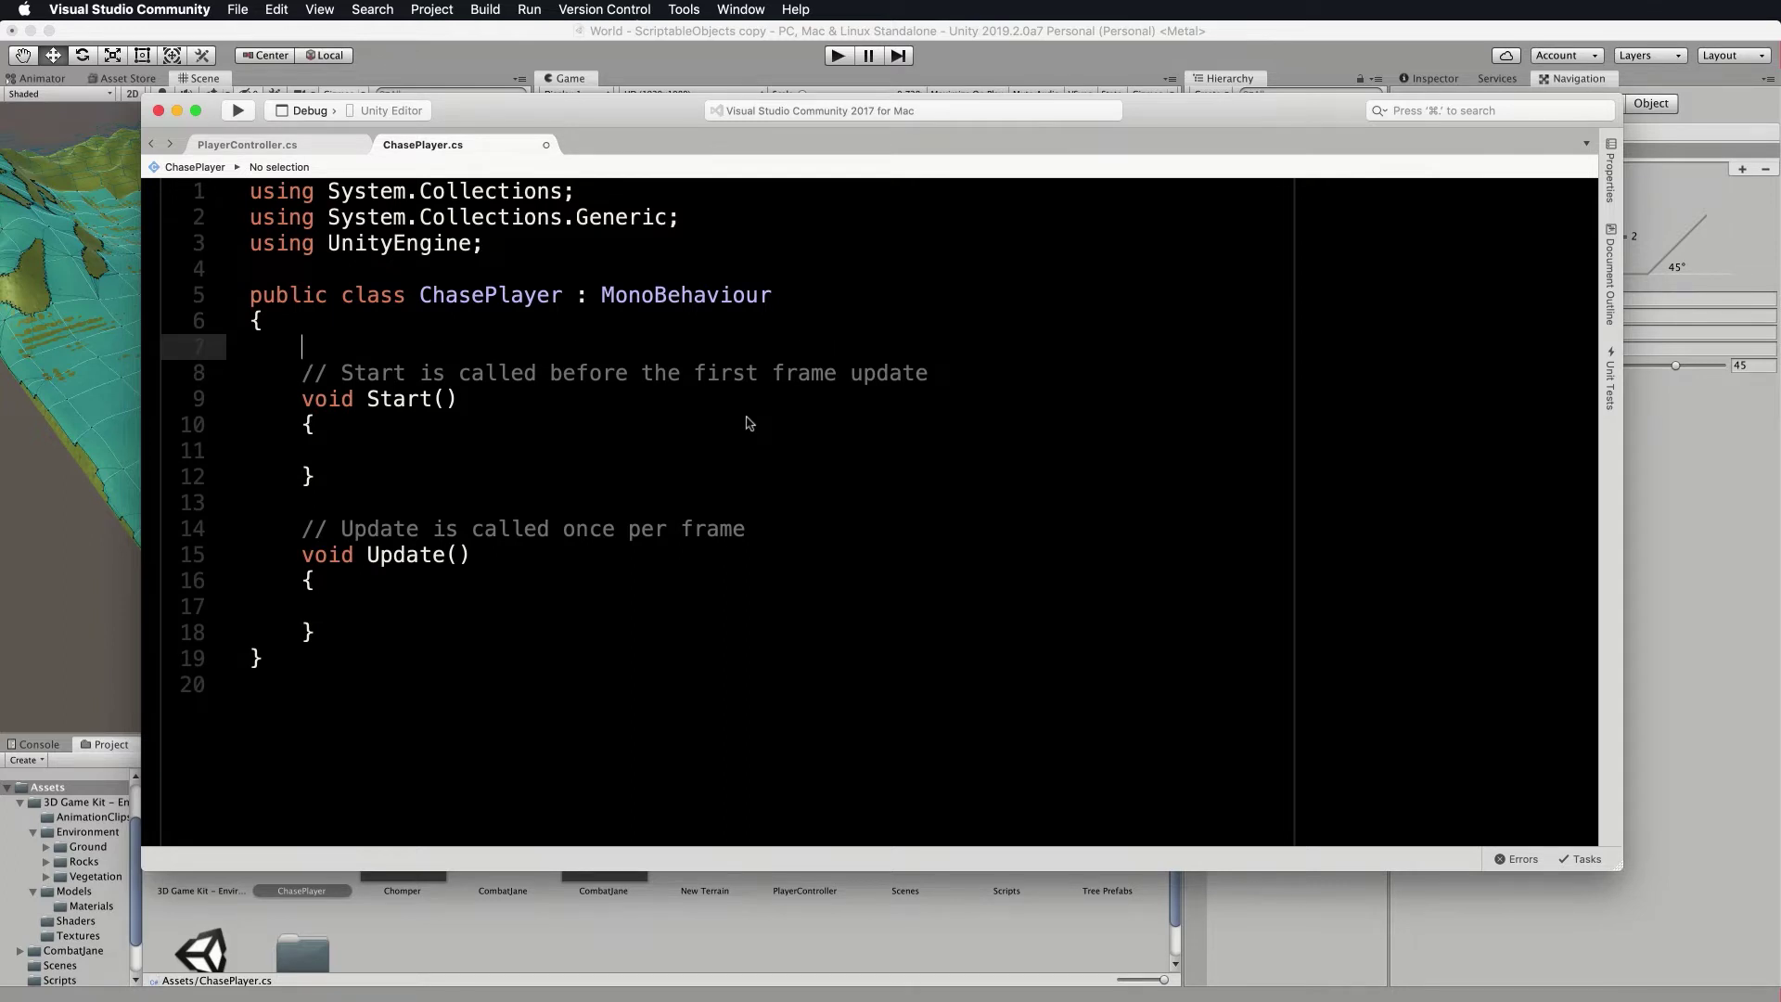
type("G")
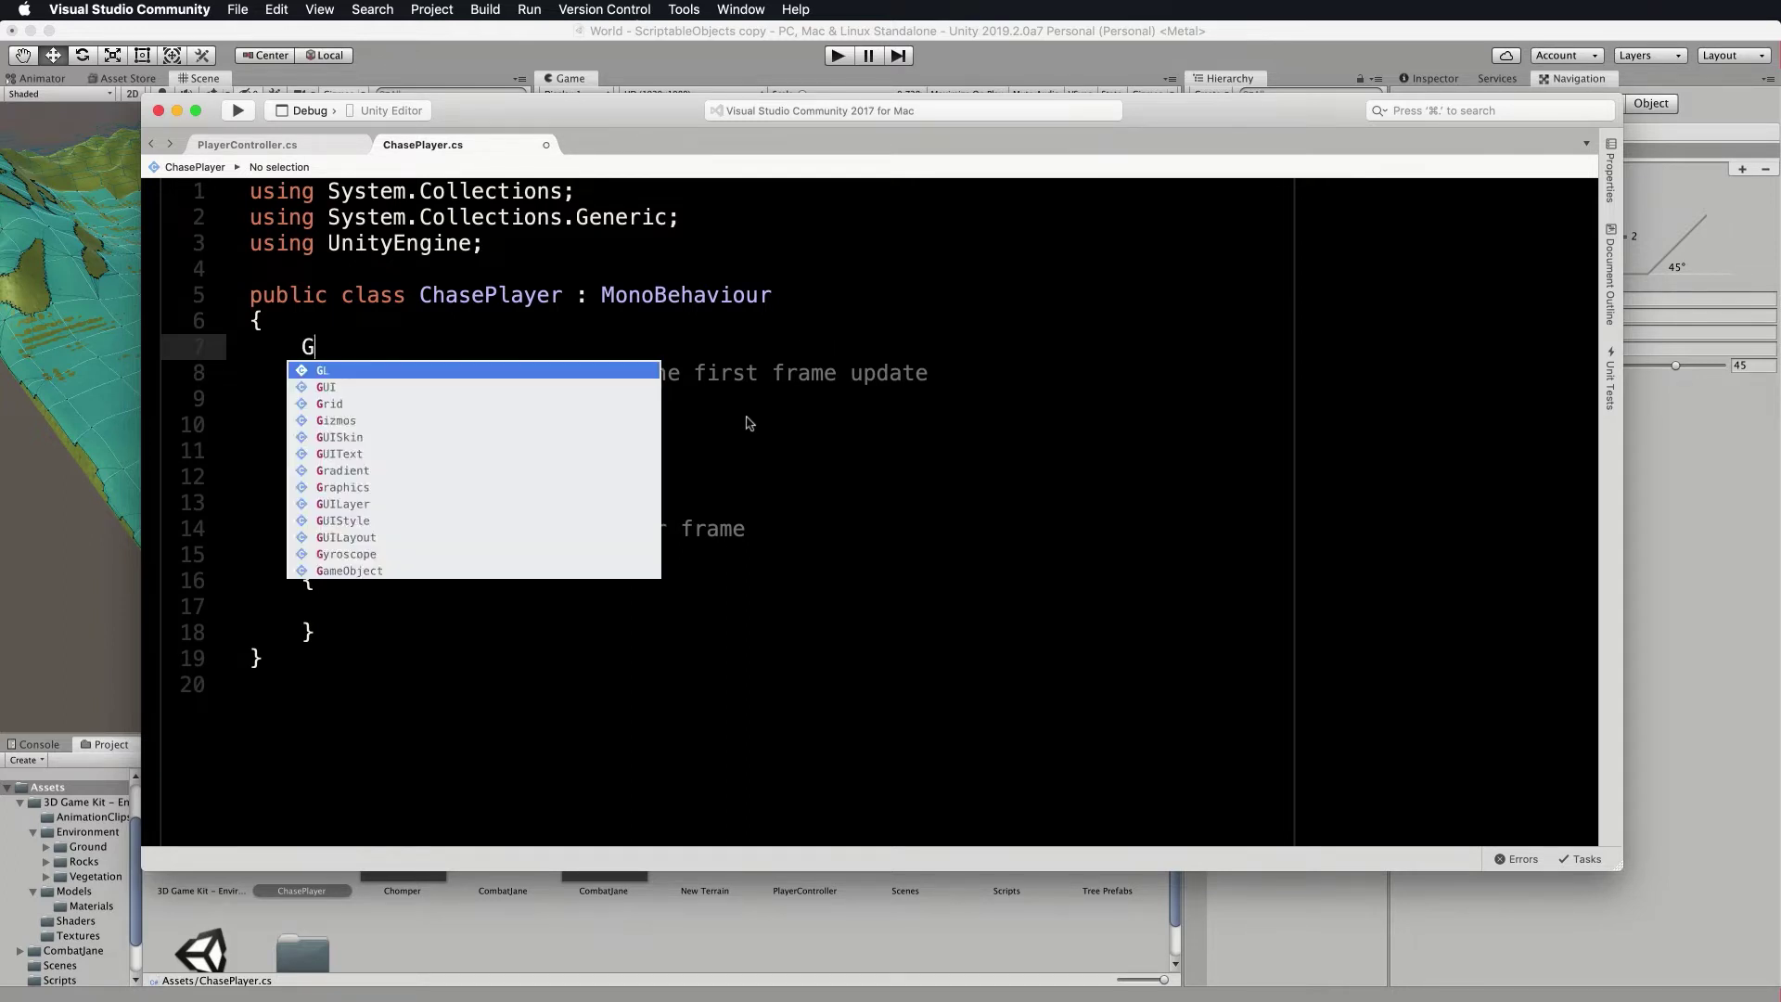
type("ameObject player;")
key("Return")
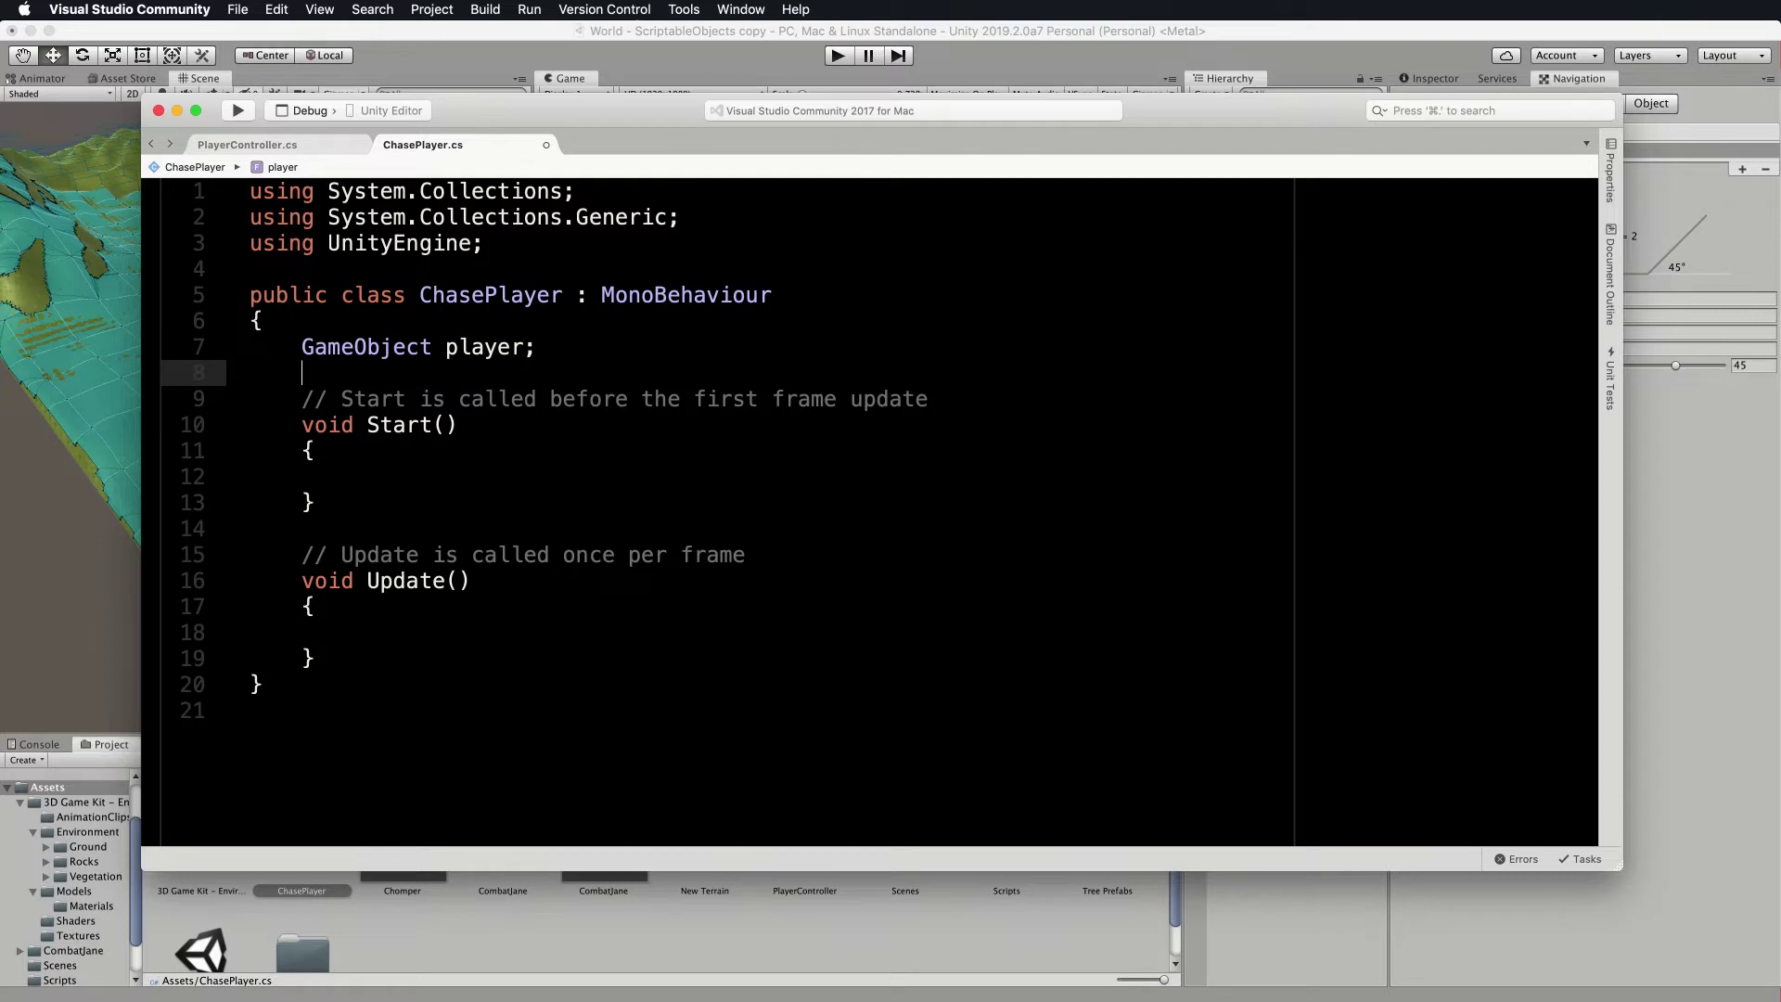
type("NavM")
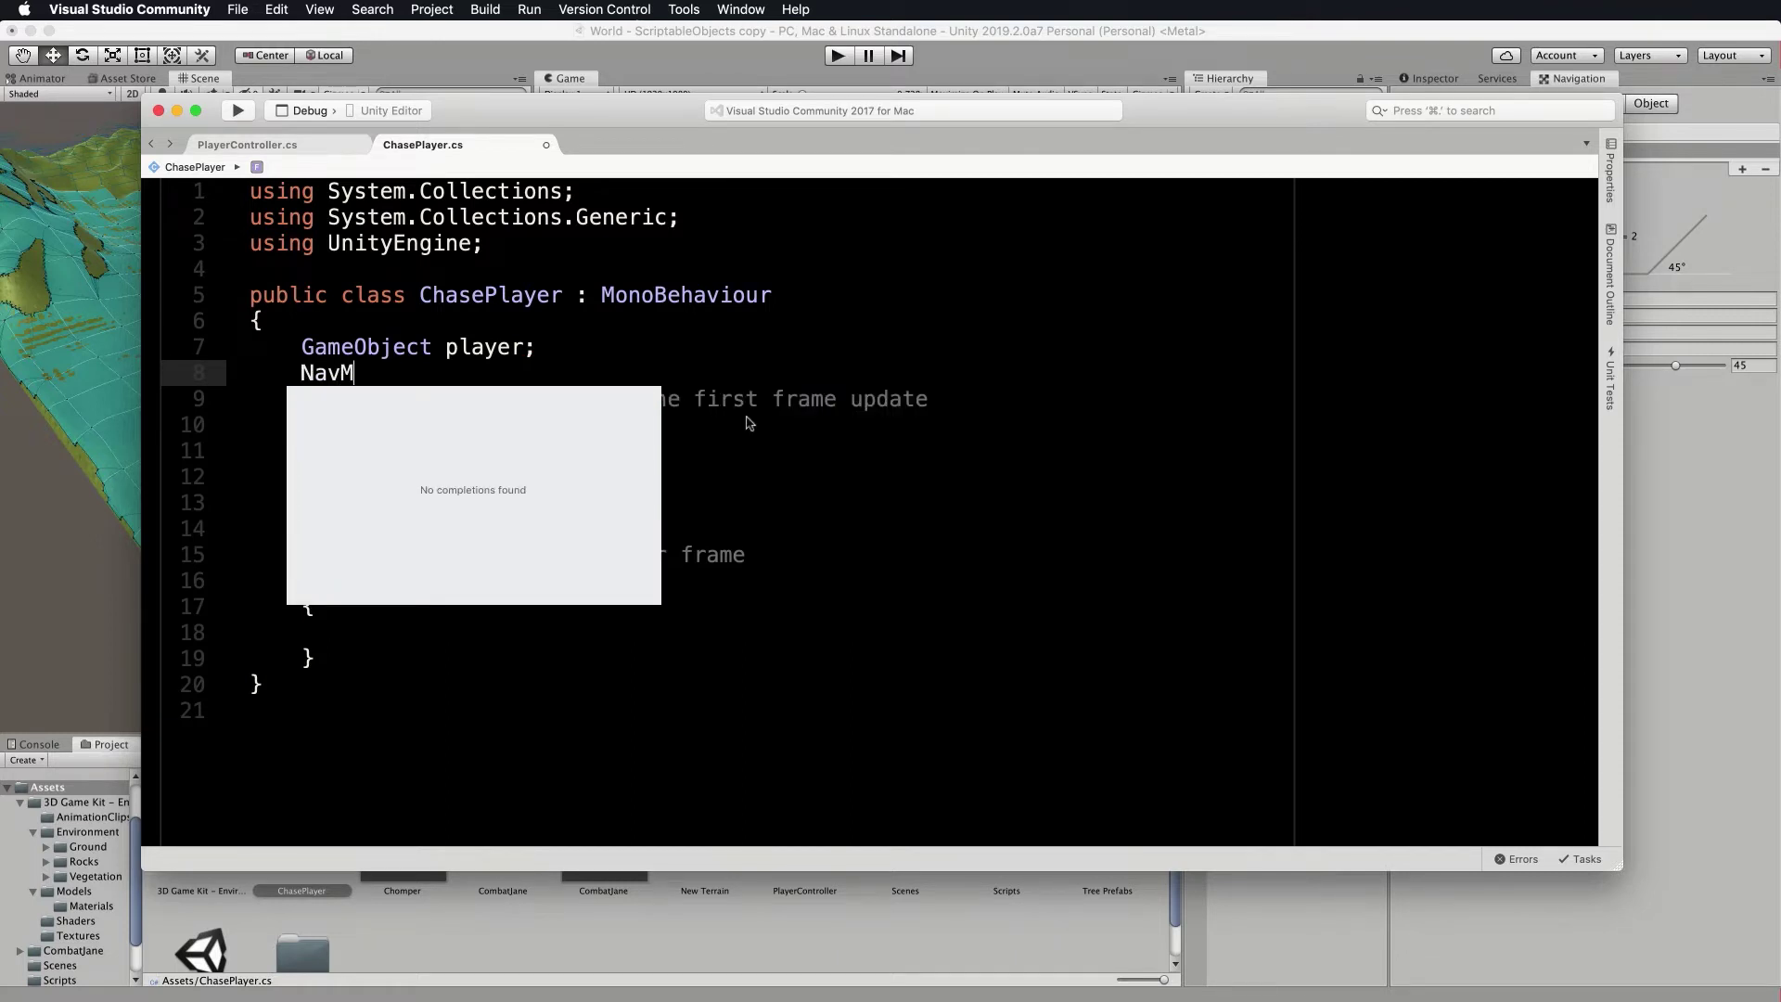
type("eshAgent agent")
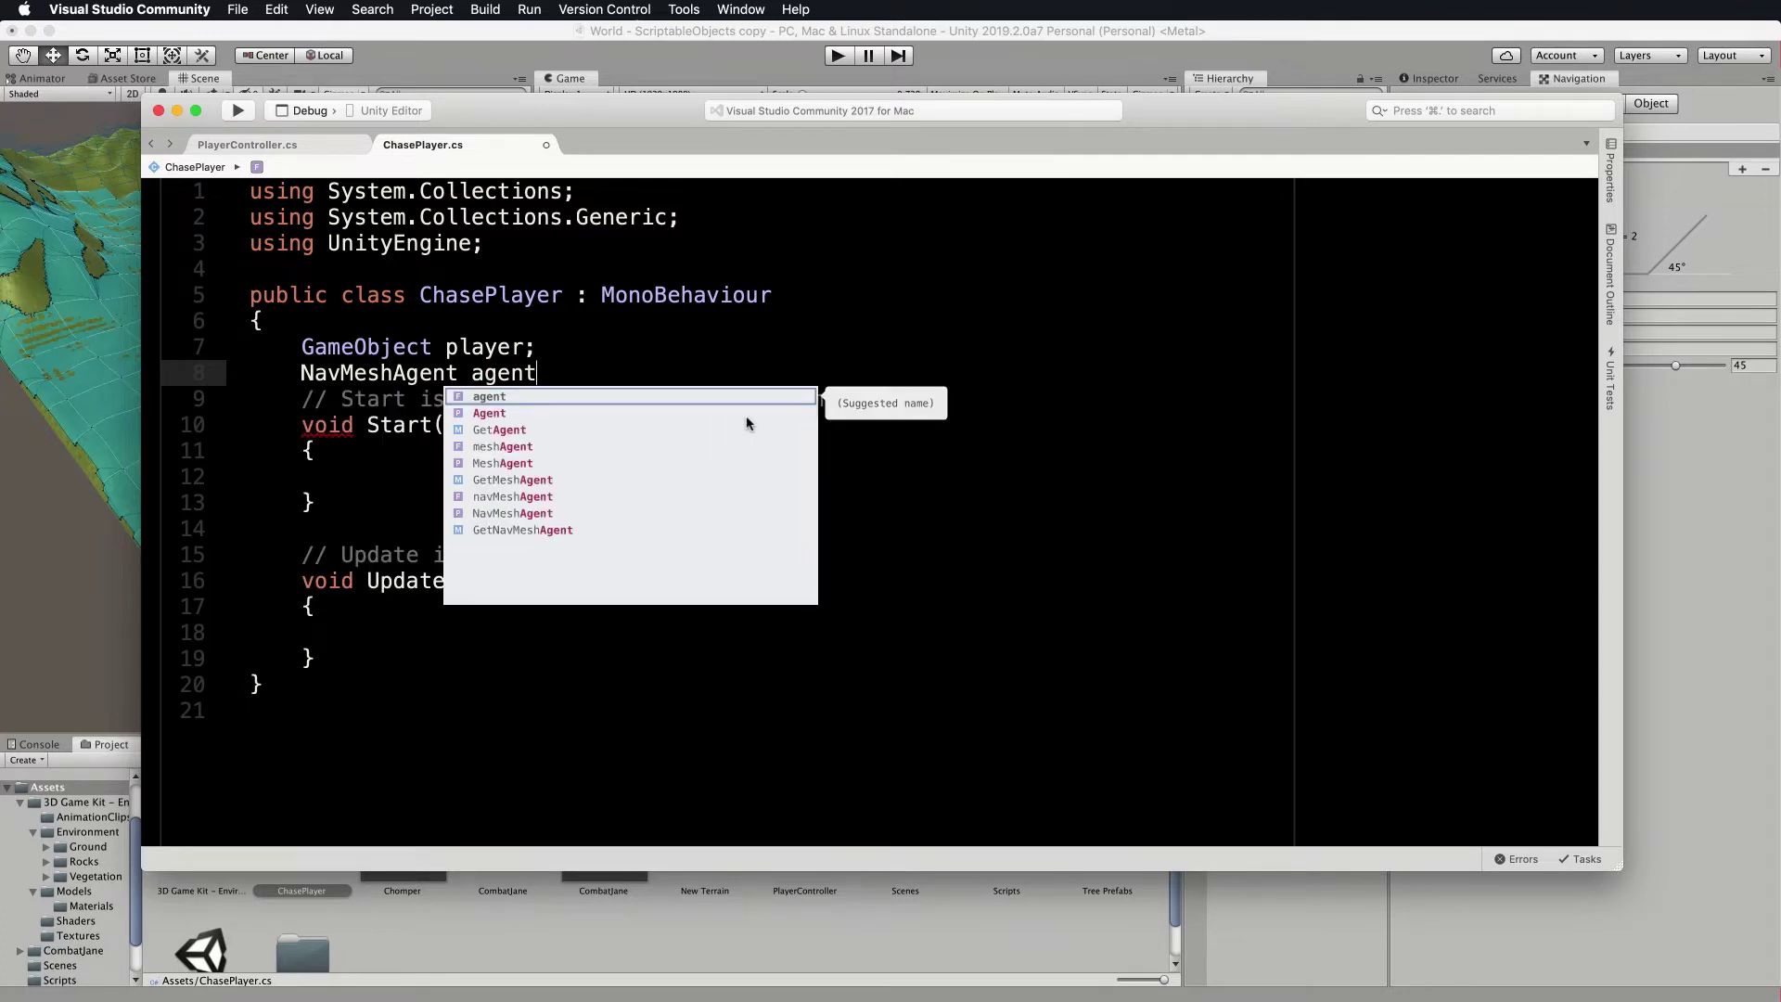
type(";")
key("Return")
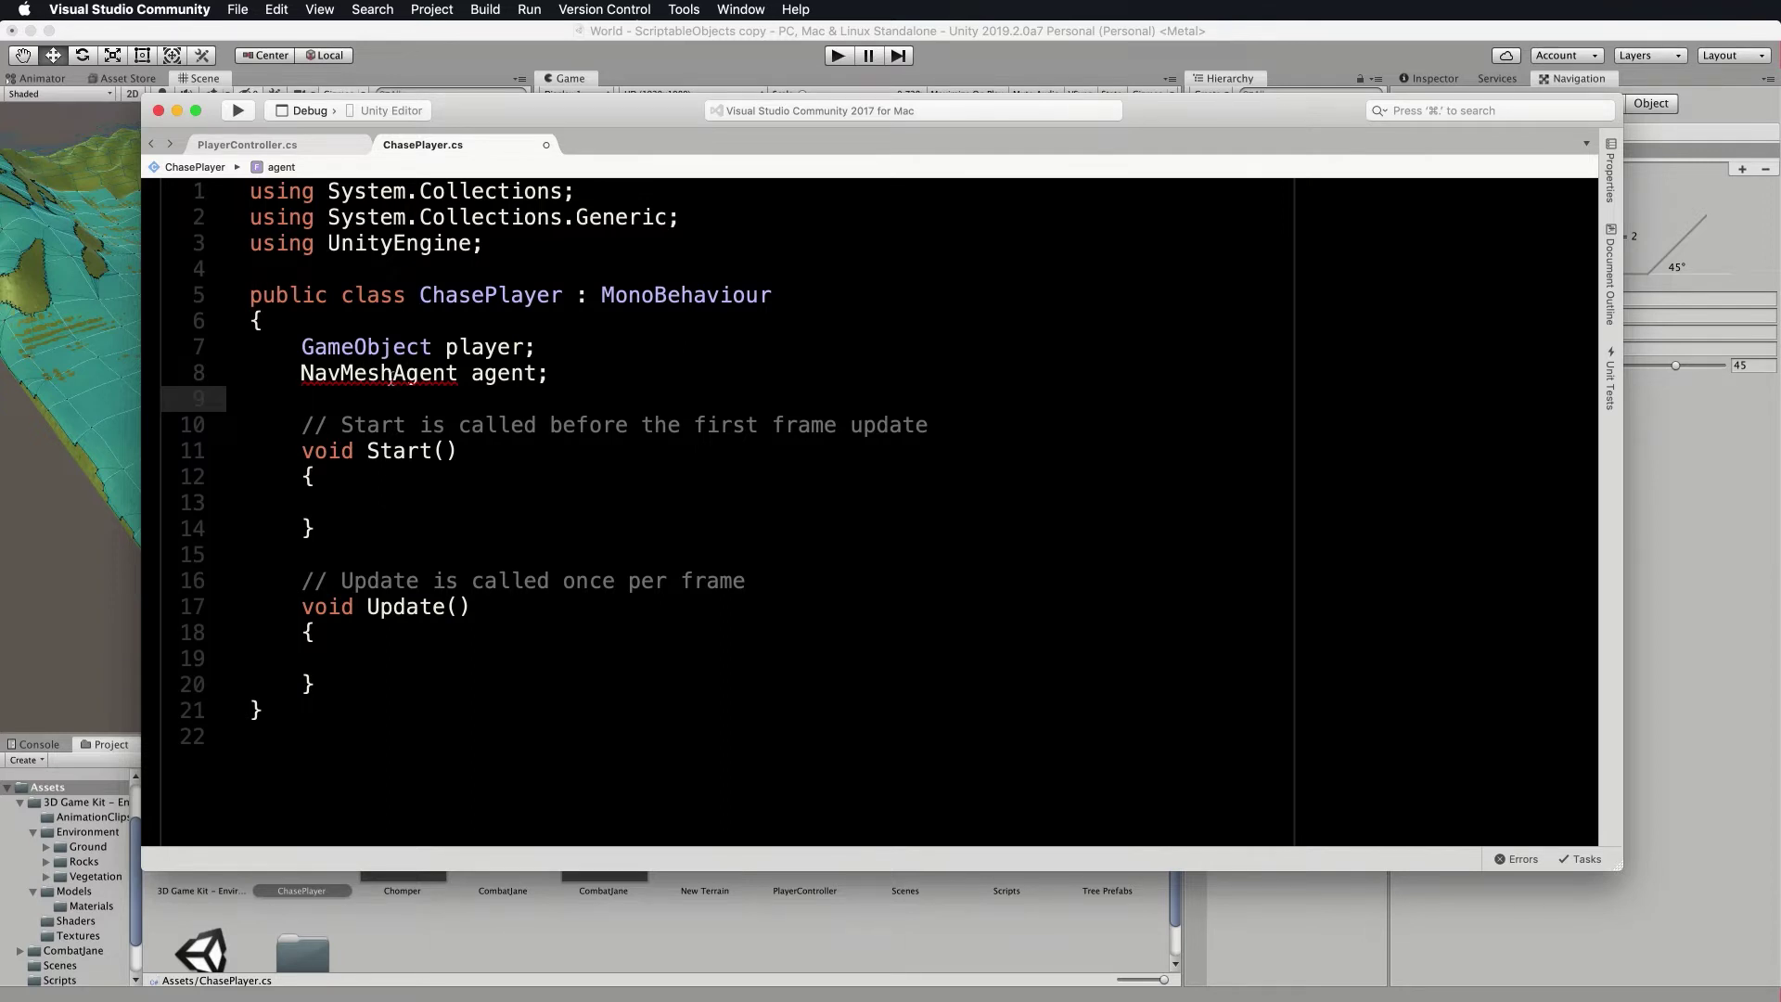
Add the directive using UnityEngine.AI; below the existing using lines, correcting any misspelling of the namespace.
mouse_move(394, 378)
left_click(488, 243)
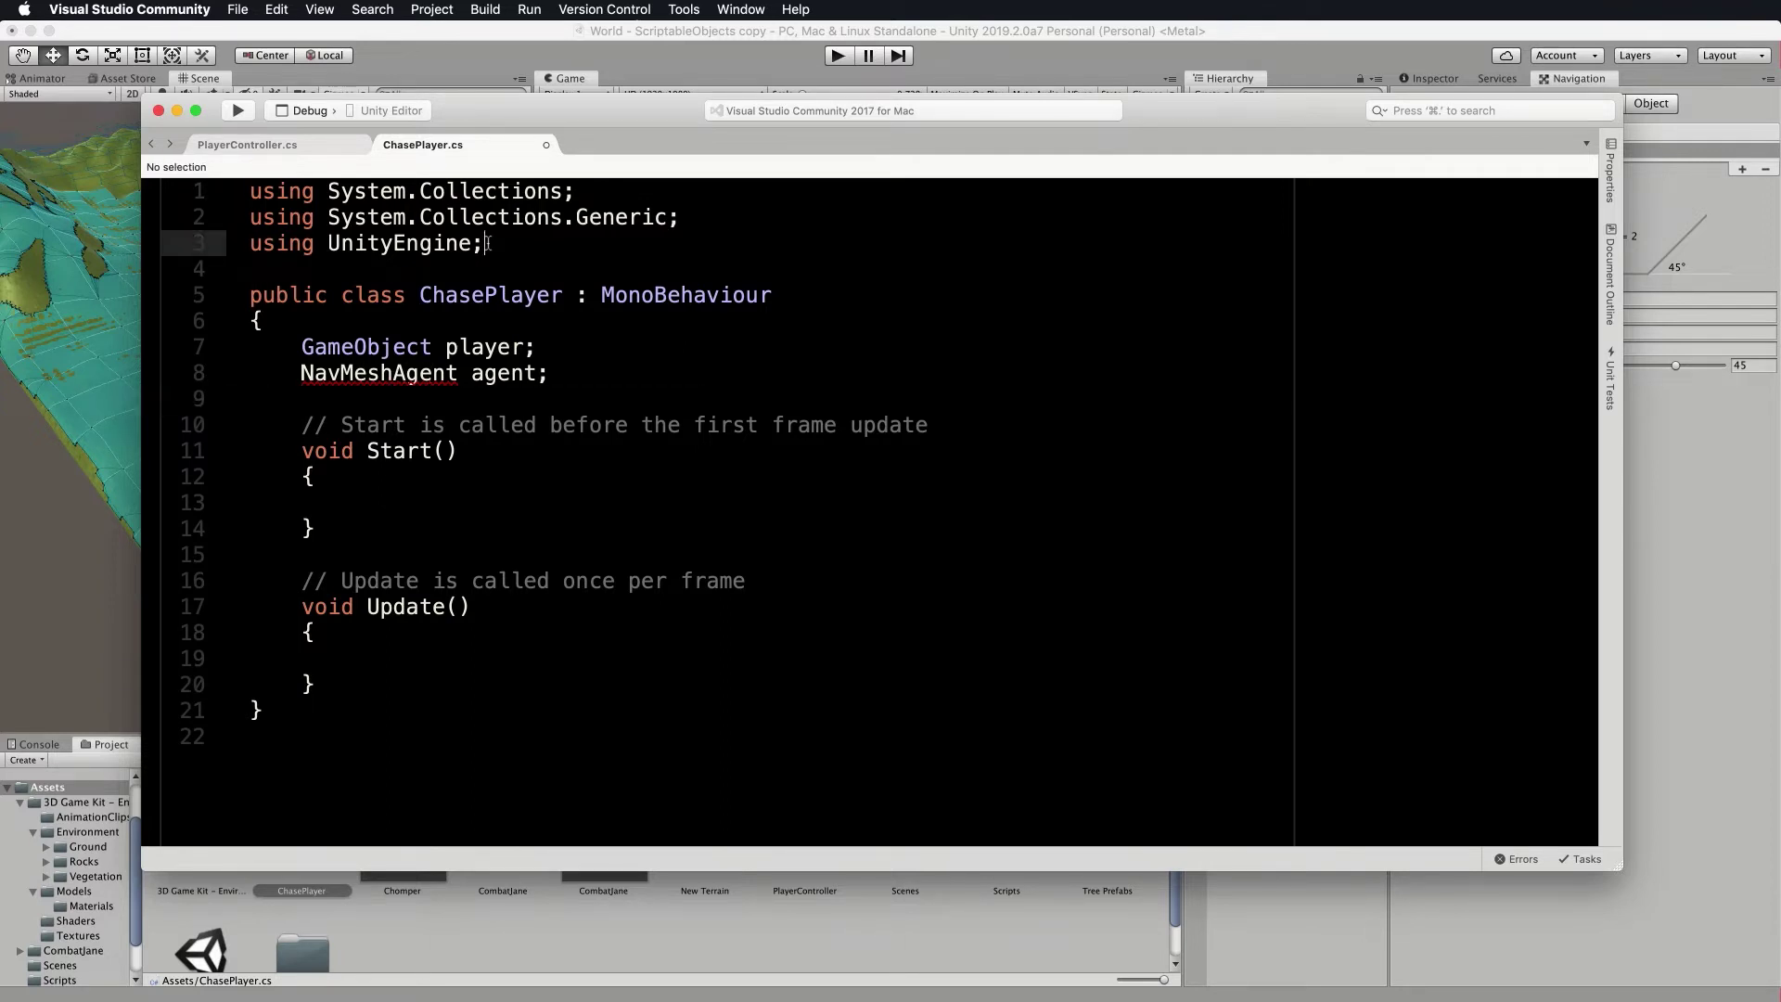
key("Return")
type("using U")
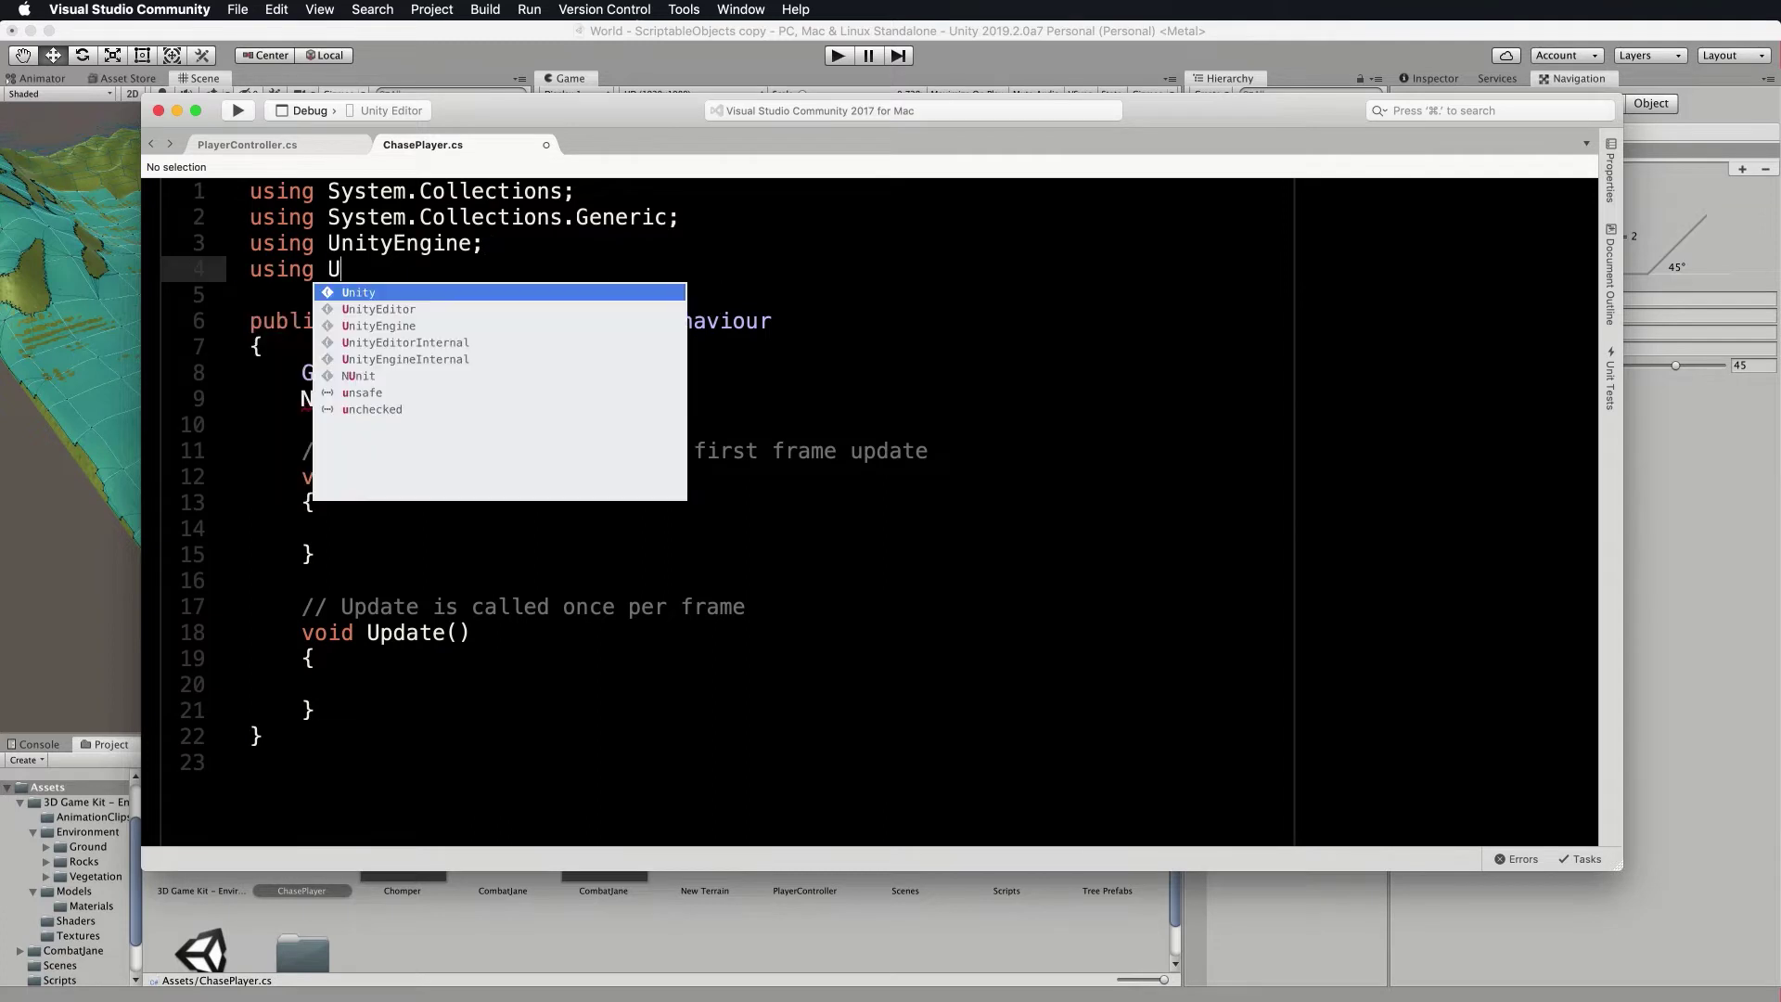
type("nityEngie")
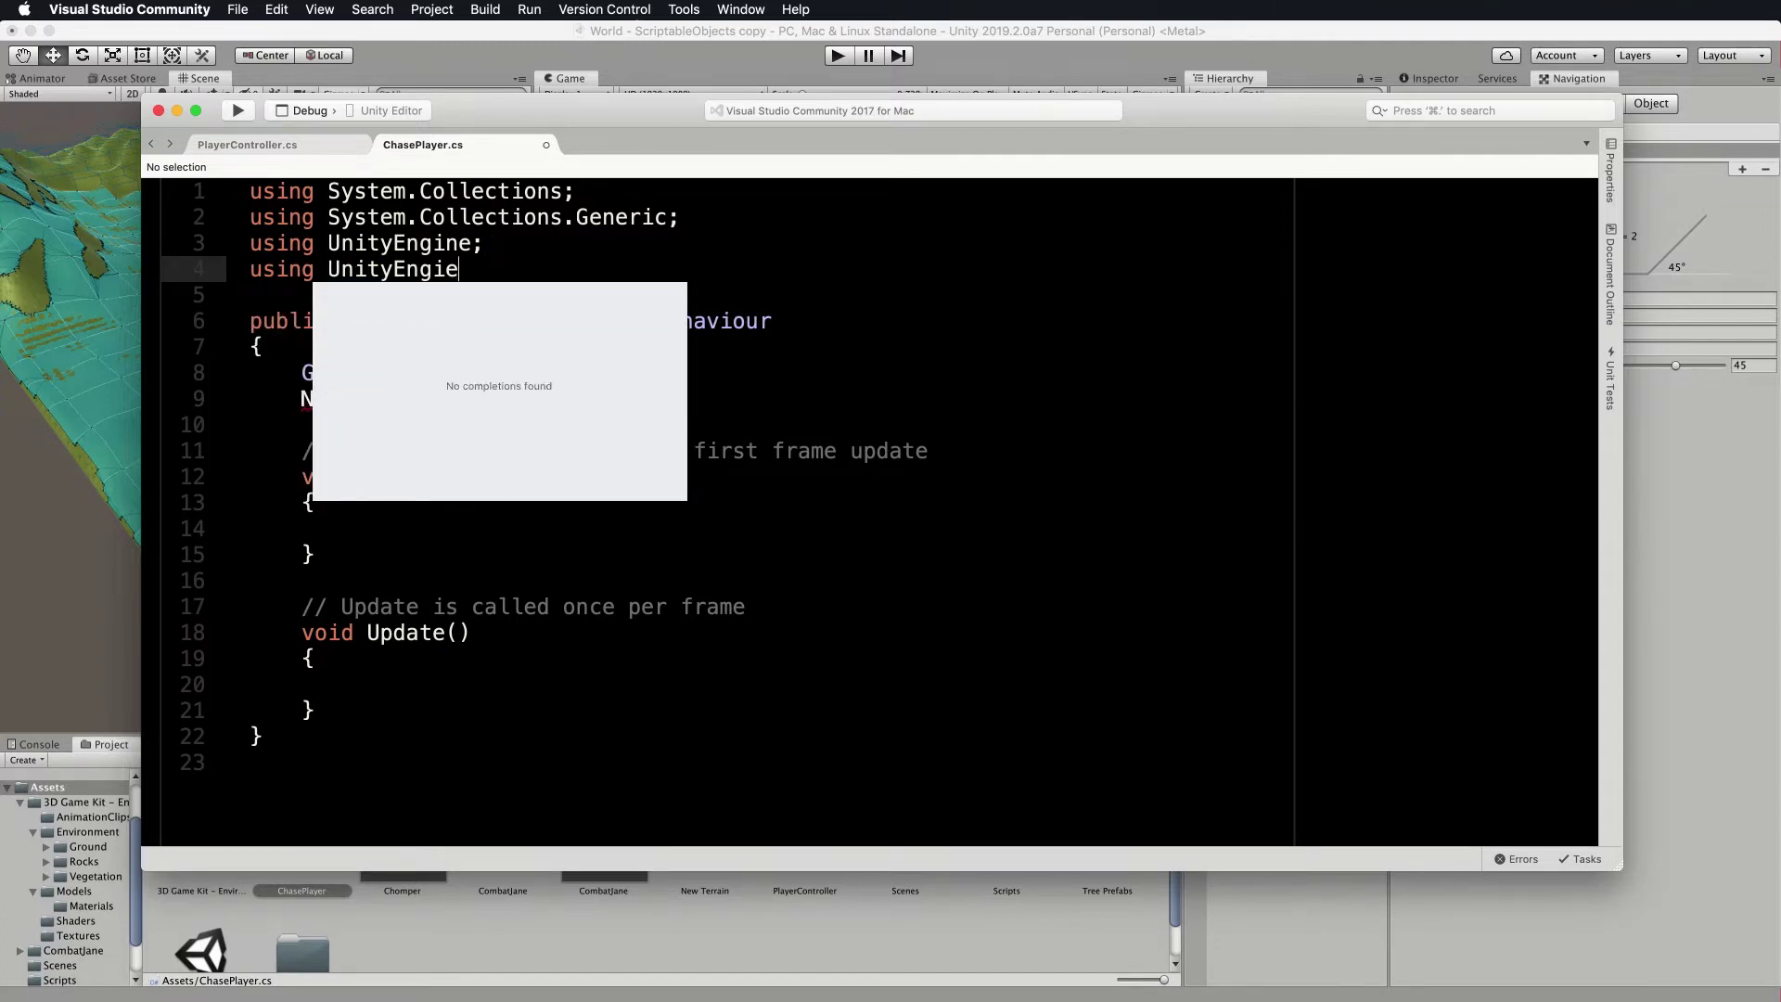
type("n.AI")
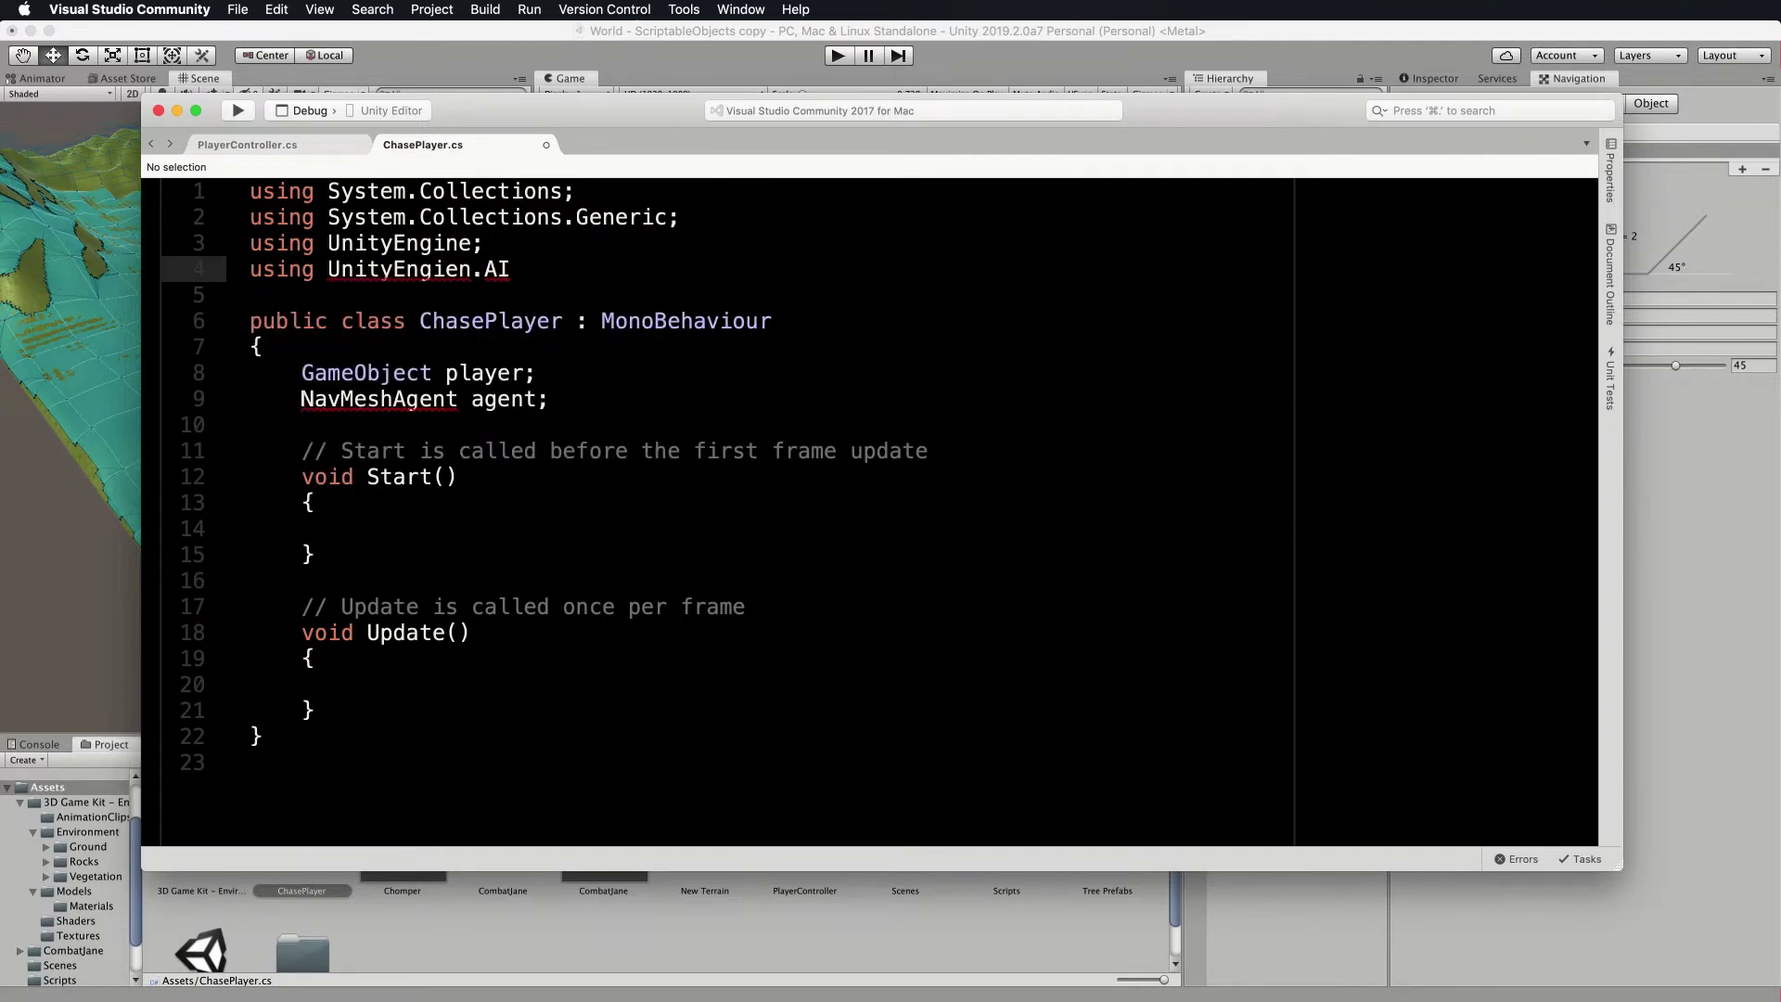
type(";")
left_click(415, 531)
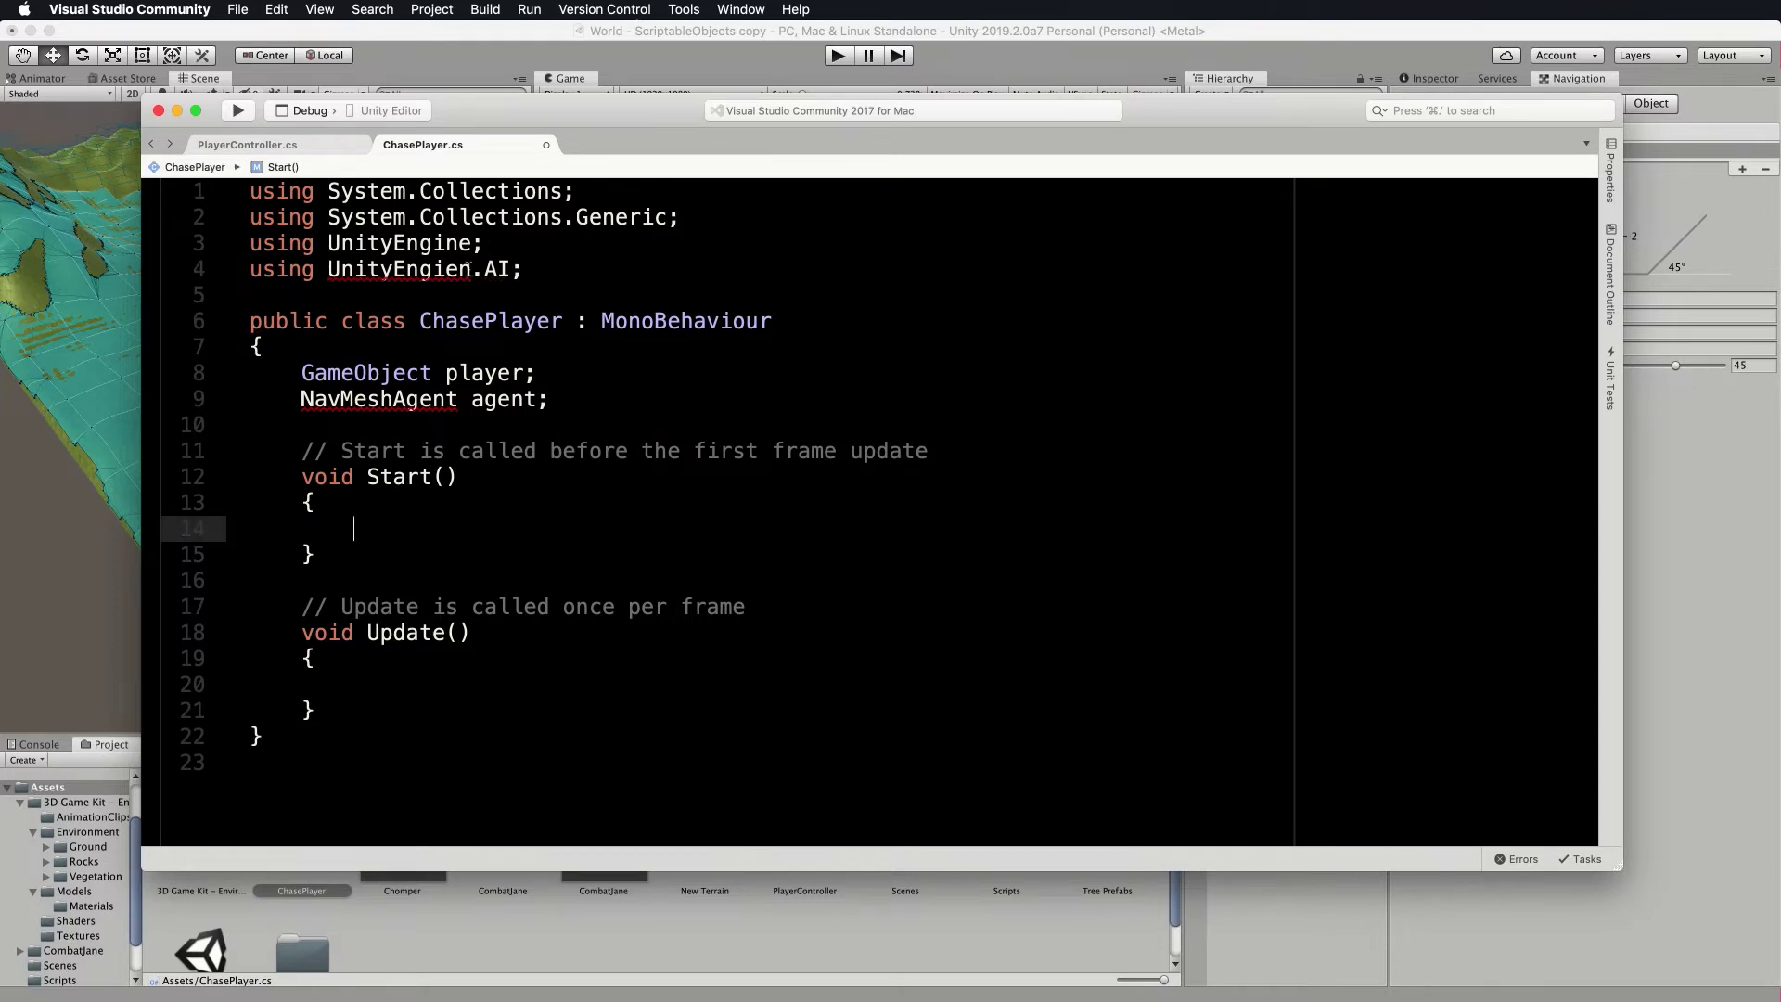
left_click_drag(471, 269, 445, 269)
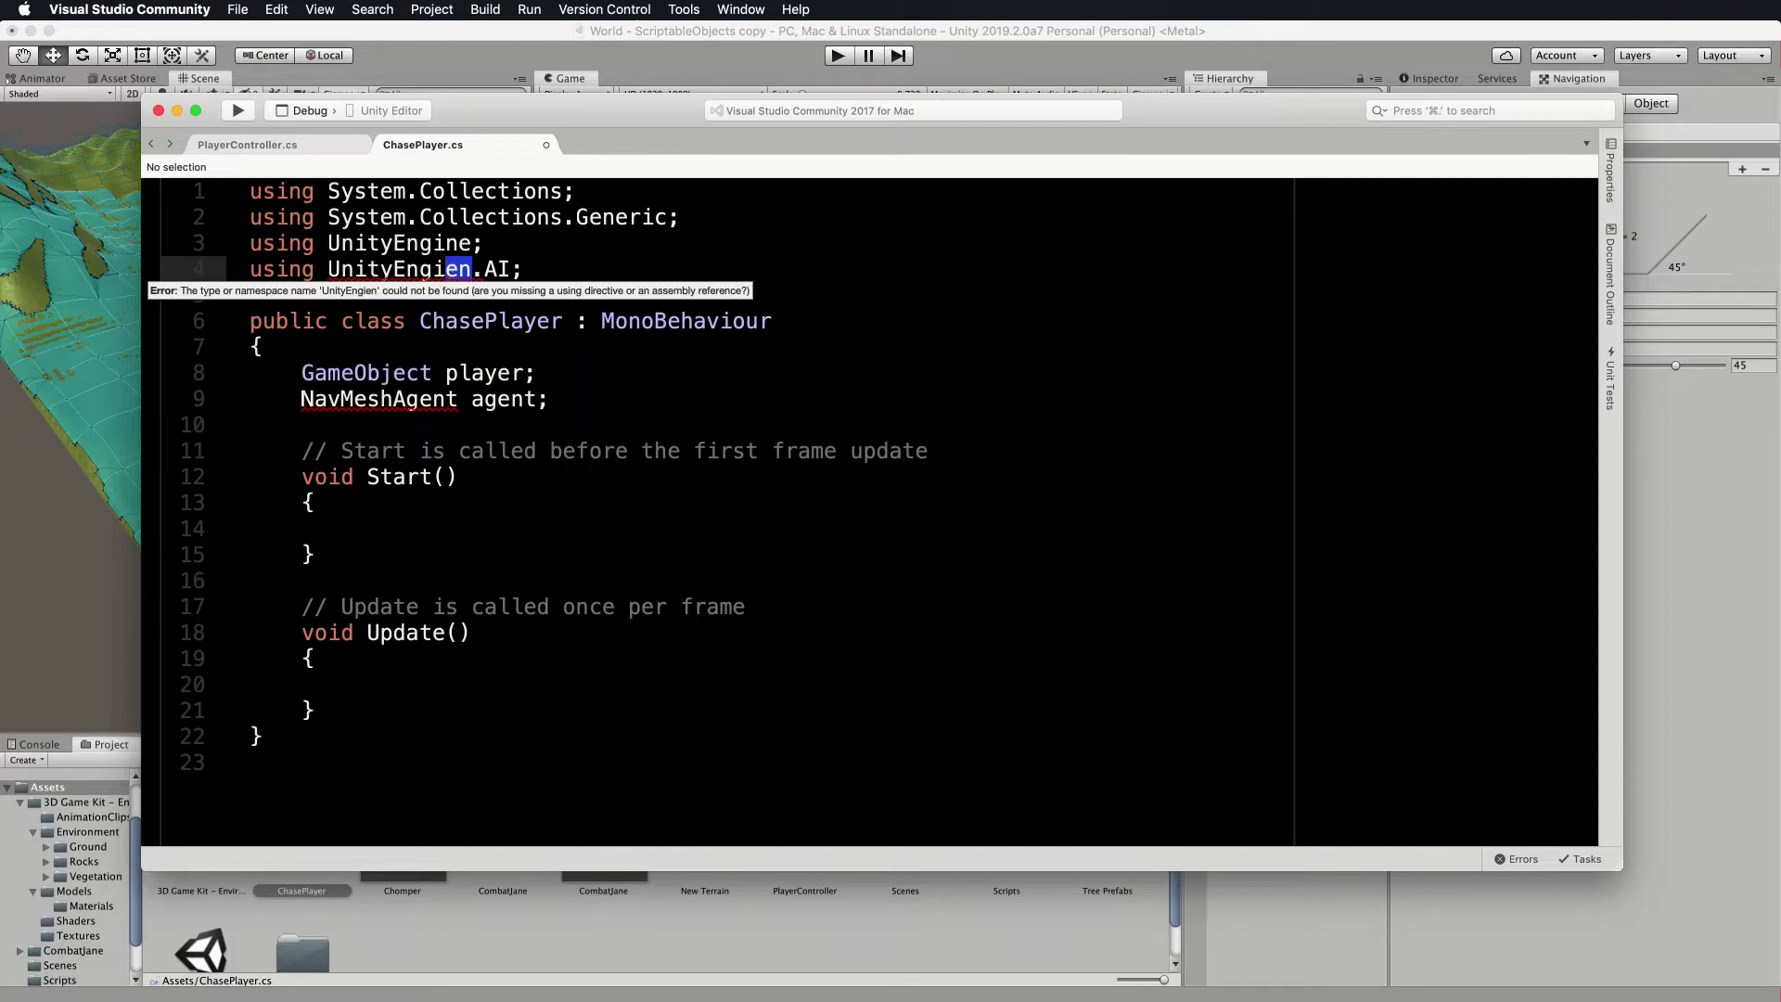
type("ne")
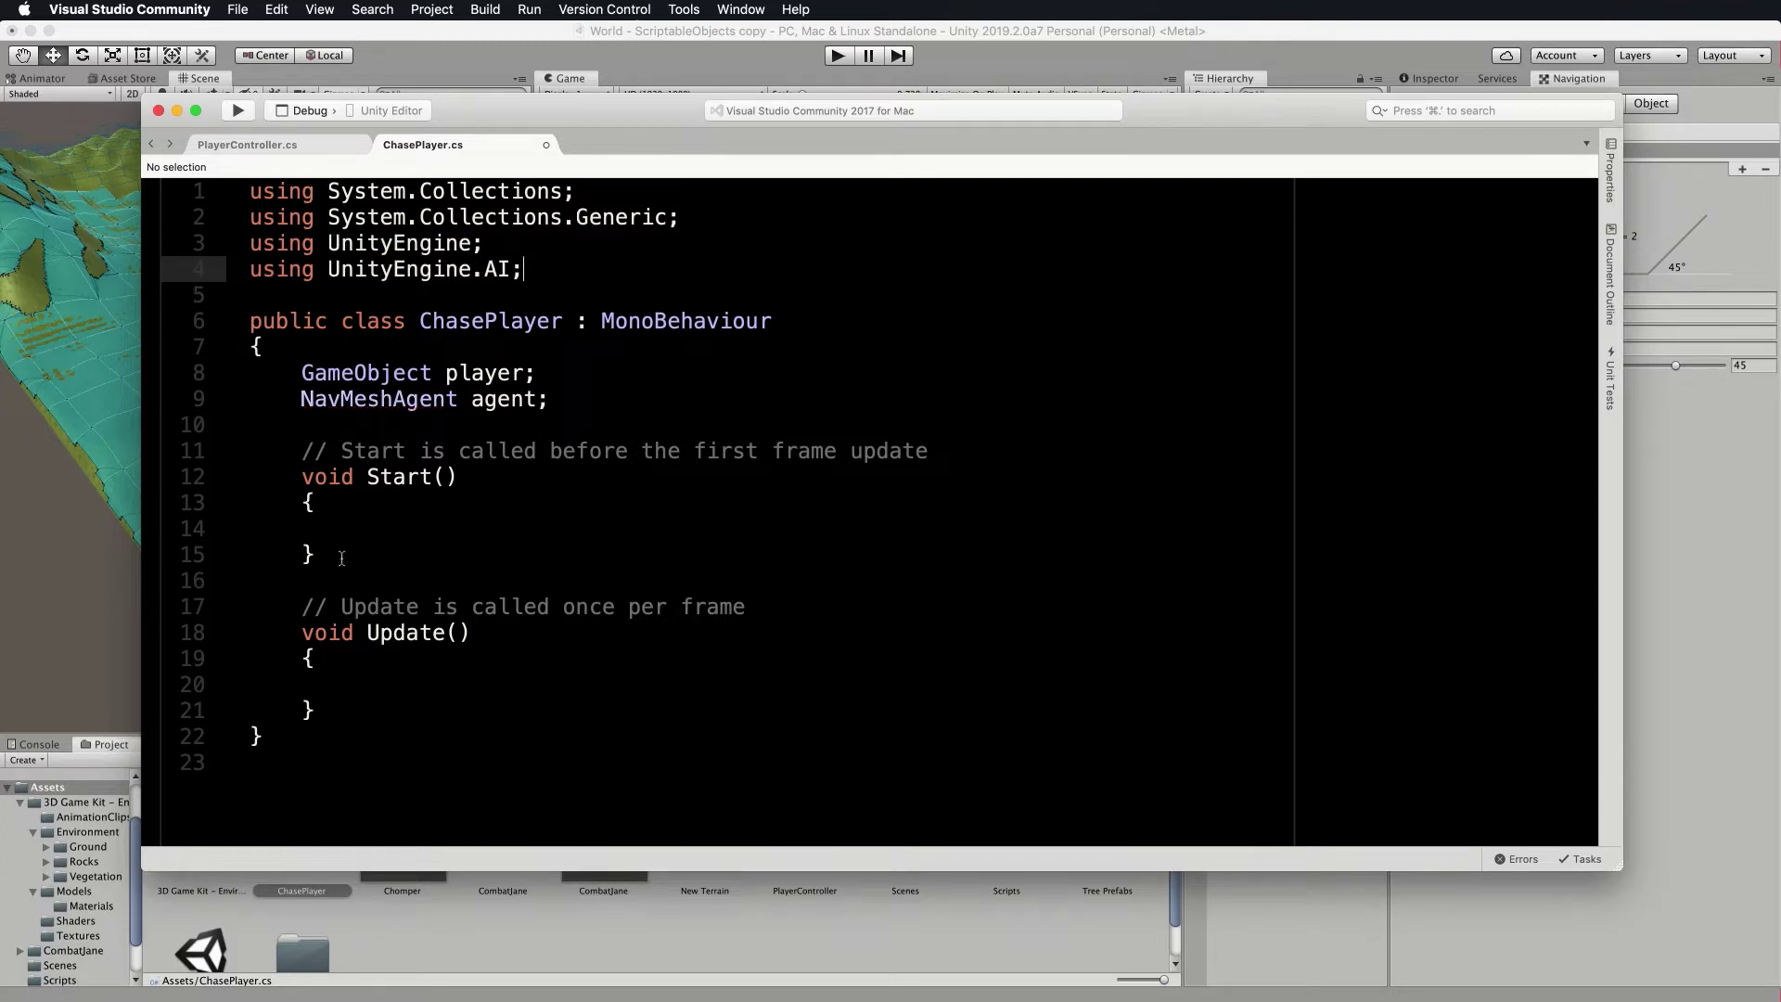
In Start(), assign the player variable with gameObject.FindWithTag("Player");.
left_click(356, 529)
type("player =")
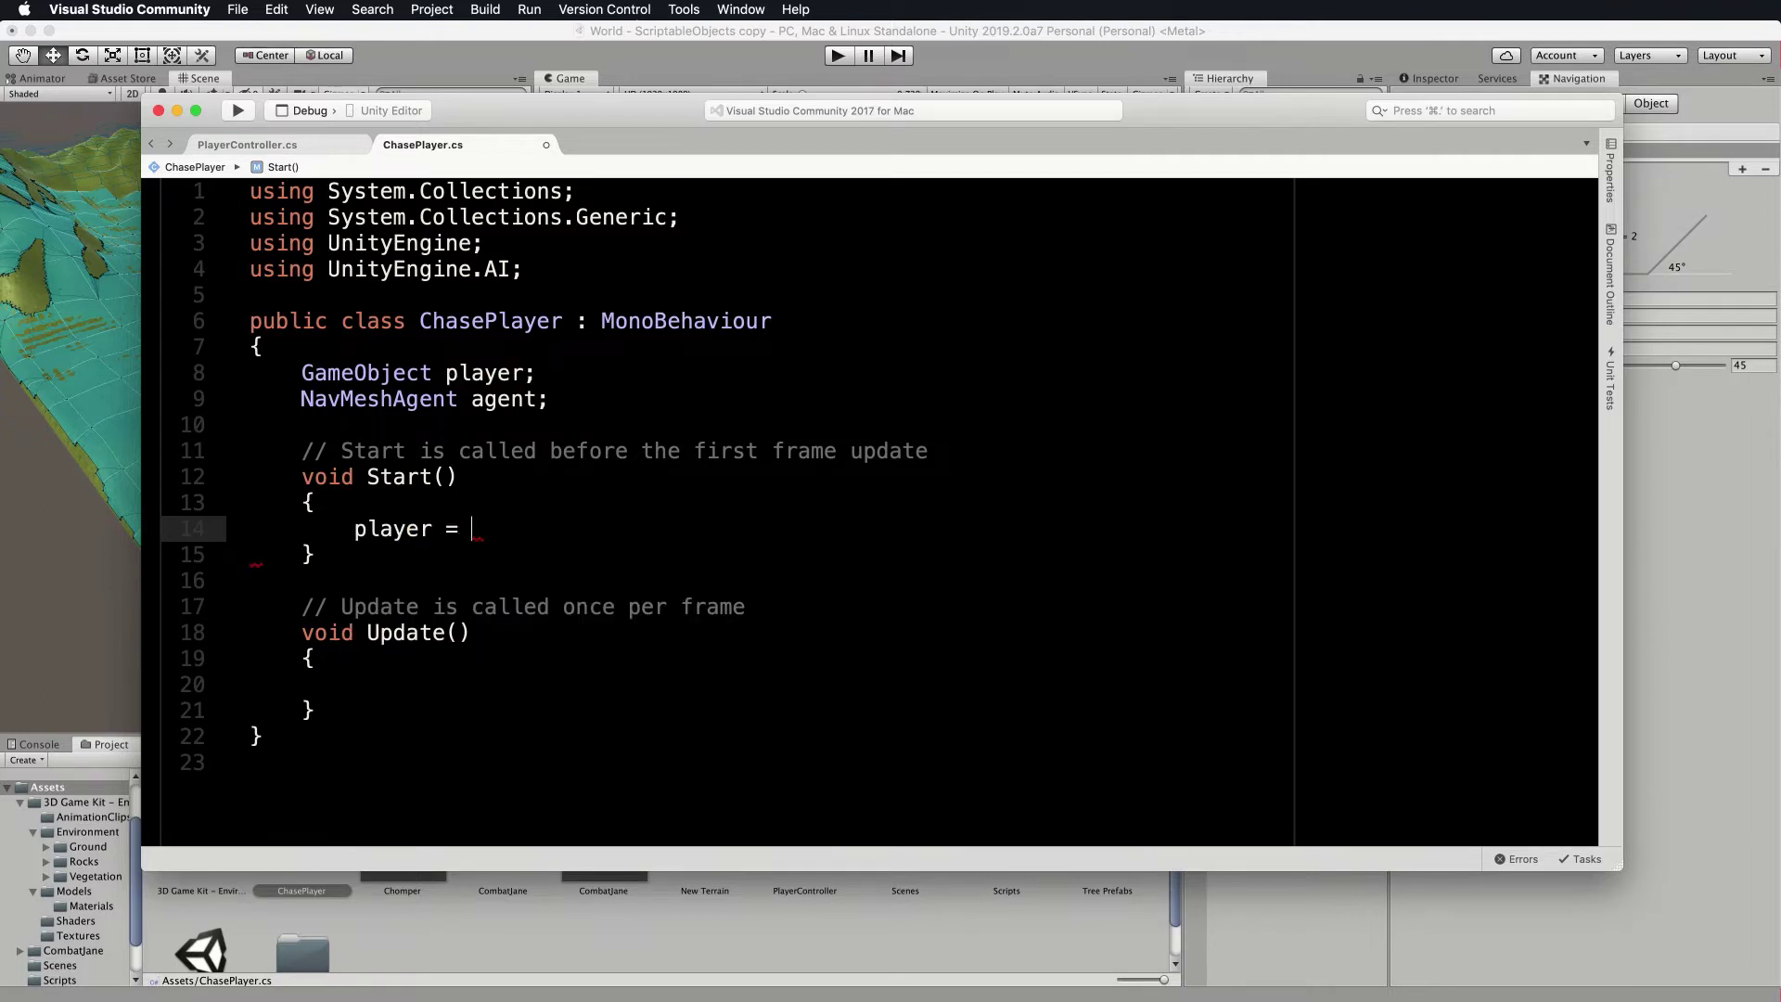
type(" GameO")
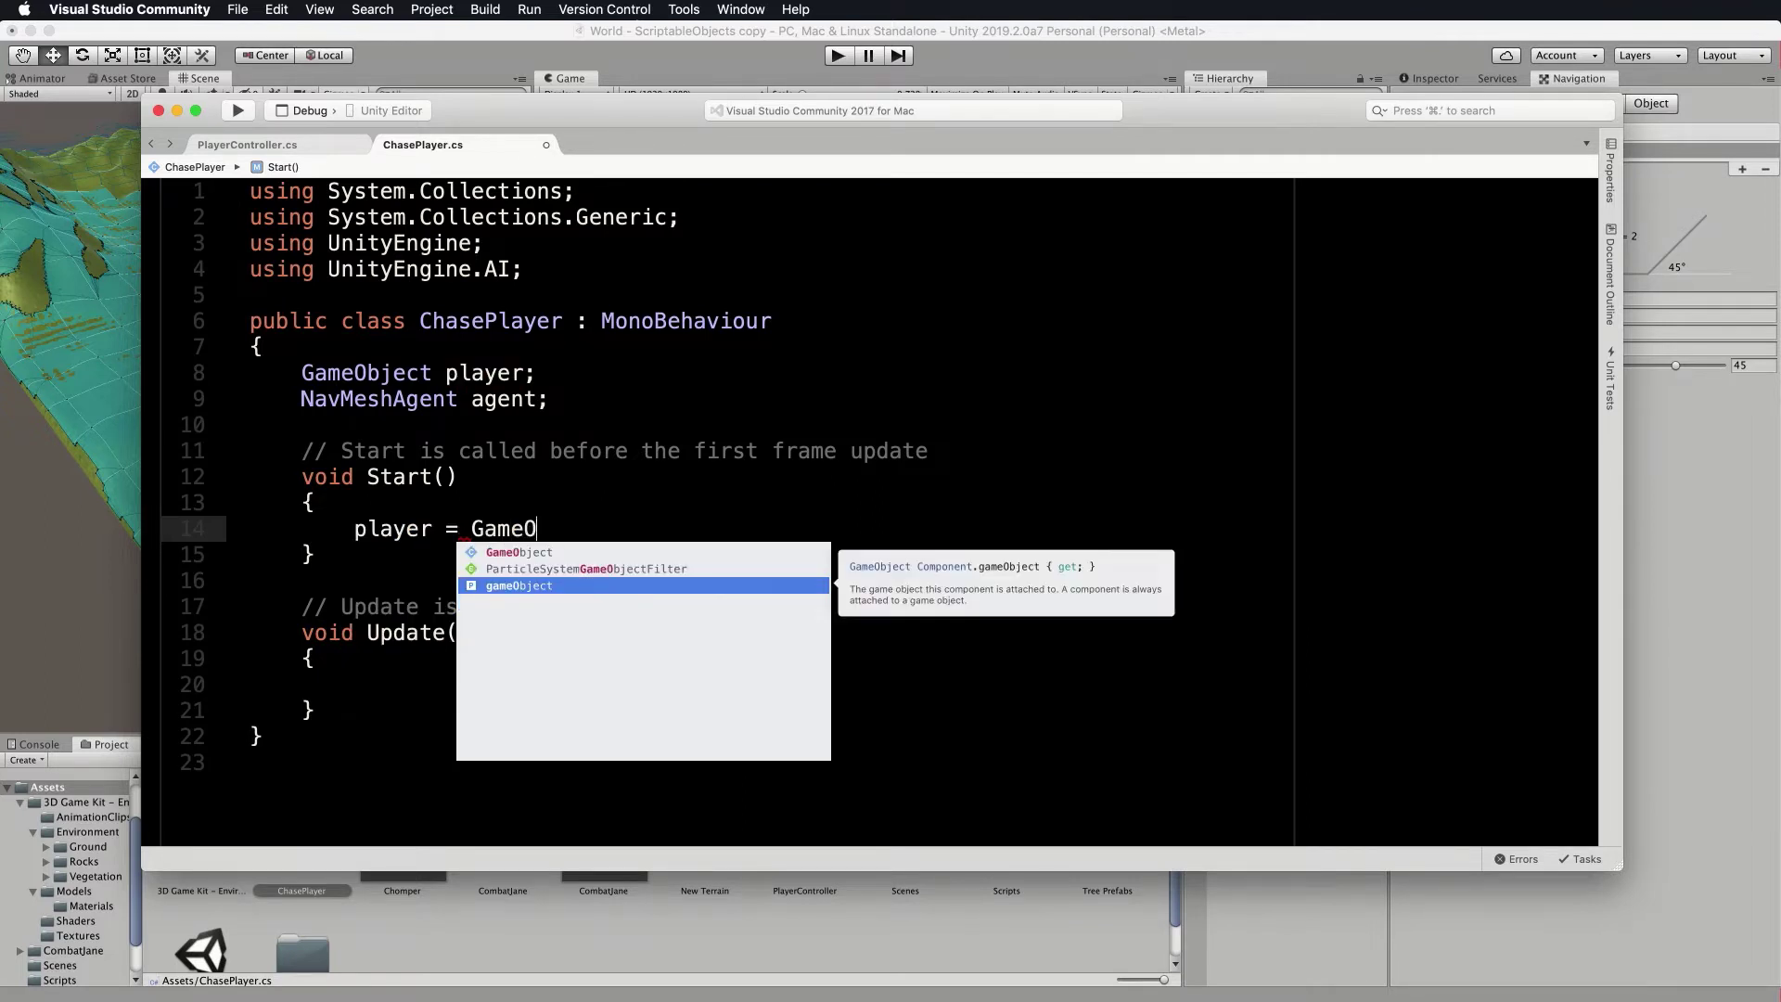
type("bject.Find")
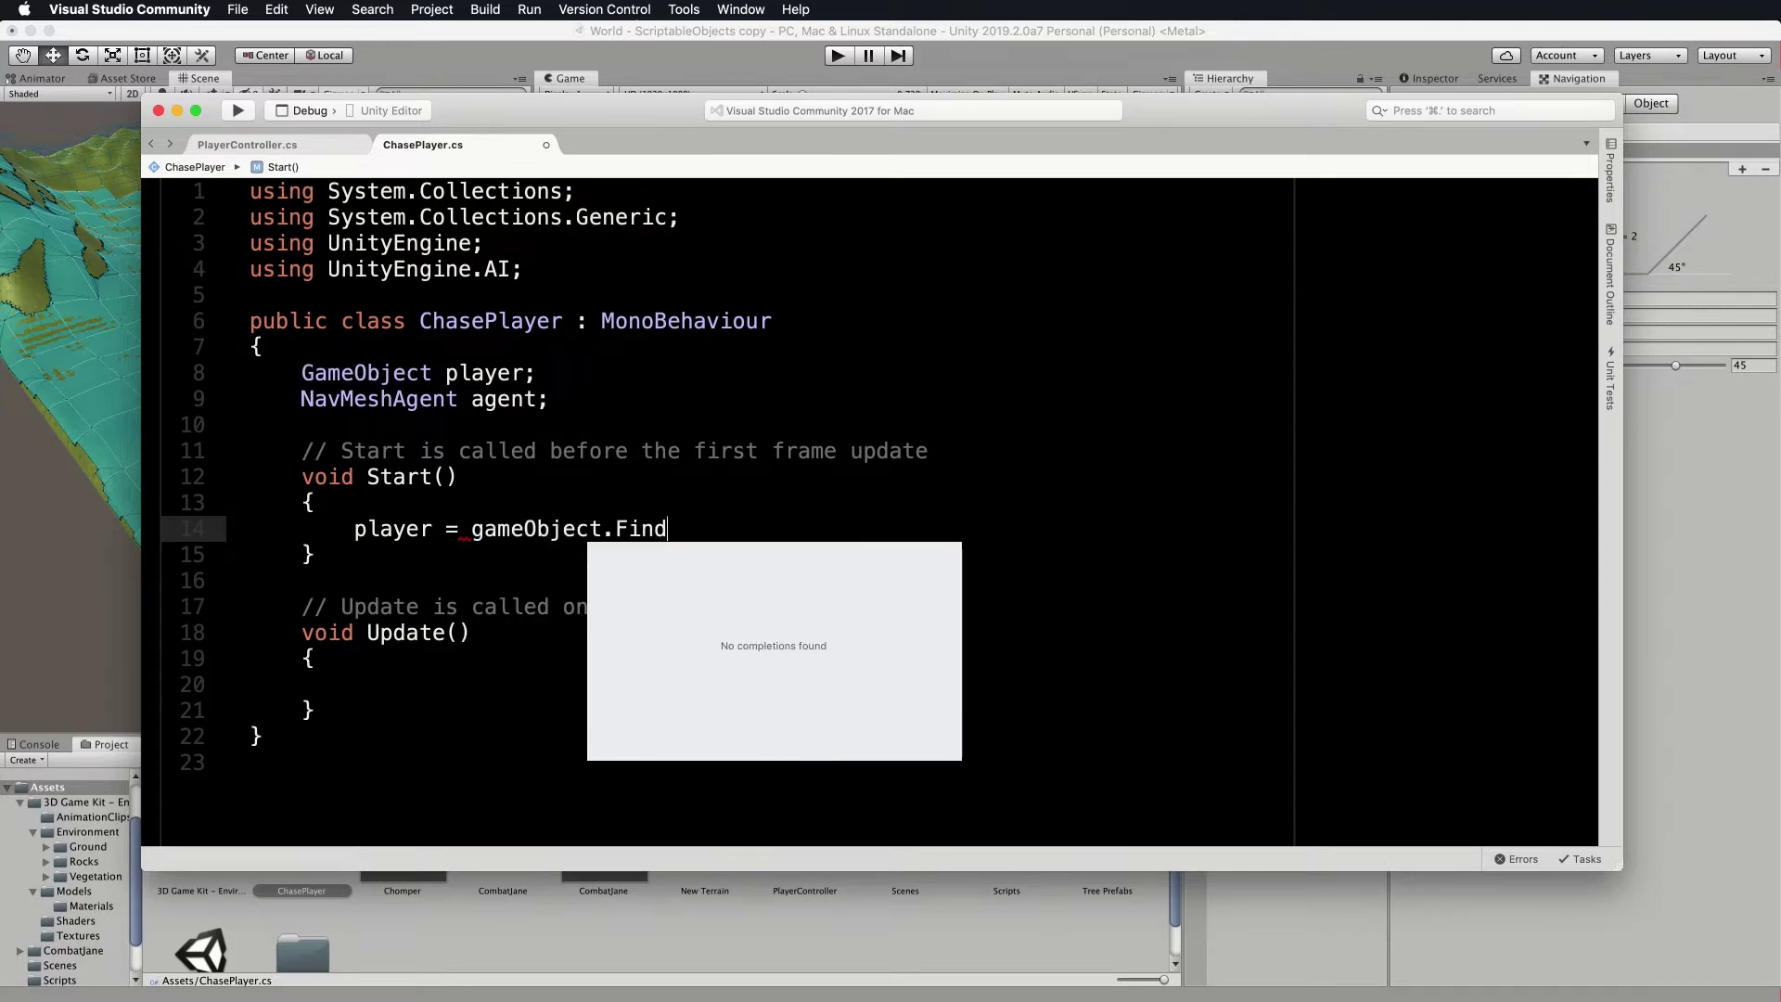
type("WithTag(")
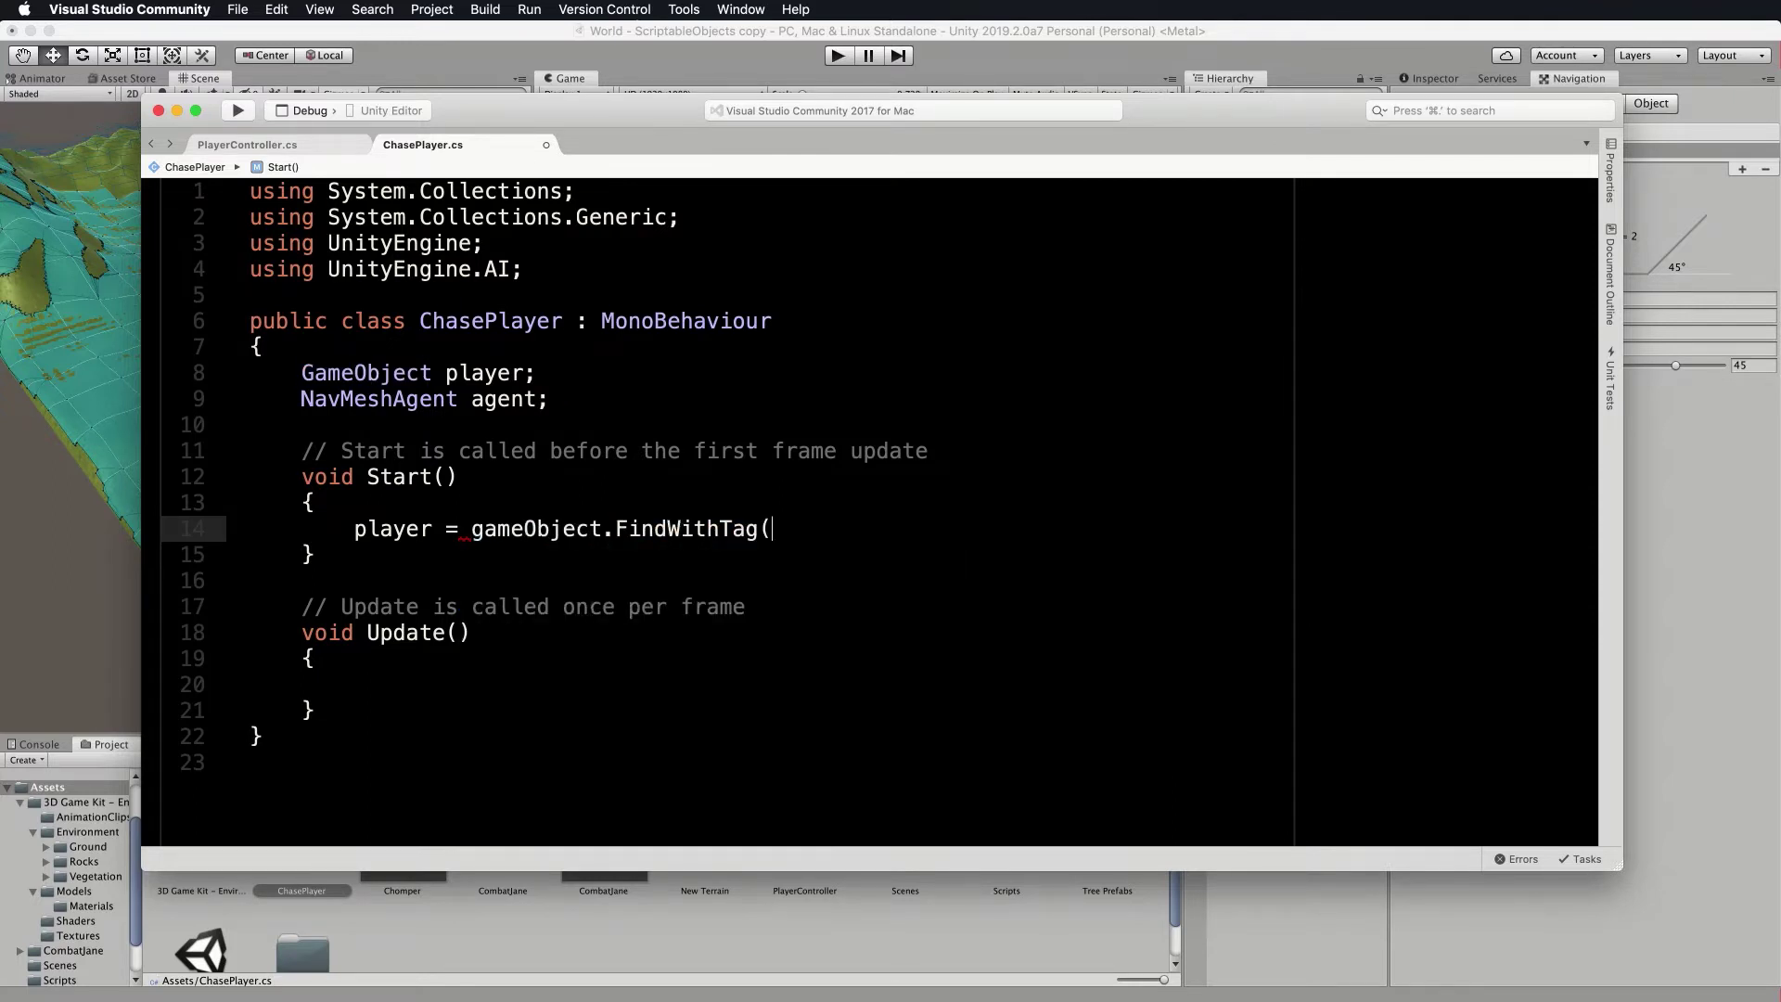
type("\"Player")
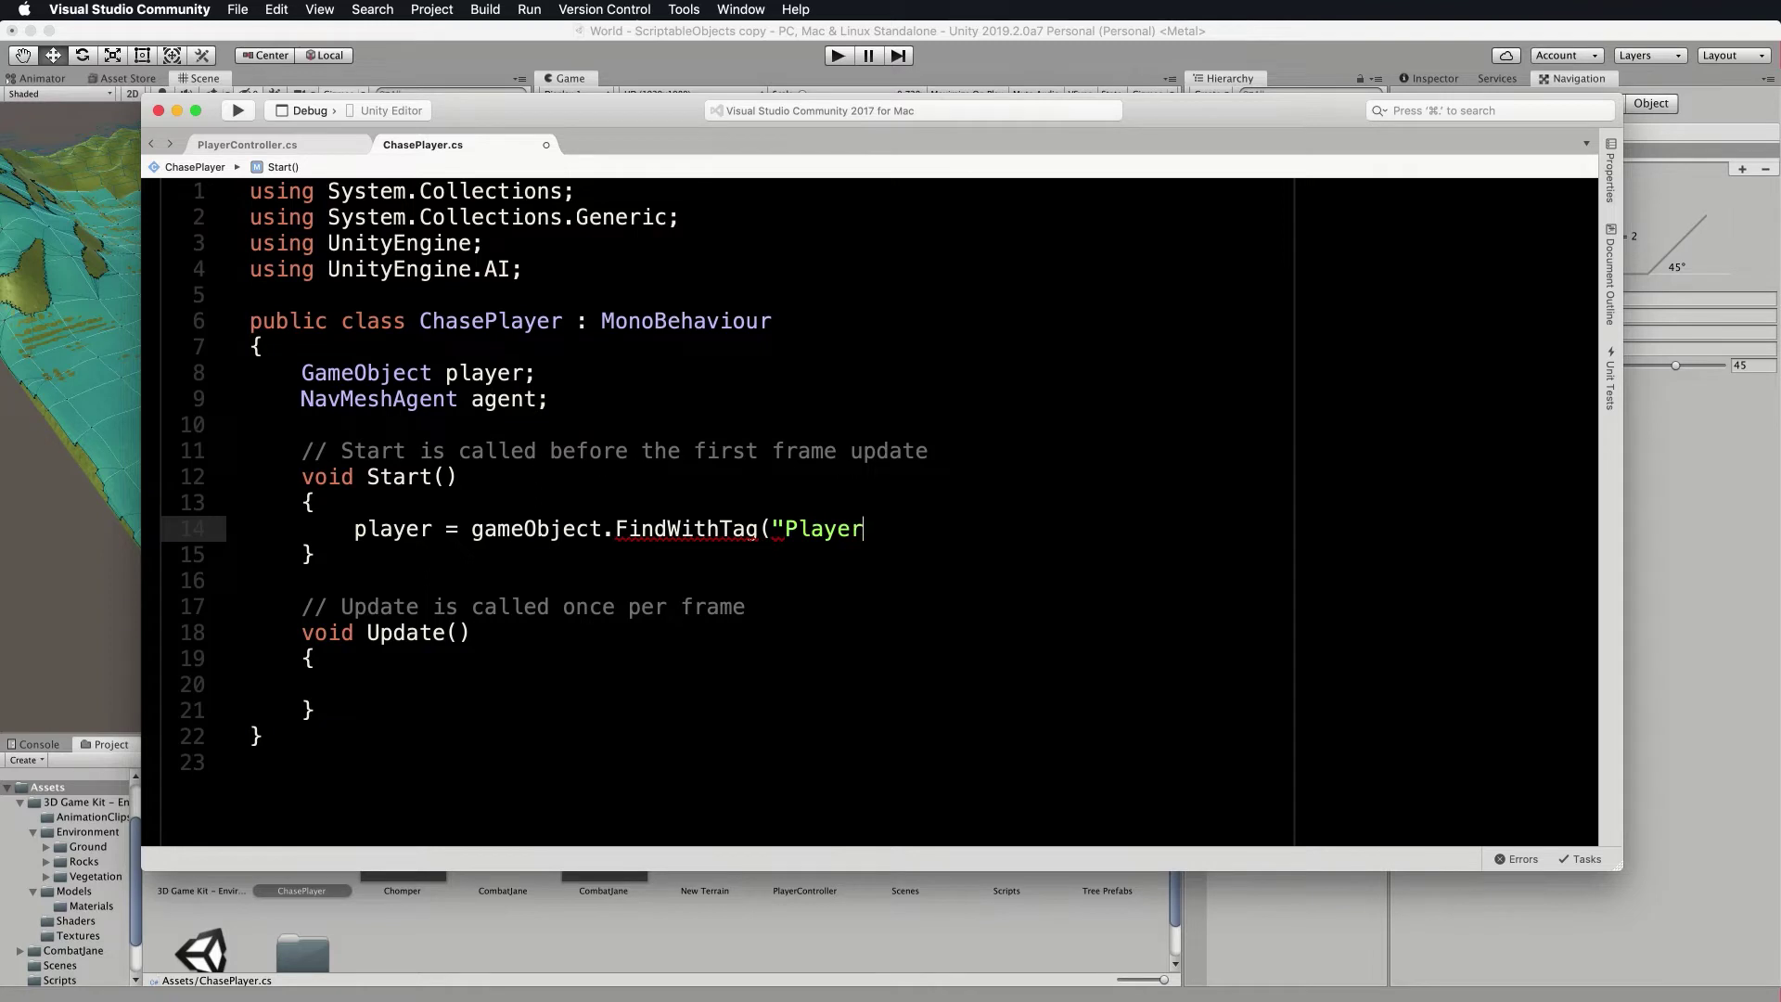
type("\");")
Below the player assignment in Start(), add agent = this.GetComponent<NavMeshAgent>();.
key("Return")
type("age")
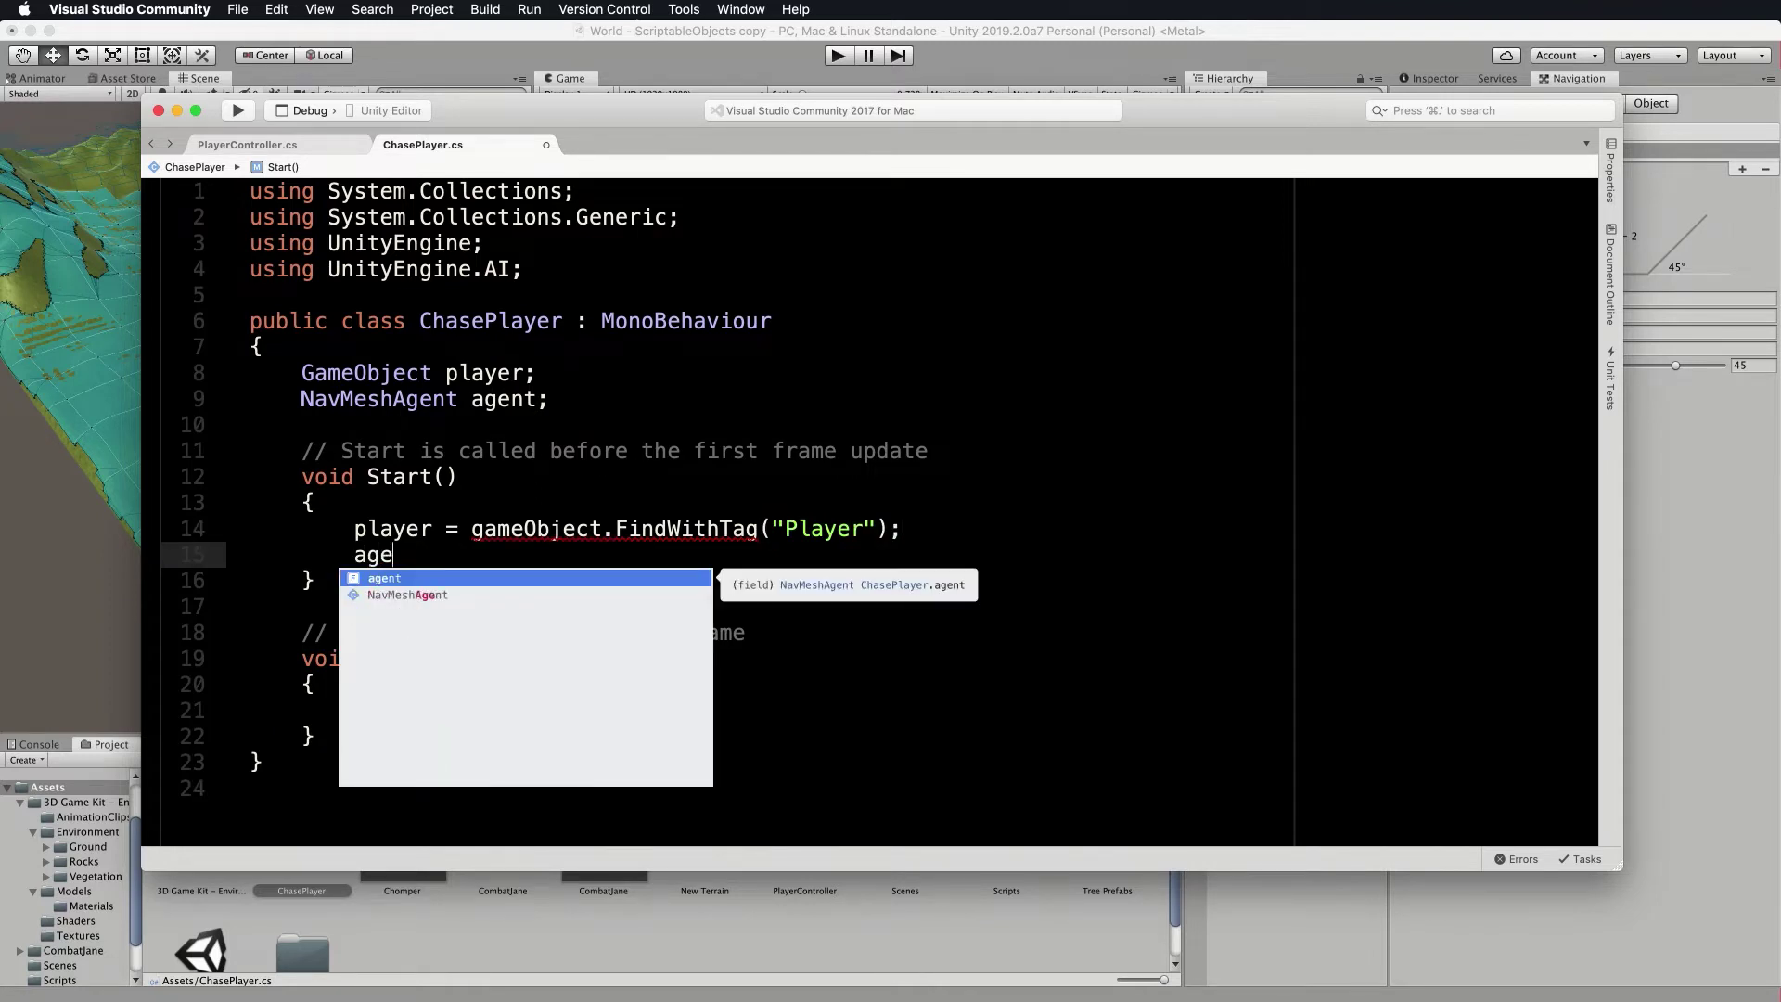
type("nt = this.GetCo")
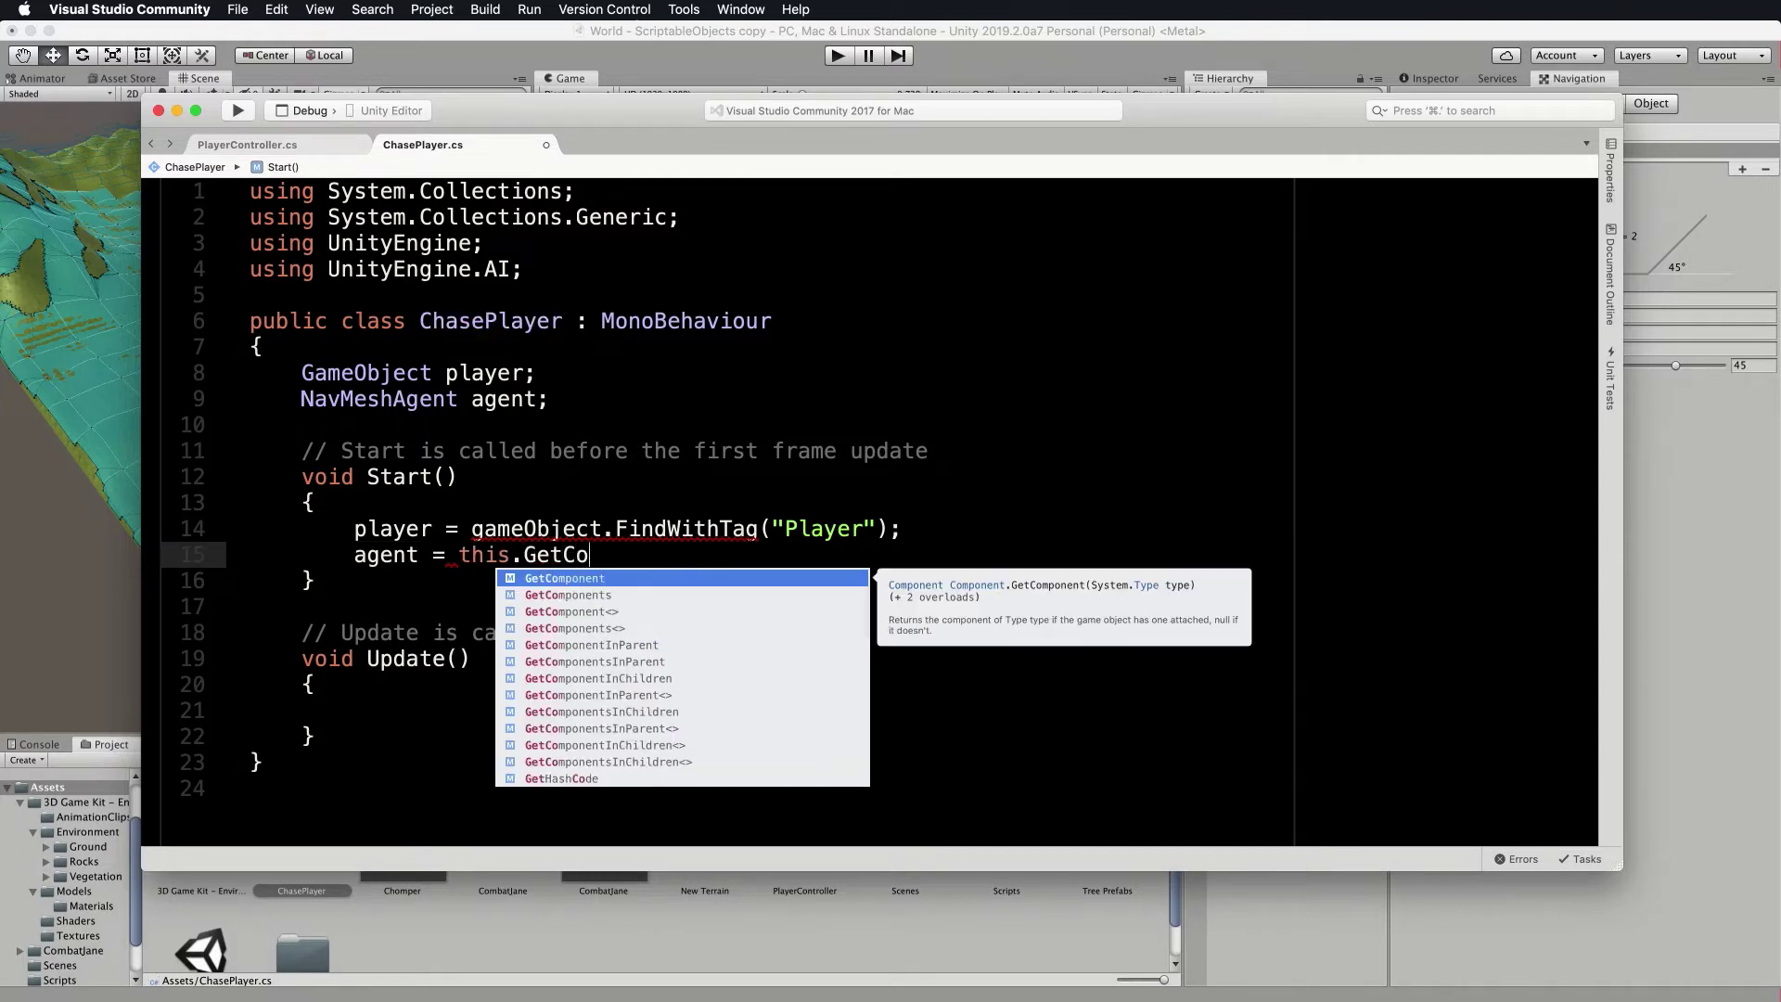
type("mponent")
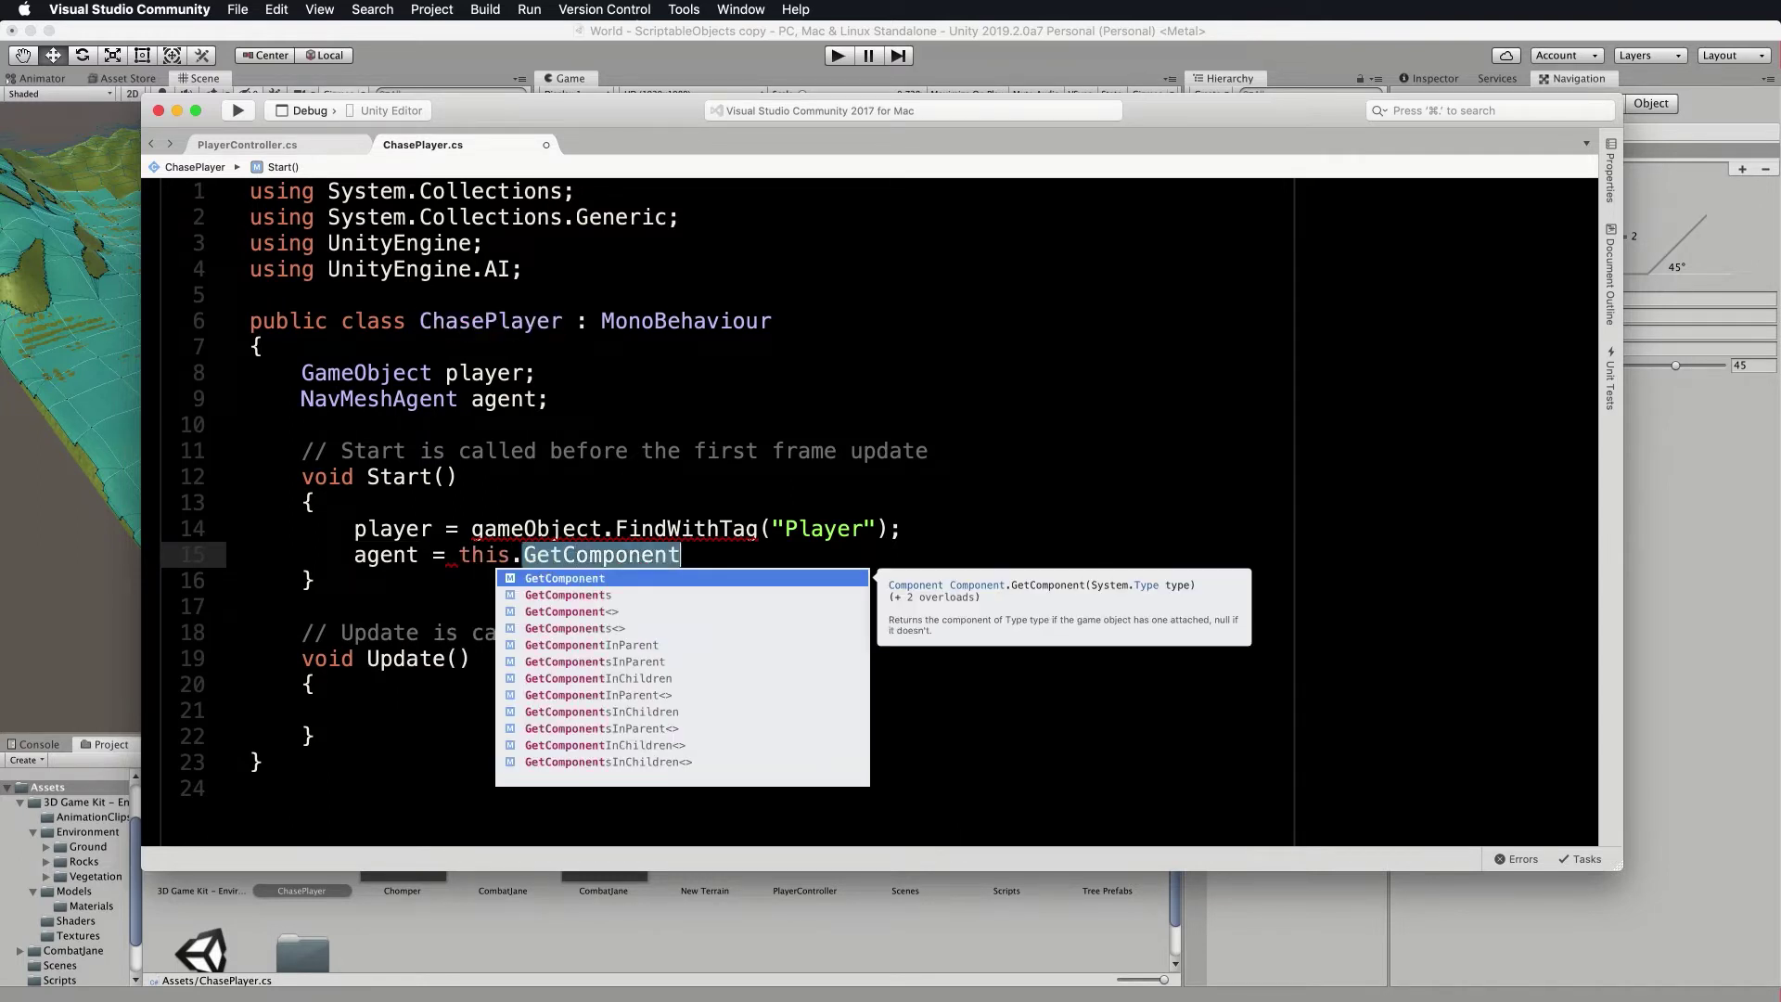
type("<Nav")
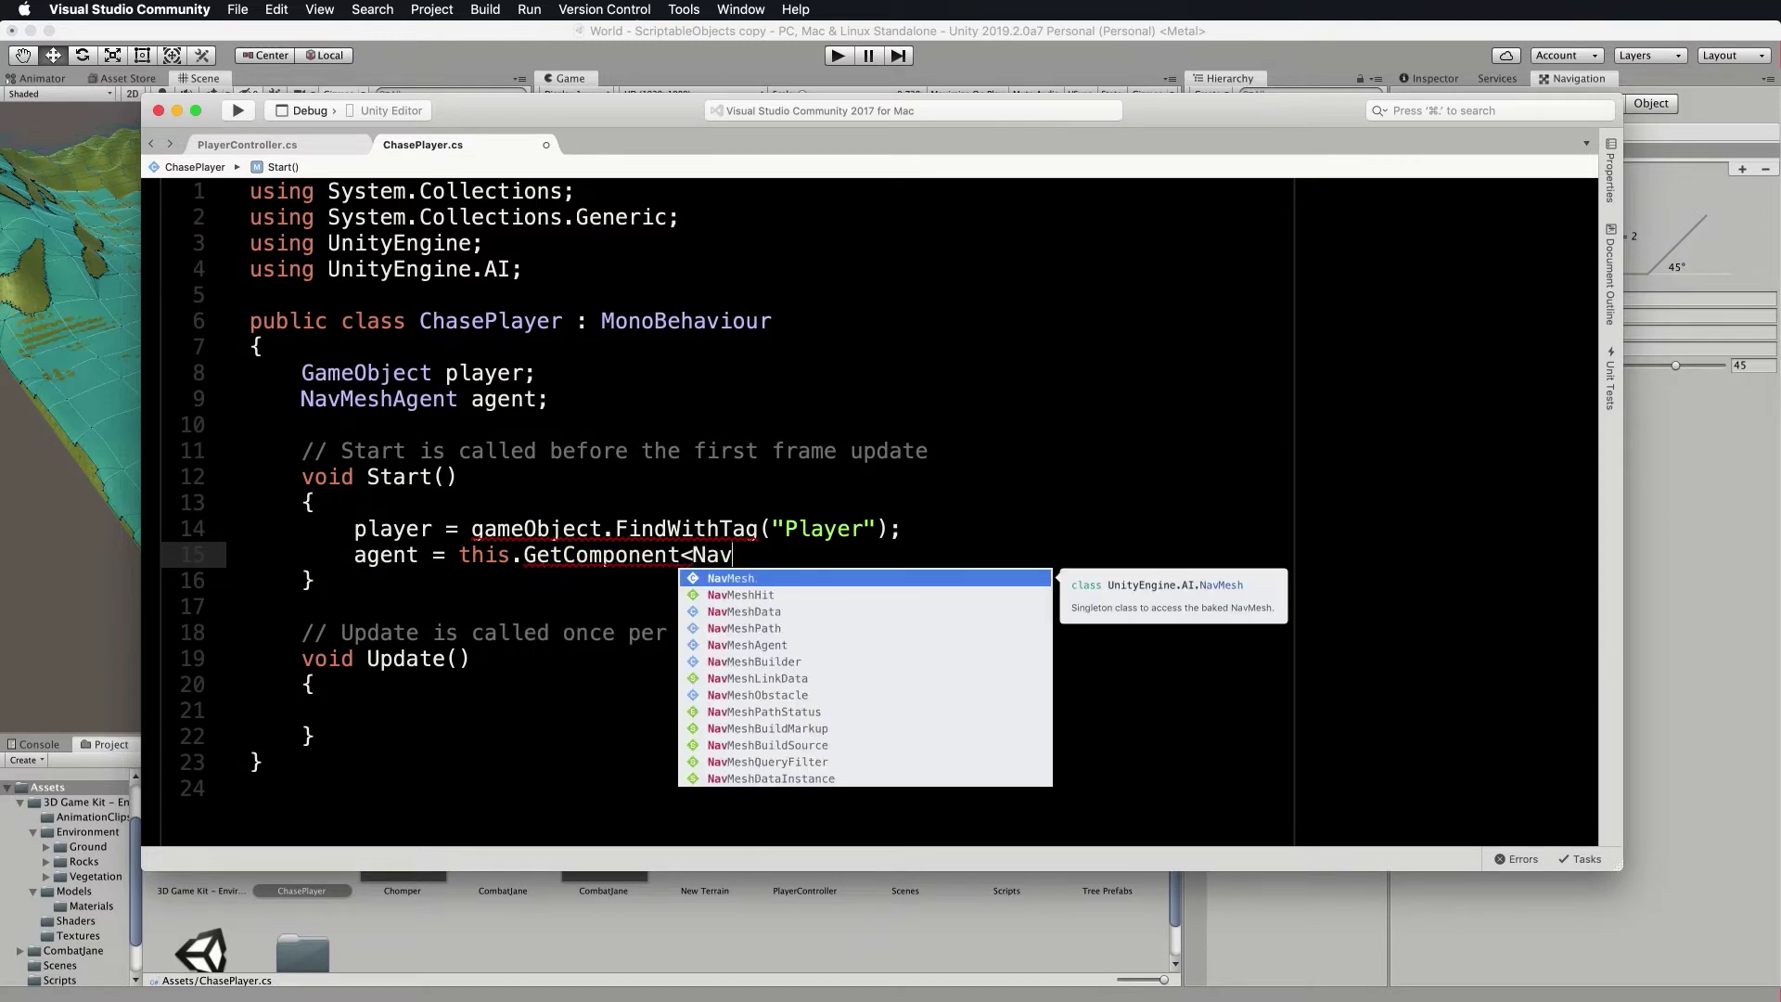
type("Me")
key("Down")
key("Down")
key("Down")
key("Down")
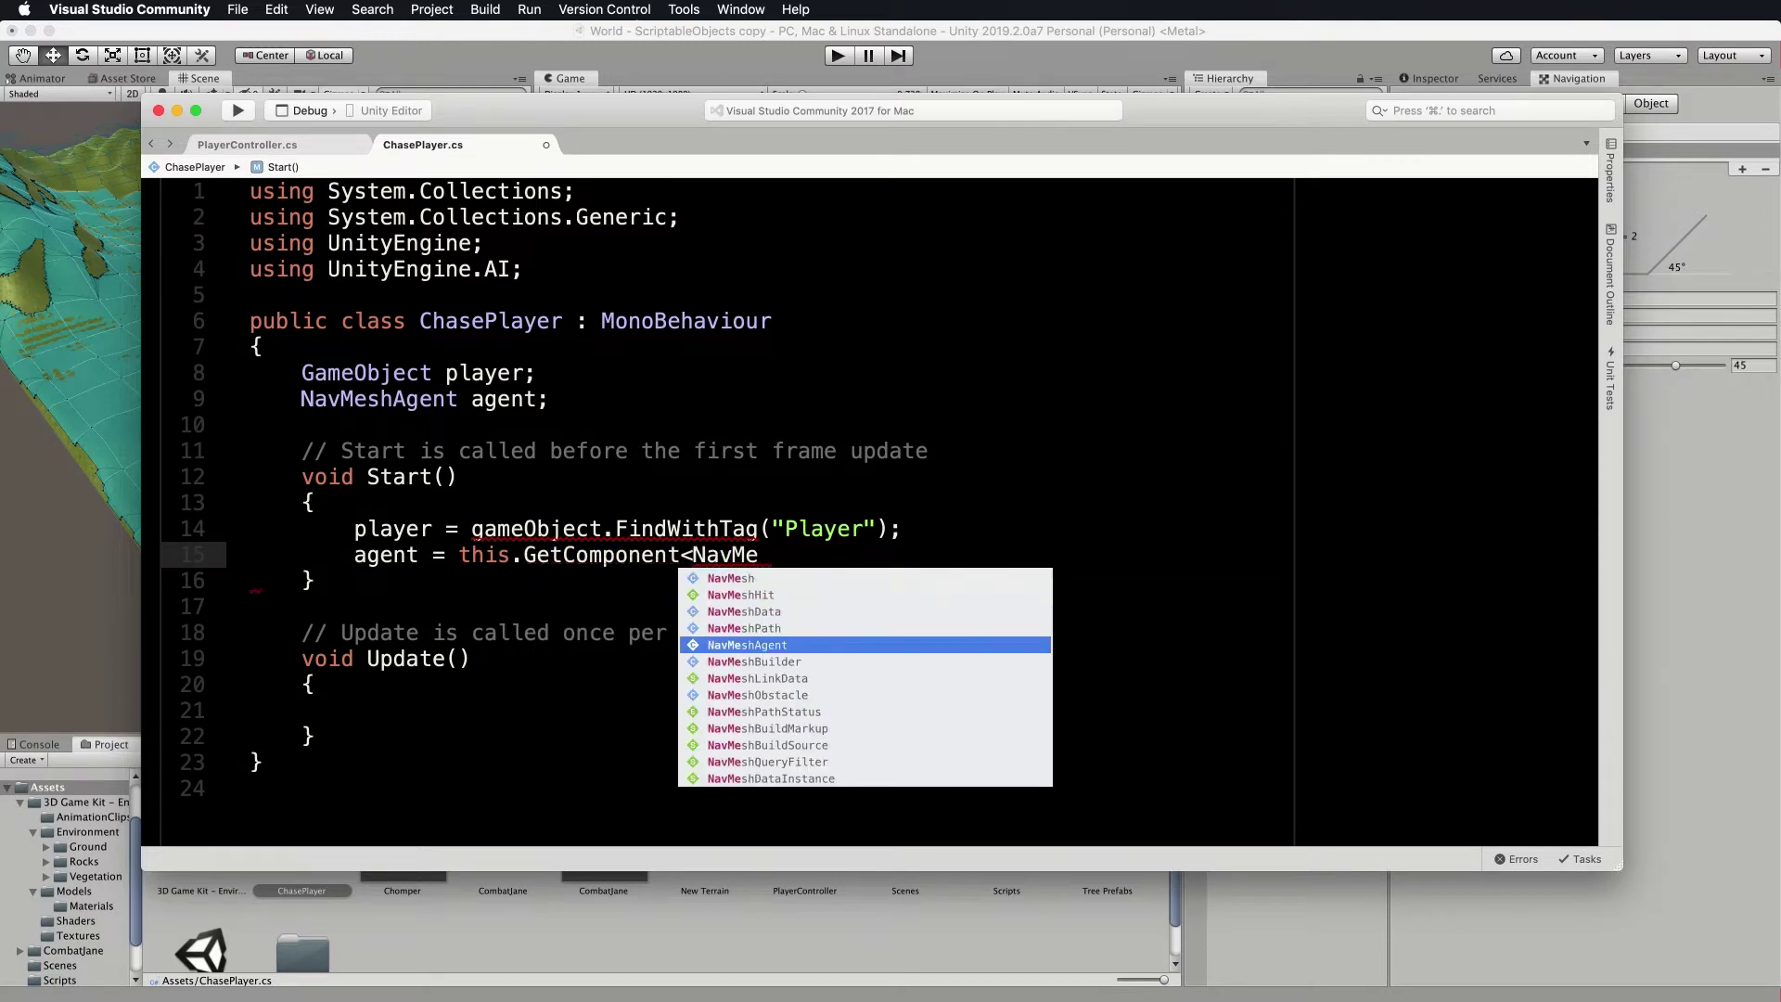
key("Return")
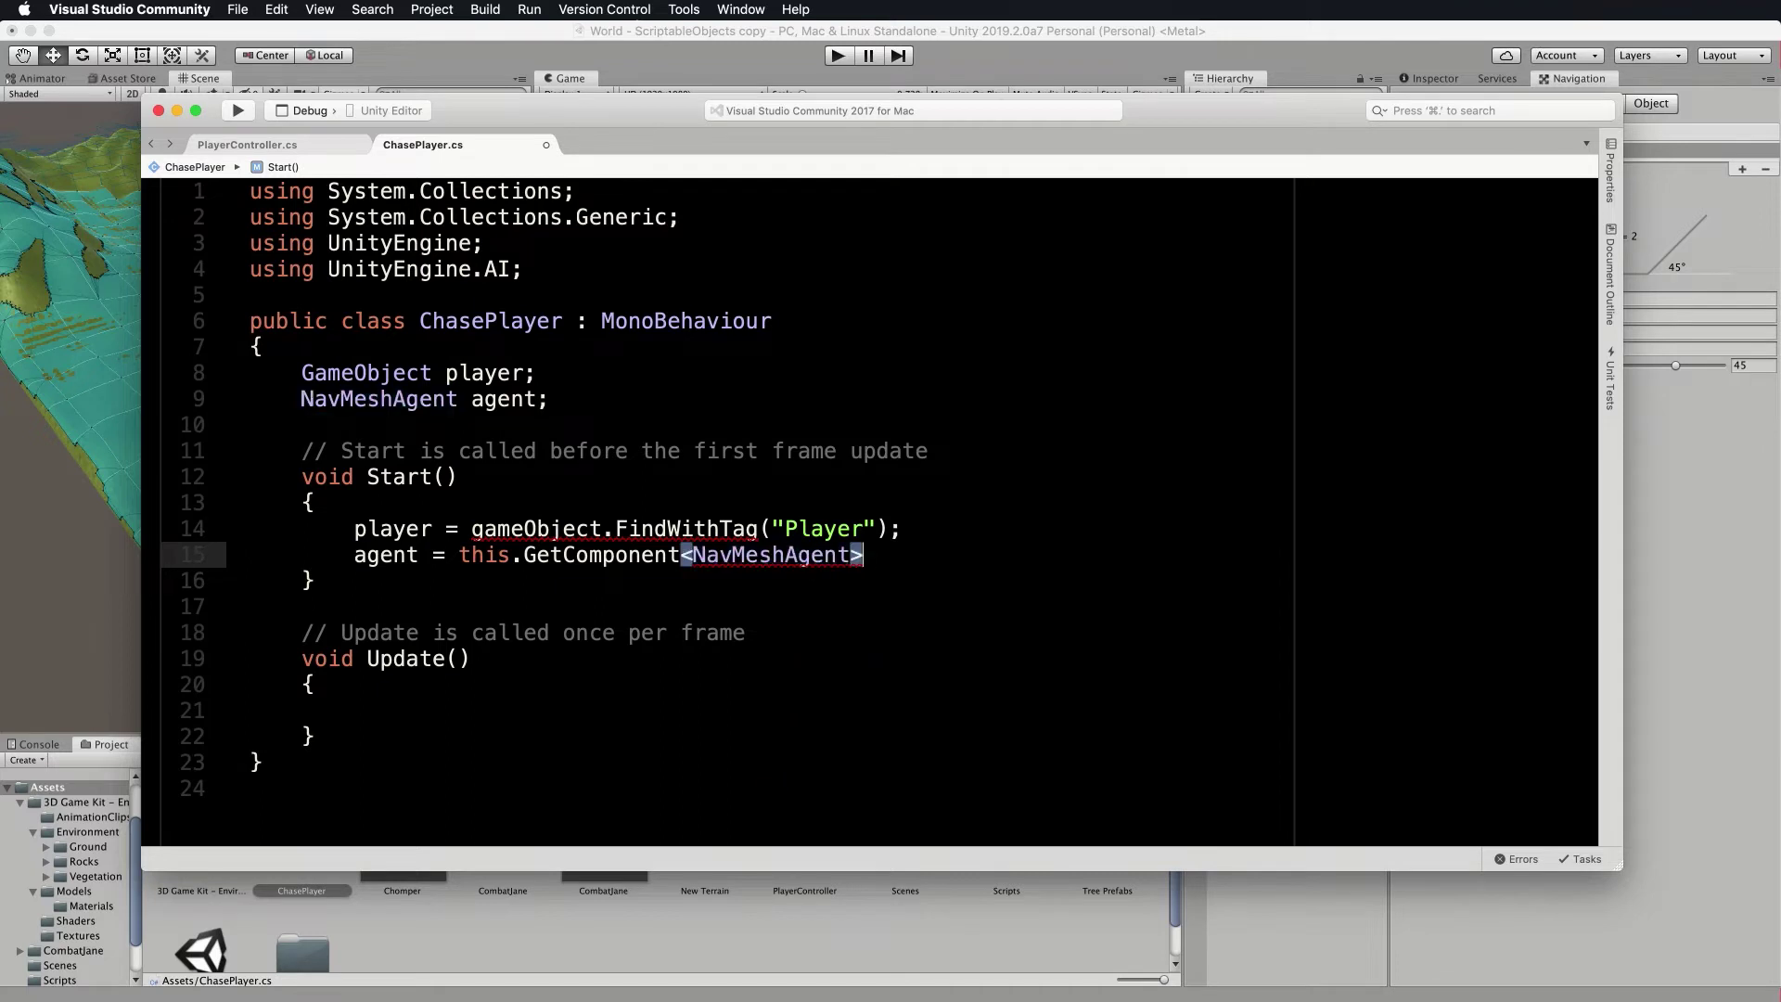
type(">();")
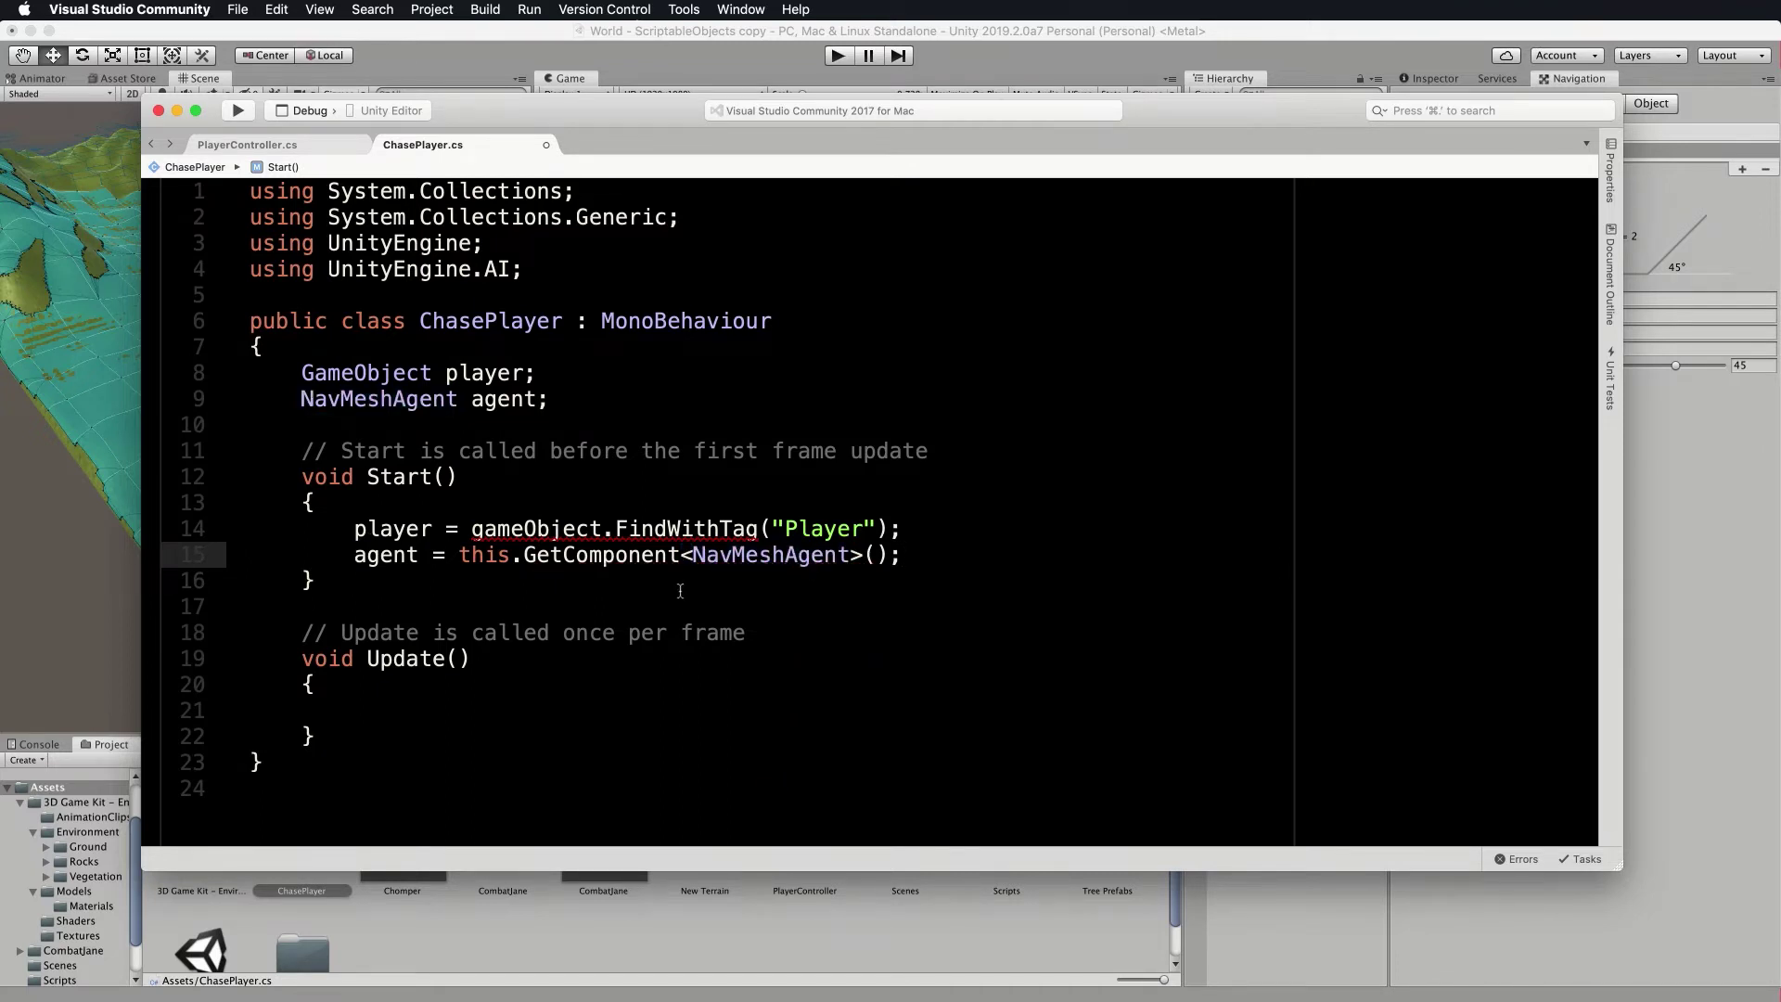
Correct gameObject to the class name GameObject in the FindWithTag line of Start().
left_click(482, 529)
key("BackSpace")
type("G")
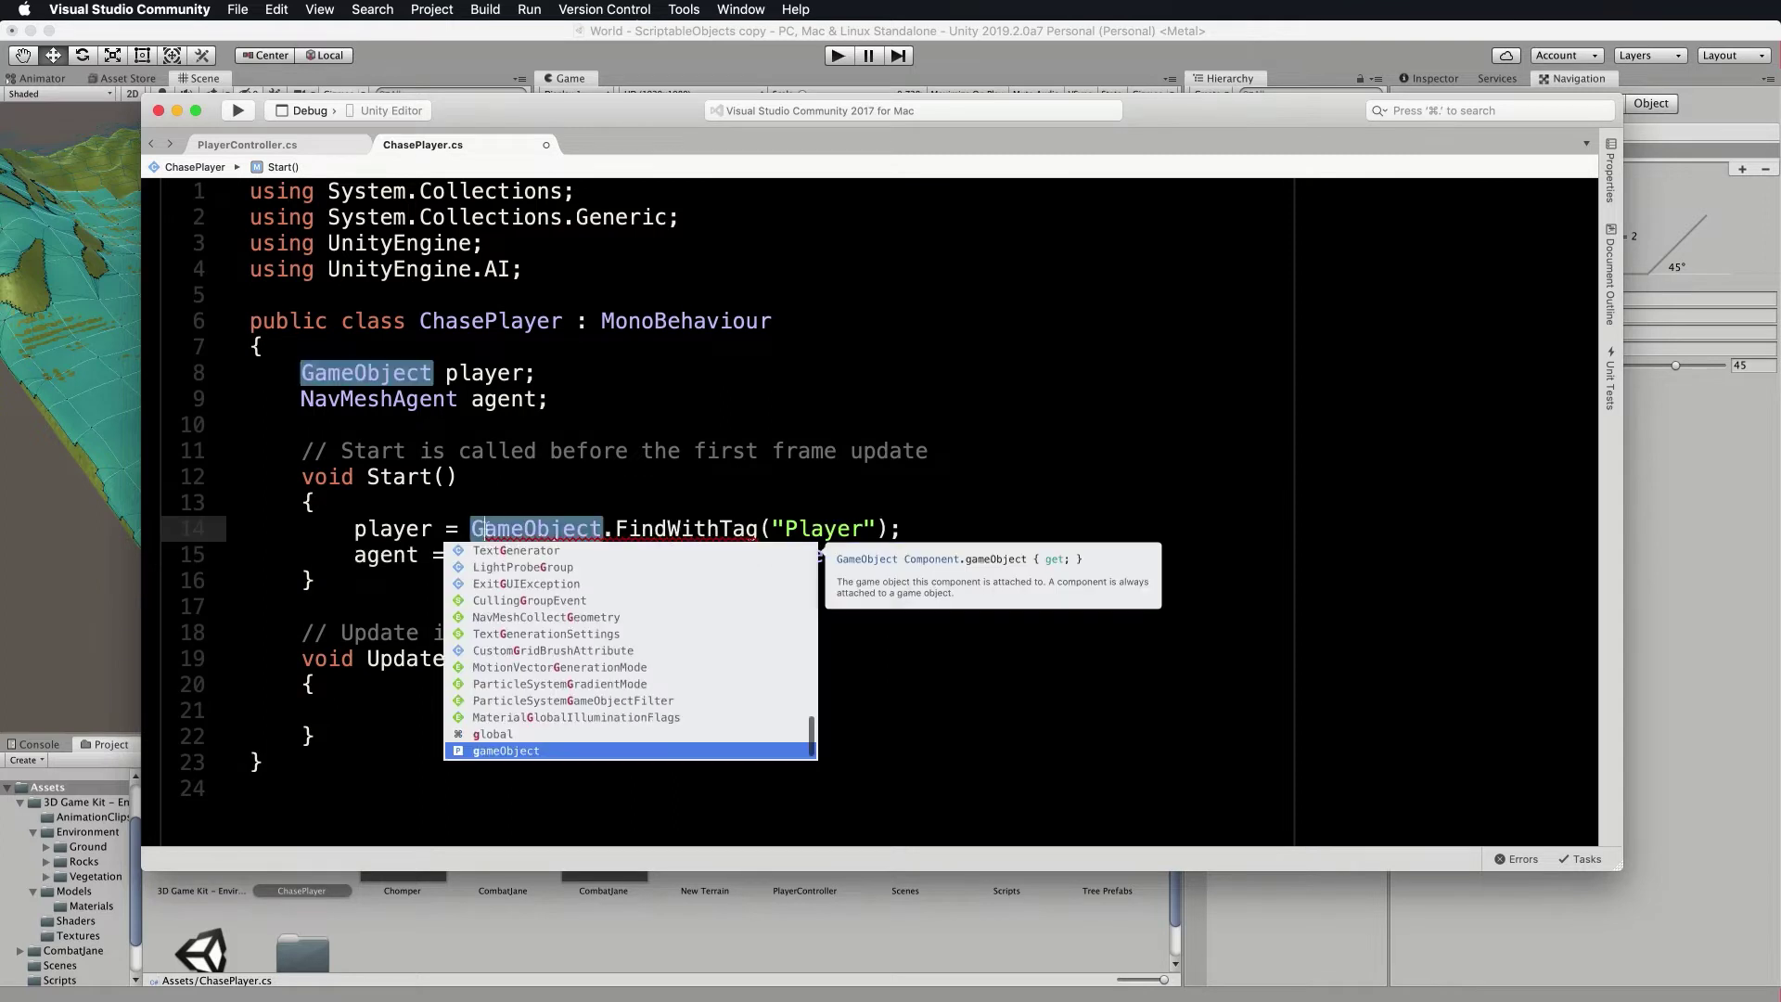
left_click(665, 500)
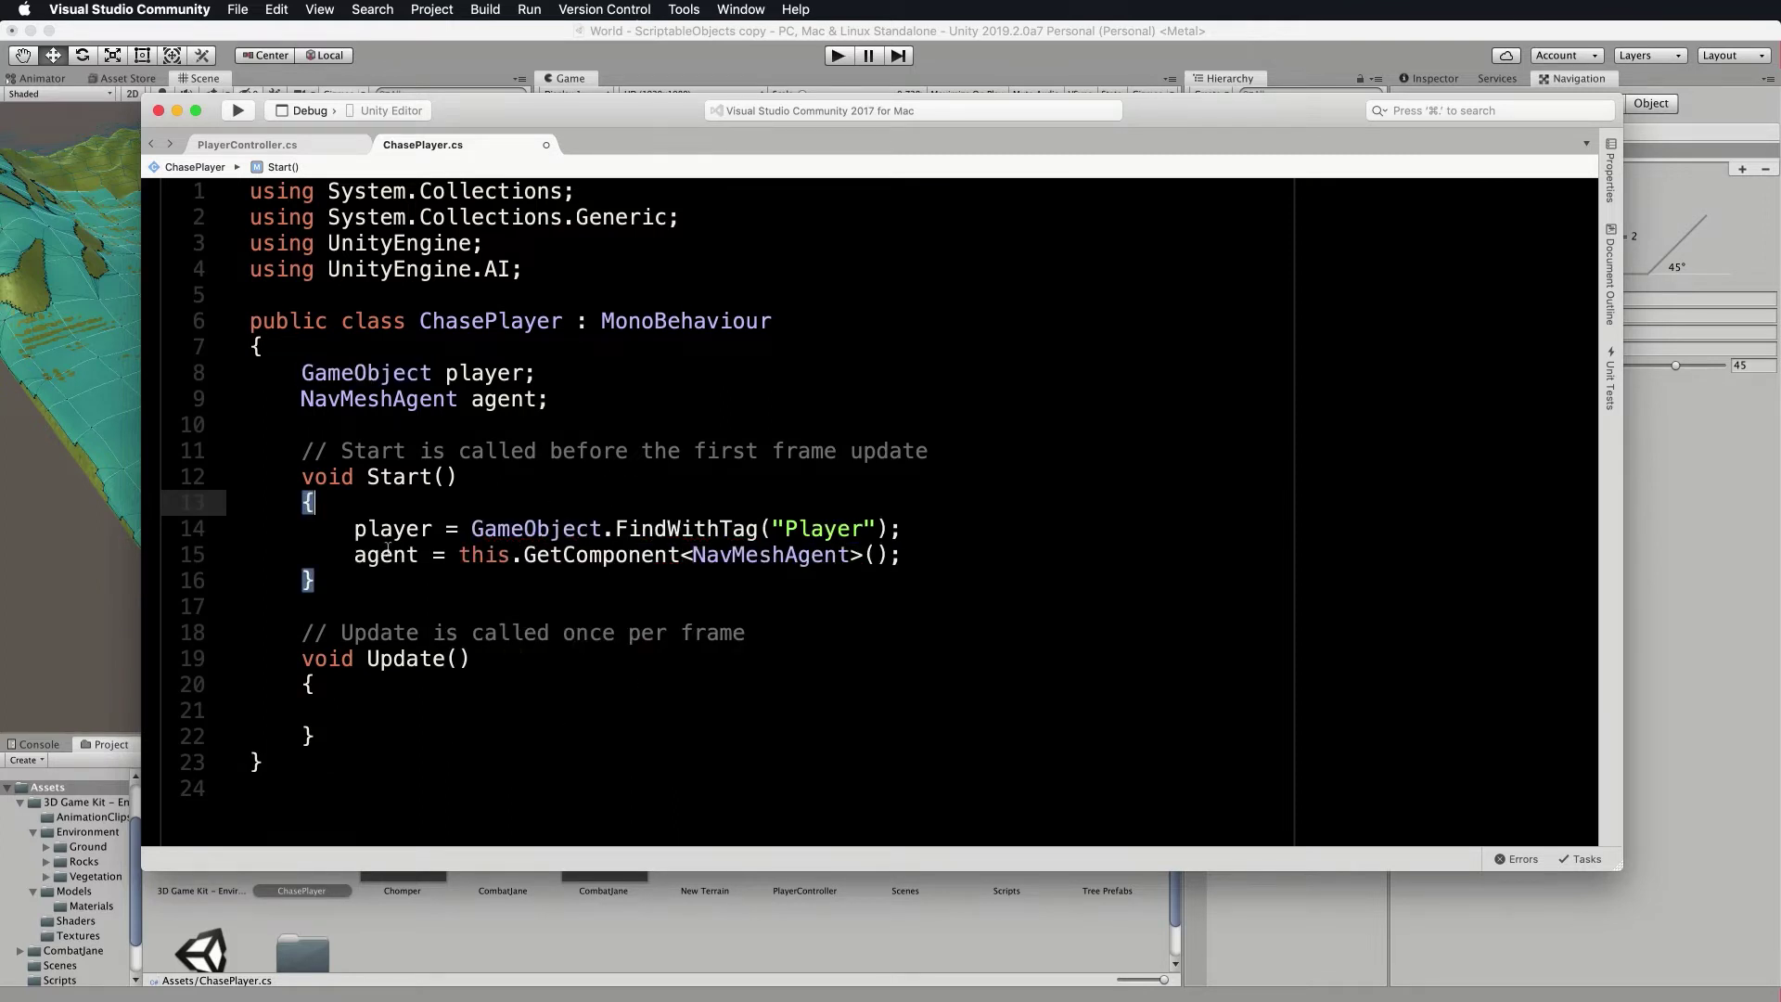
left_click_drag(354, 554, 421, 556)
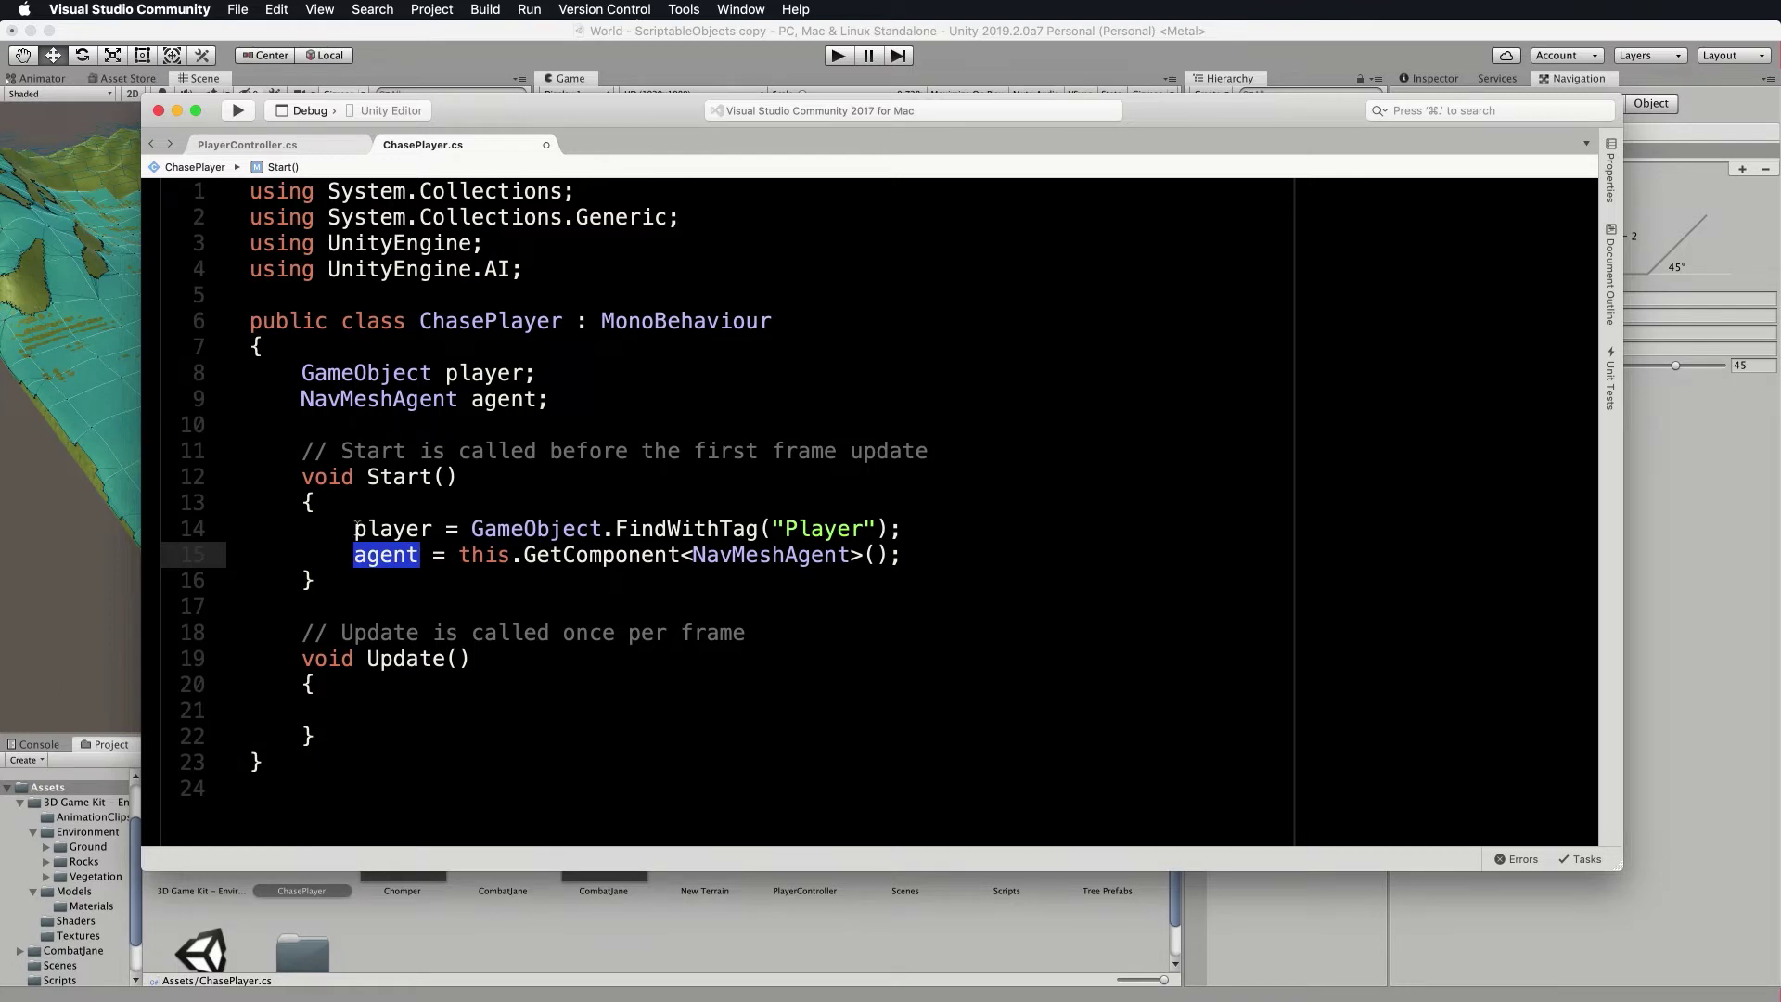
left_click_drag(354, 529, 437, 530)
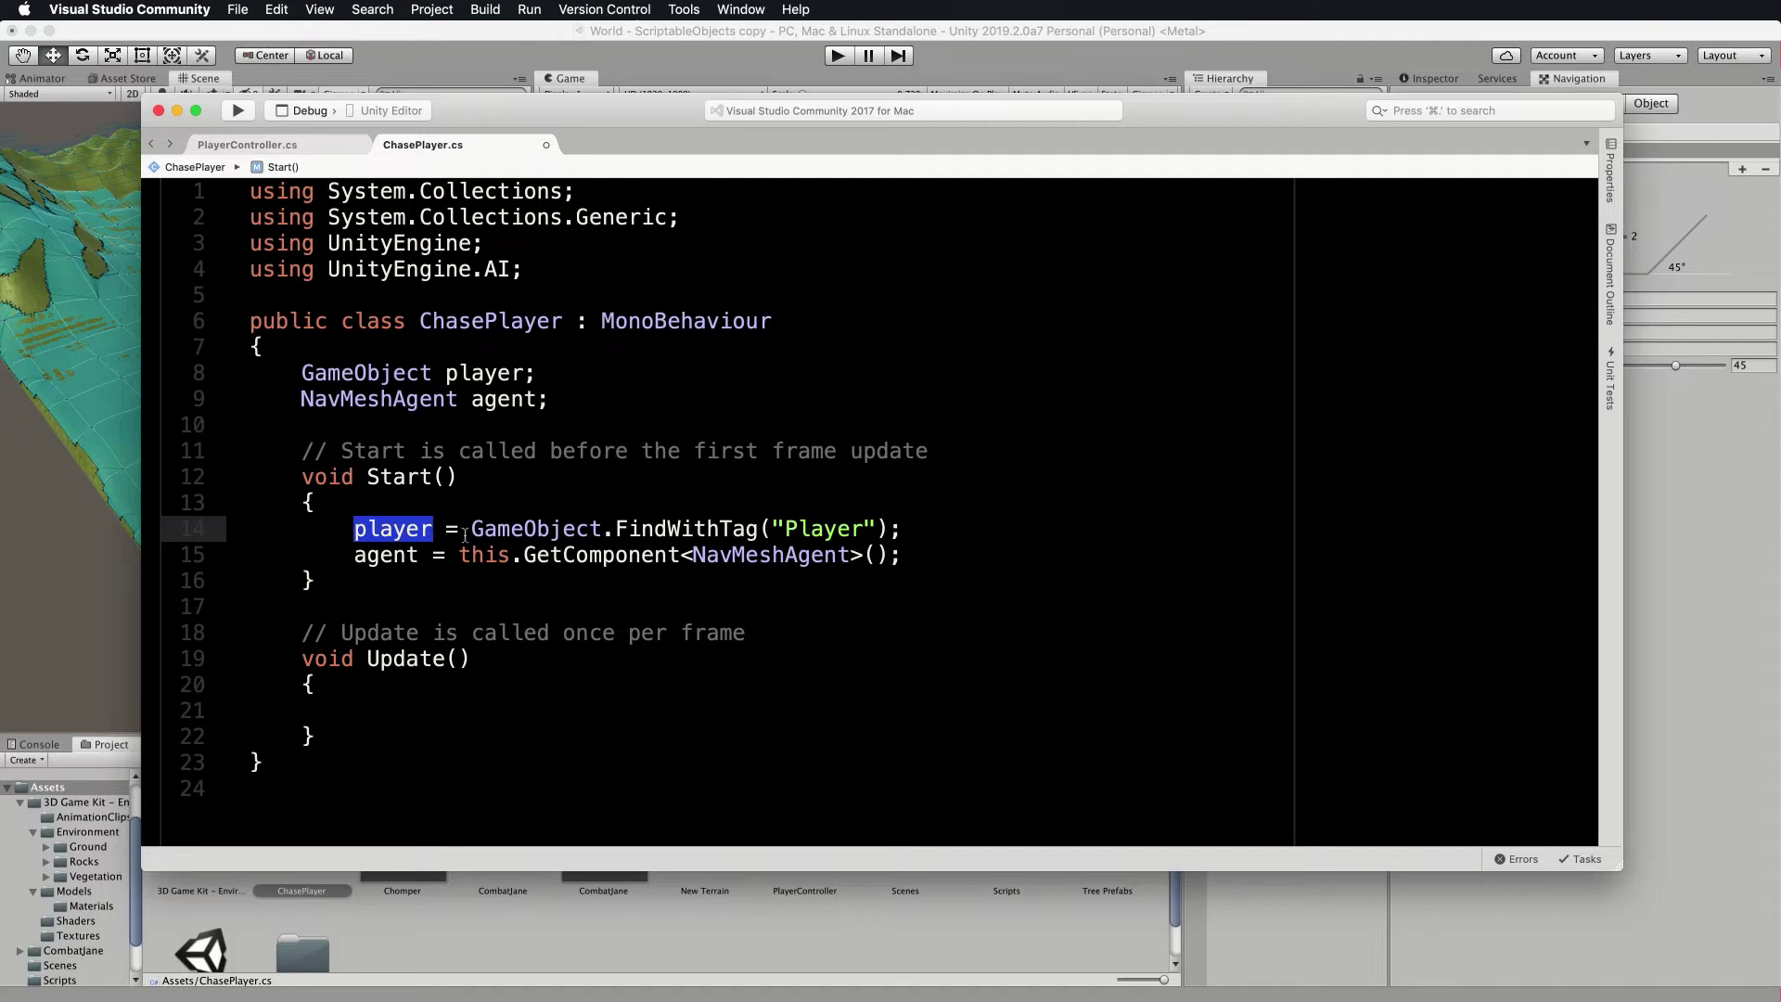
In Update(), add agent.SetDestination(player.transform.position); and save the script.
left_click(357, 710)
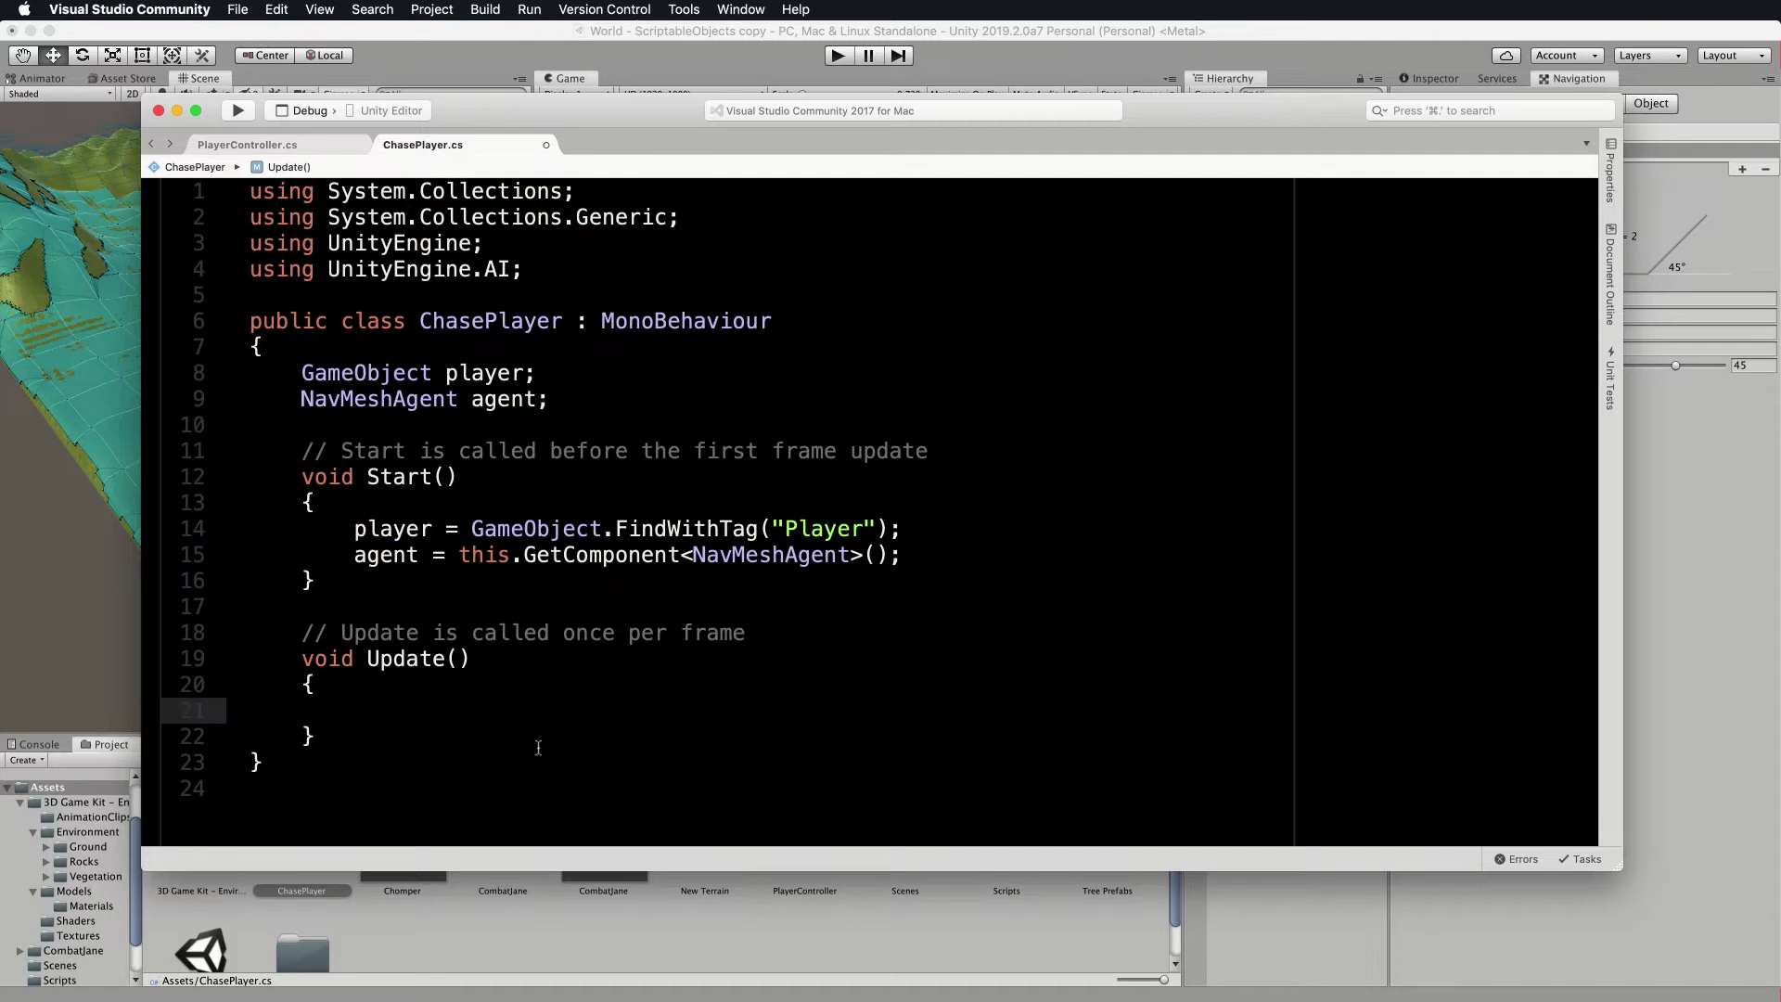
type("agent.Se")
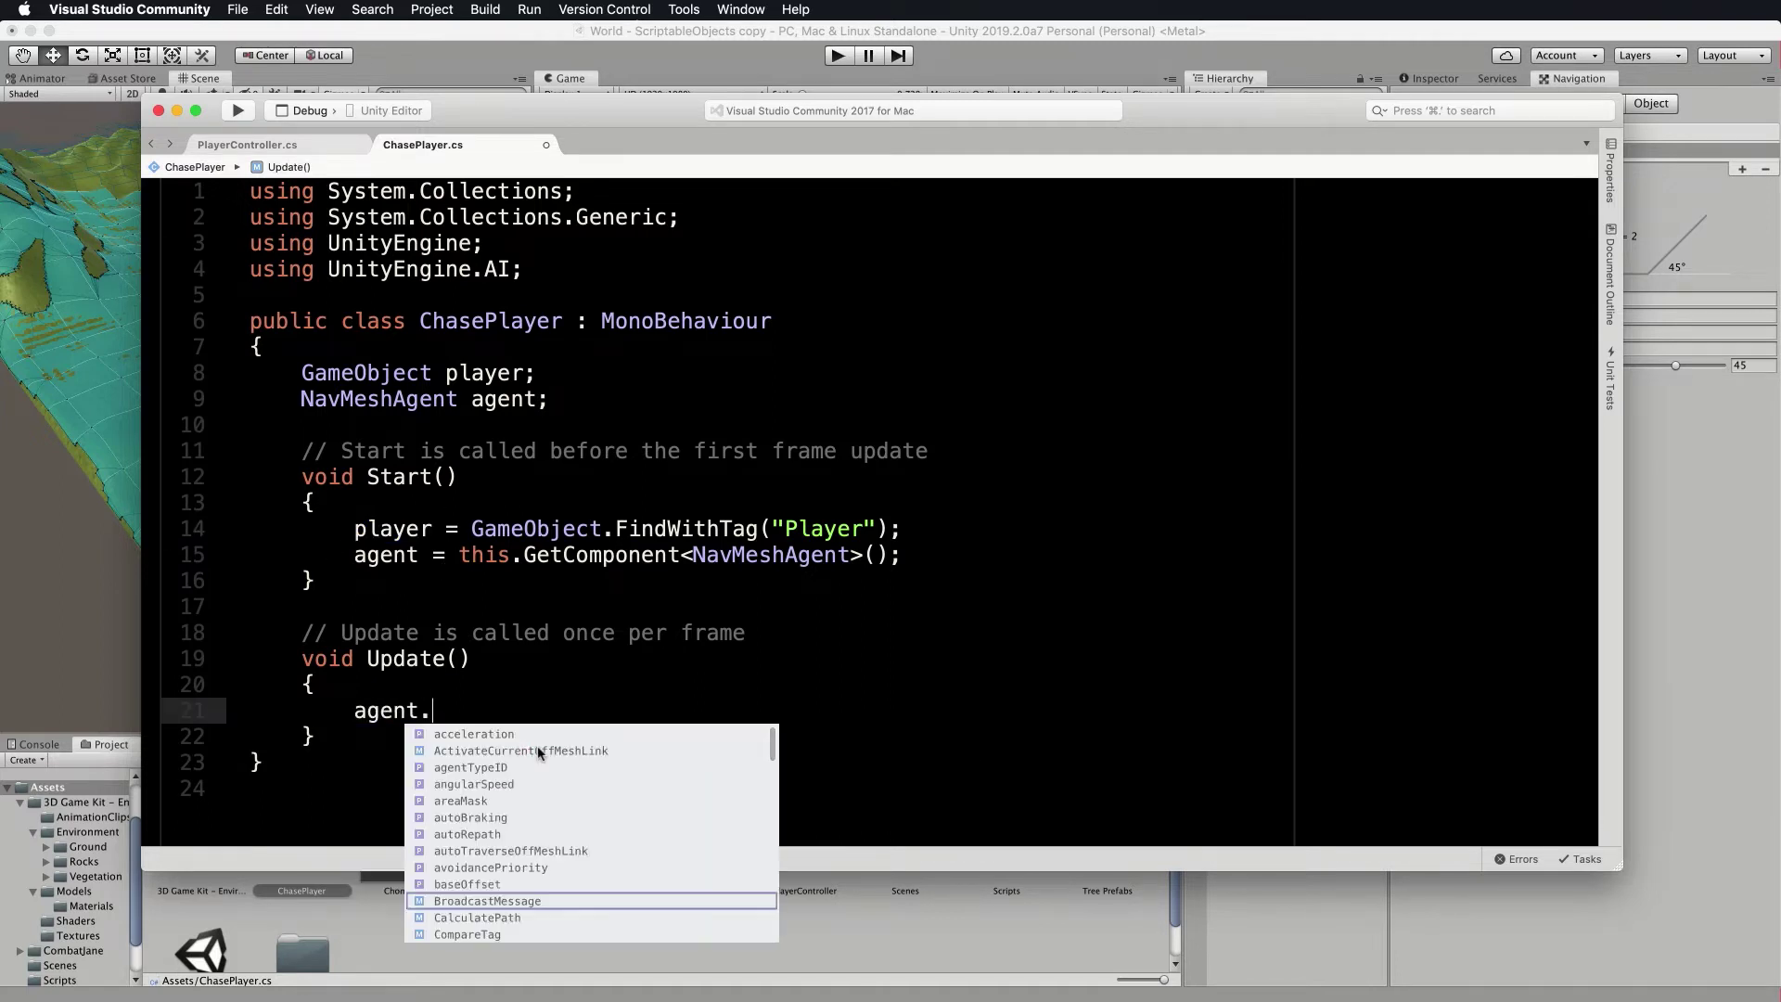
key("Down")
key("Down")
key("Down")
key("Down")
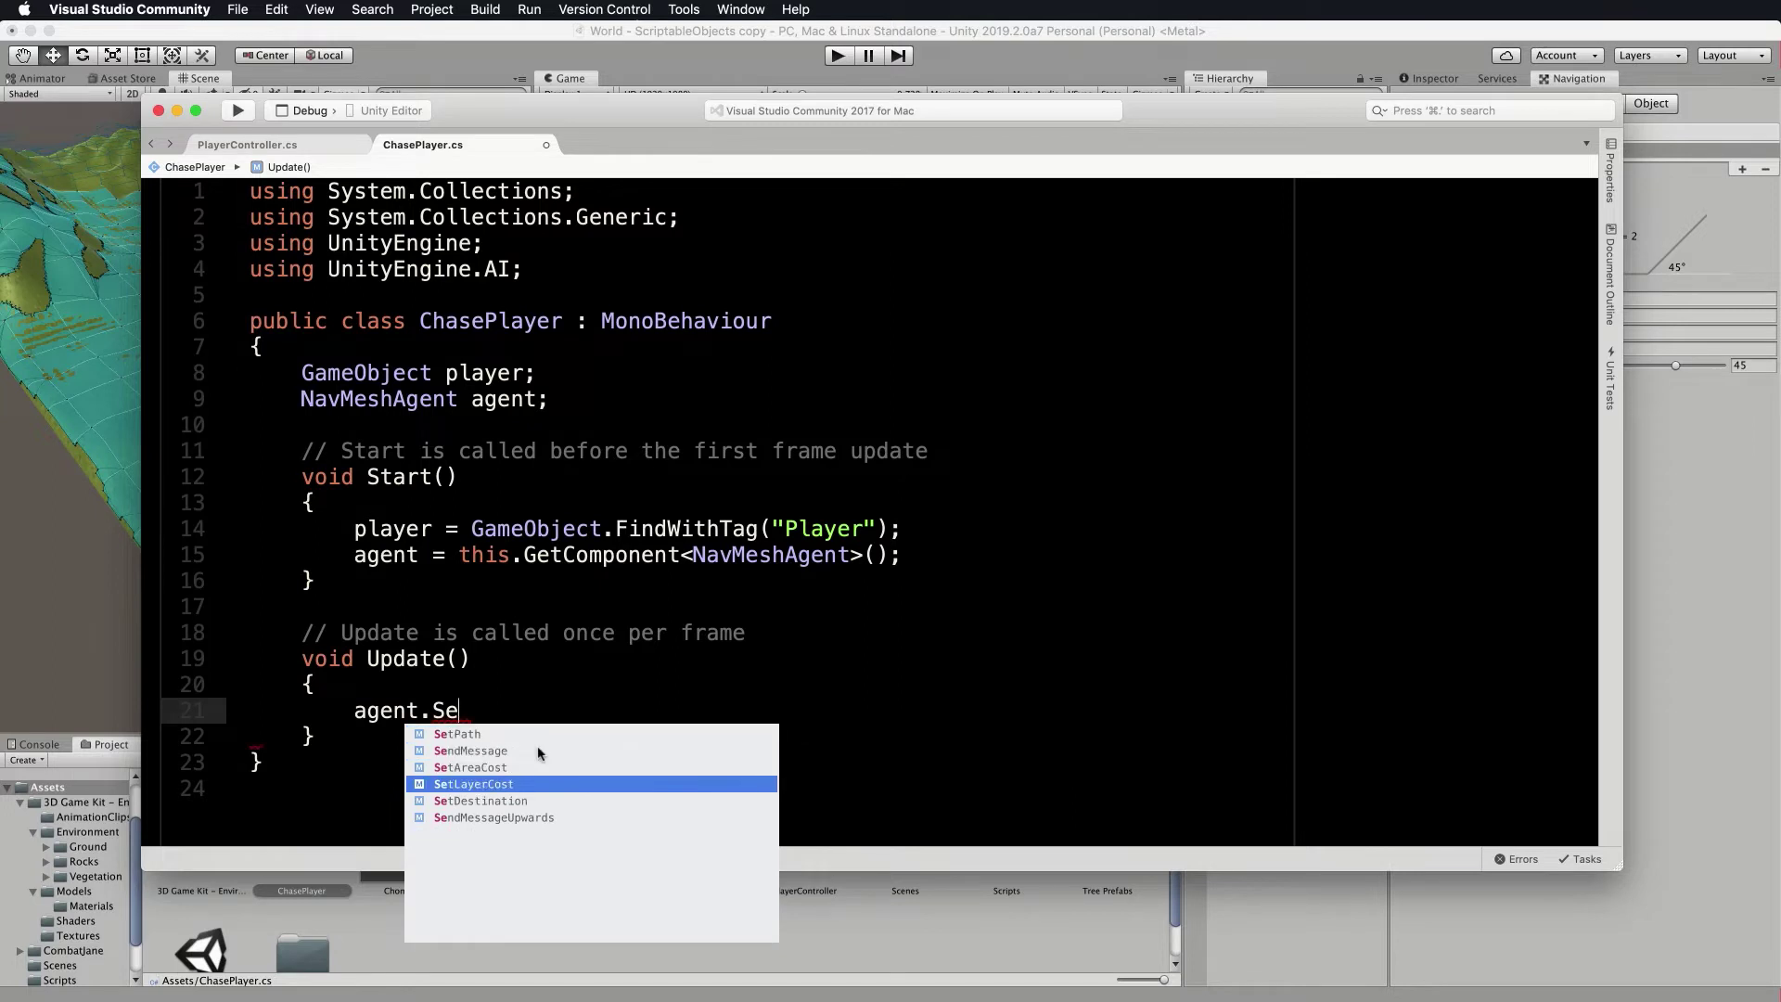
key("Return")
type("(")
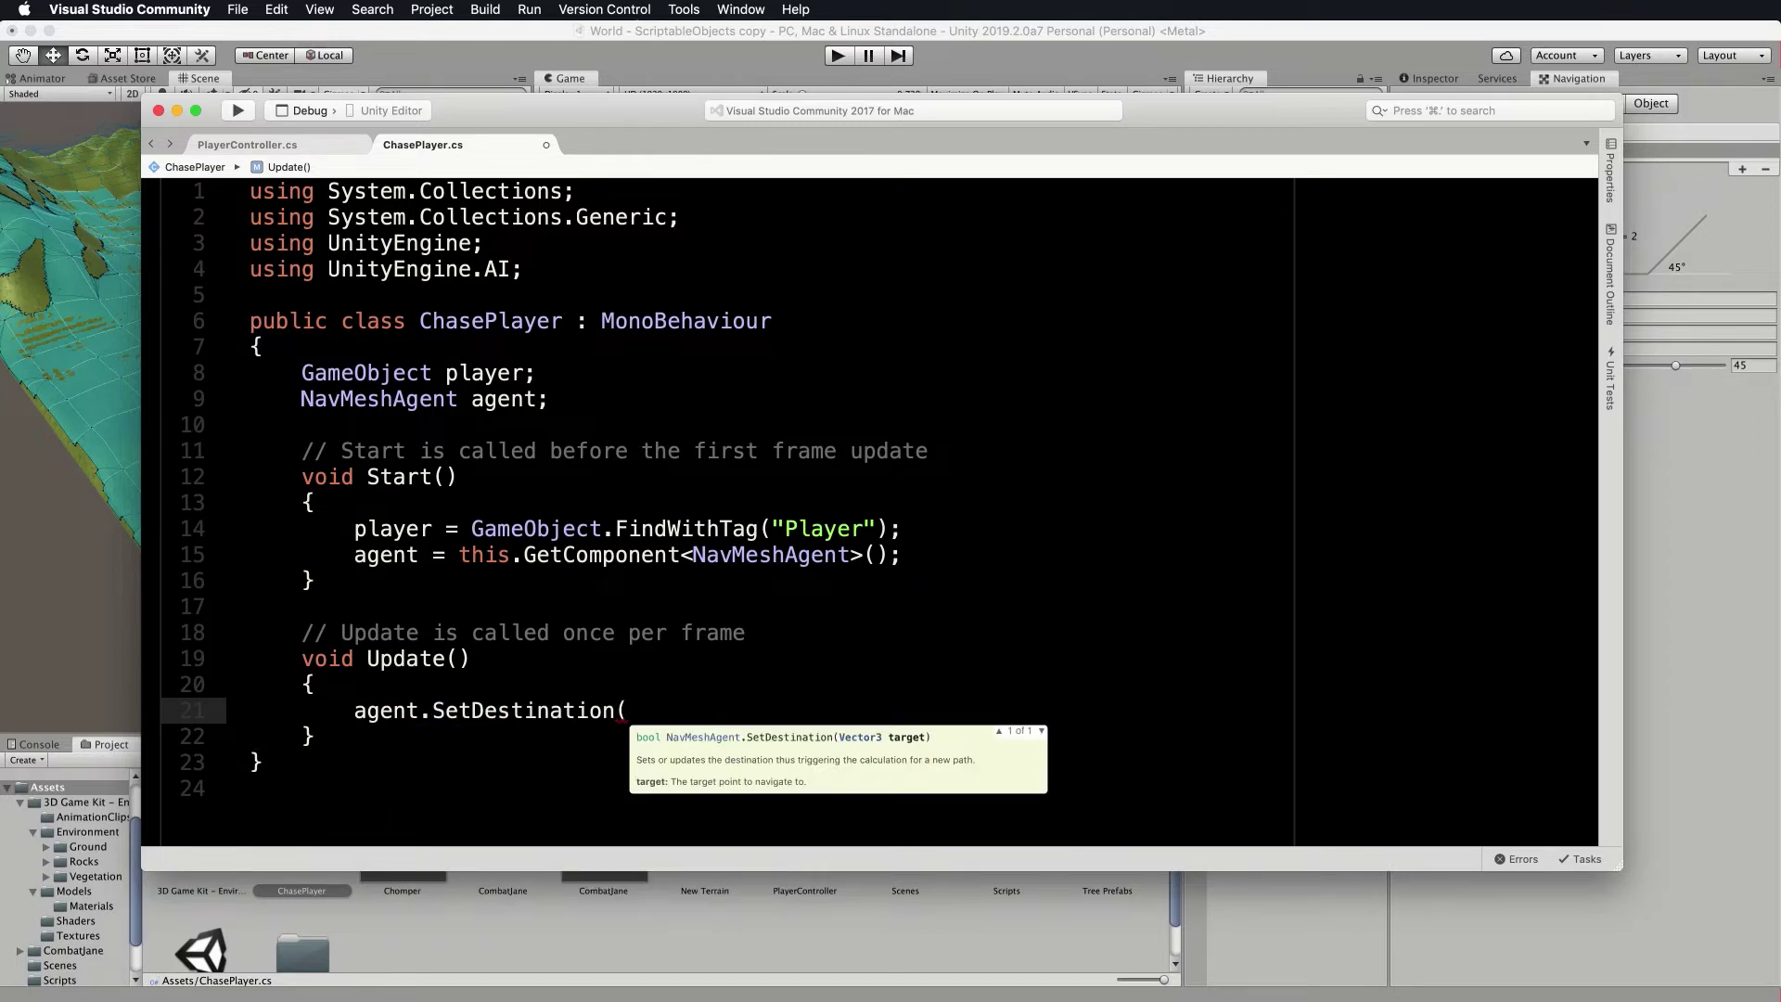
type("player.tra")
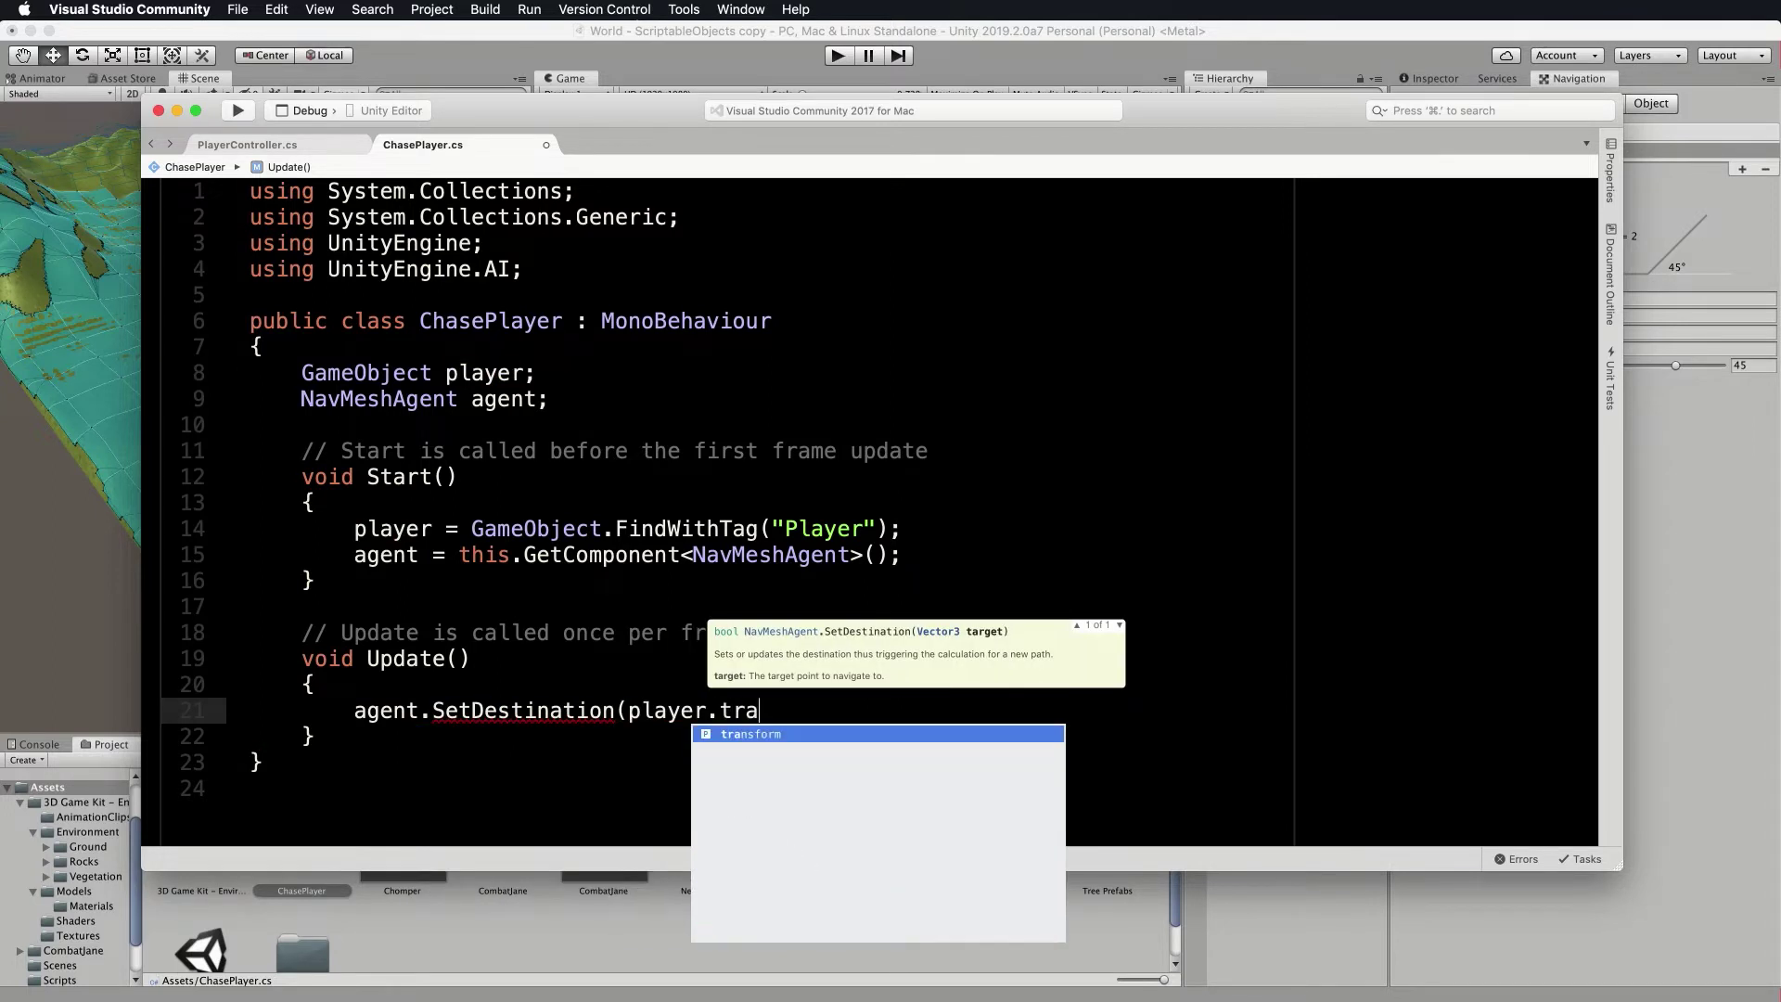
type("nsform.position")
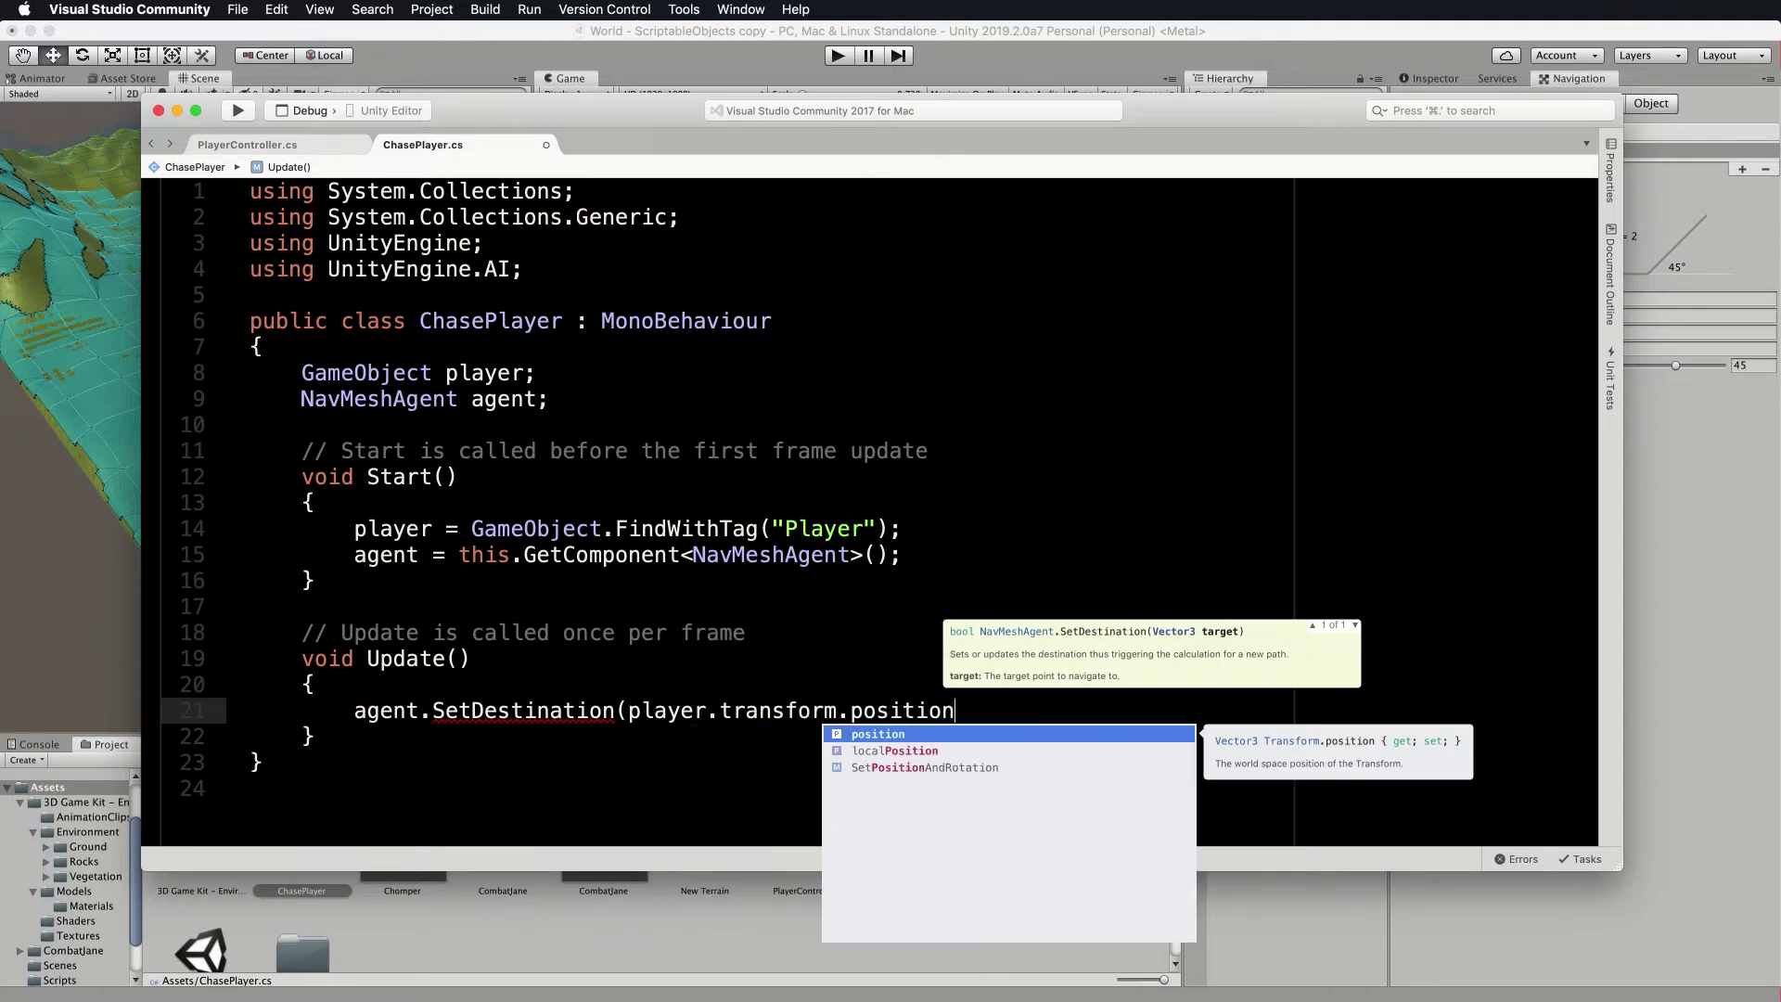
type(");")
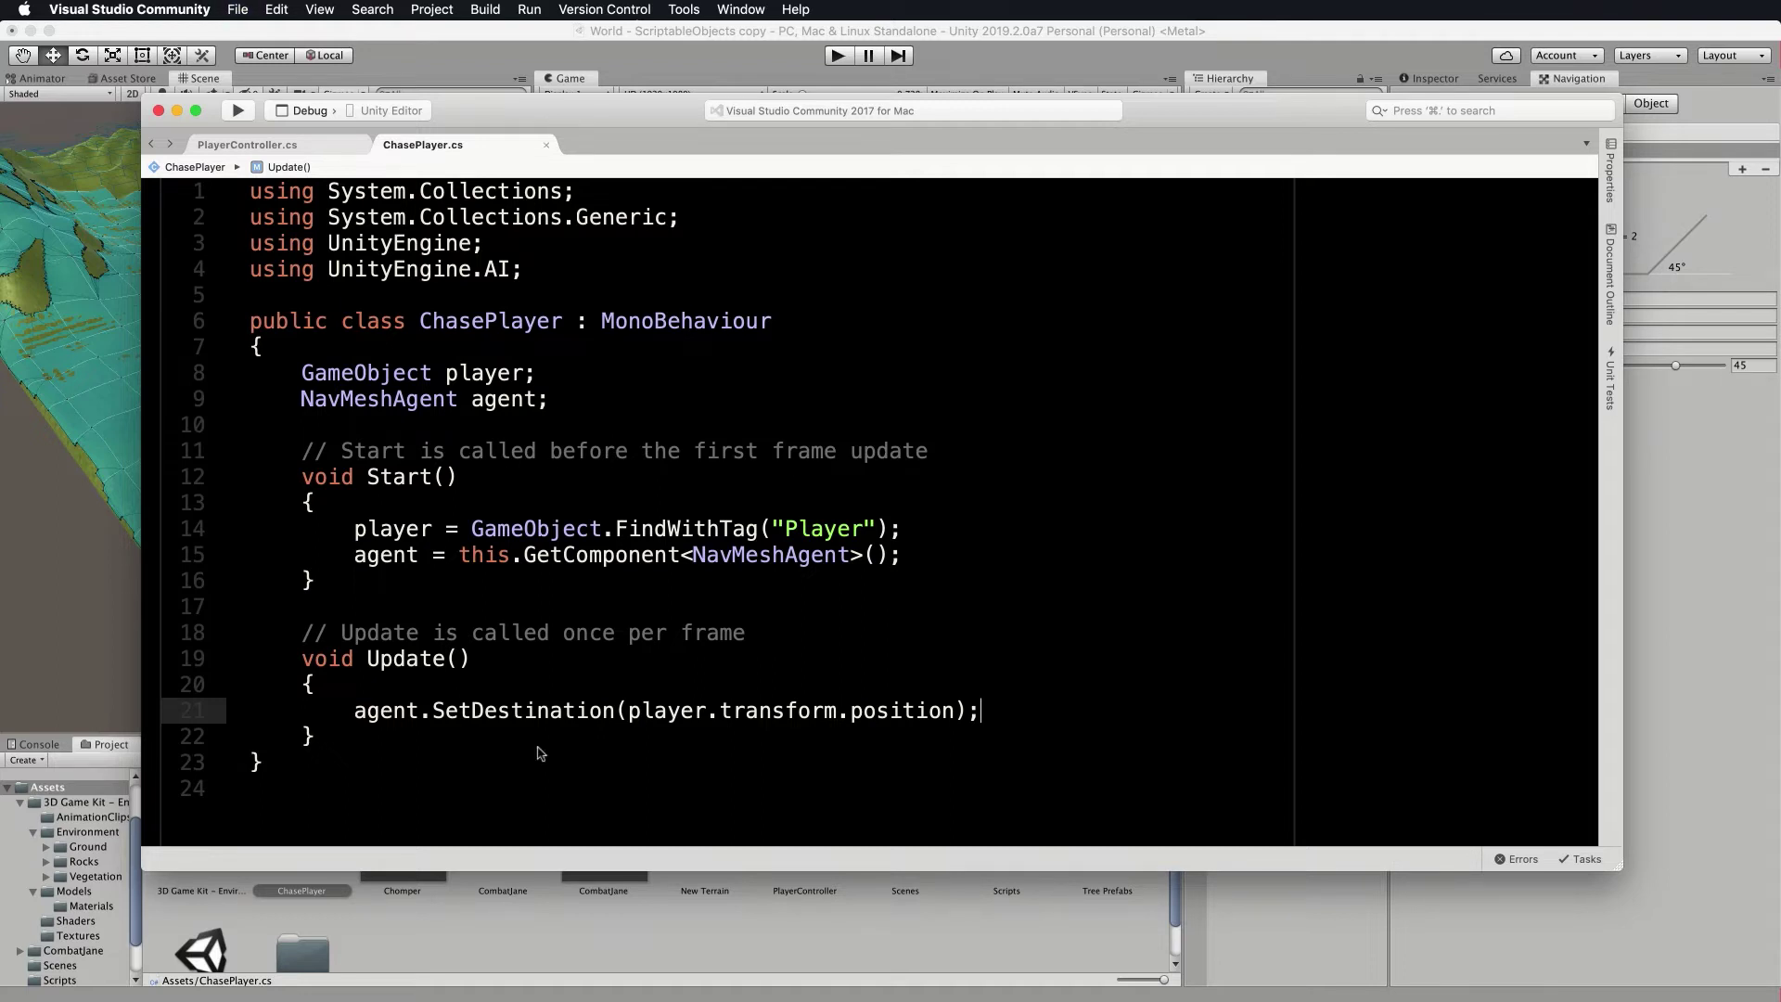
Switch to Unity, attach the ChasePlayer script to the Chomper object in the scene and display its components.
left_click(524, 37)
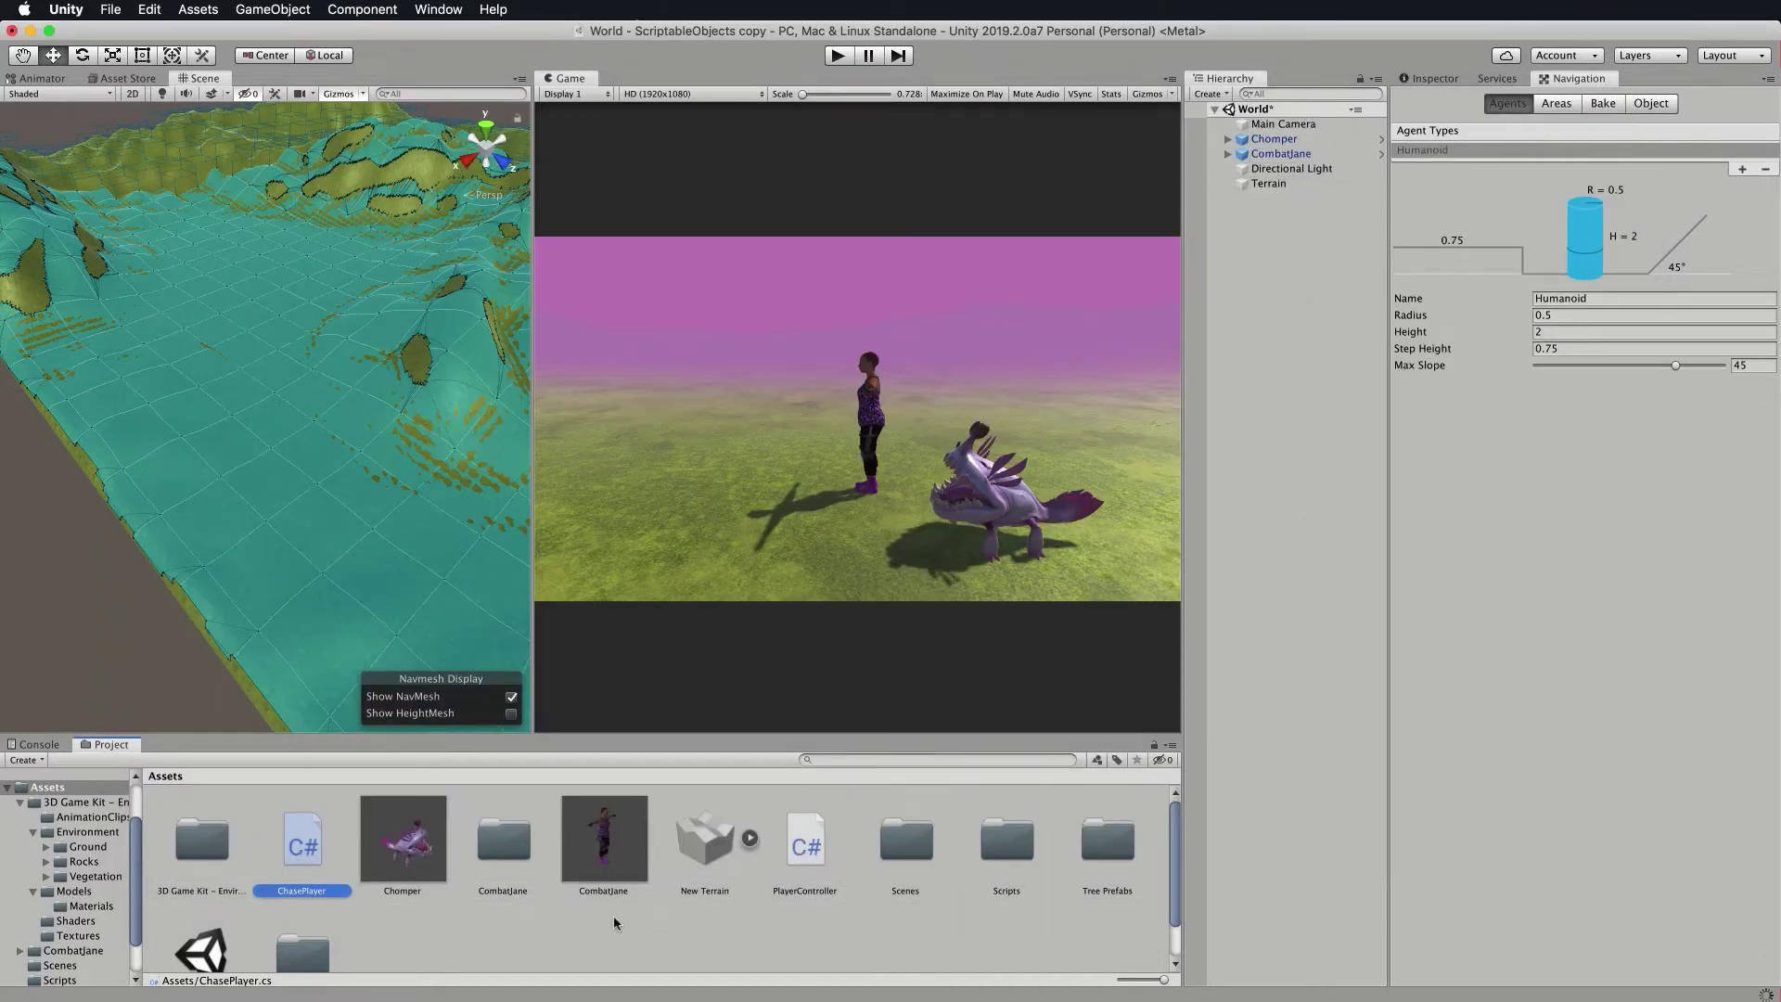
left_click_drag(302, 847, 1277, 143)
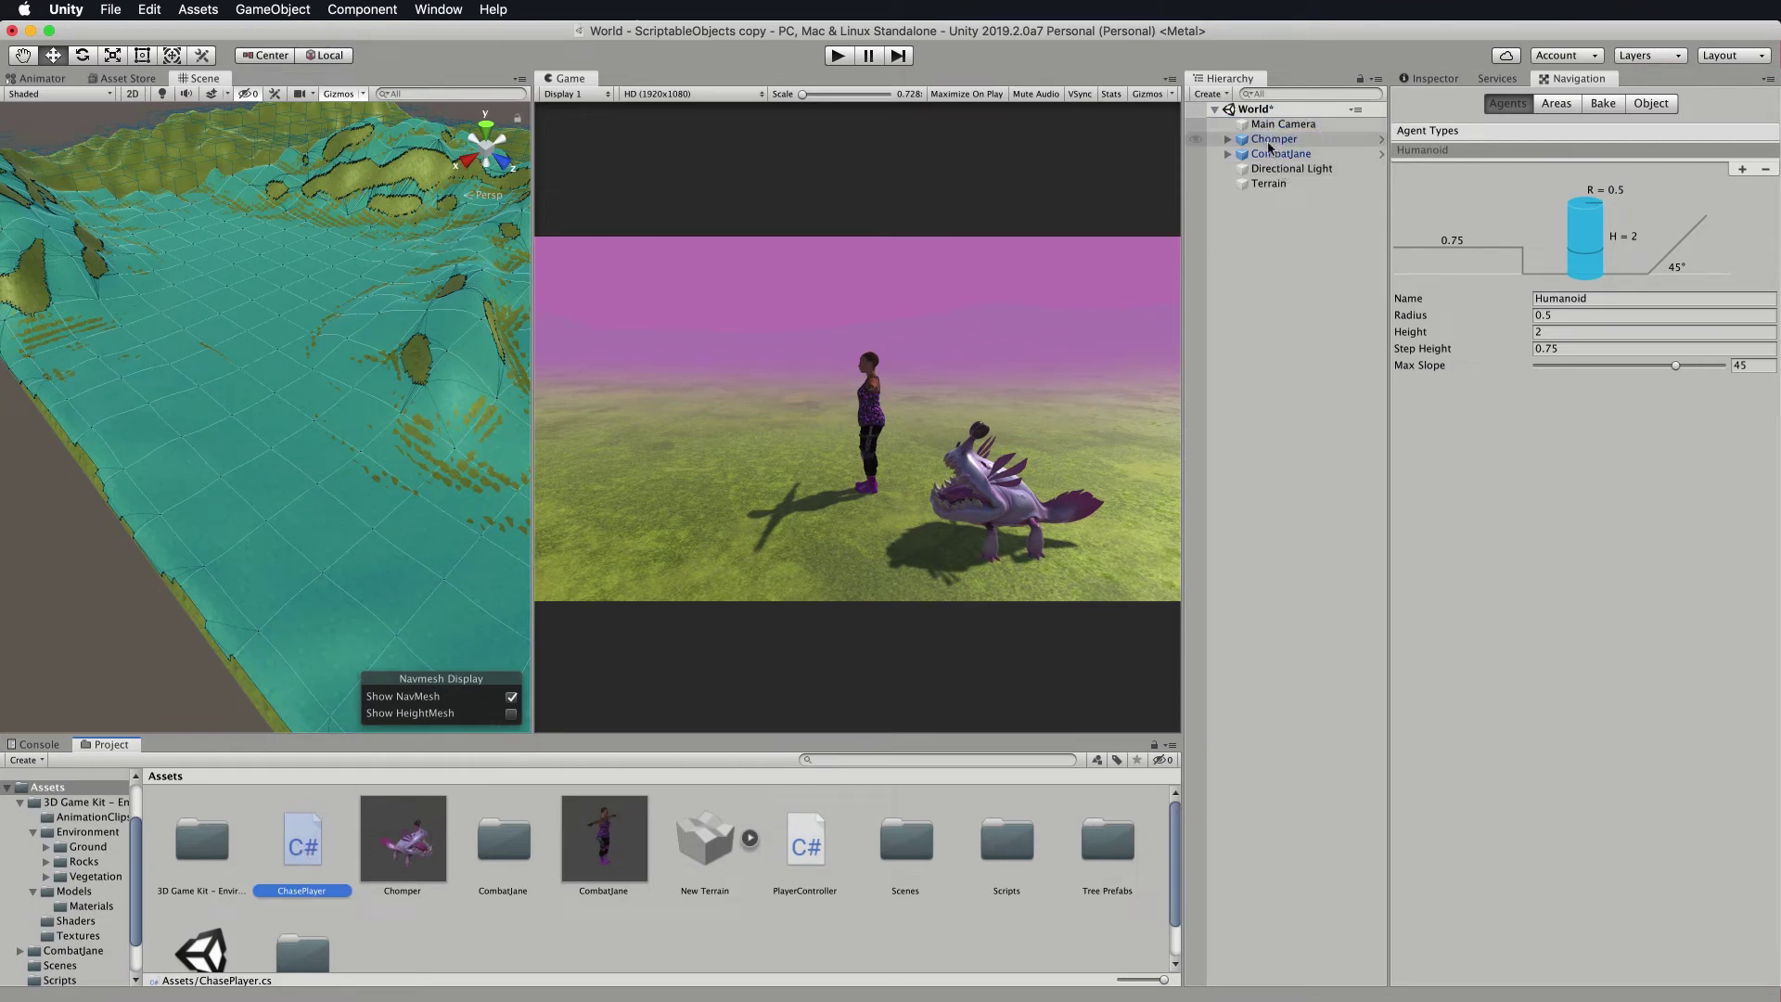
left_click(1271, 142)
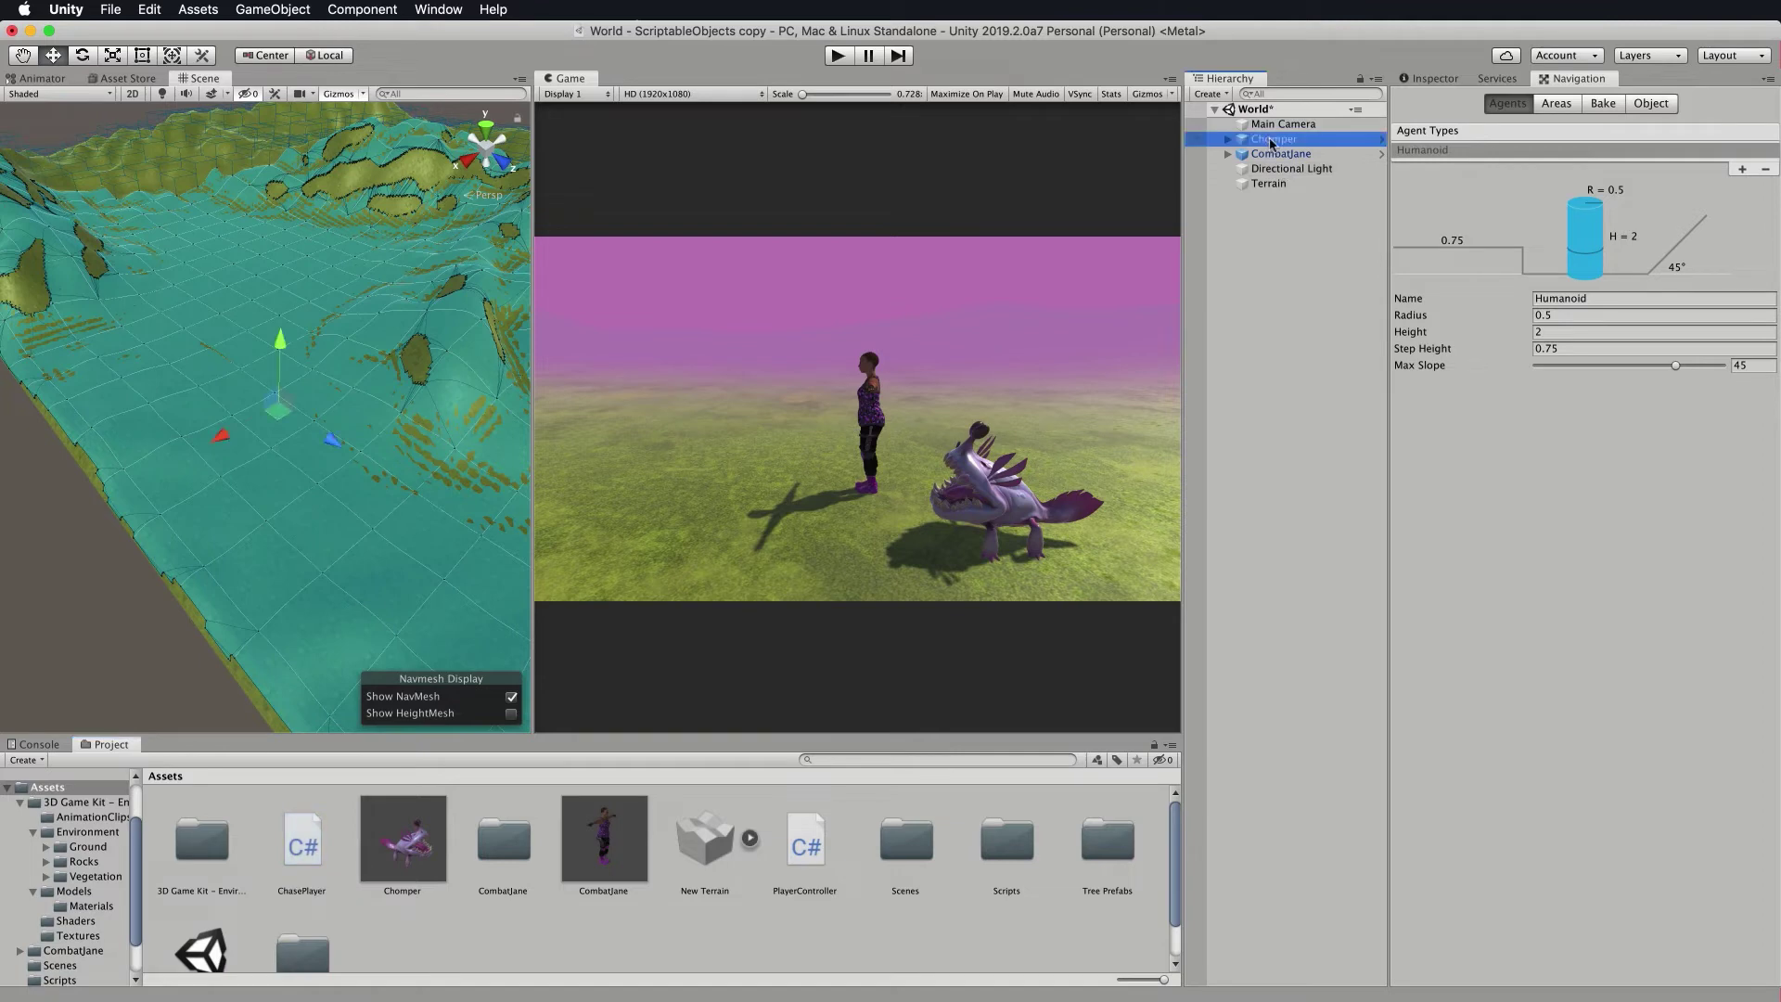
left_click(1449, 81)
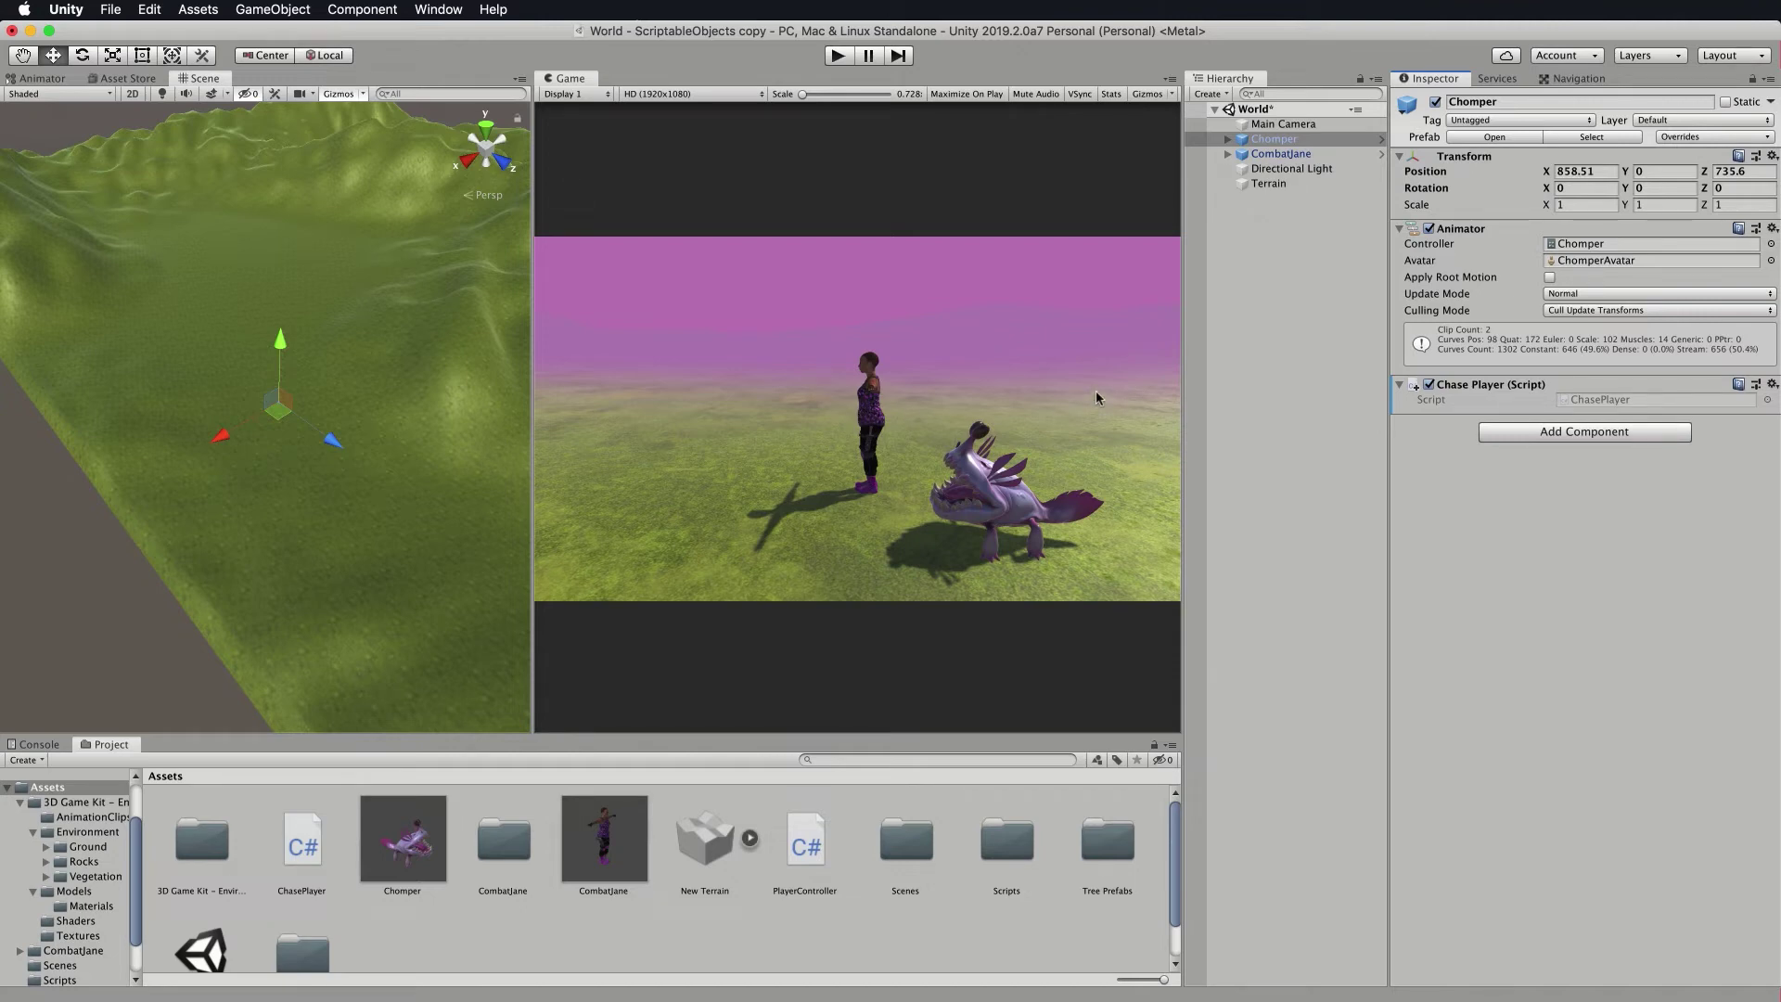
Switch CombatJane's tag to Untagged and back to Player.
left_click(1299, 155)
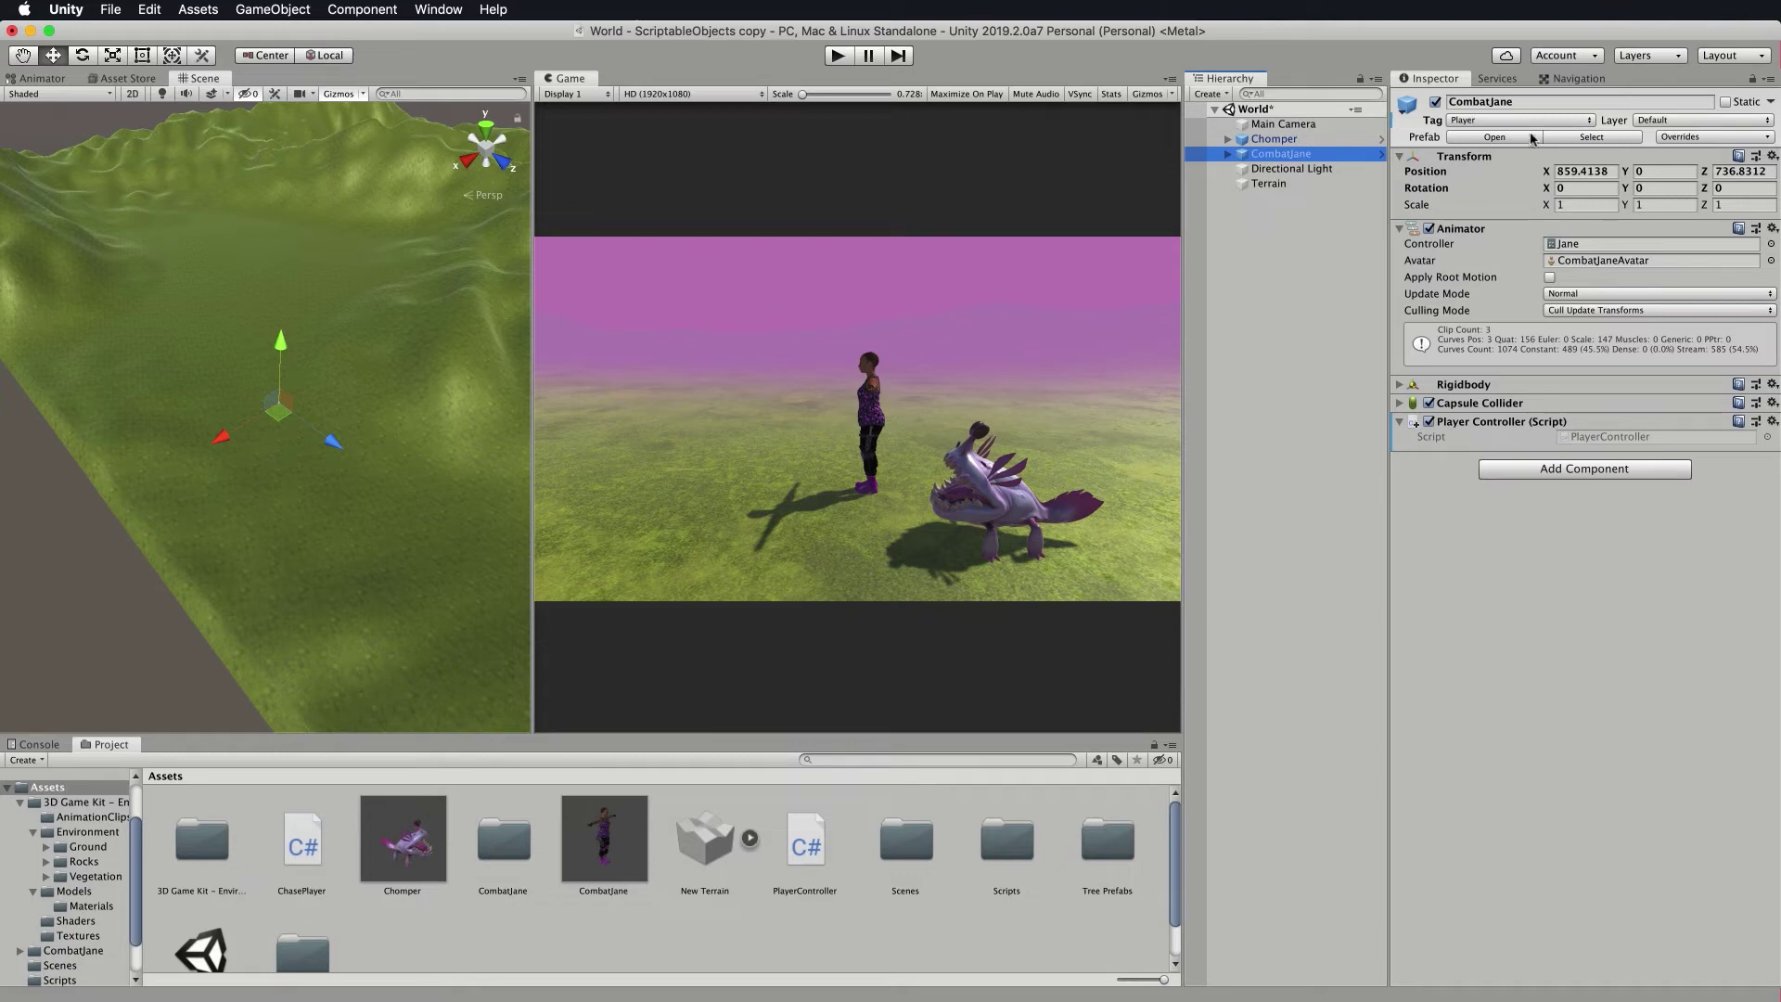
left_click(1591, 123)
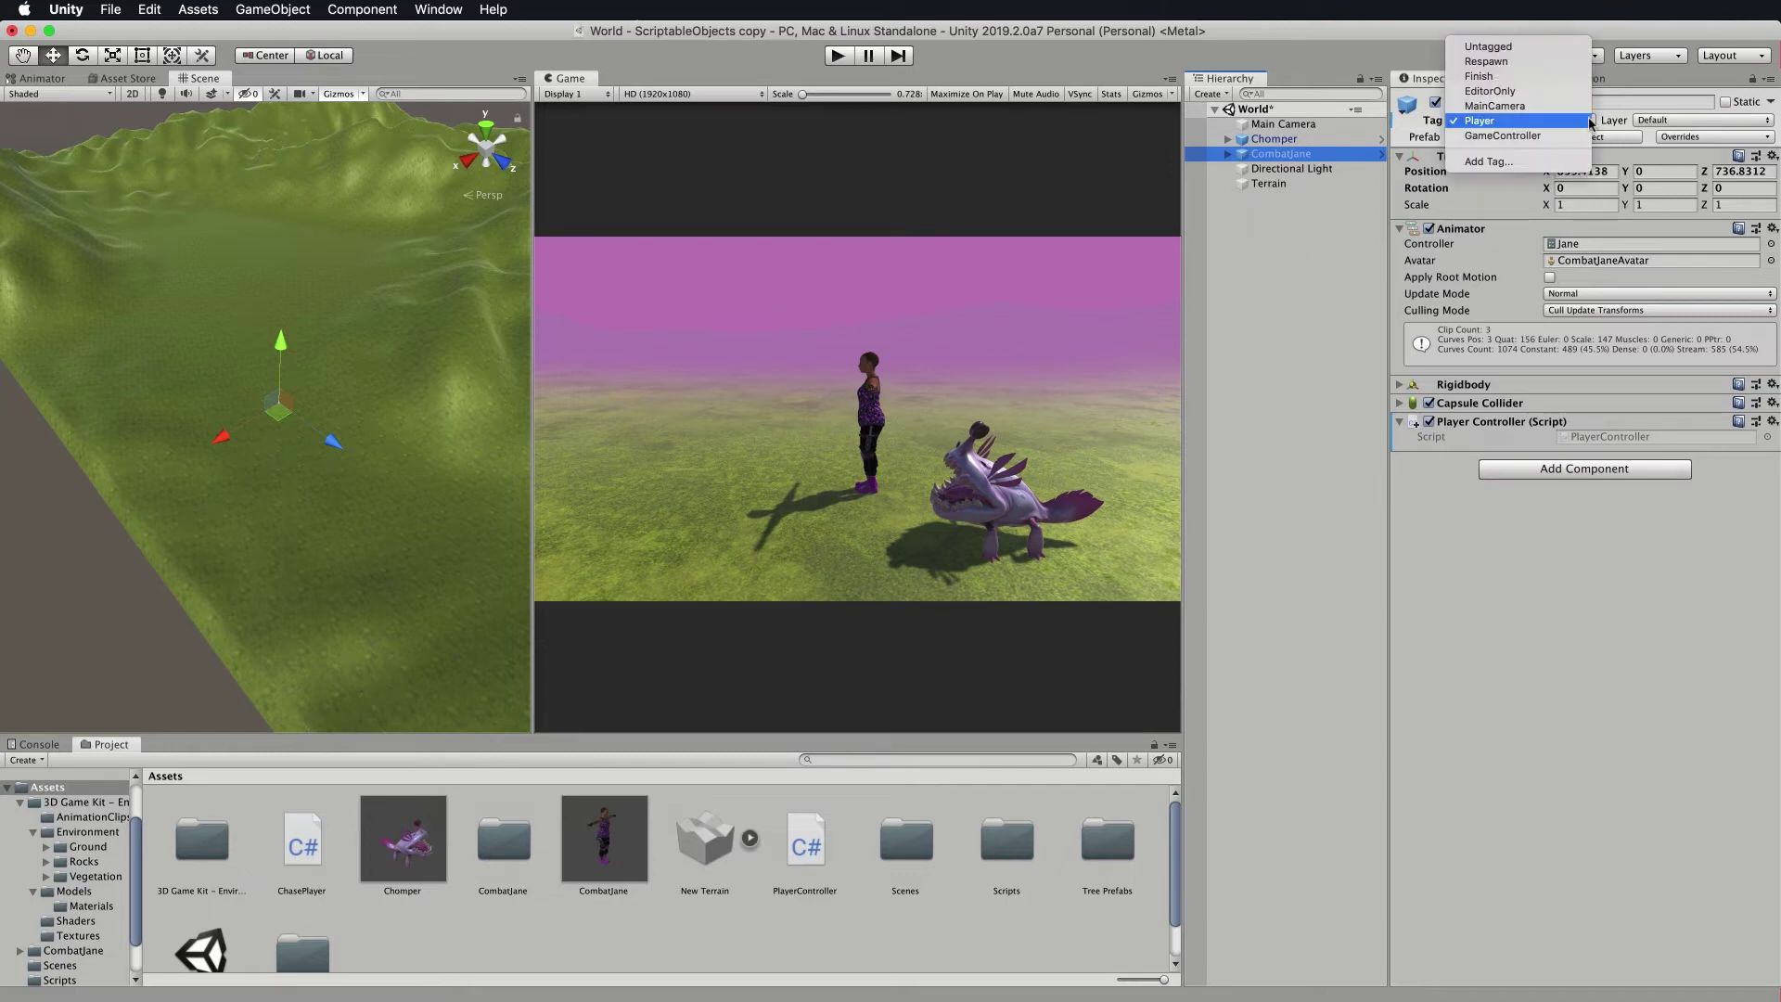
left_click(1527, 53)
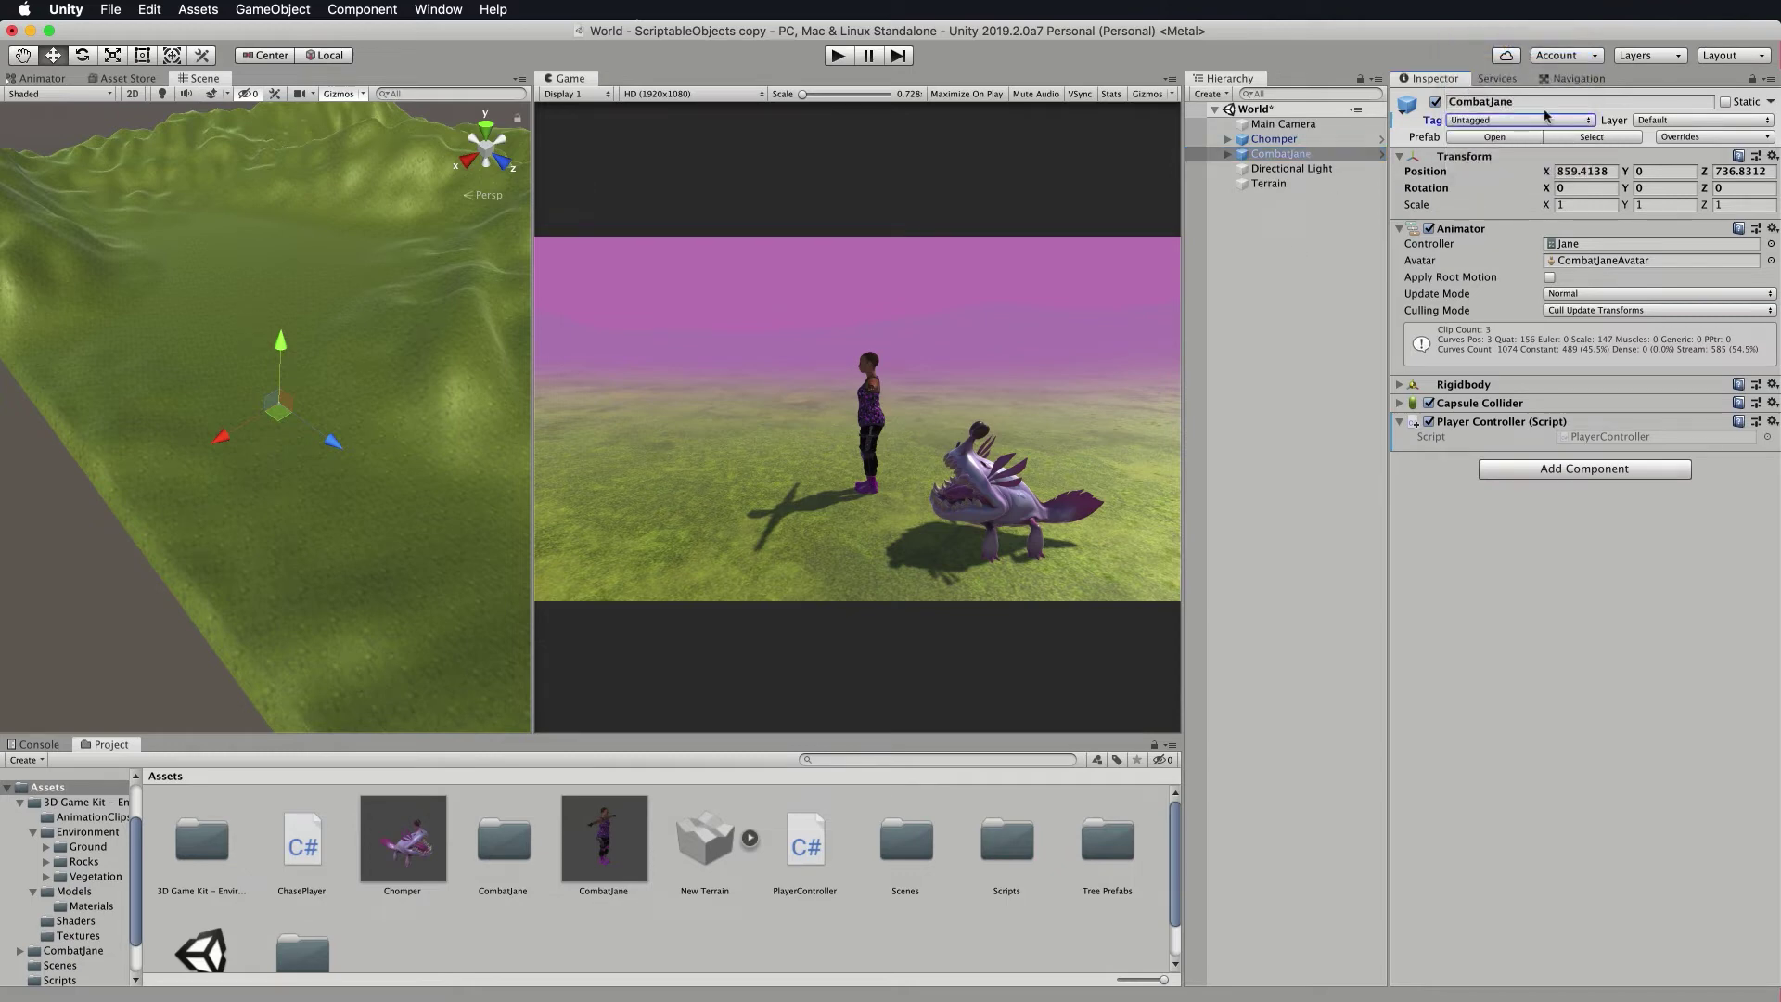
left_click(1591, 121)
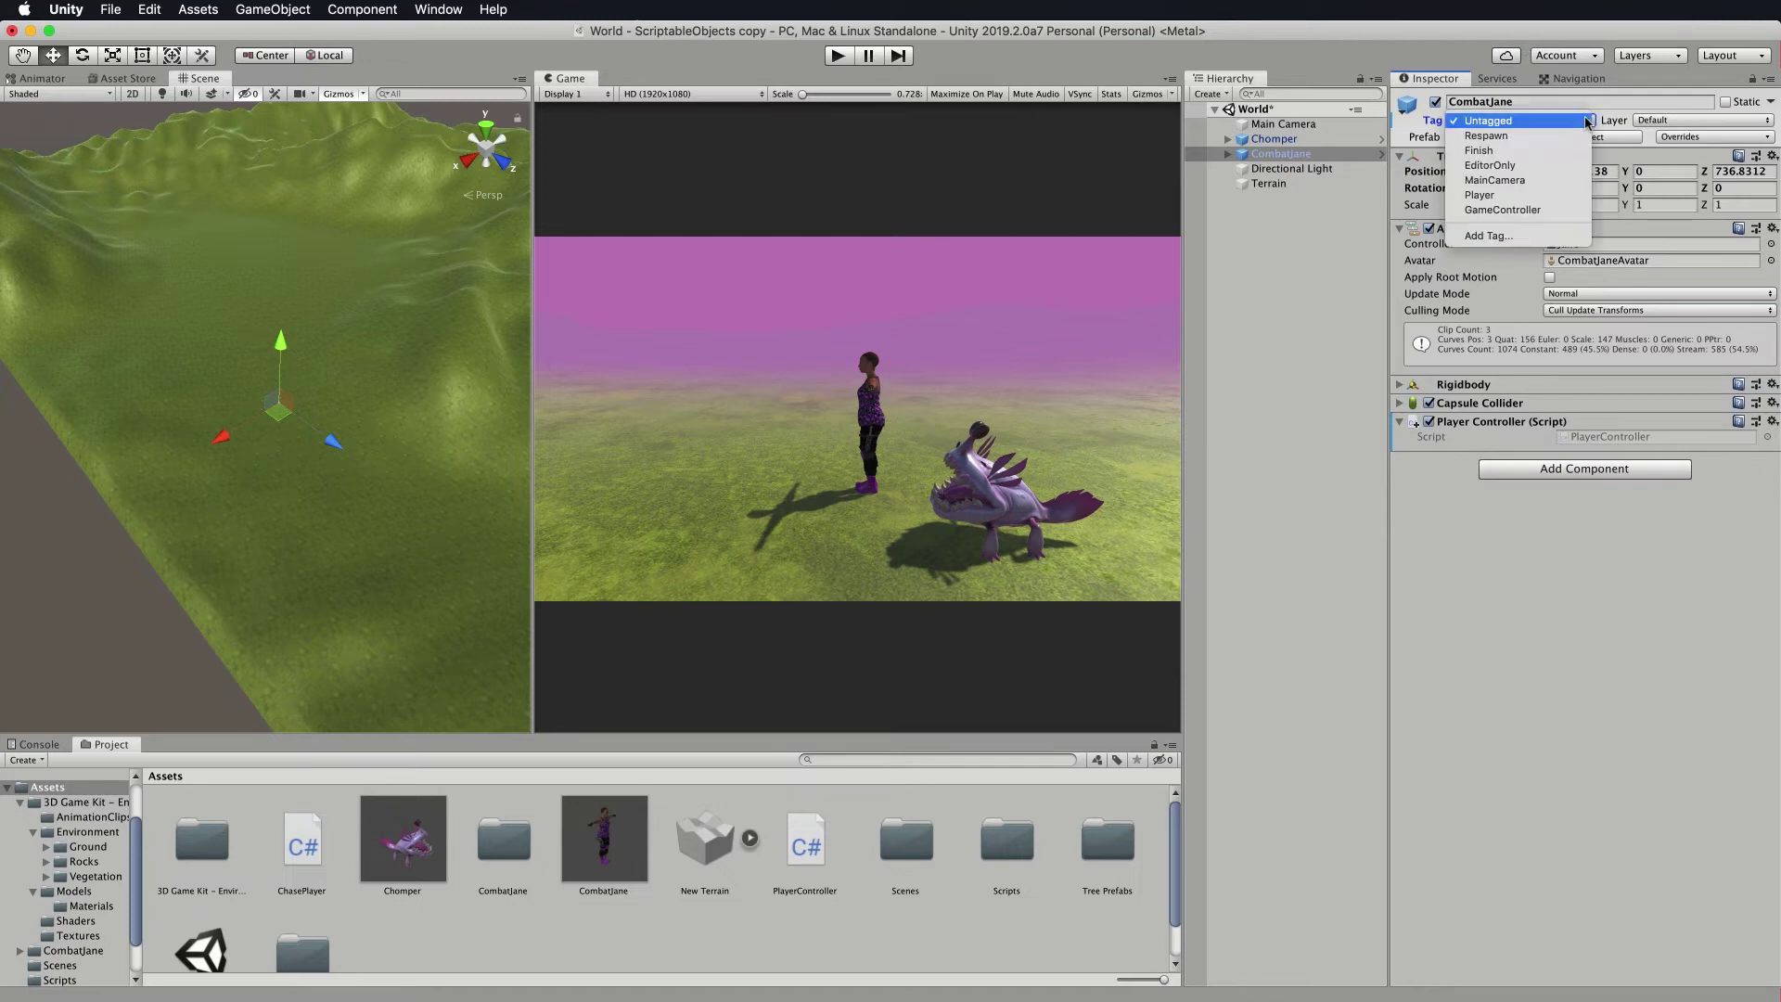
left_click(1483, 197)
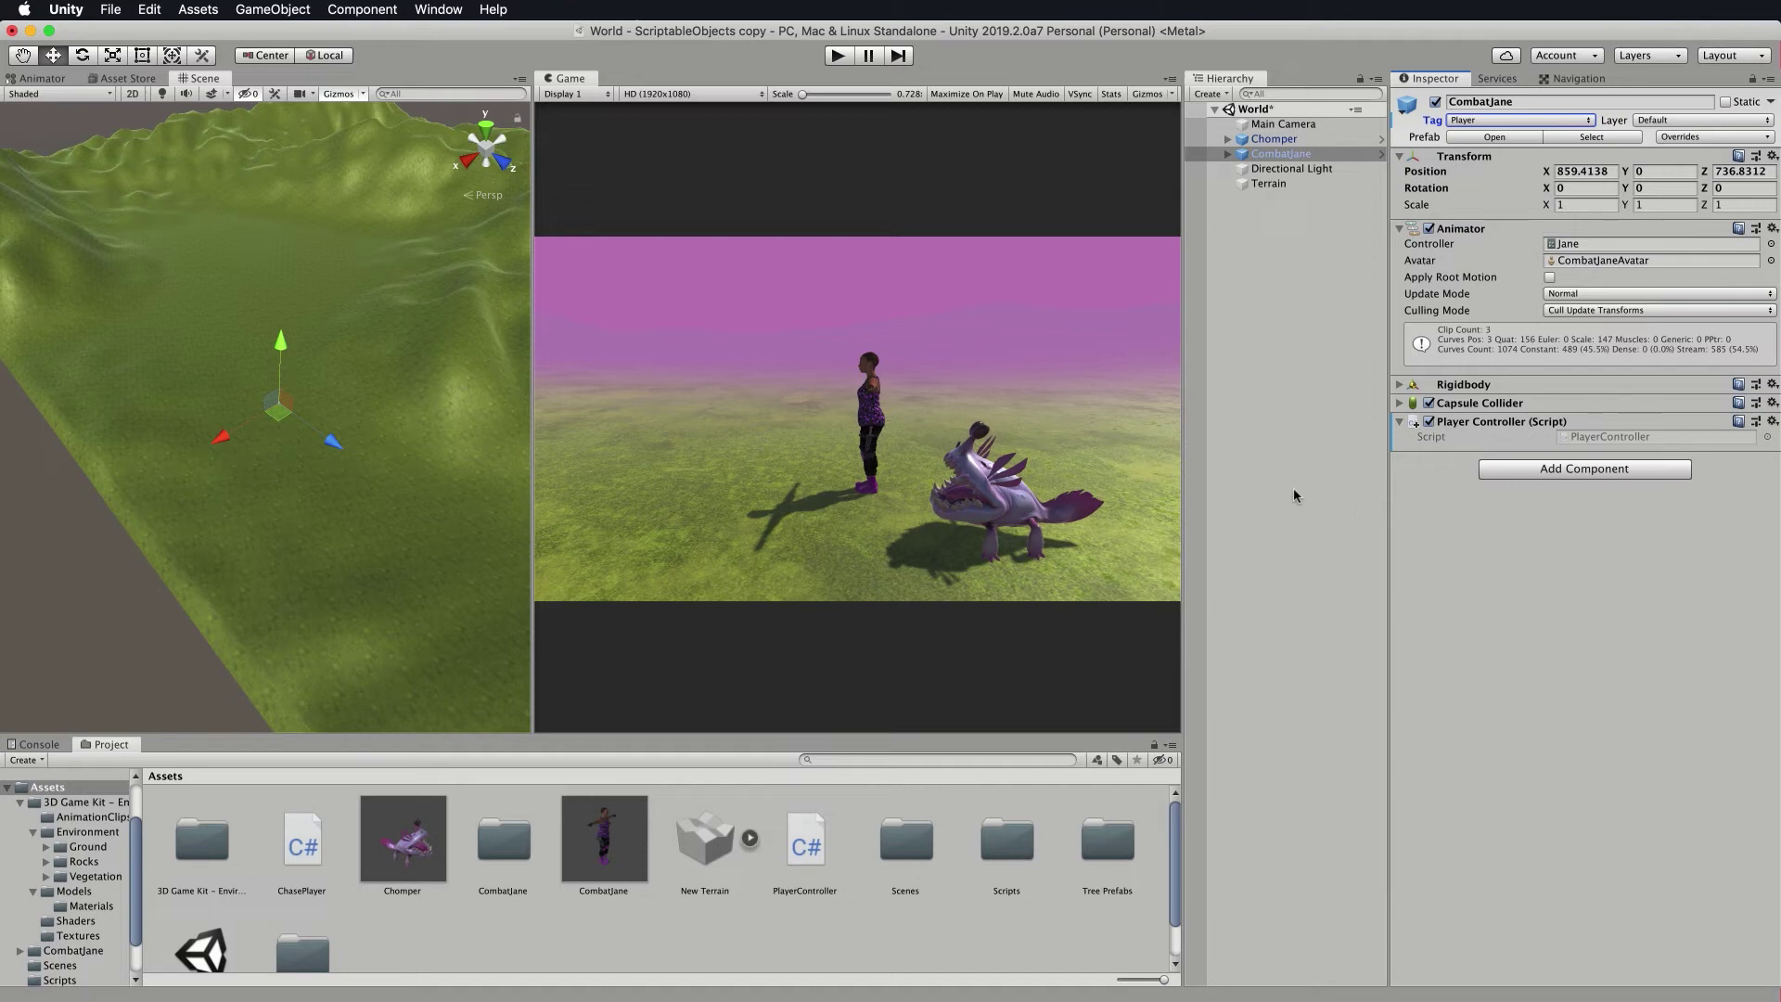
Add a Nav Mesh Agent component to the Chomper.
left_click(1273, 139)
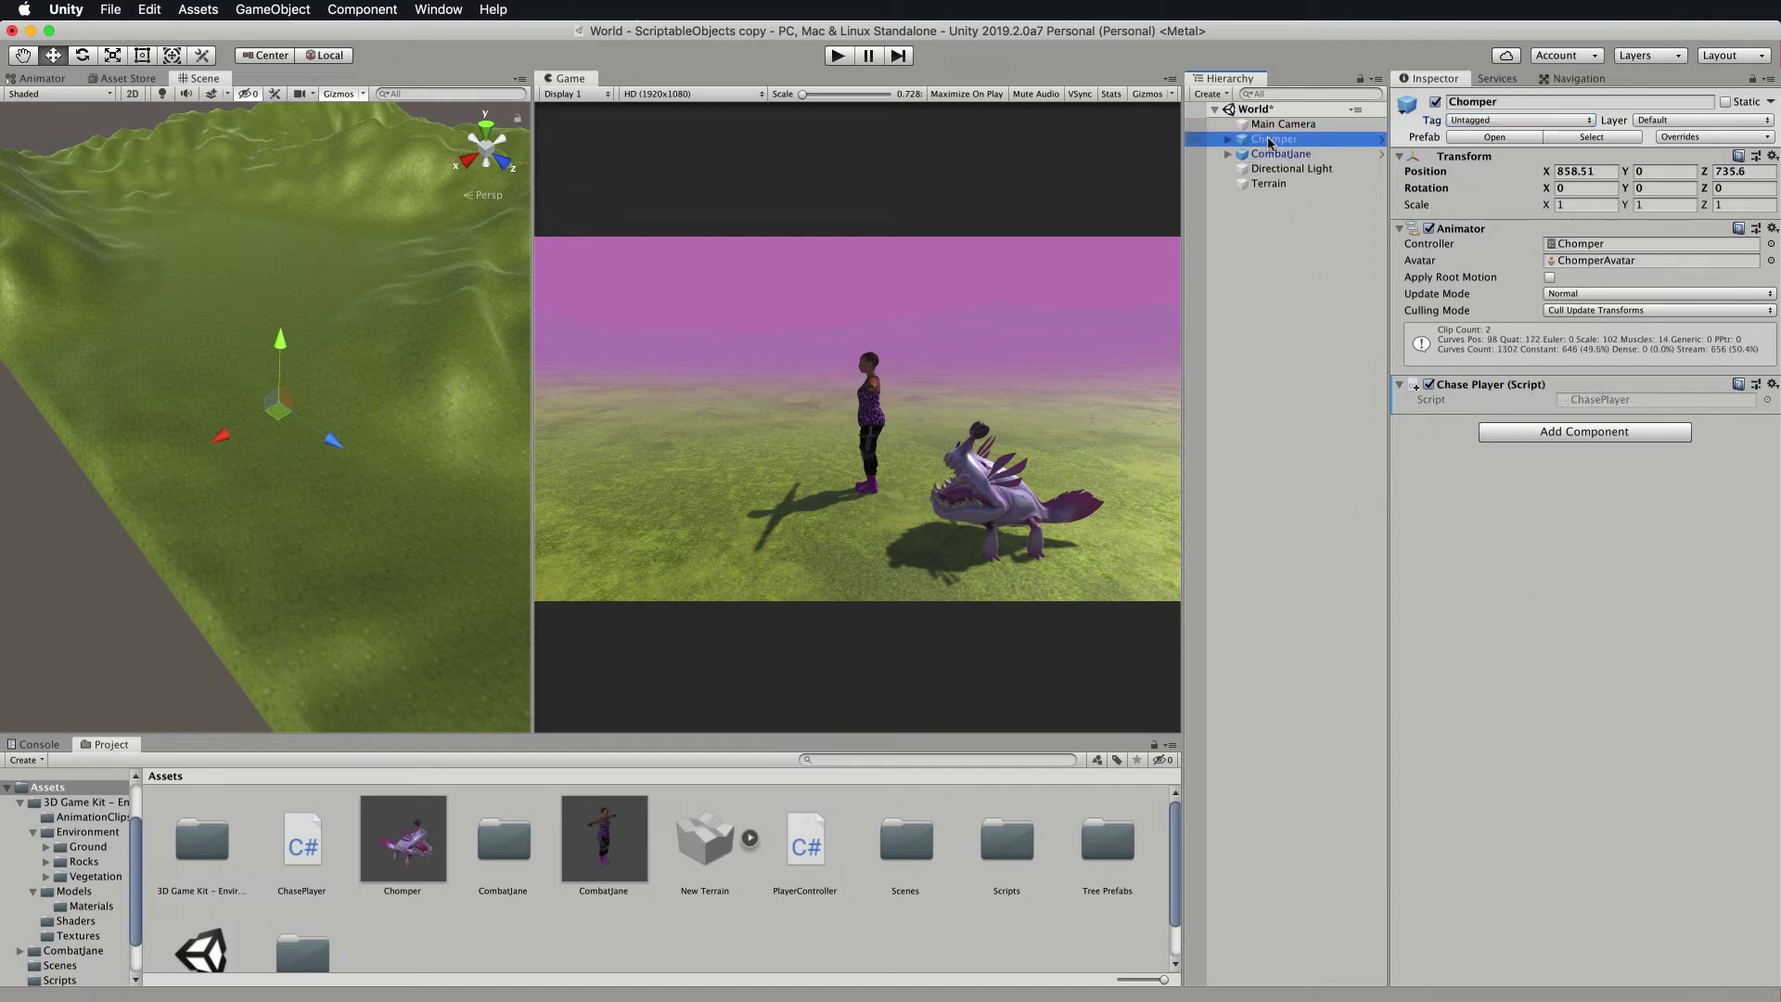
left_click(1583, 433)
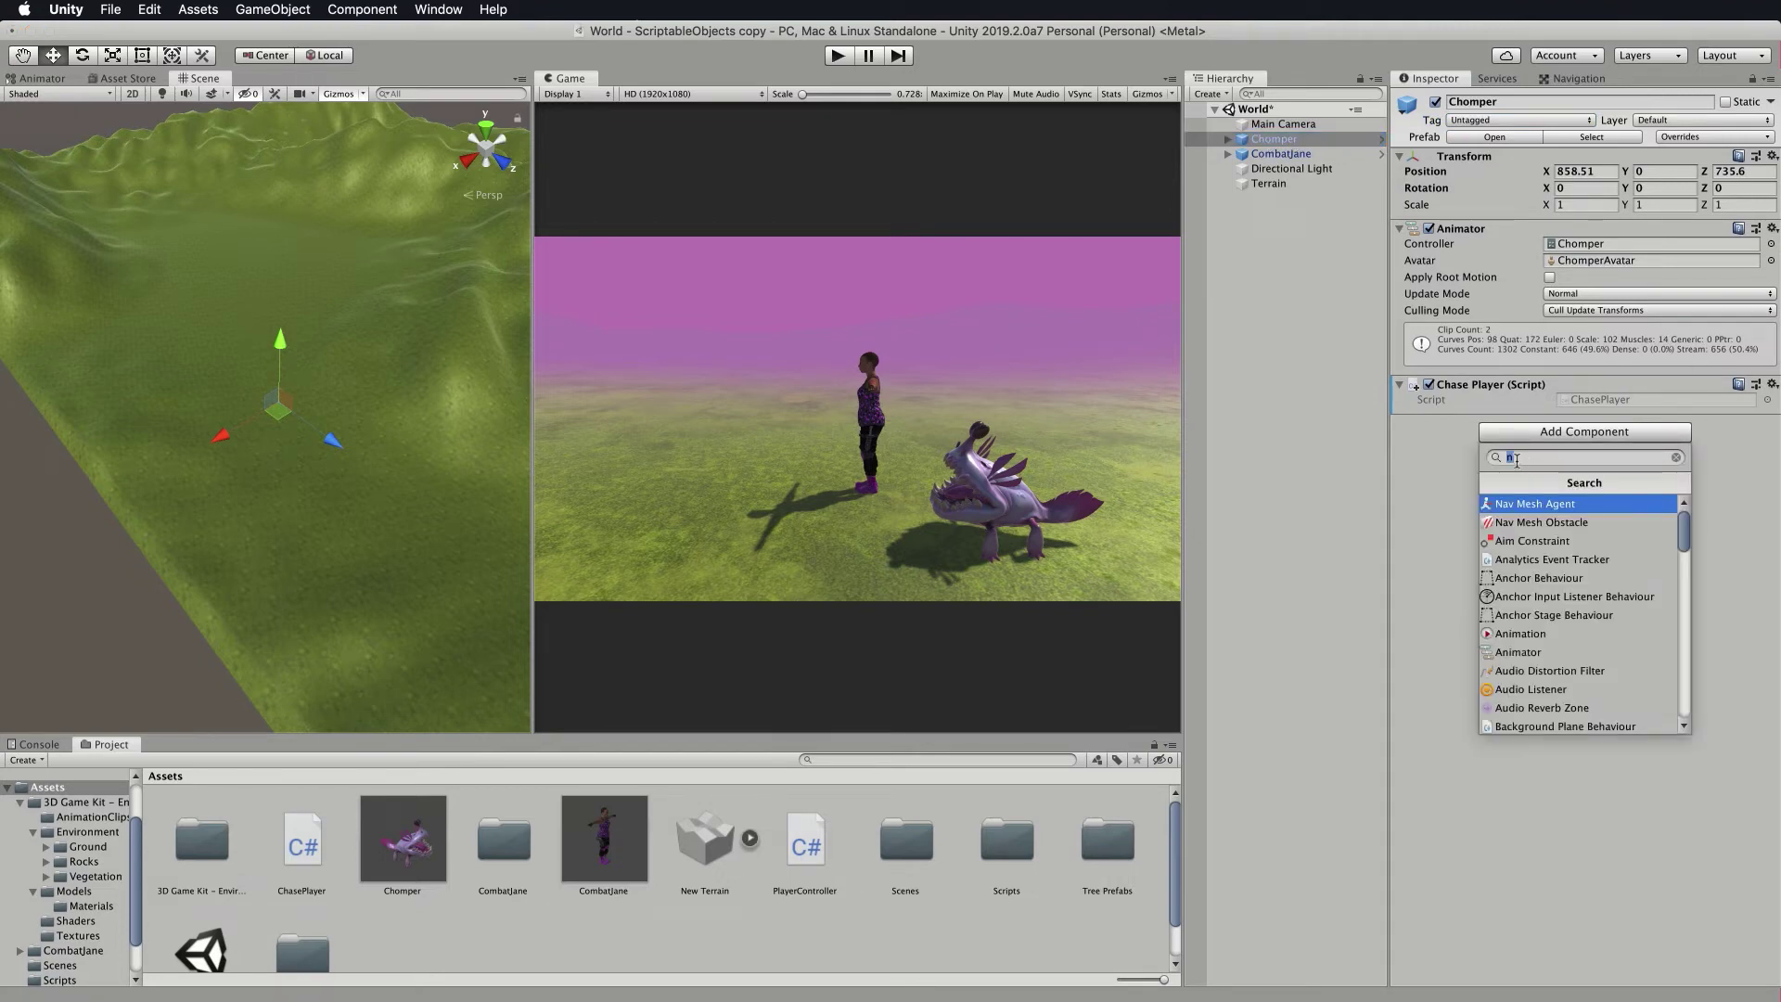
type("nav")
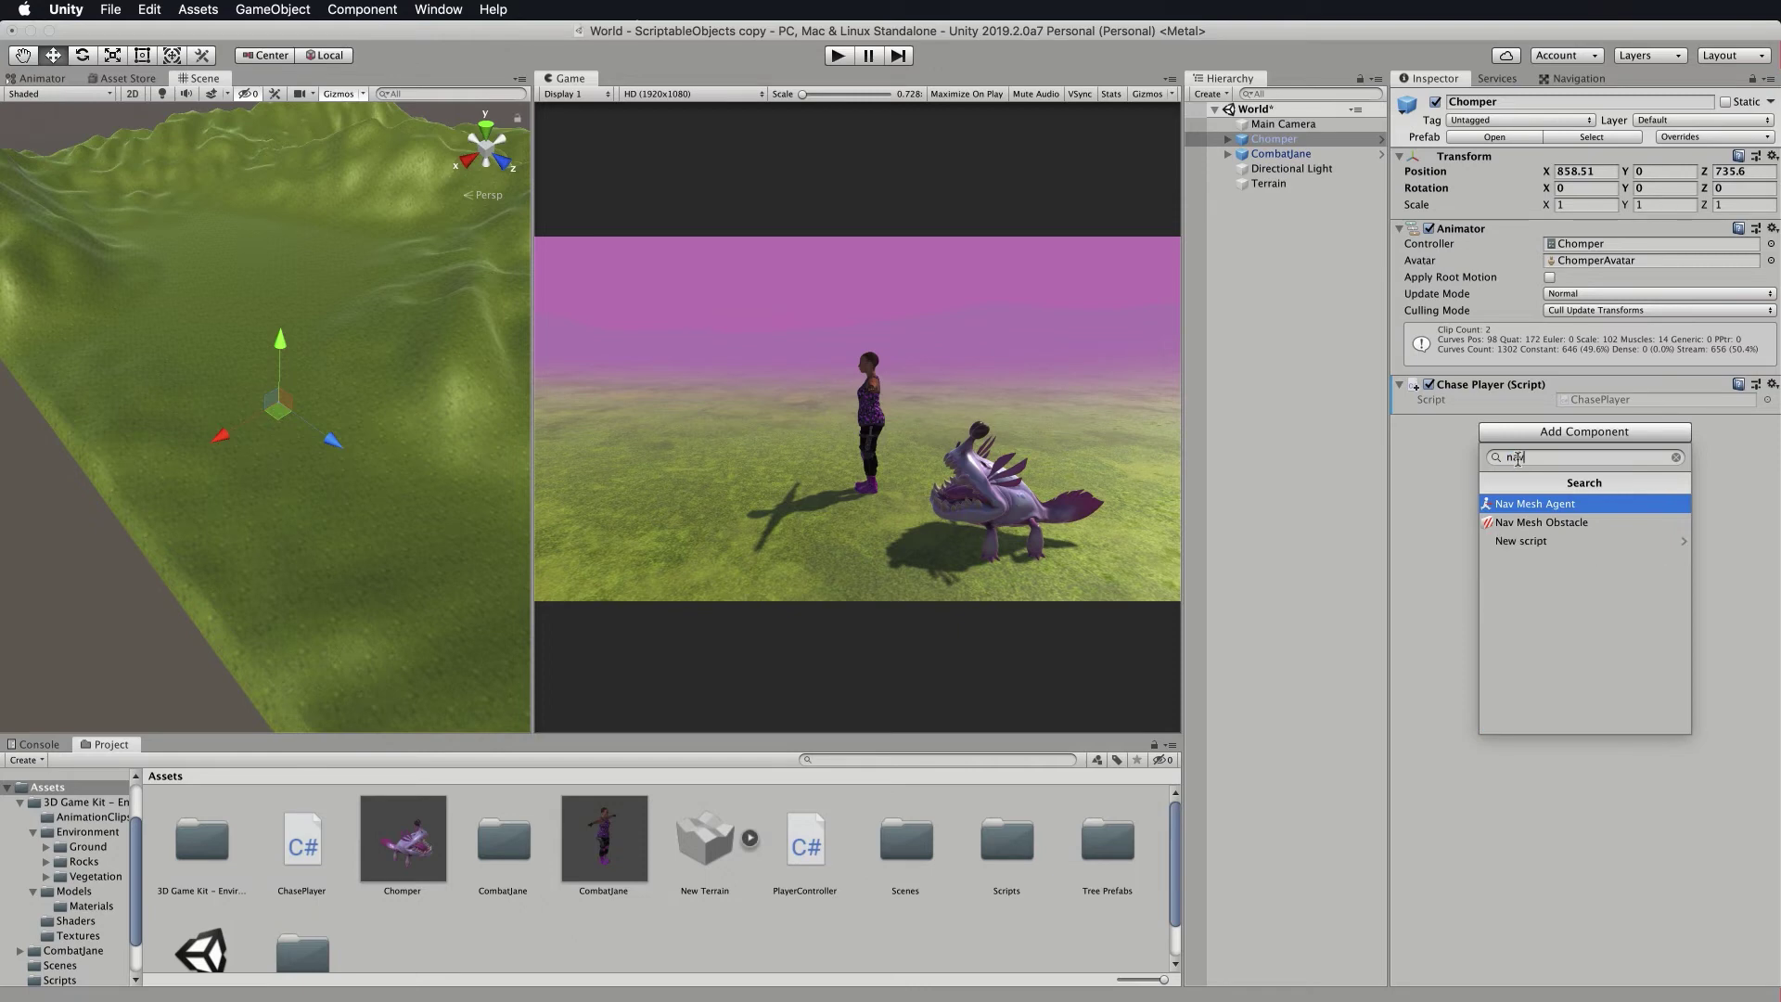
left_click(1531, 503)
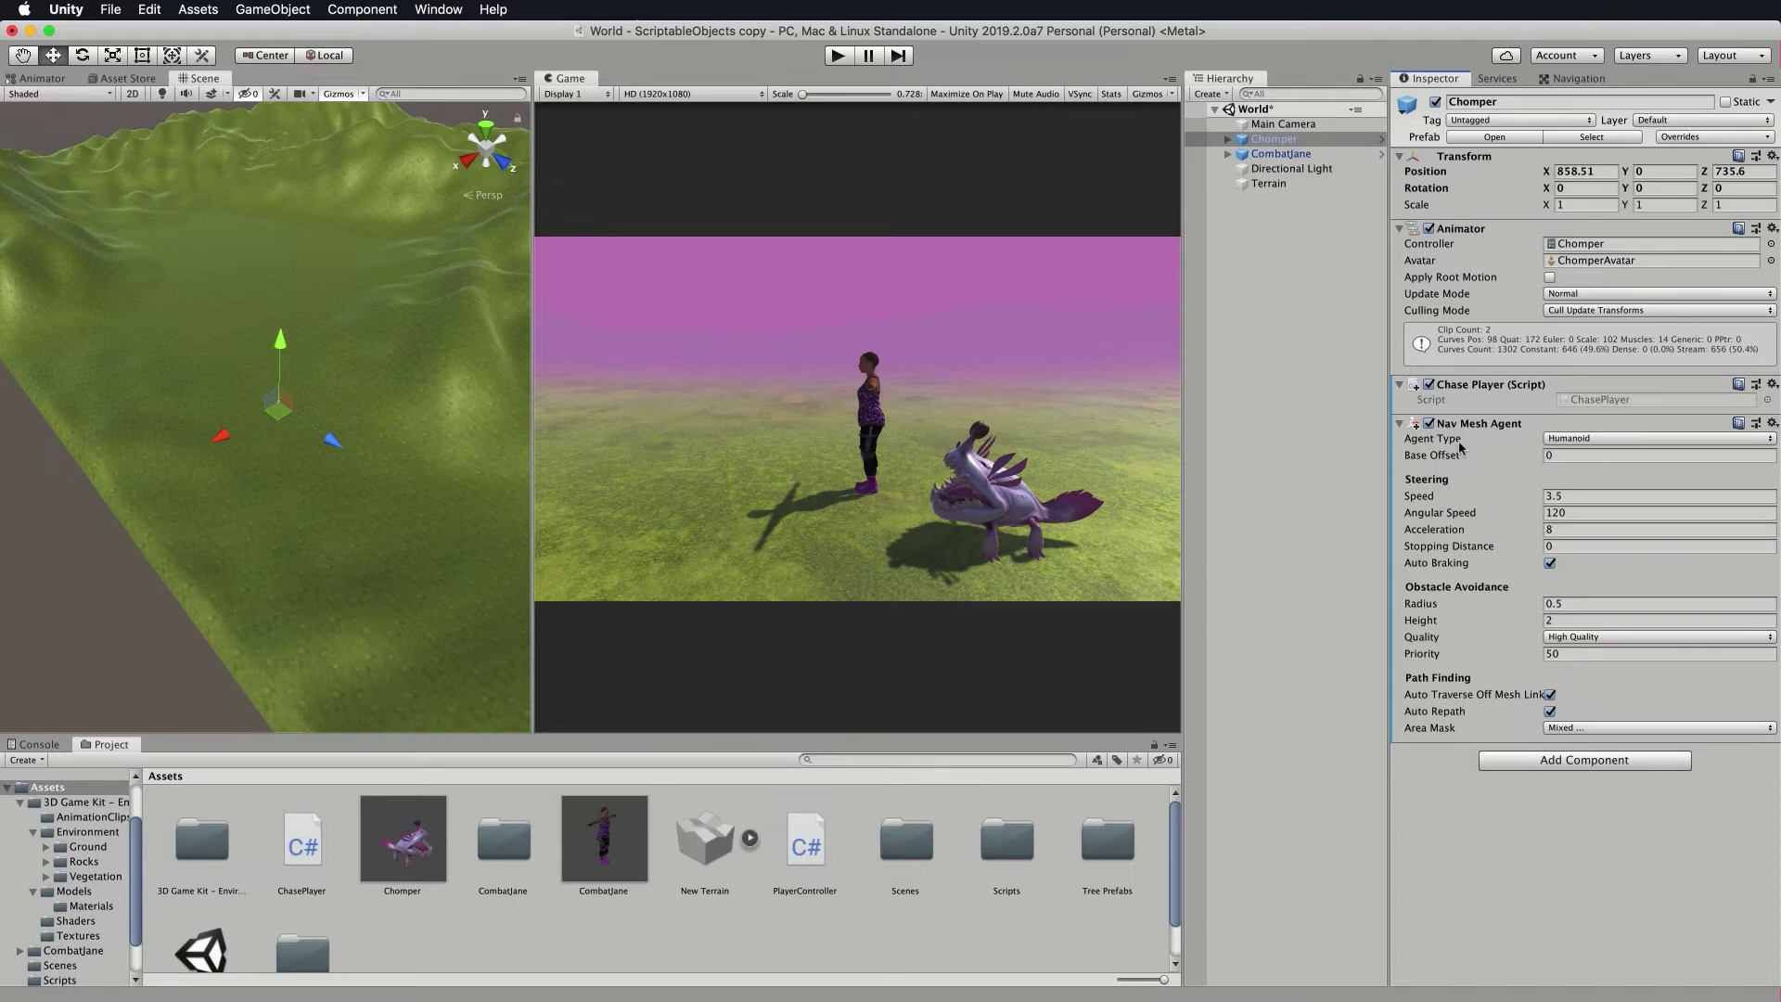
Examine the Chomper's Nav Mesh Agent settings, including the agent type, stopping distance and obstacle avoidance quality options.
left_click(1761, 440)
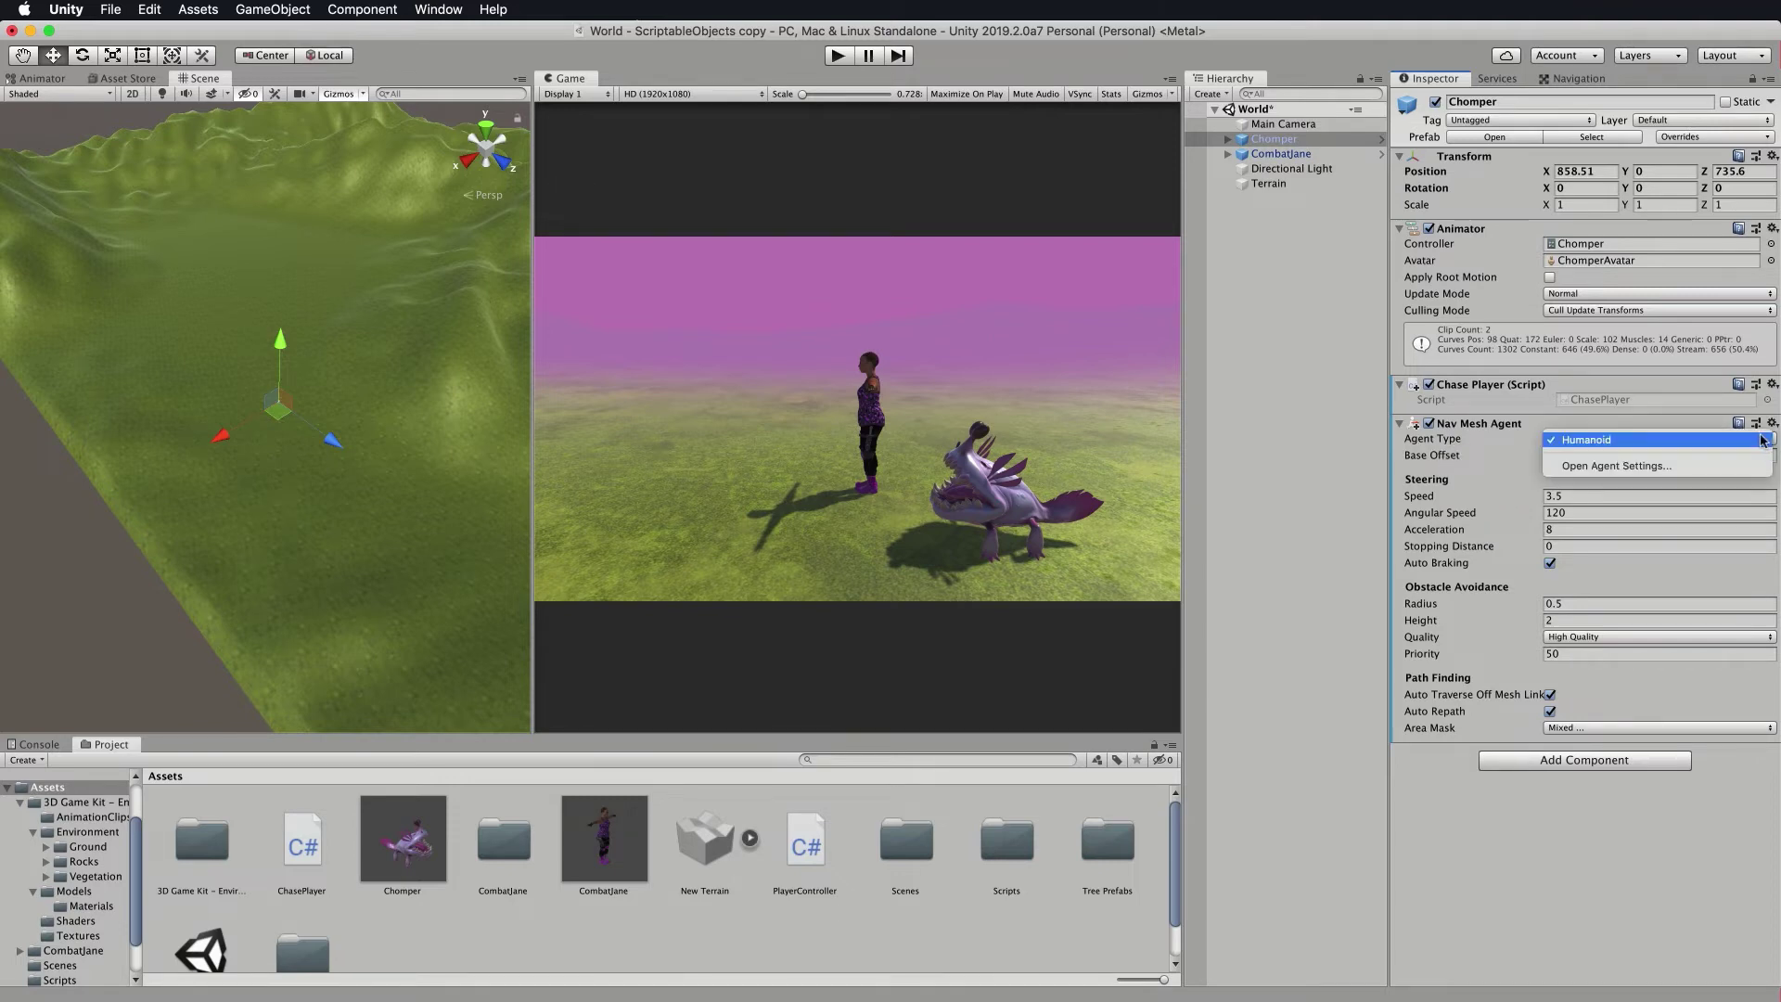
left_click(1612, 441)
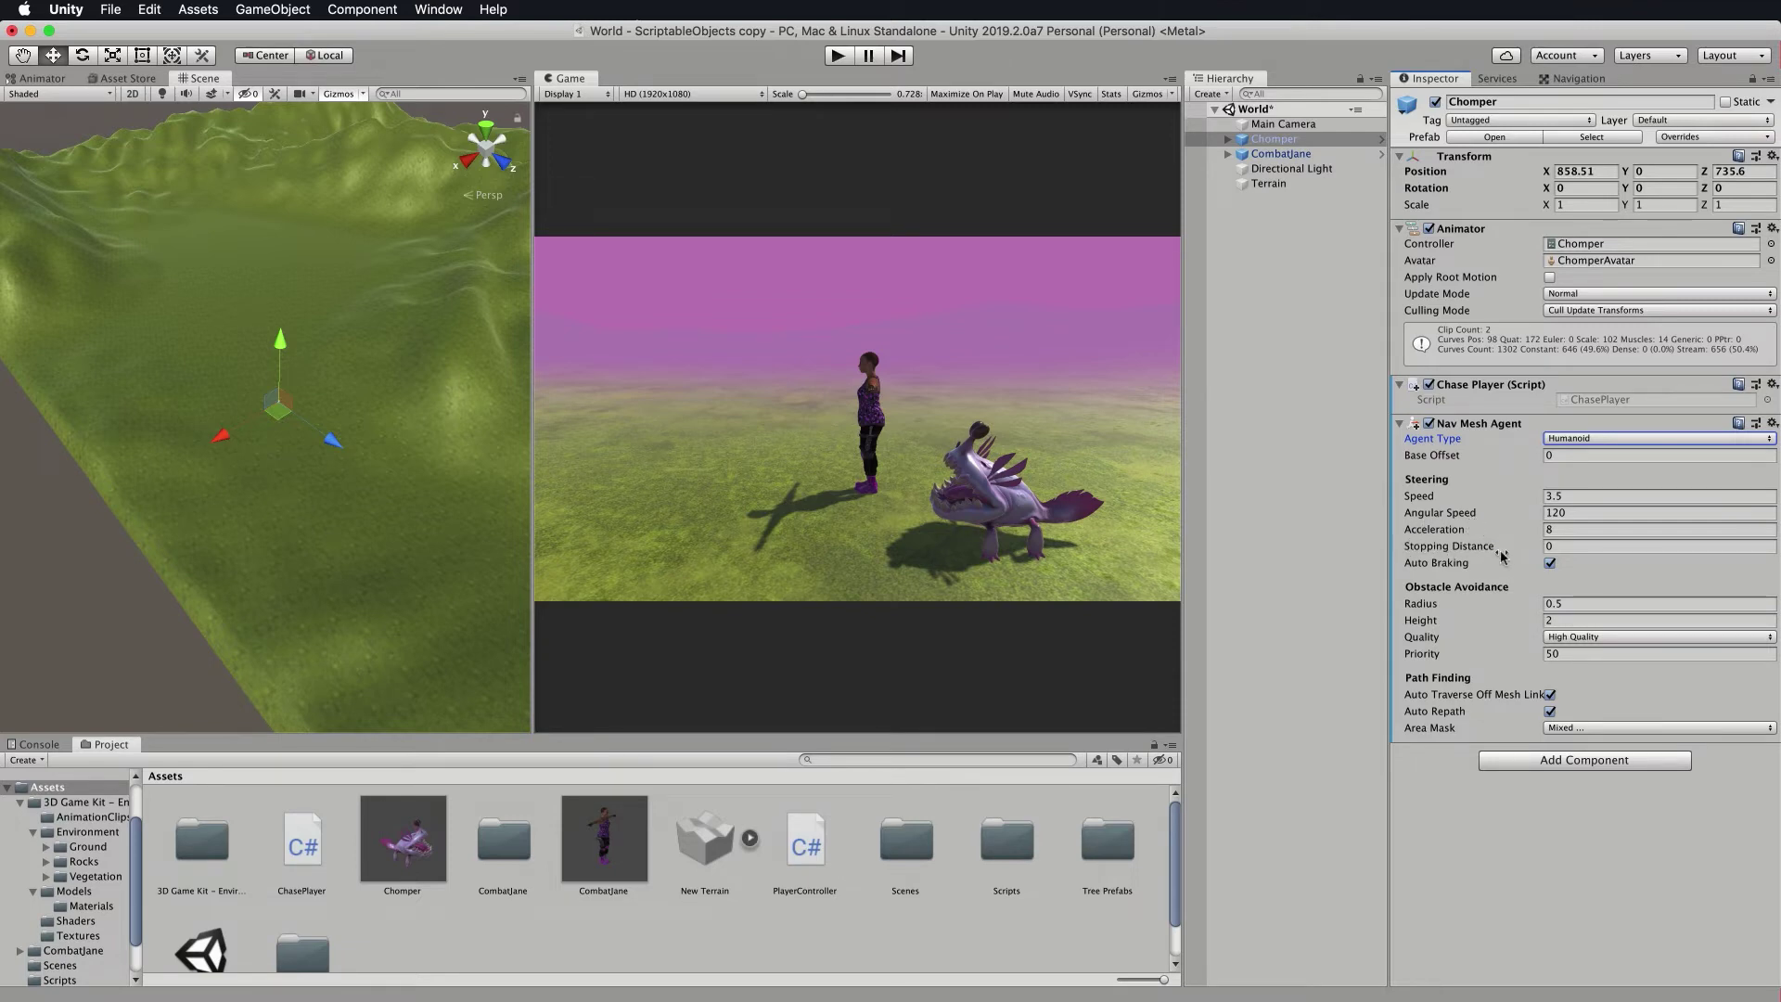
left_click(1558, 546)
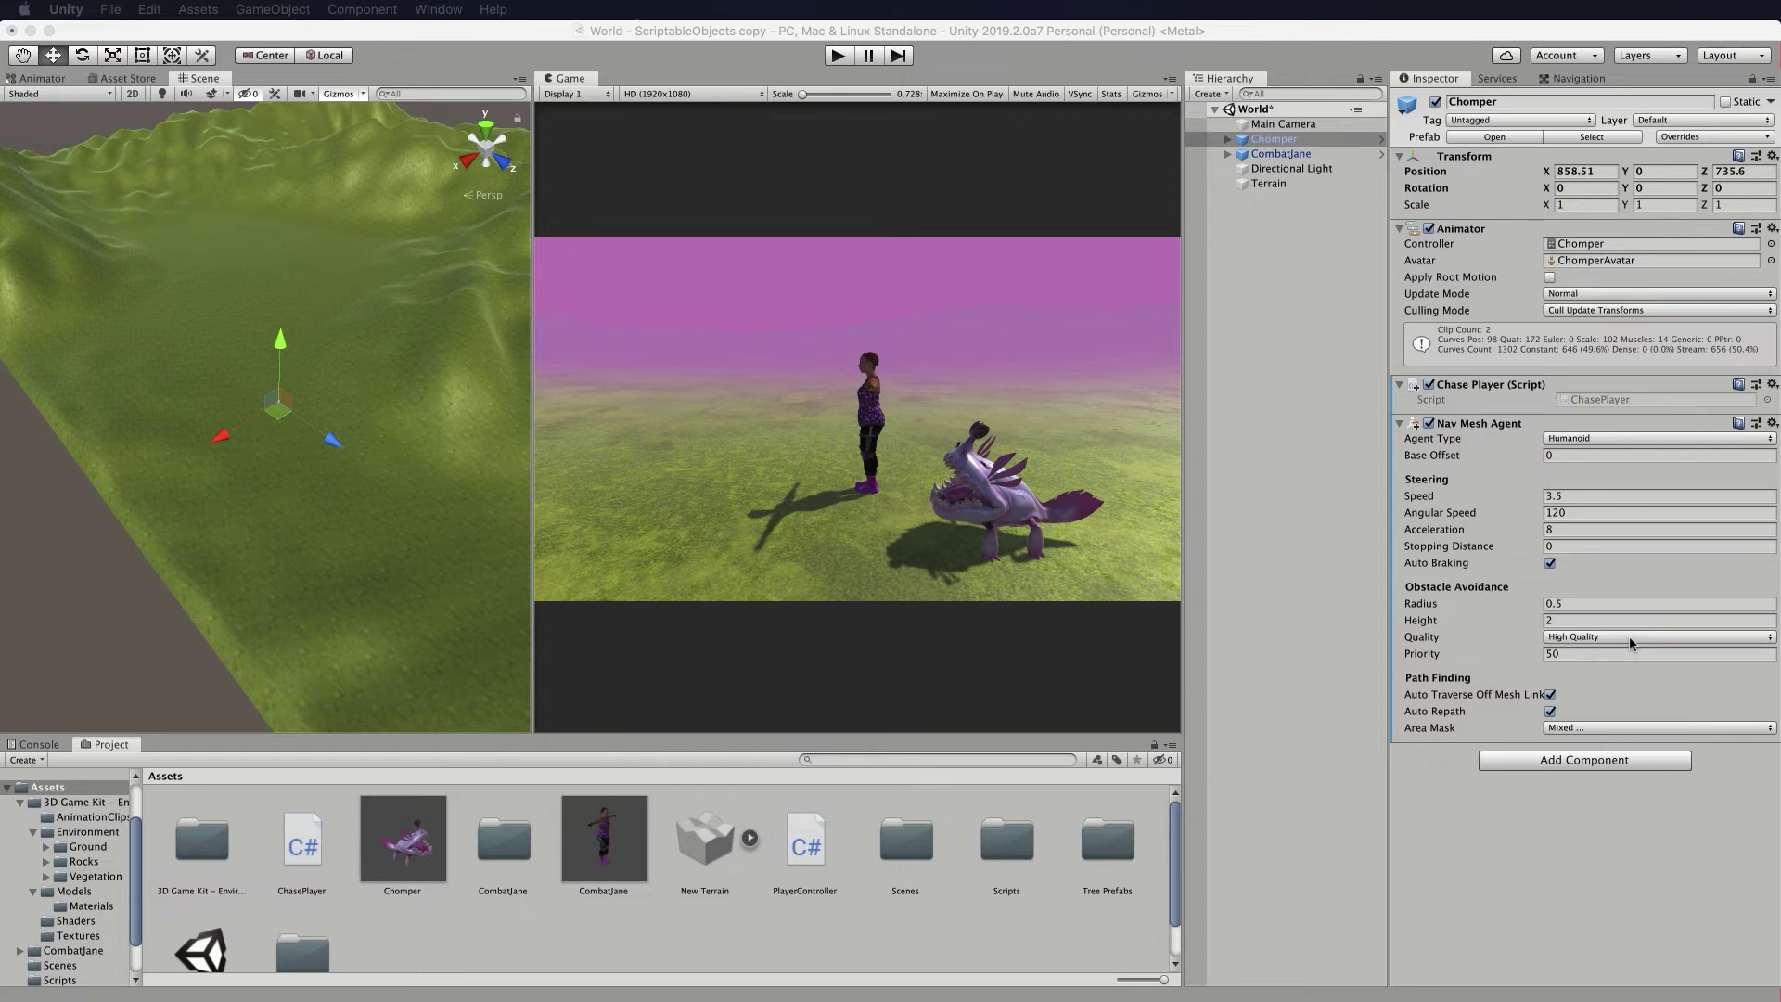
left_click(1631, 638)
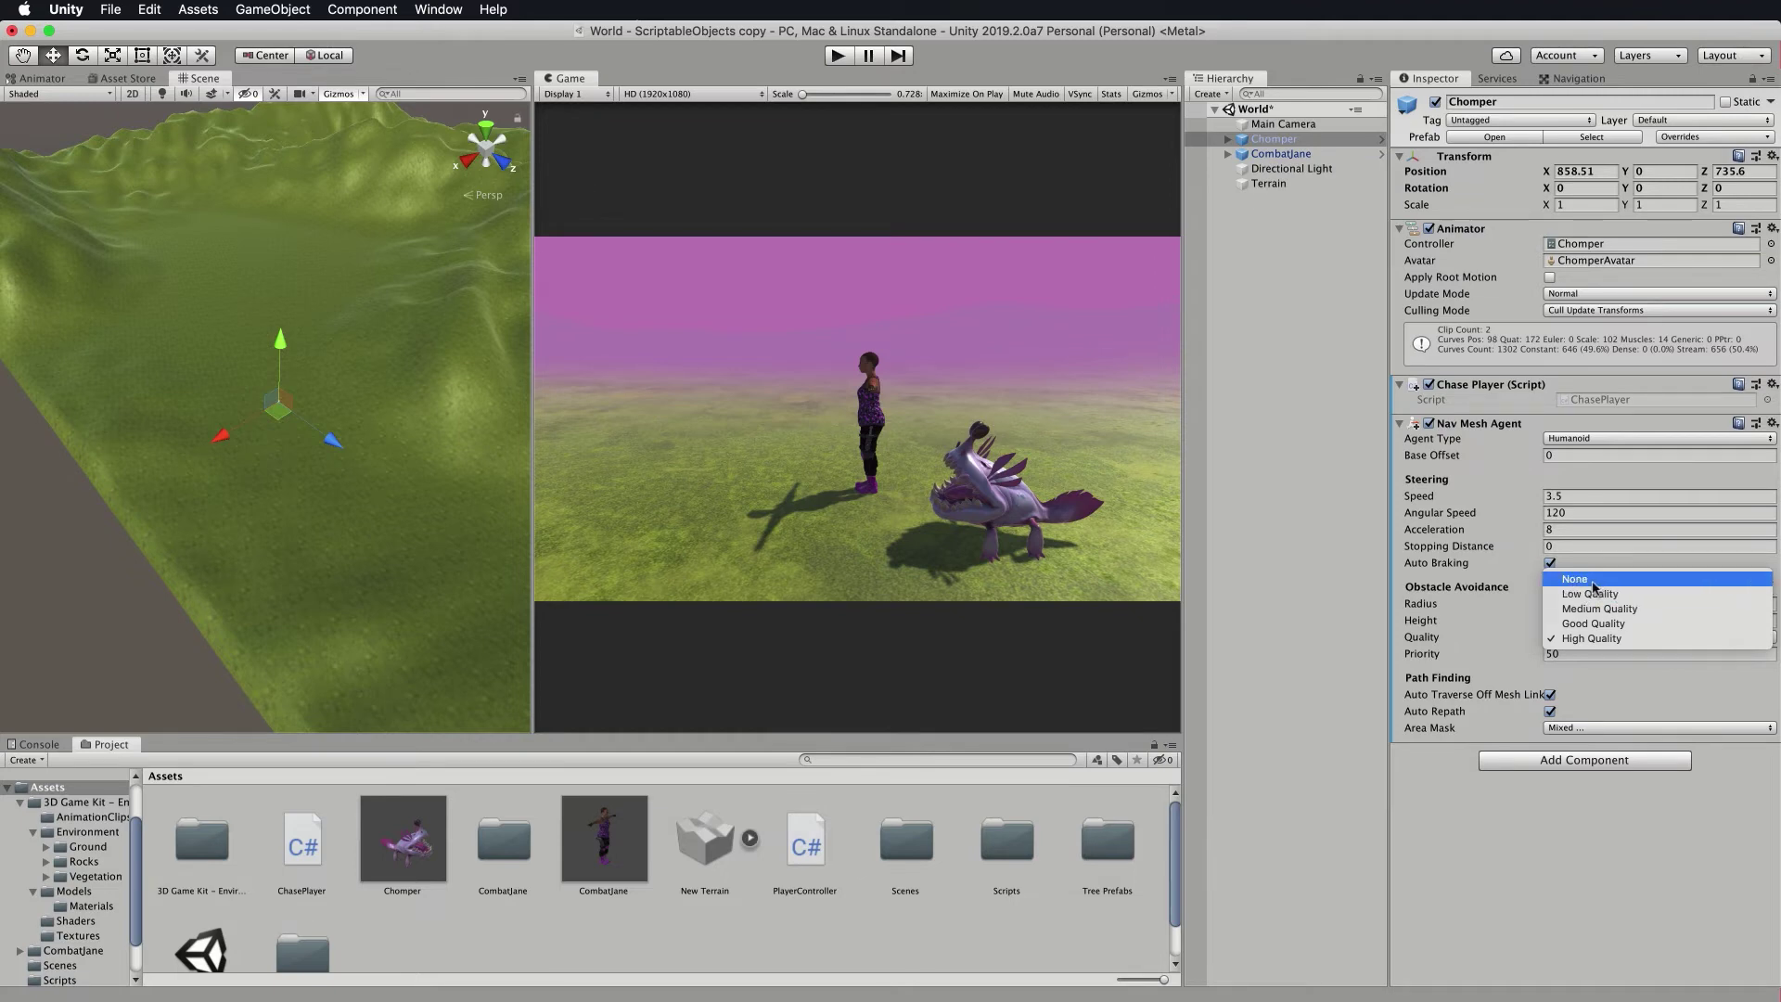
left_click(1517, 638)
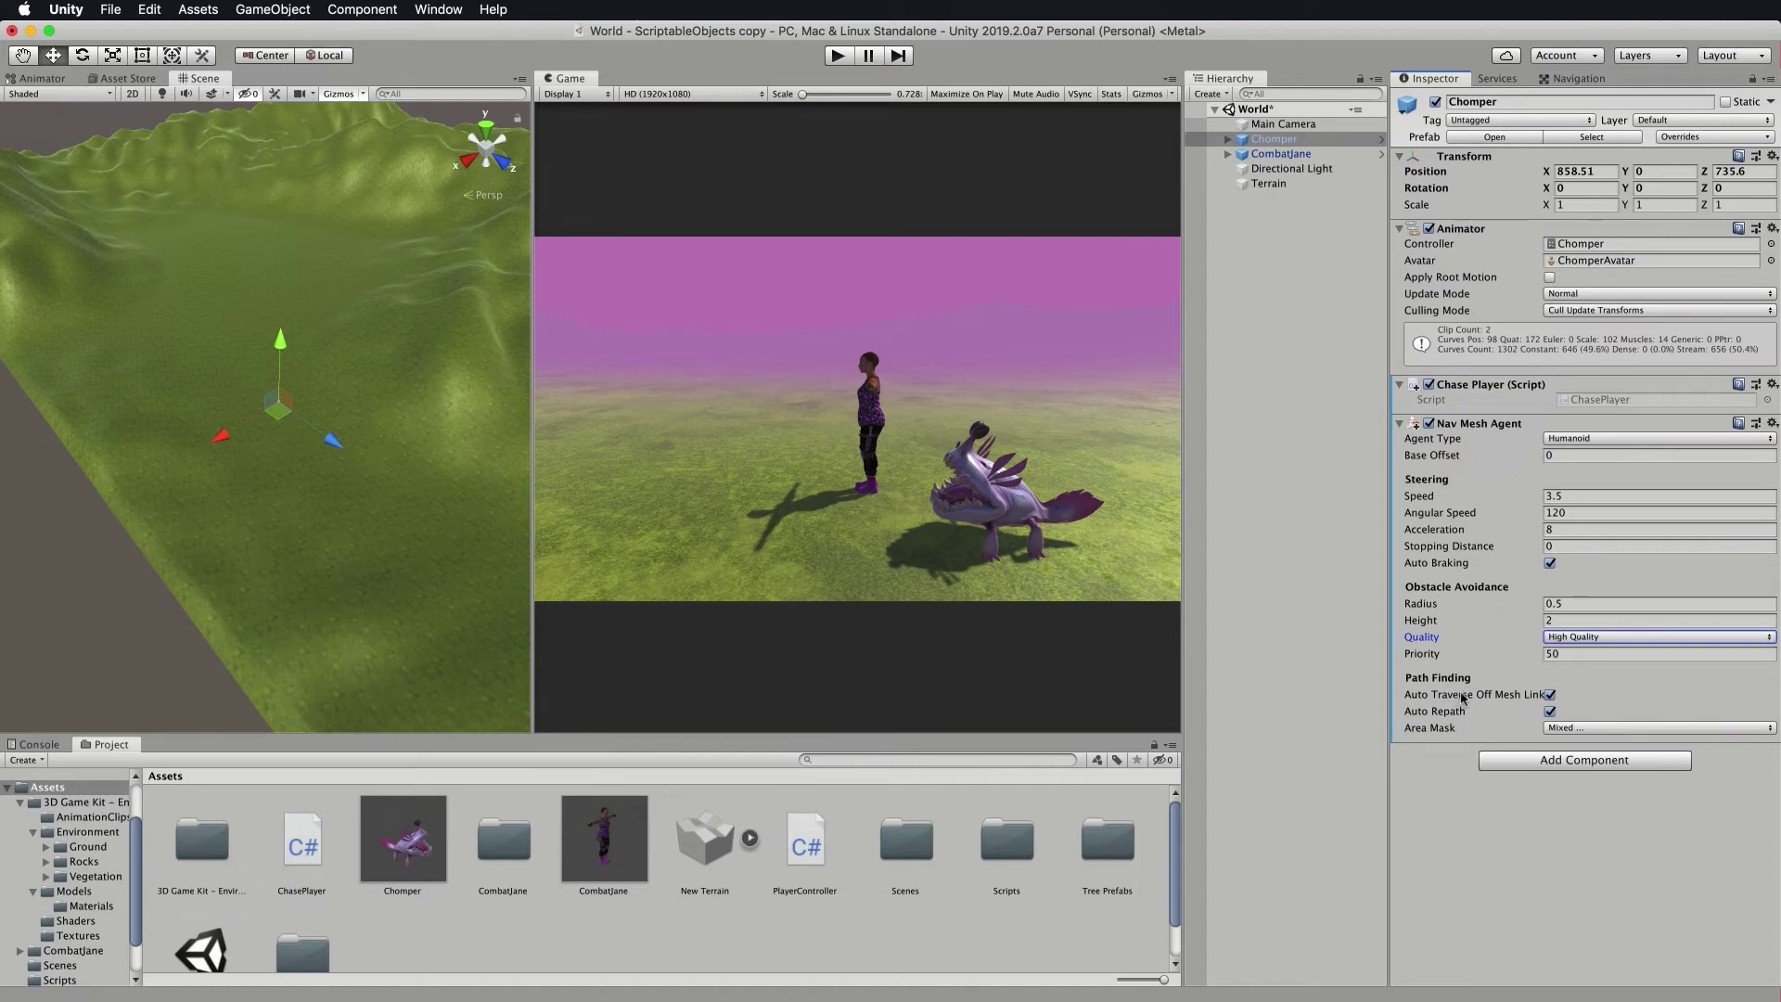
Run the game to test the Chomper chasing the player, and end play mode.
left_click(842, 57)
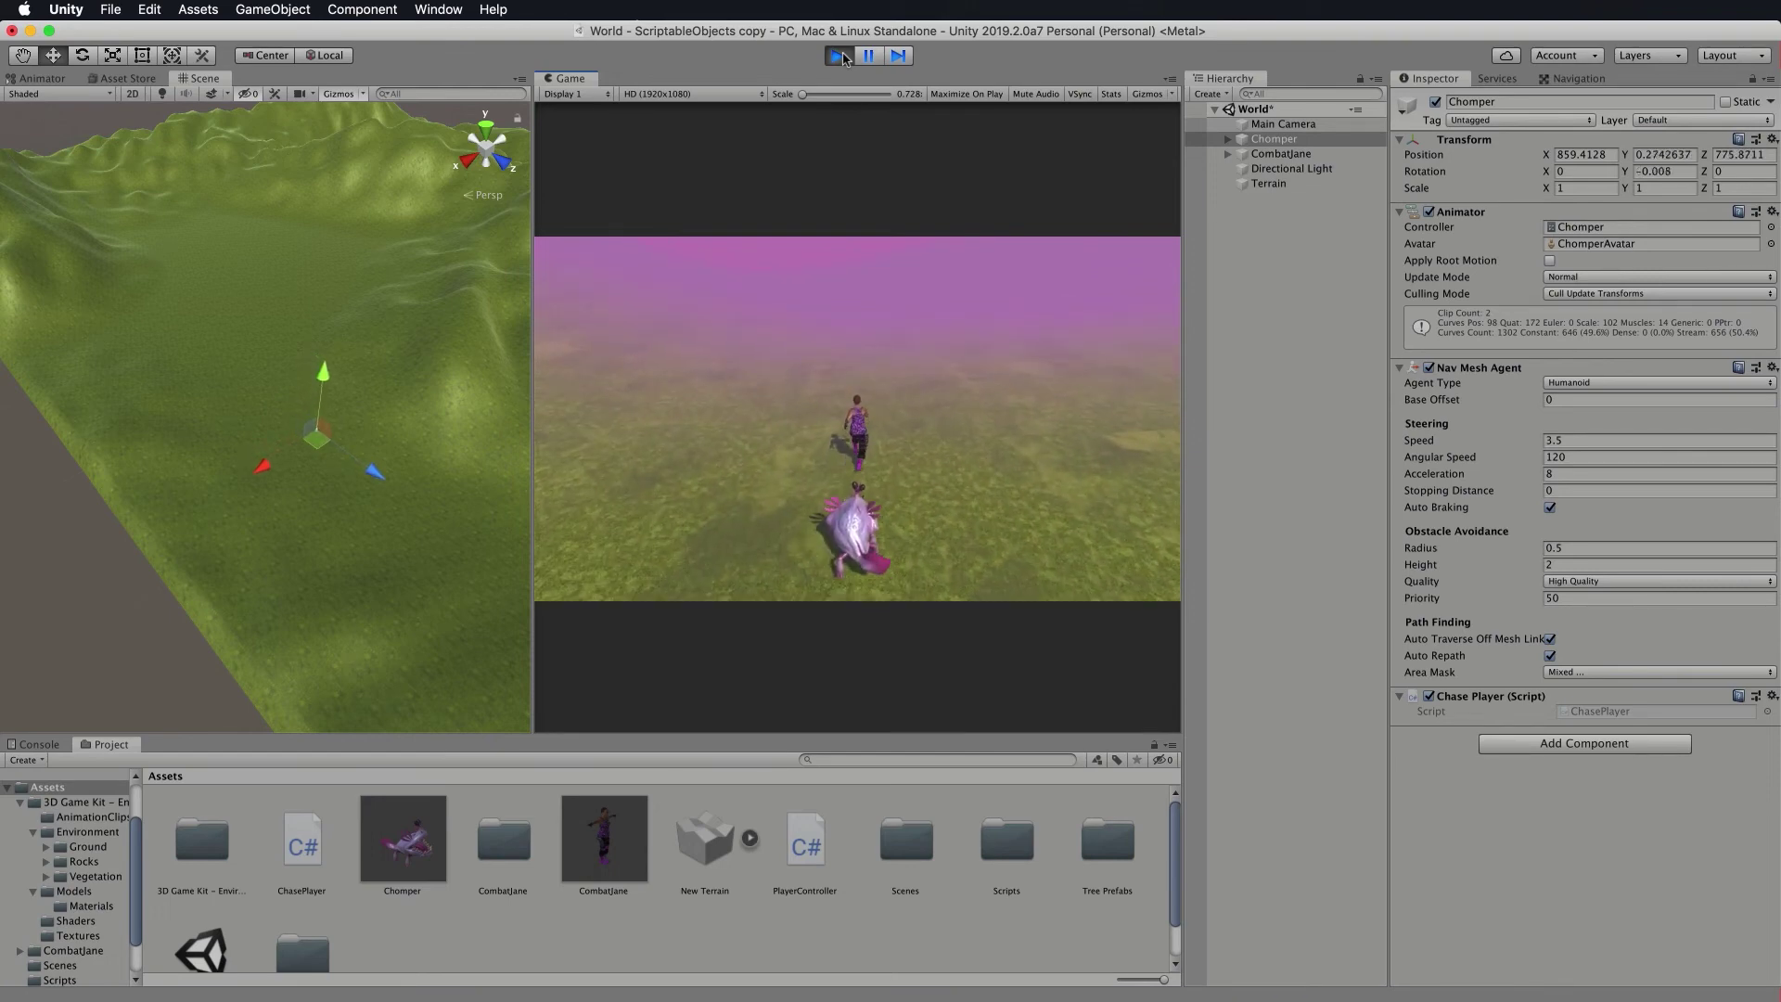
left_click(840, 55)
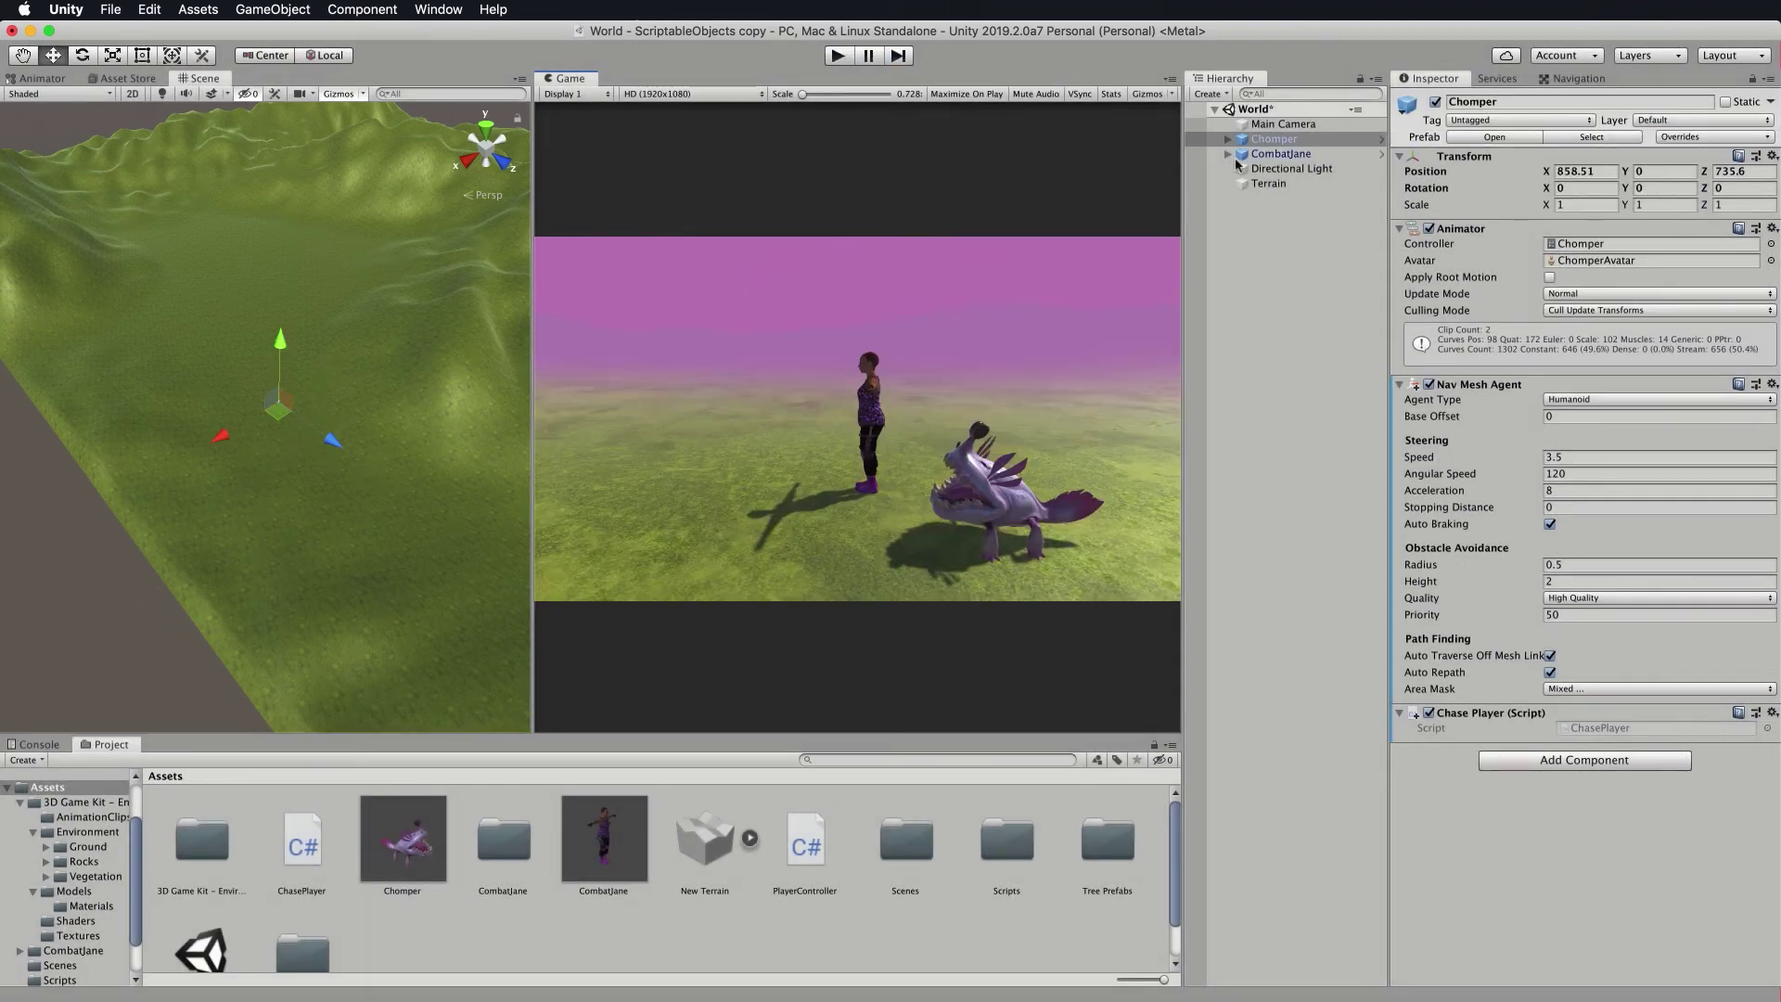
Set the stopping distance of the Chomper's Nav Mesh Agent to 2.
left_click(1289, 140)
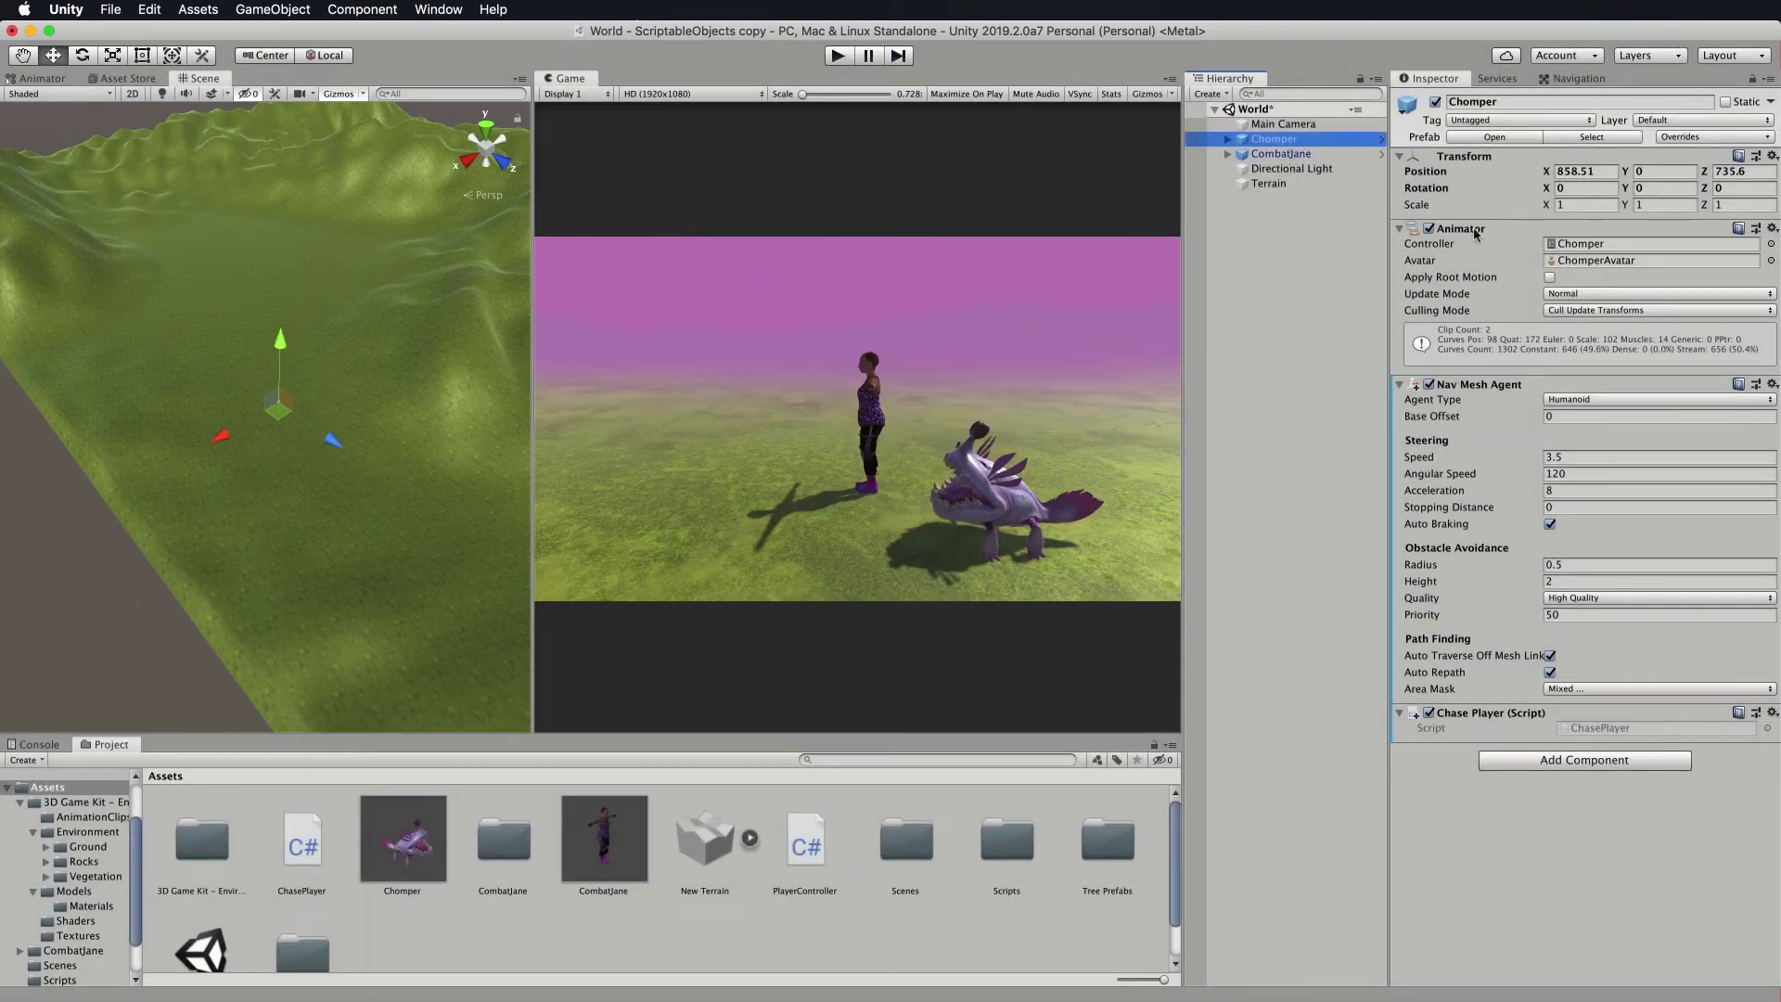
left_click(1566, 508)
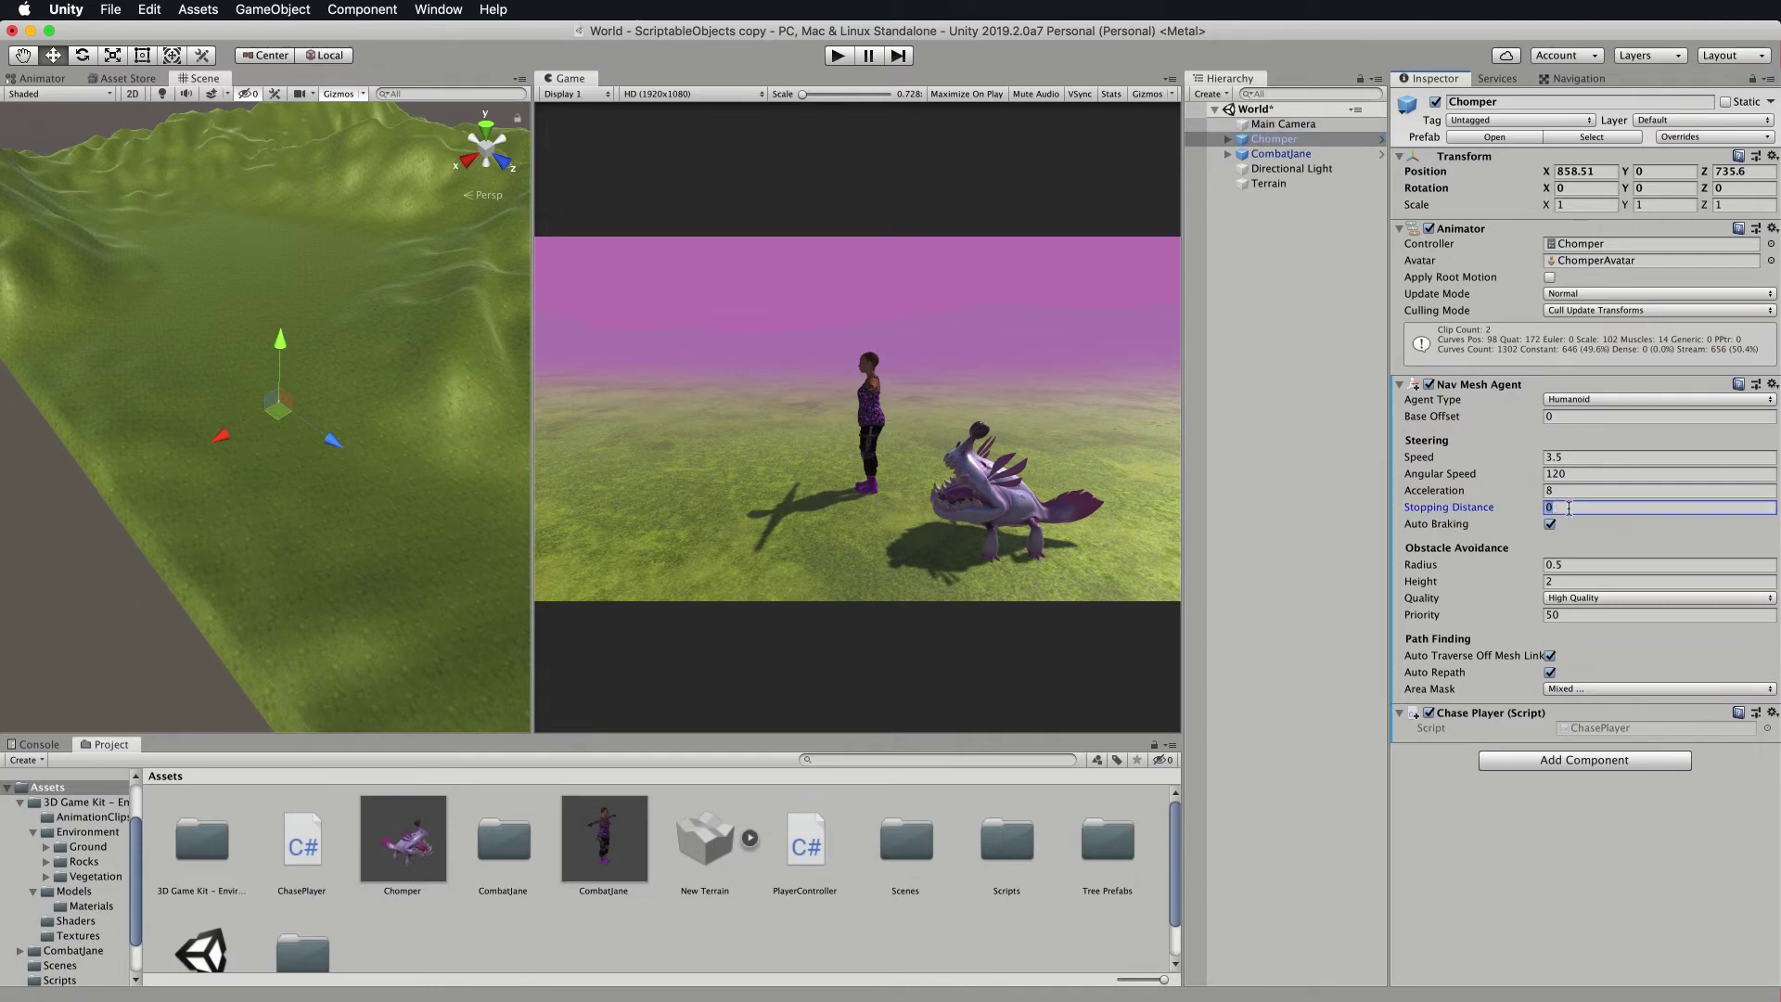
left_click(1573, 490)
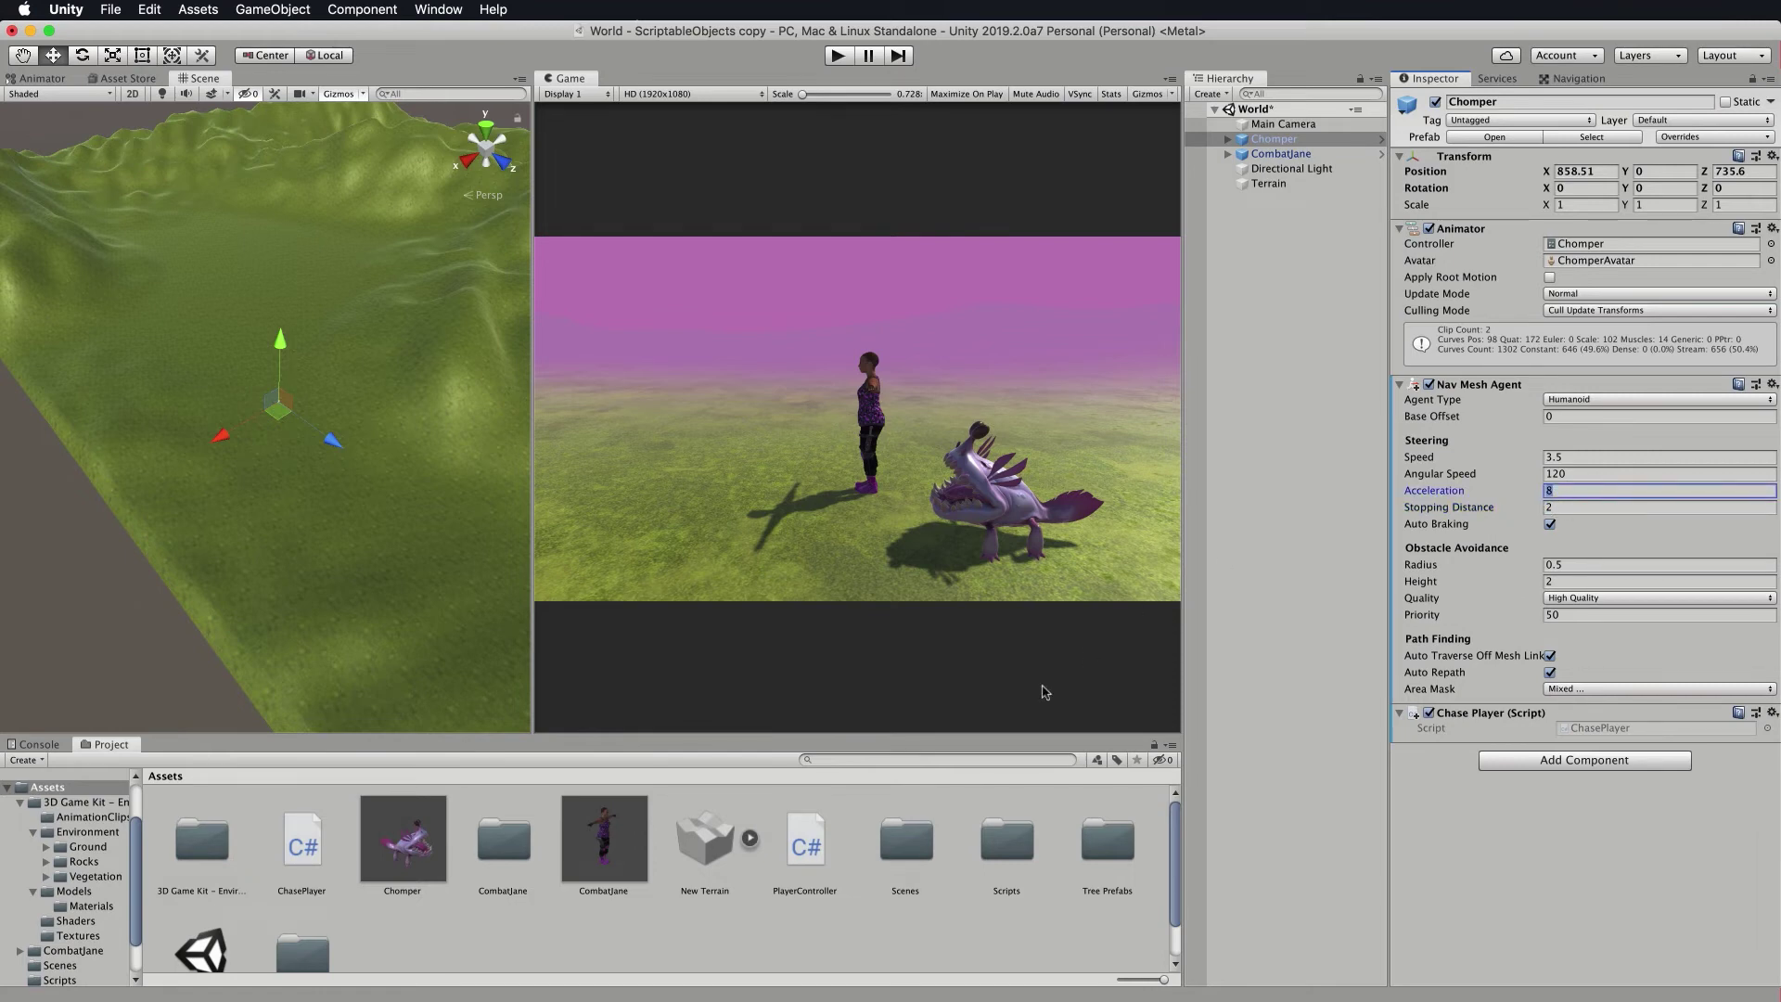
Open the ChasePlayer script and declare Animator anim; below the NavMeshAgent agent field.
double_click(301, 839)
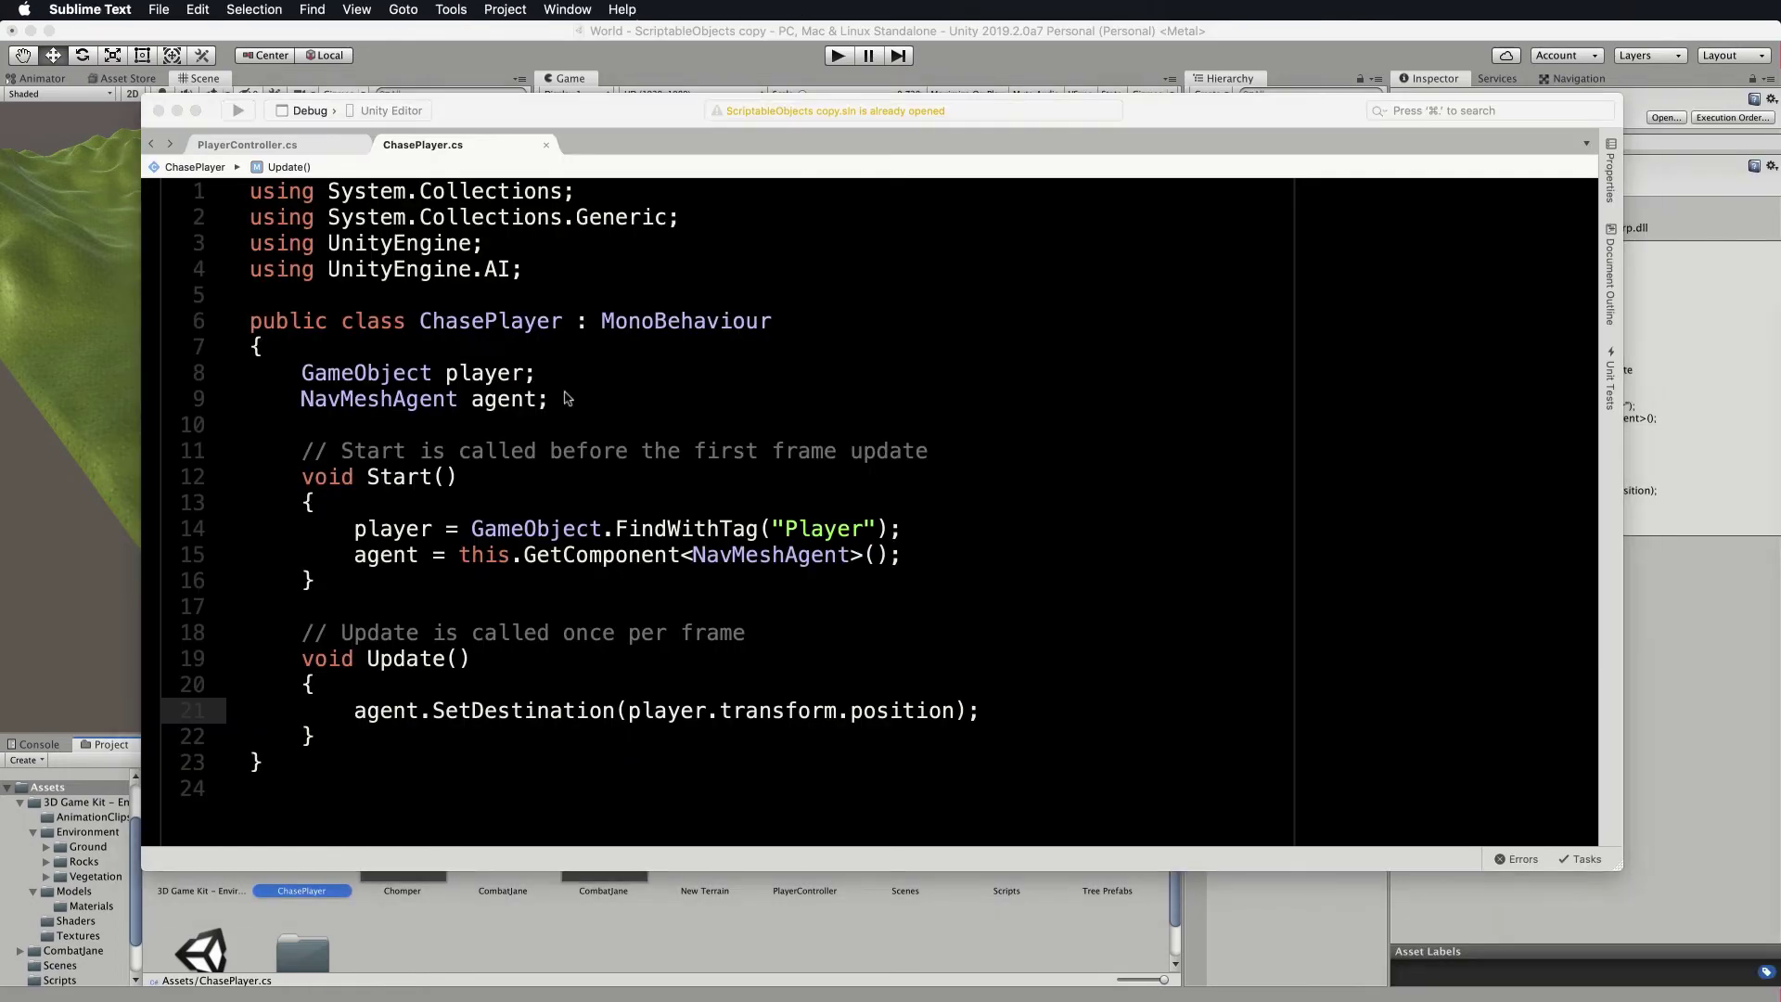
left_click(572, 400)
key("Return")
type("A")
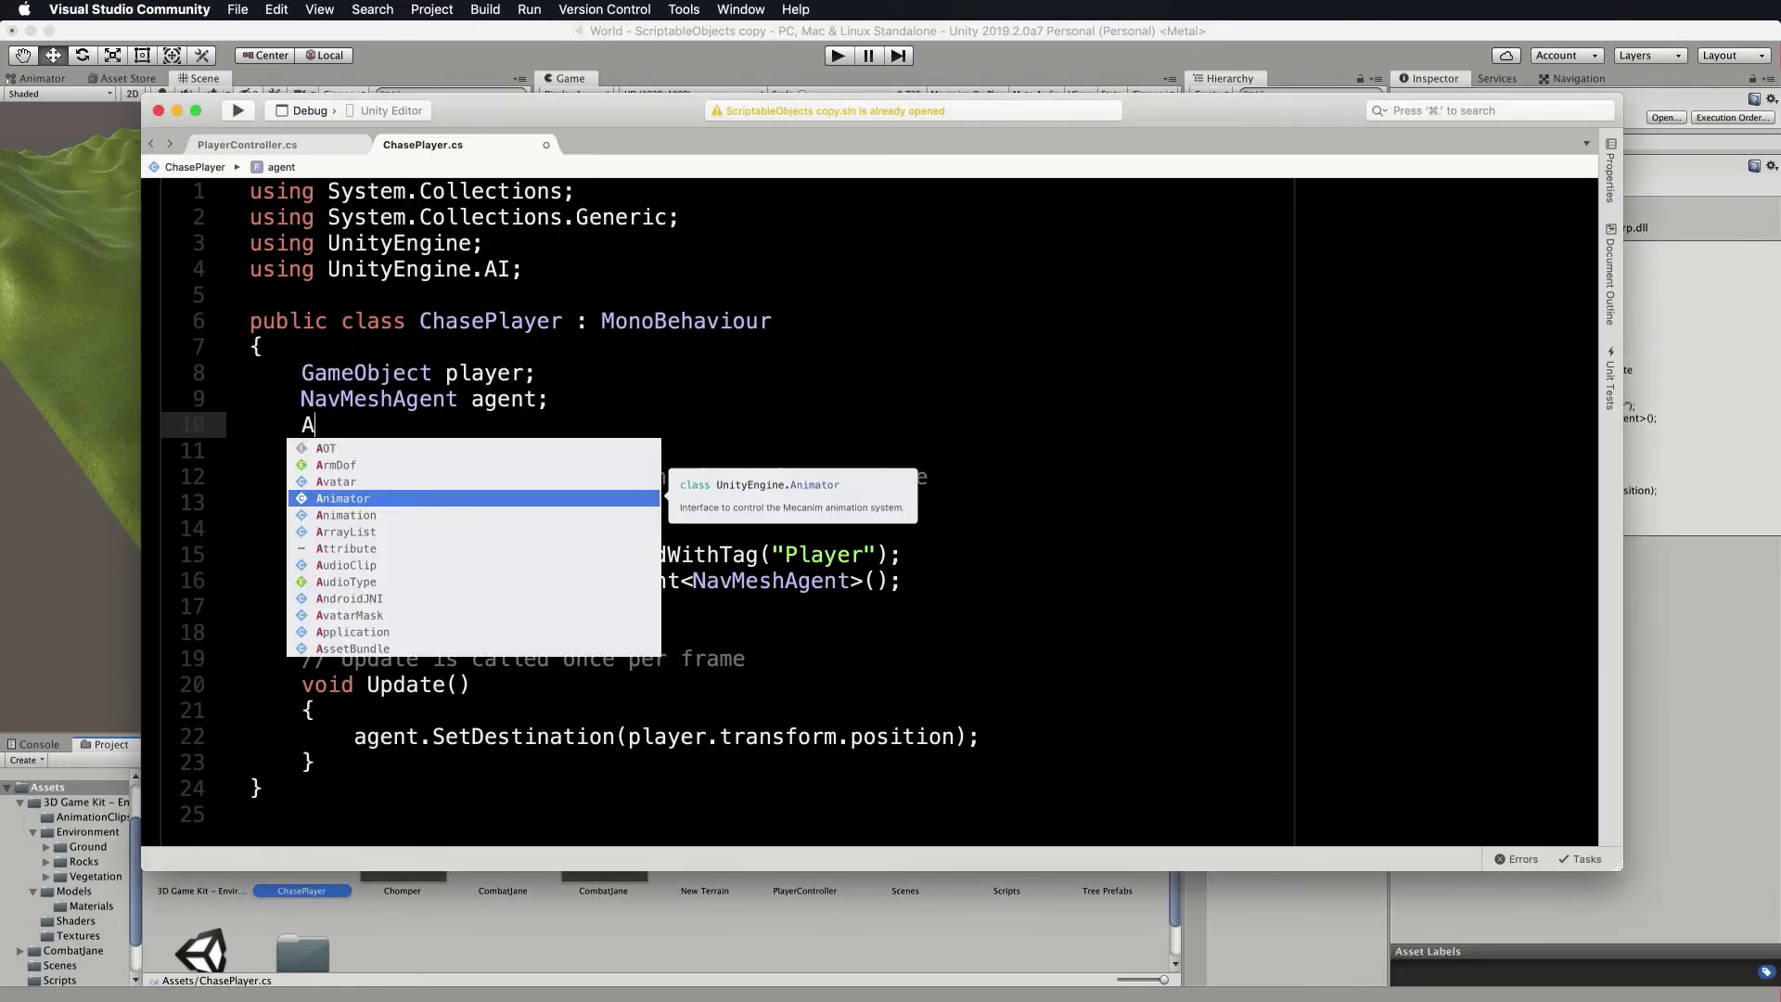
type("nim")
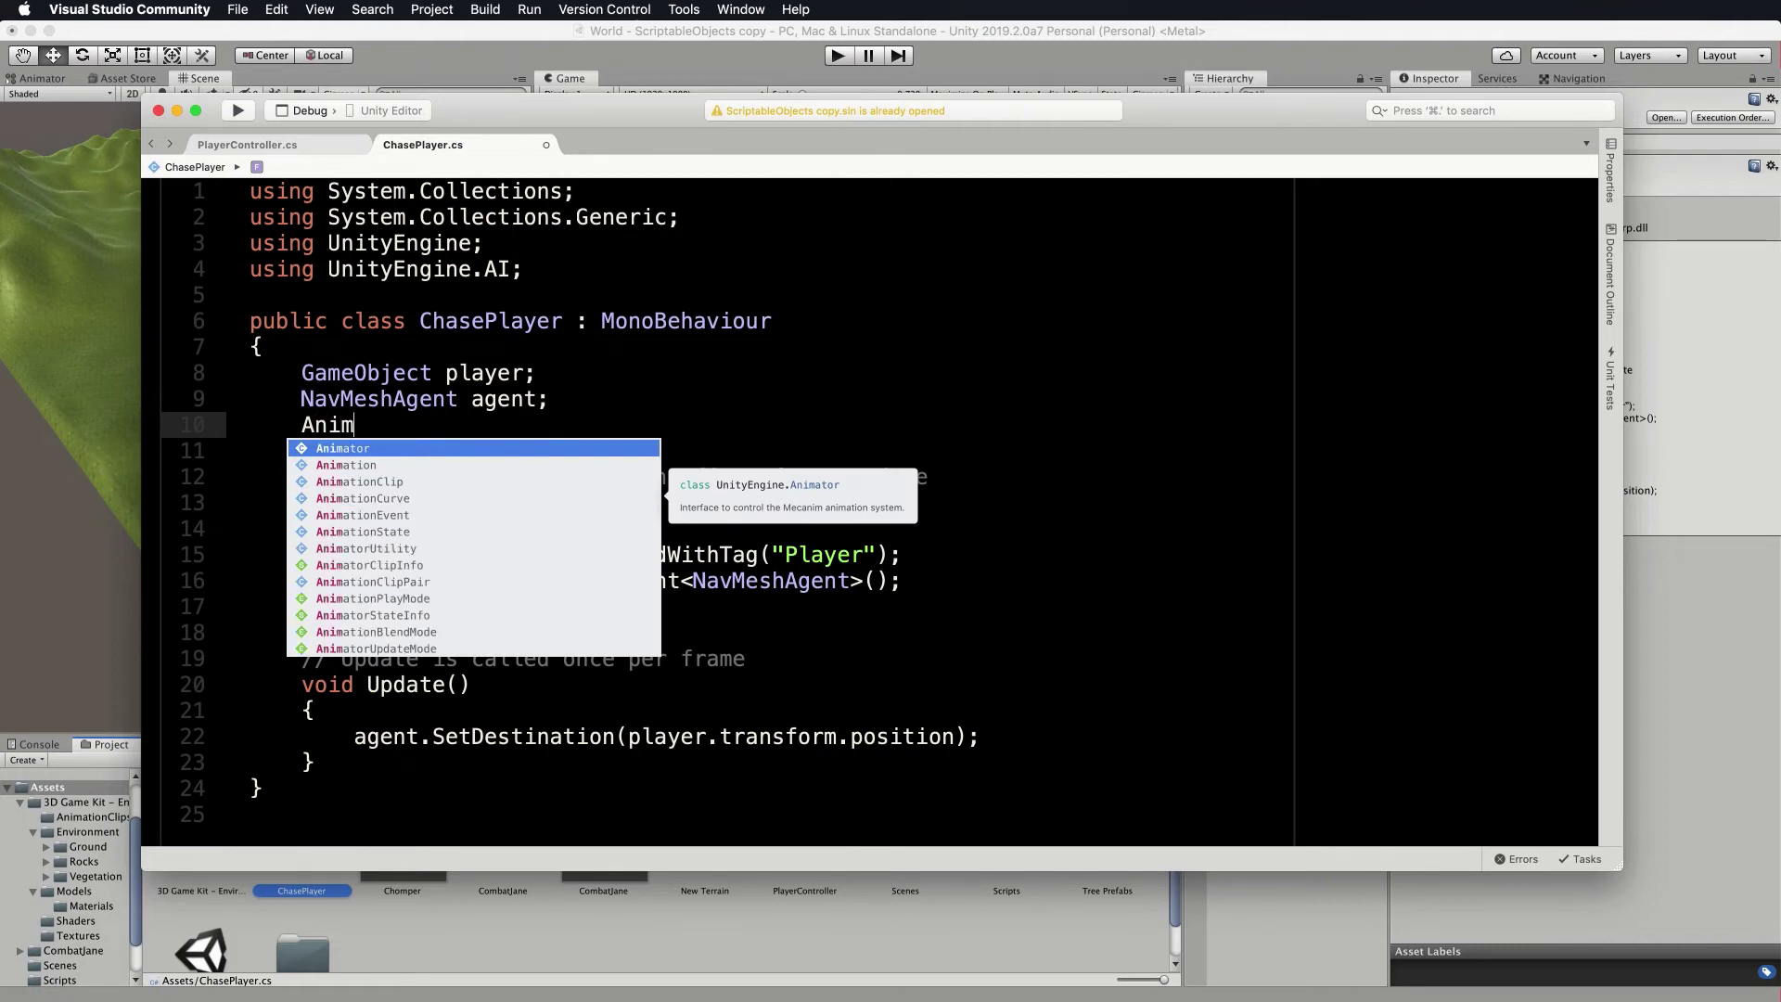
type("ator a")
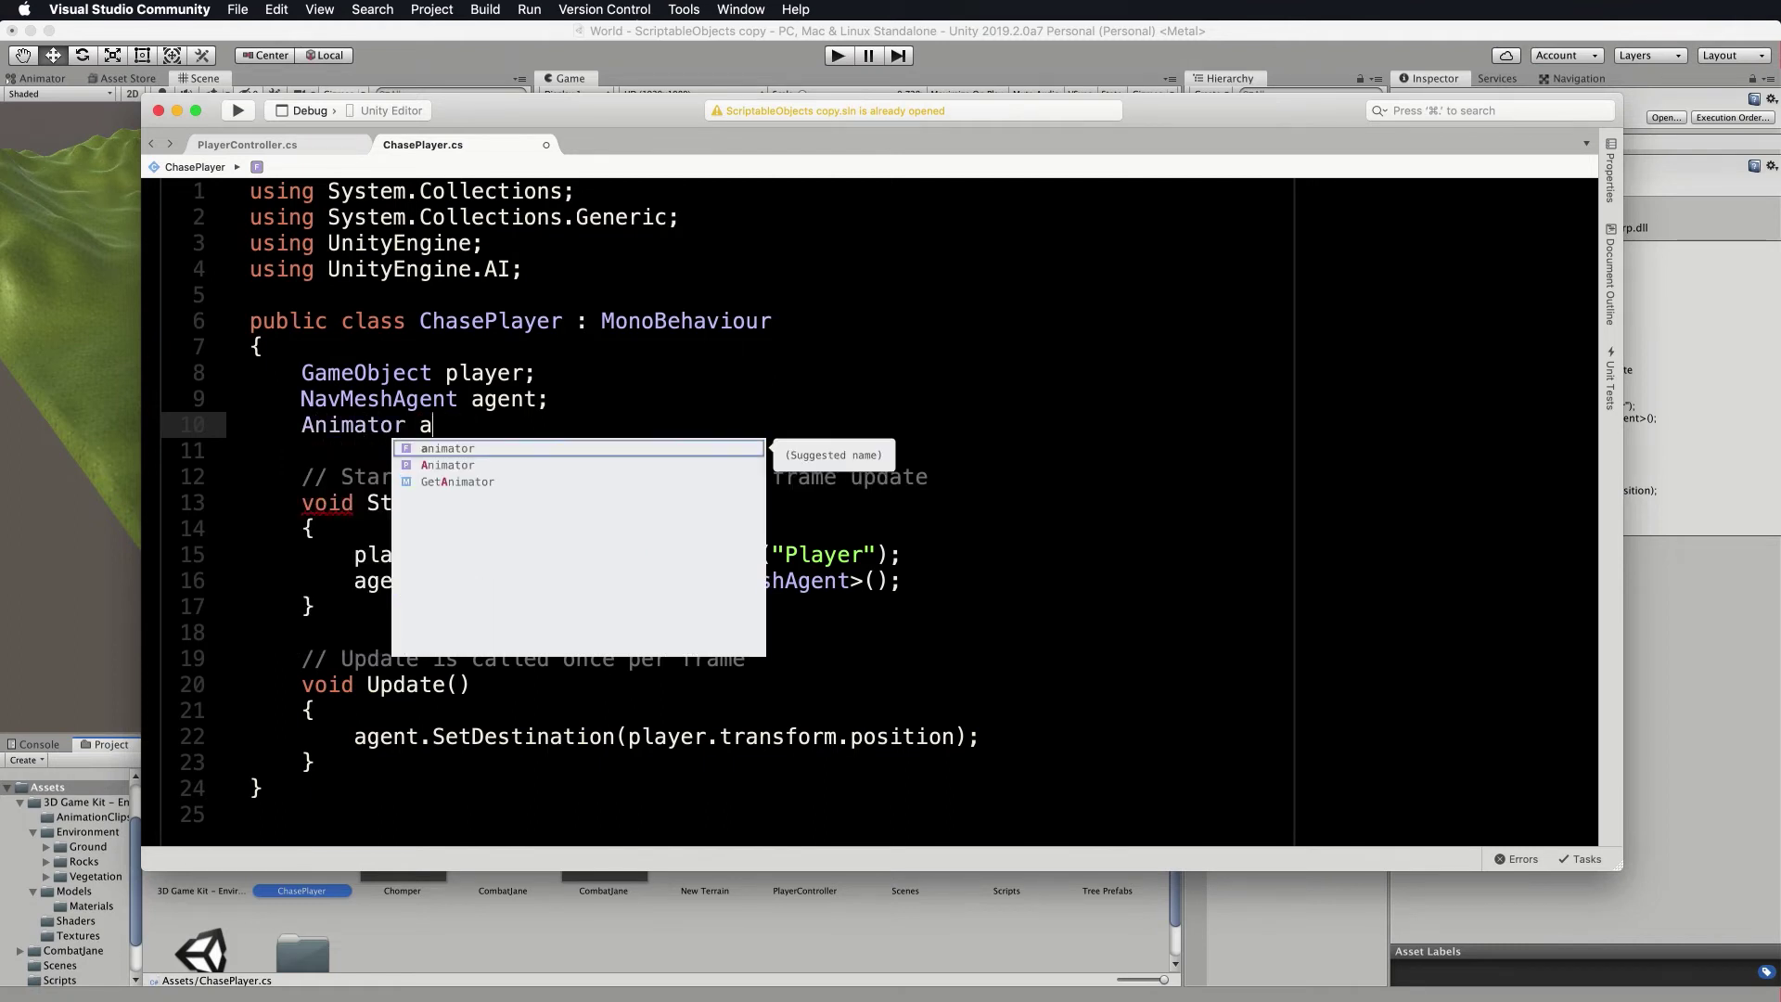
type("nim;")
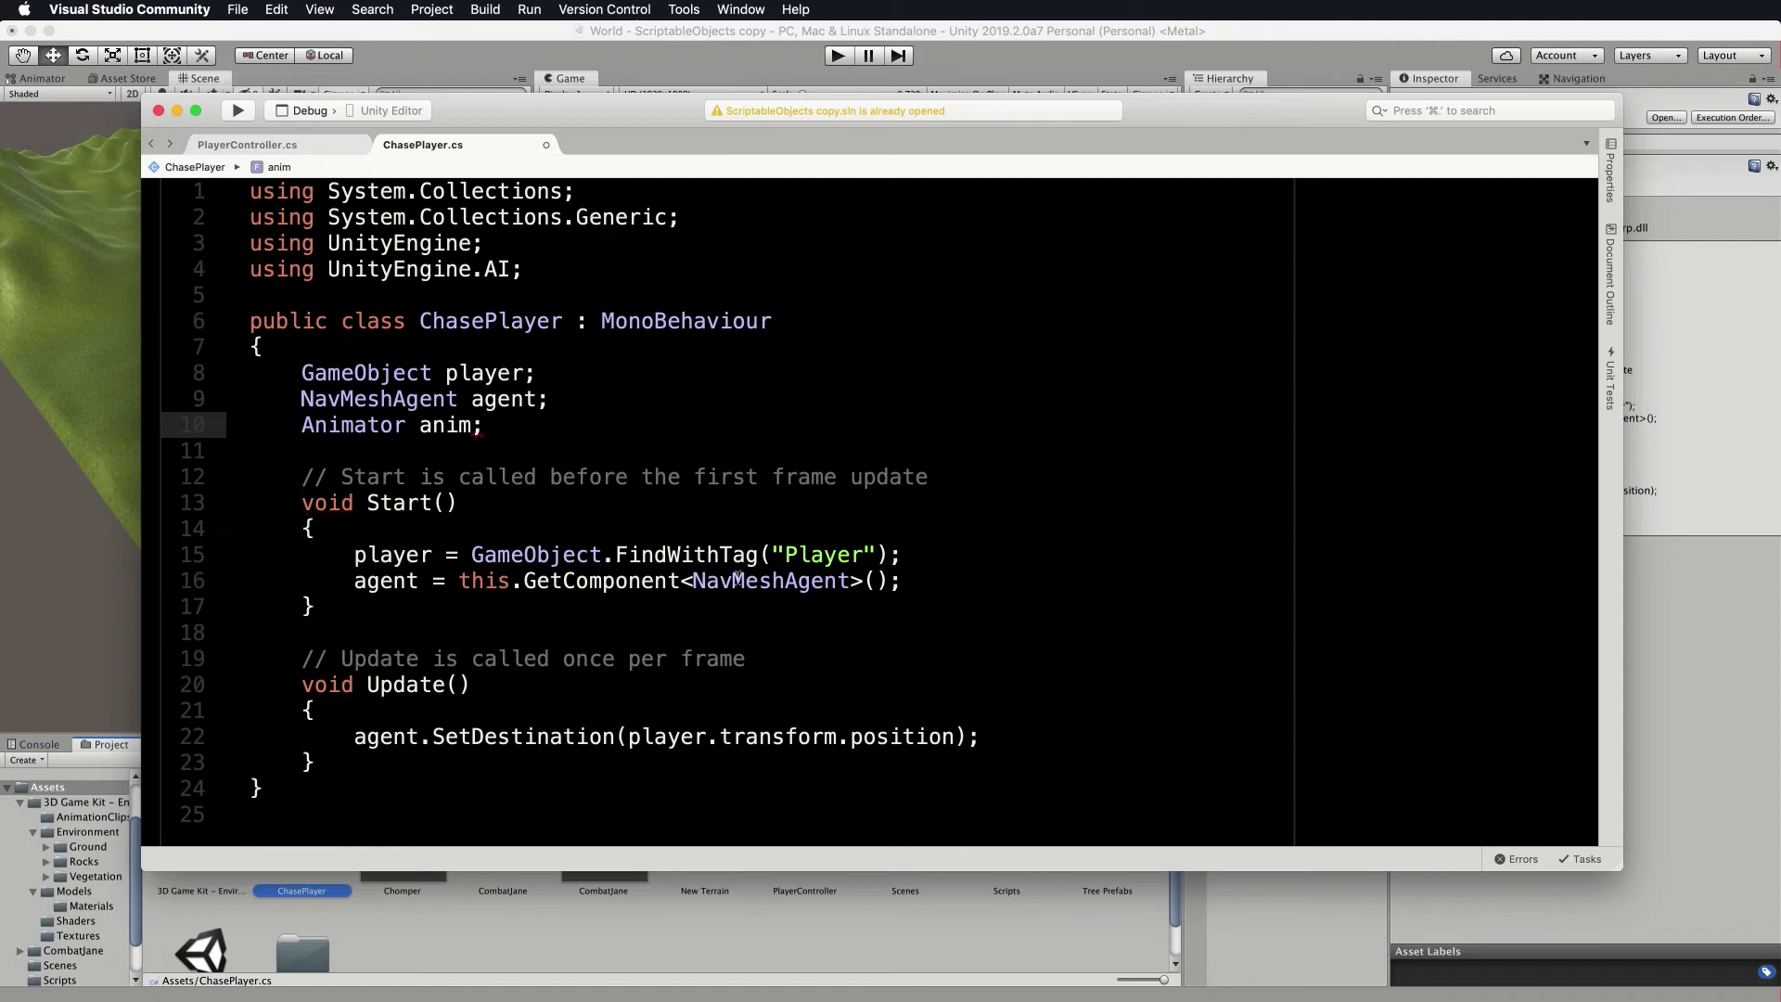
In Start(), below the agent assignment, add the line anim = this.GetComponent<Animator>();.
left_click(928, 584)
key("Return")
type("an")
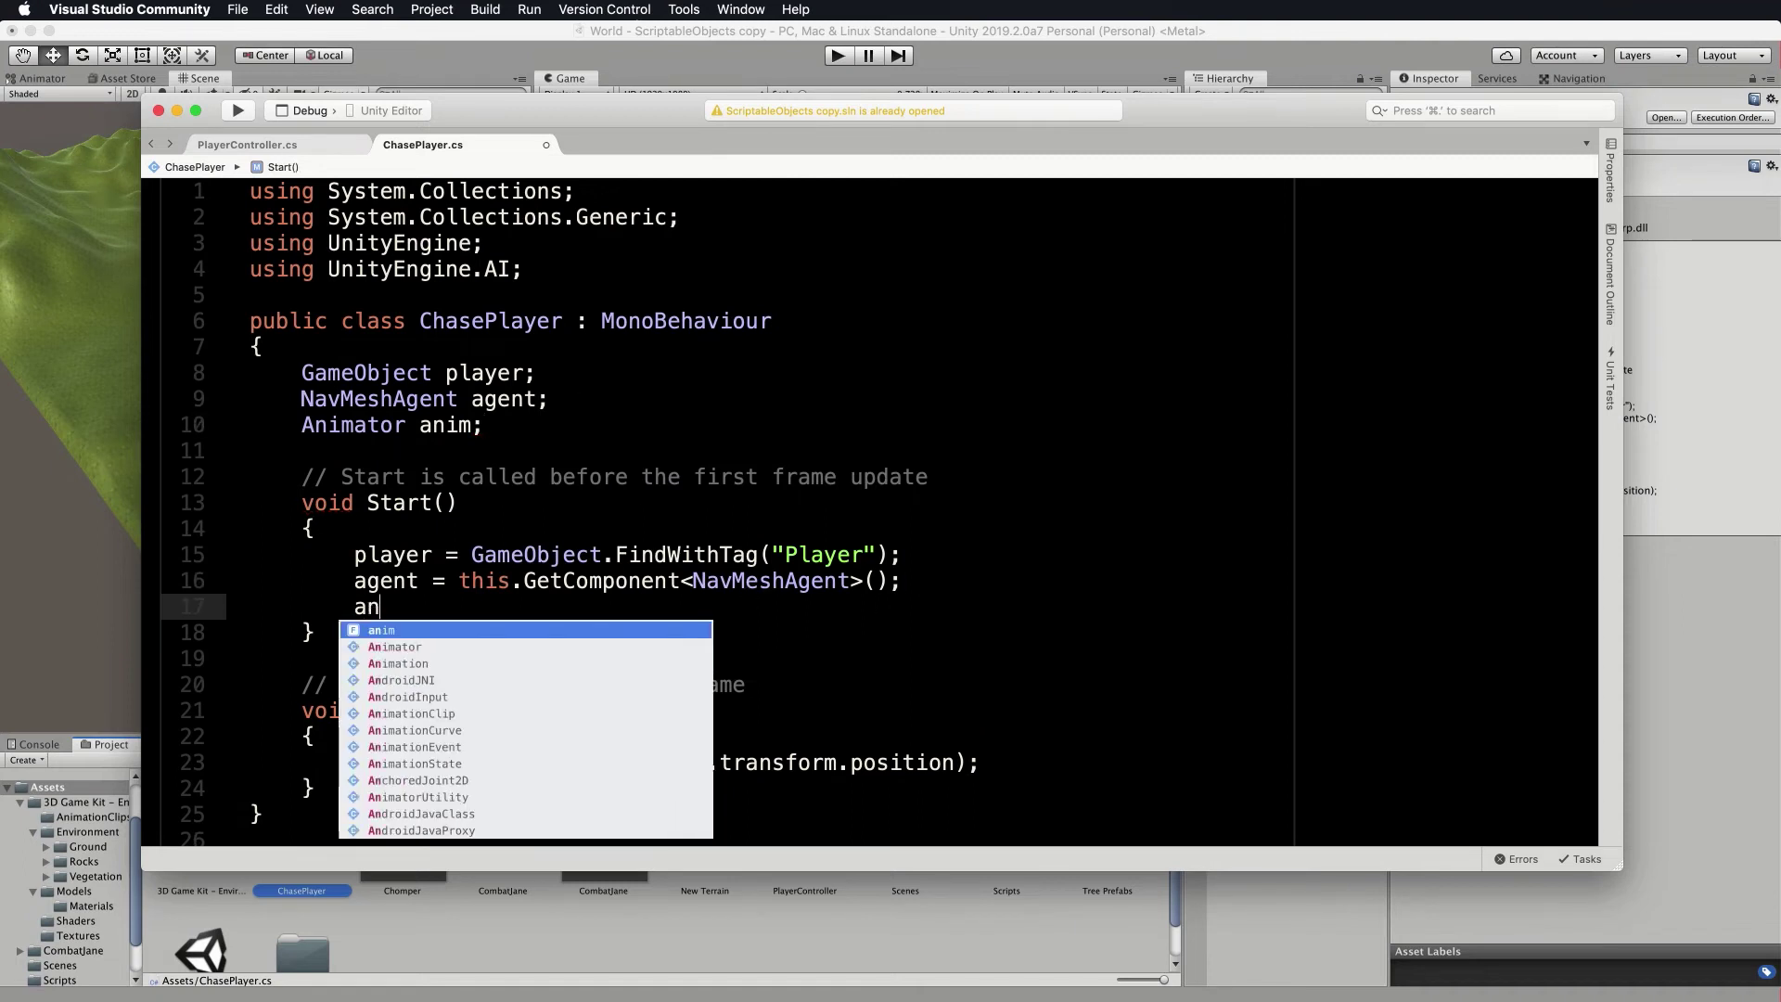
type("im = ")
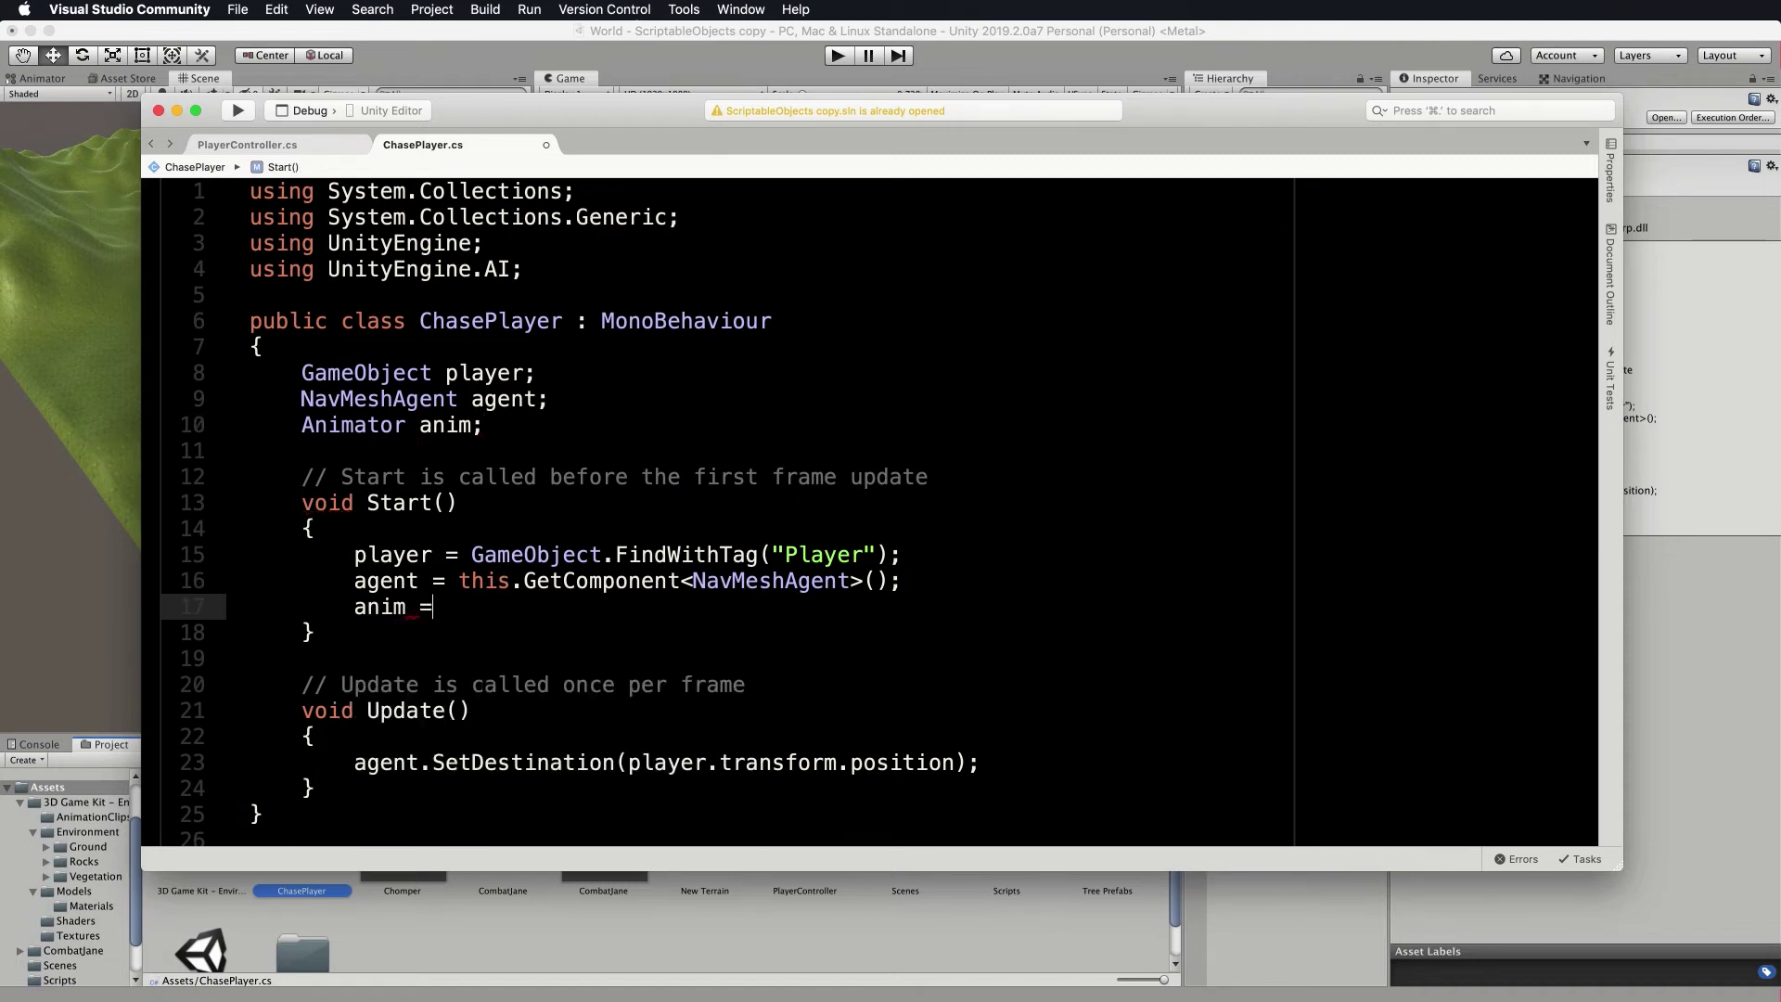
type("this.G")
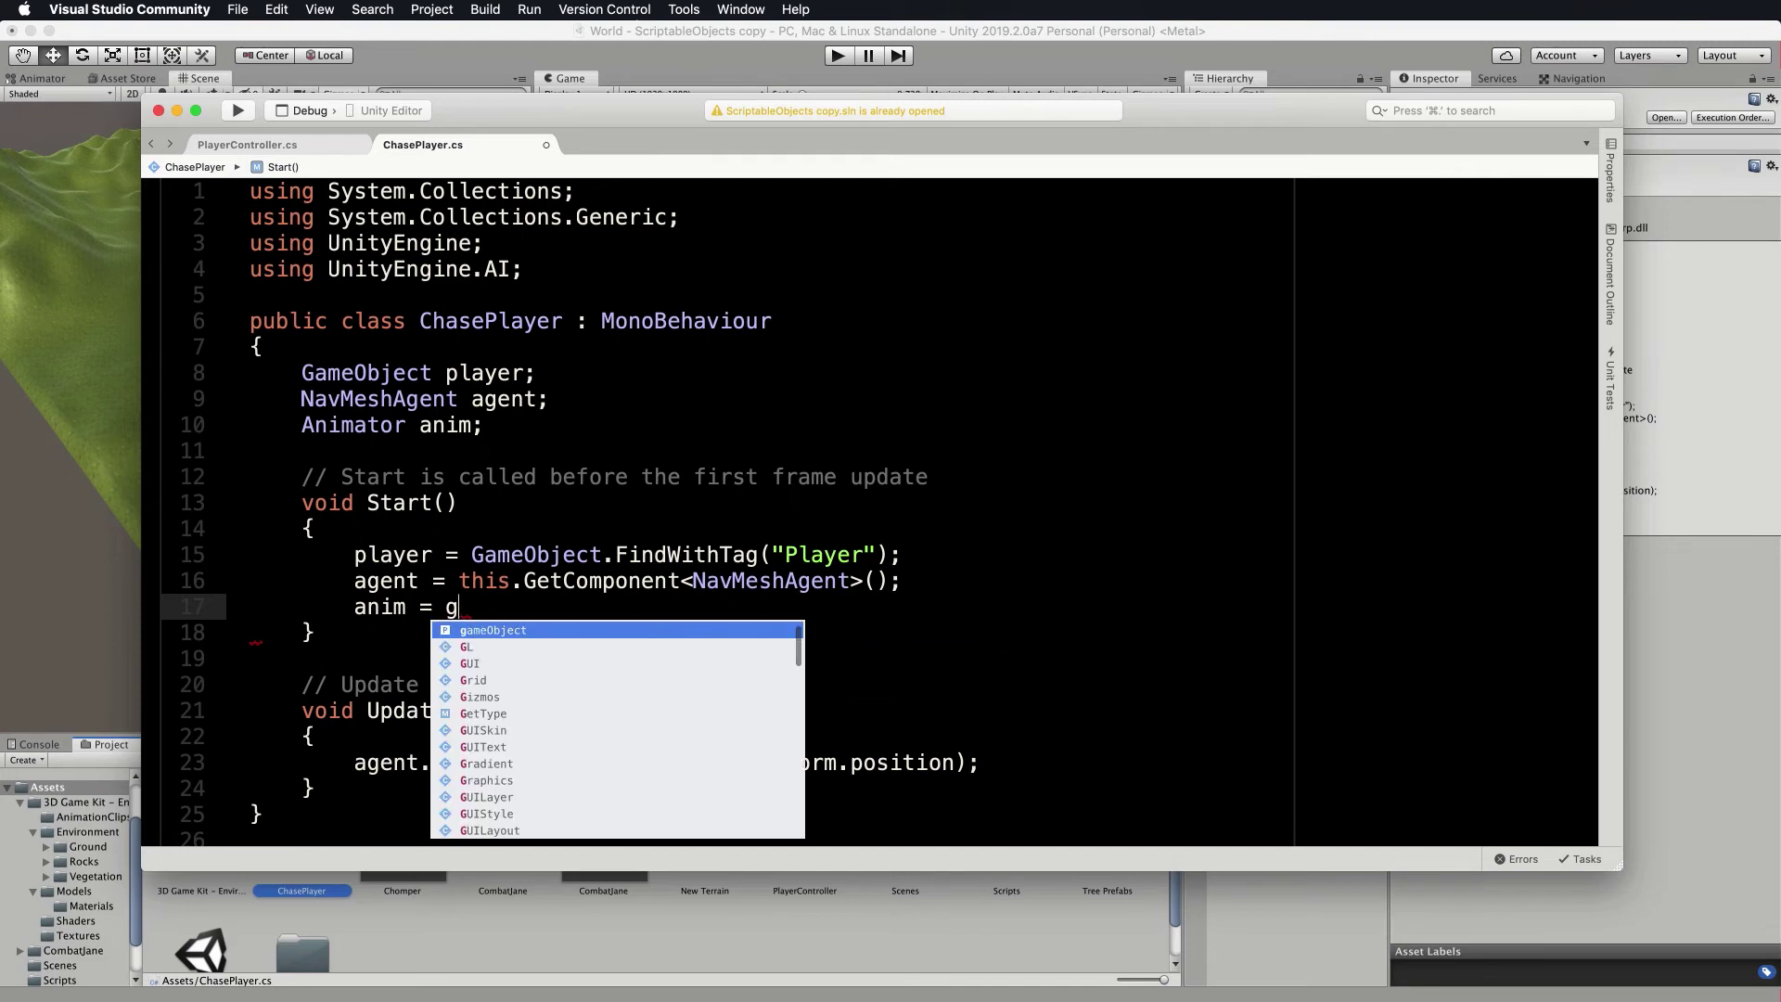
type("et")
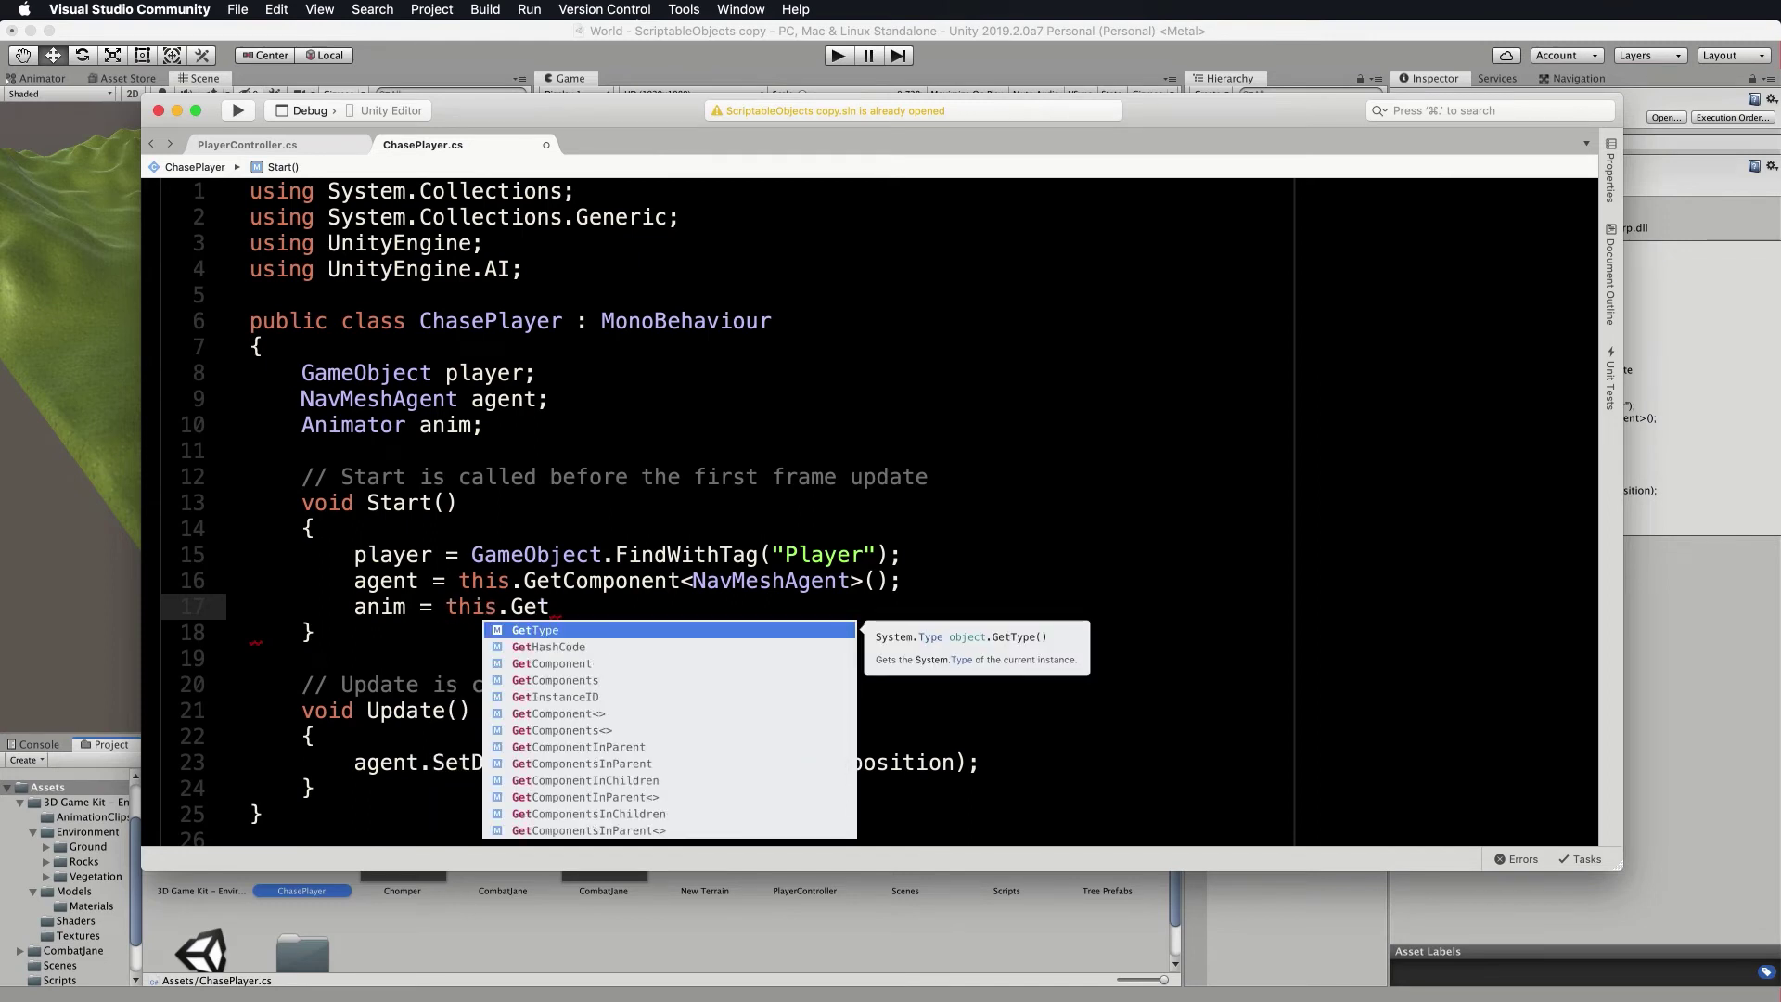
type("C")
key("Return")
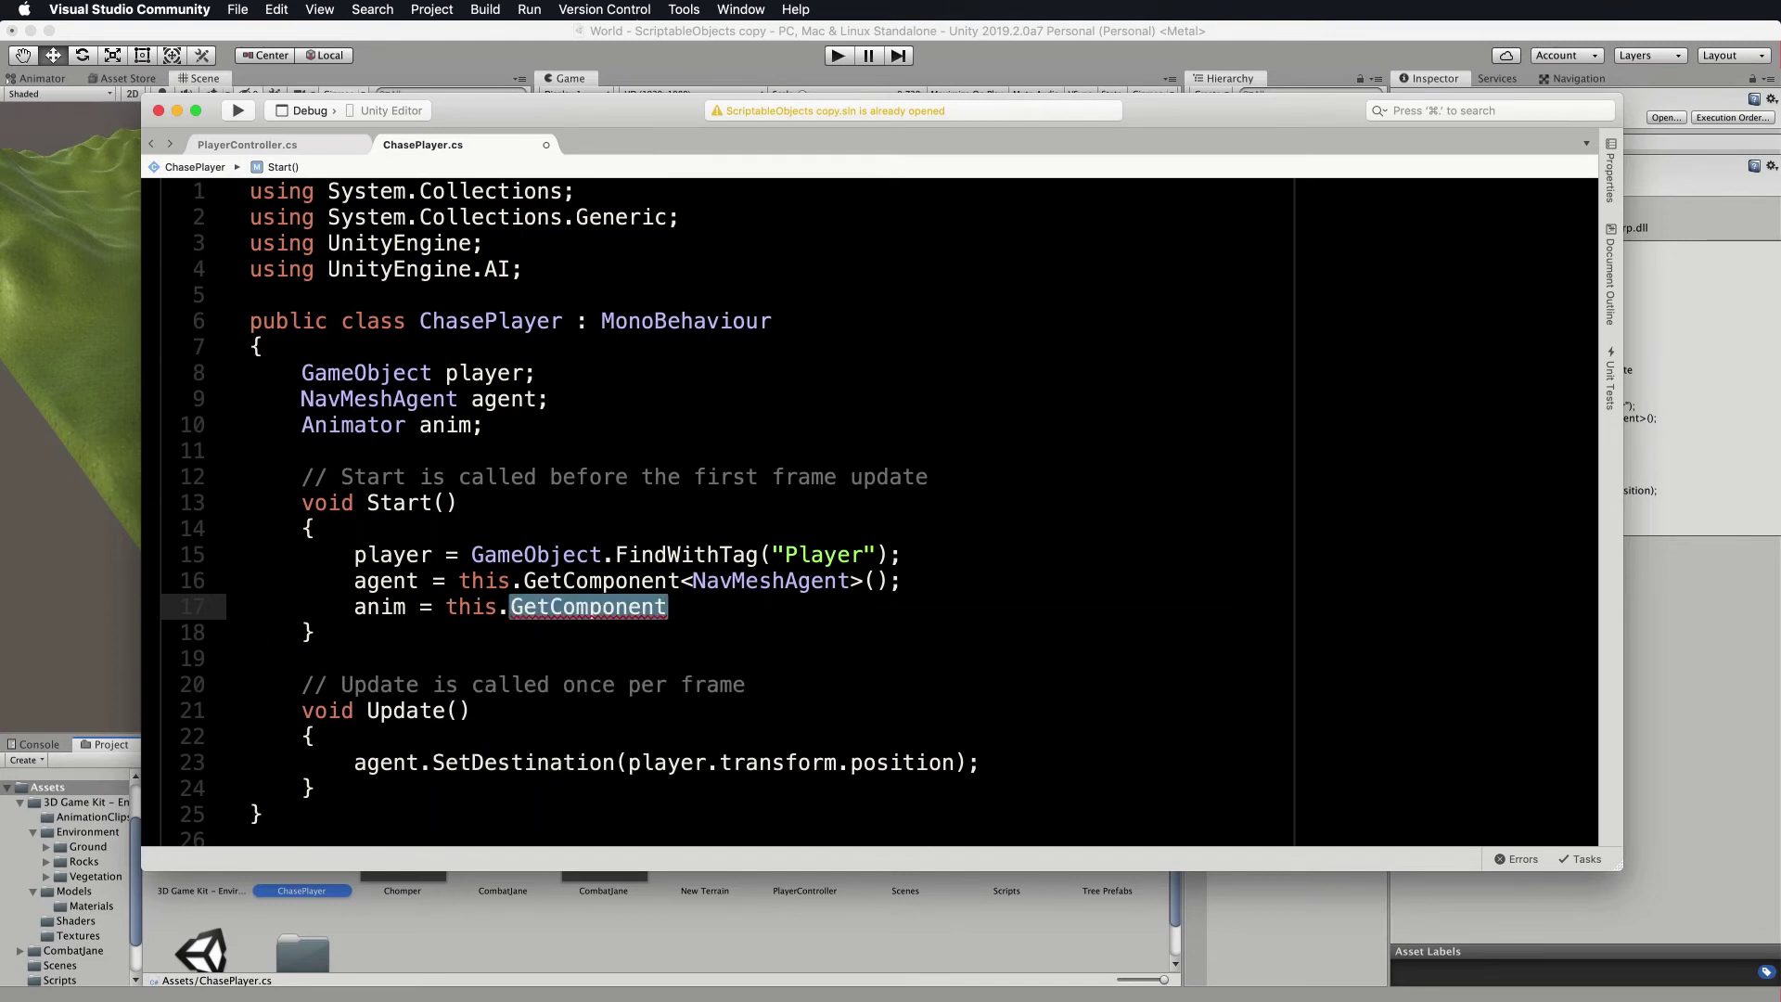
type("<Anim")
key("Return")
type(">();")
In Update(), below the SetDestination call, add an if statement with the condition agent.remainingDistance <= 2.
scroll(1100, 647, "down", 3)
left_click(1101, 646)
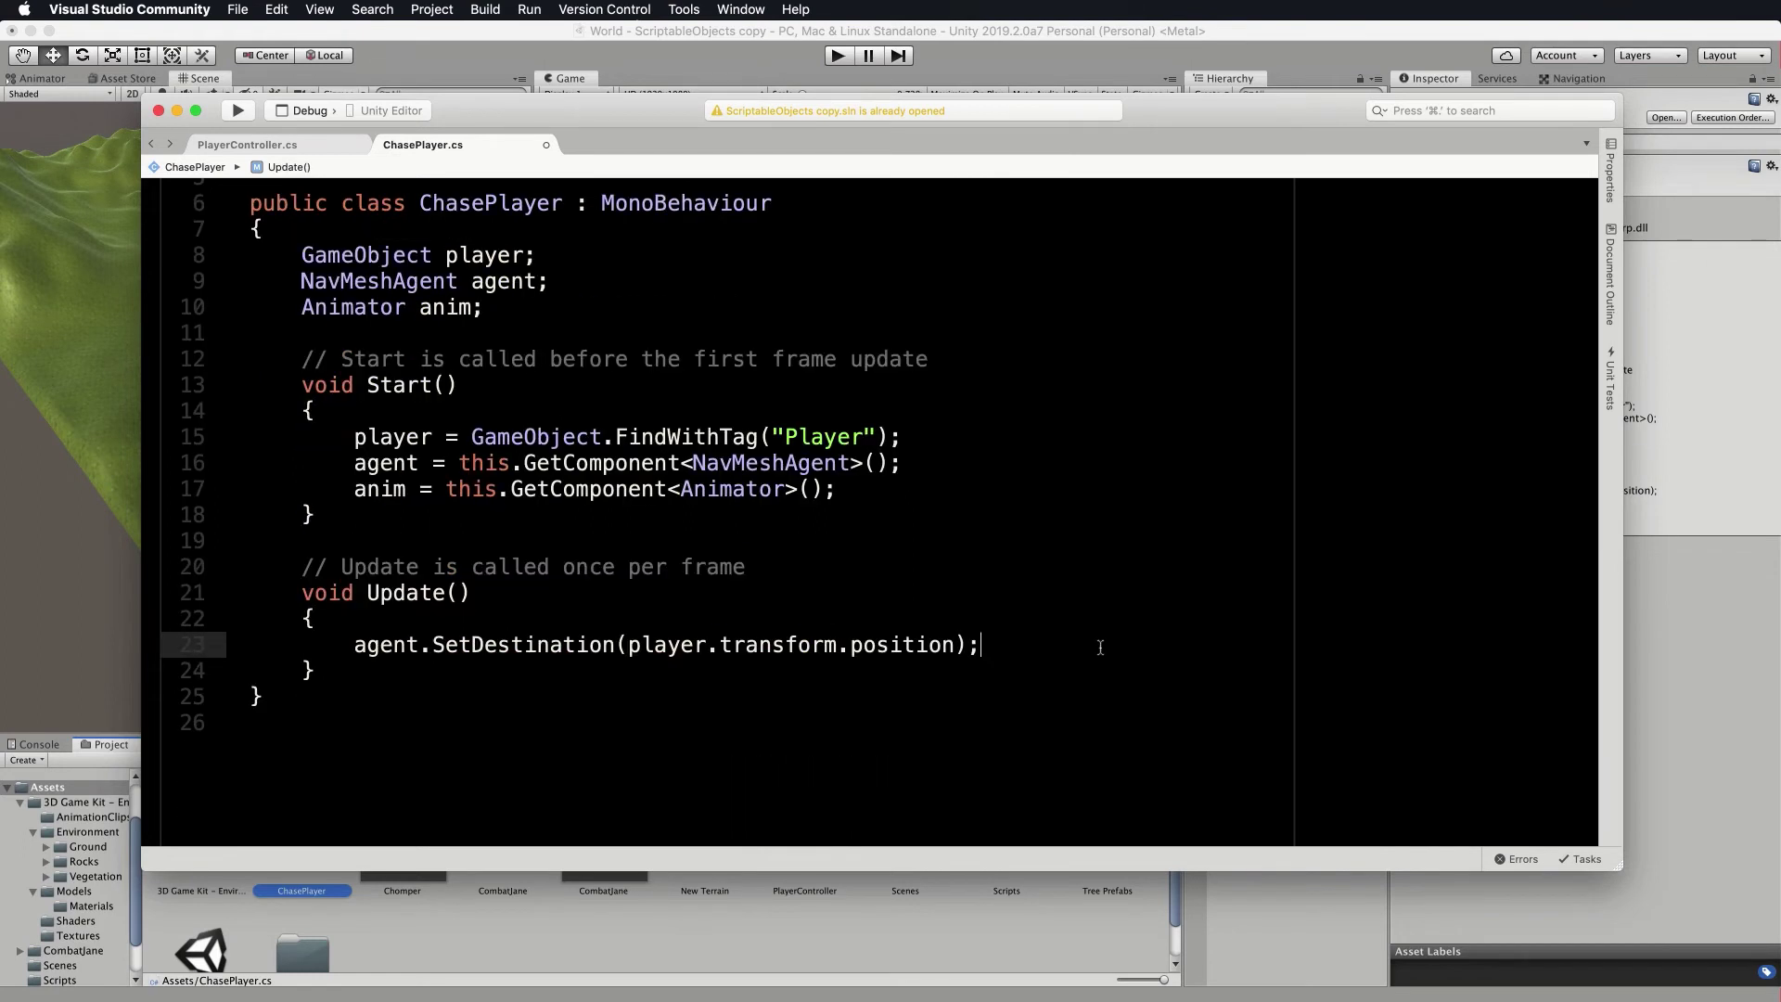
key("Return")
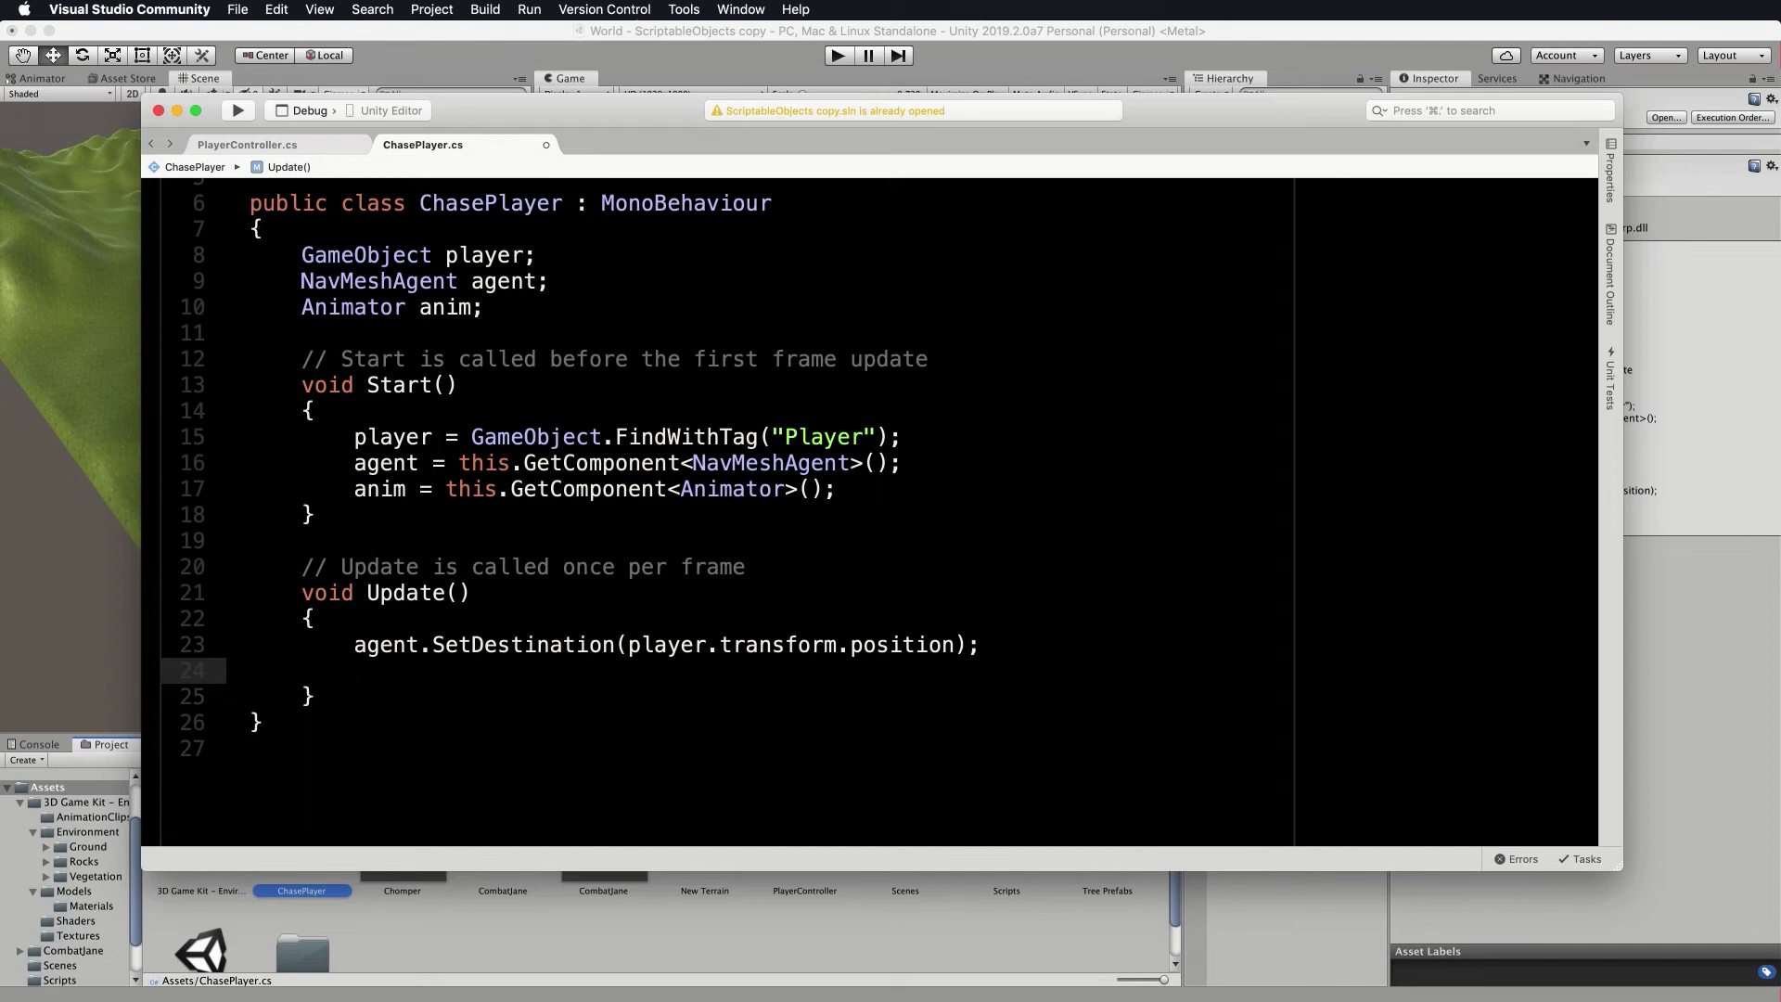
type("i")
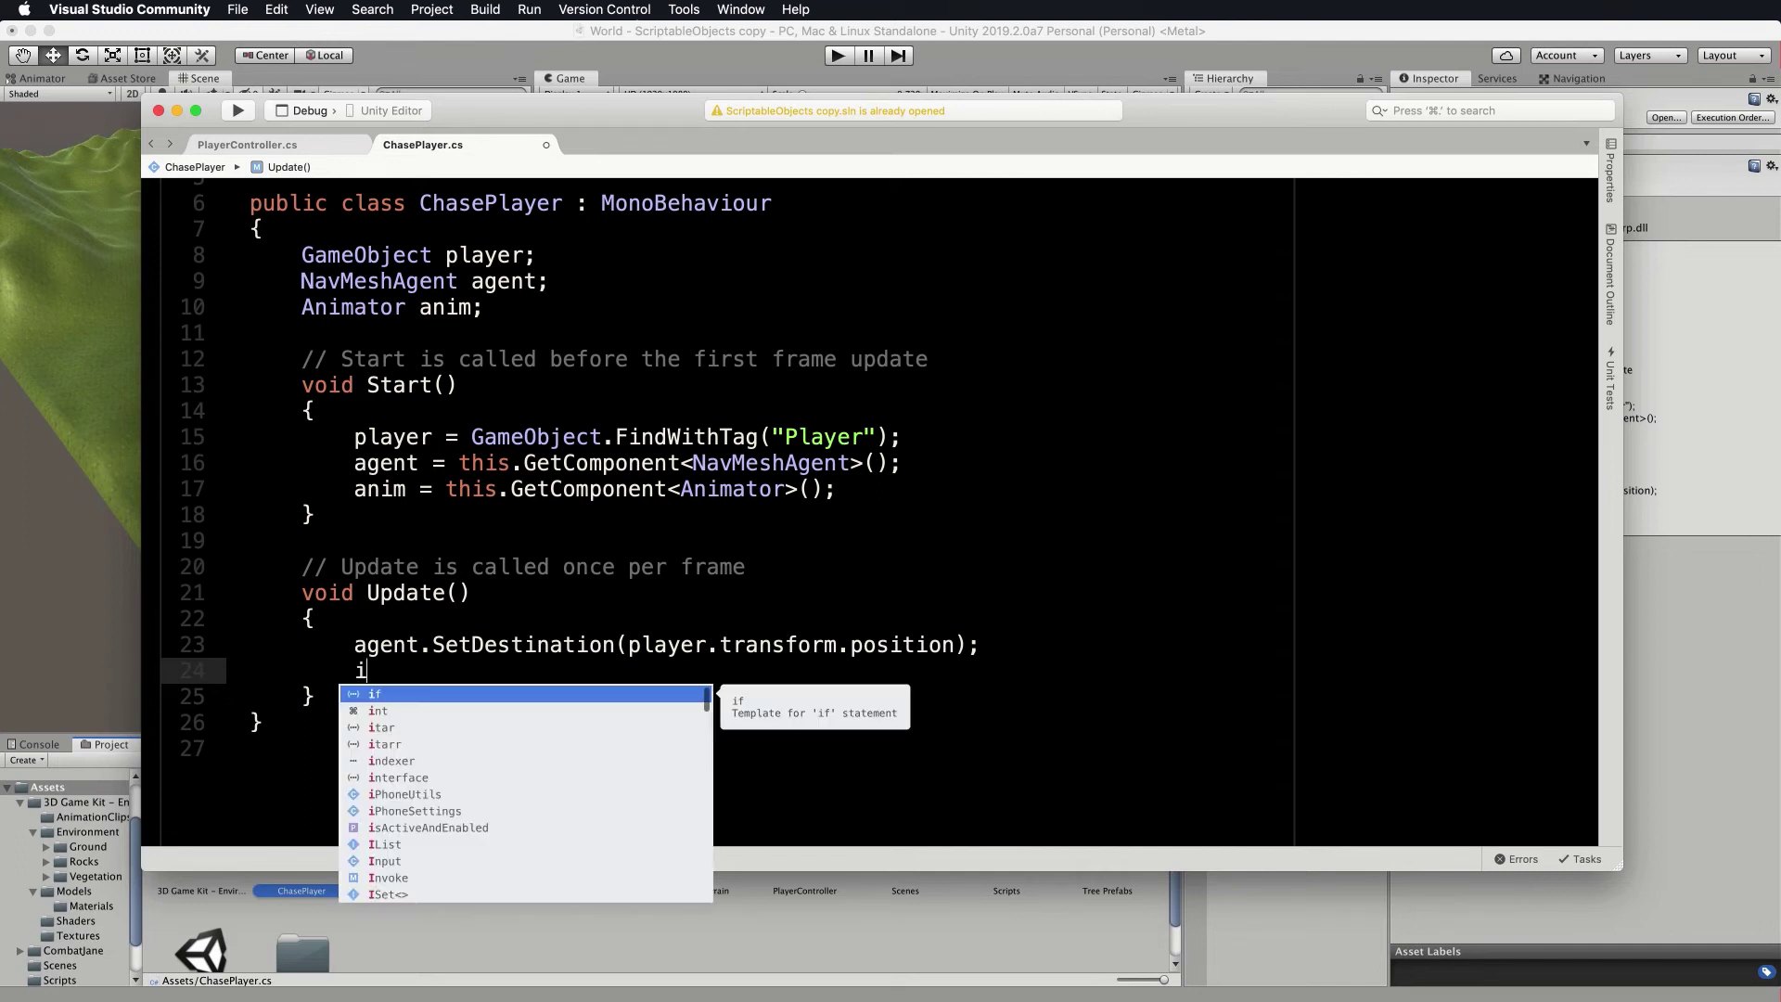
type("f")
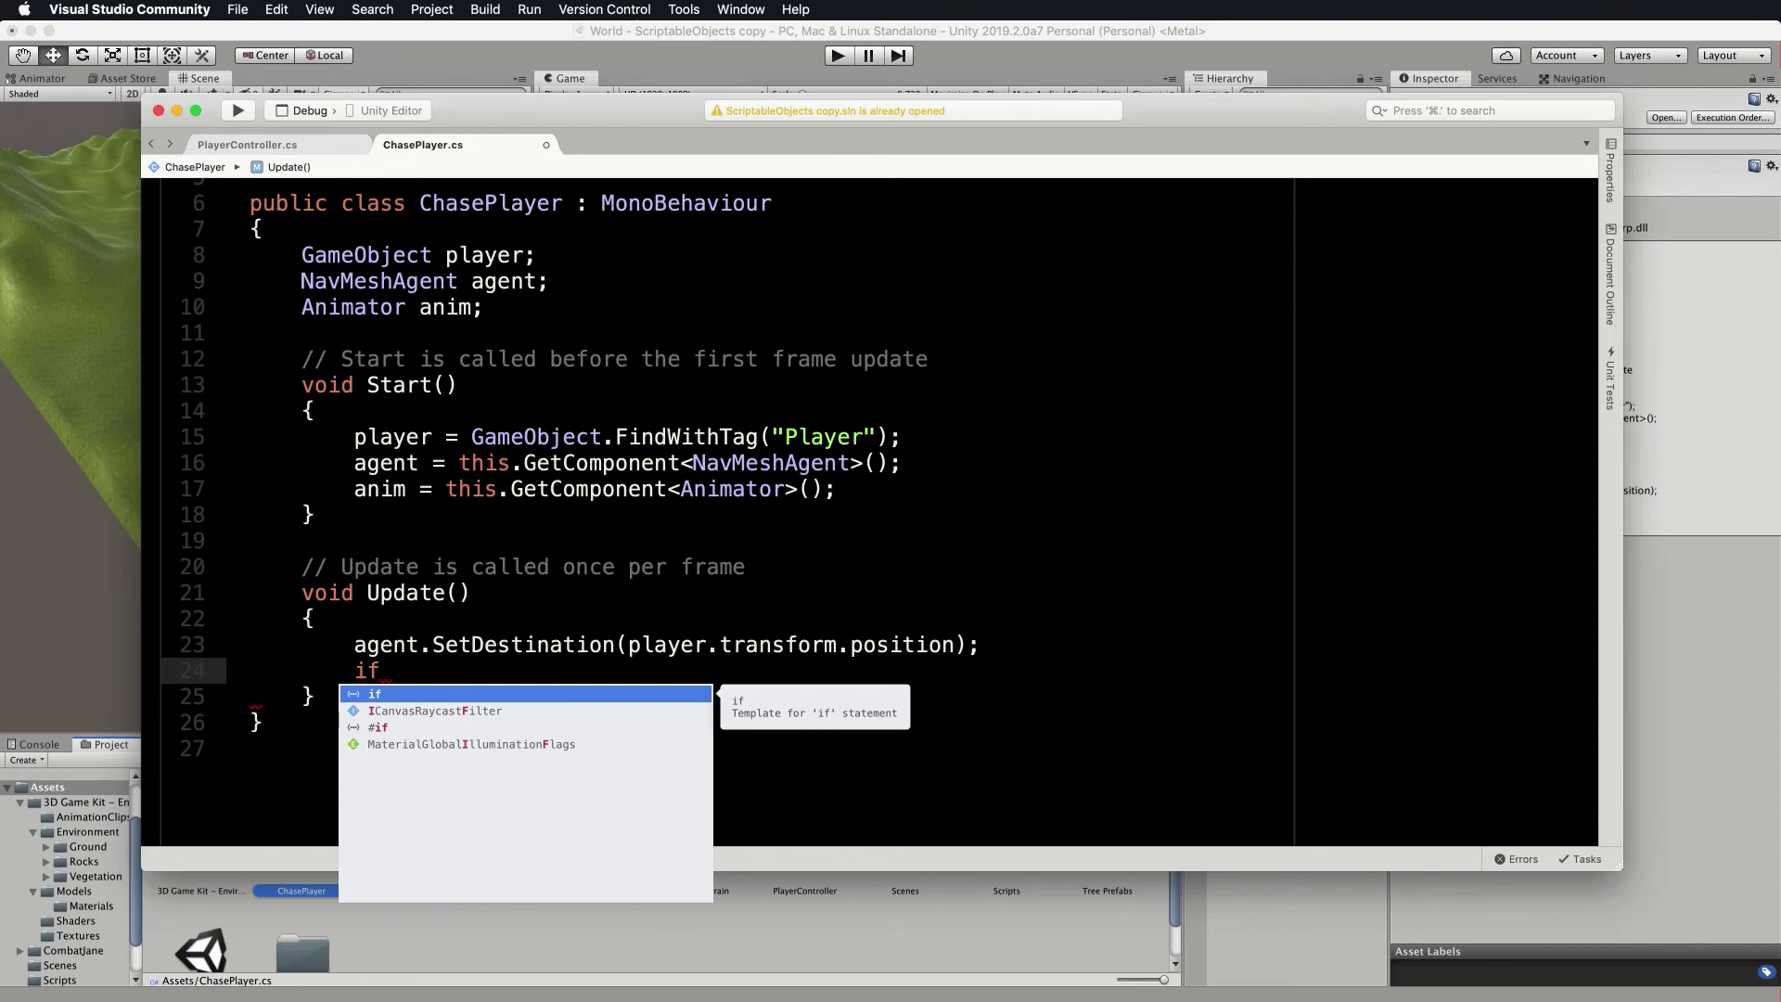
type("(agnet")
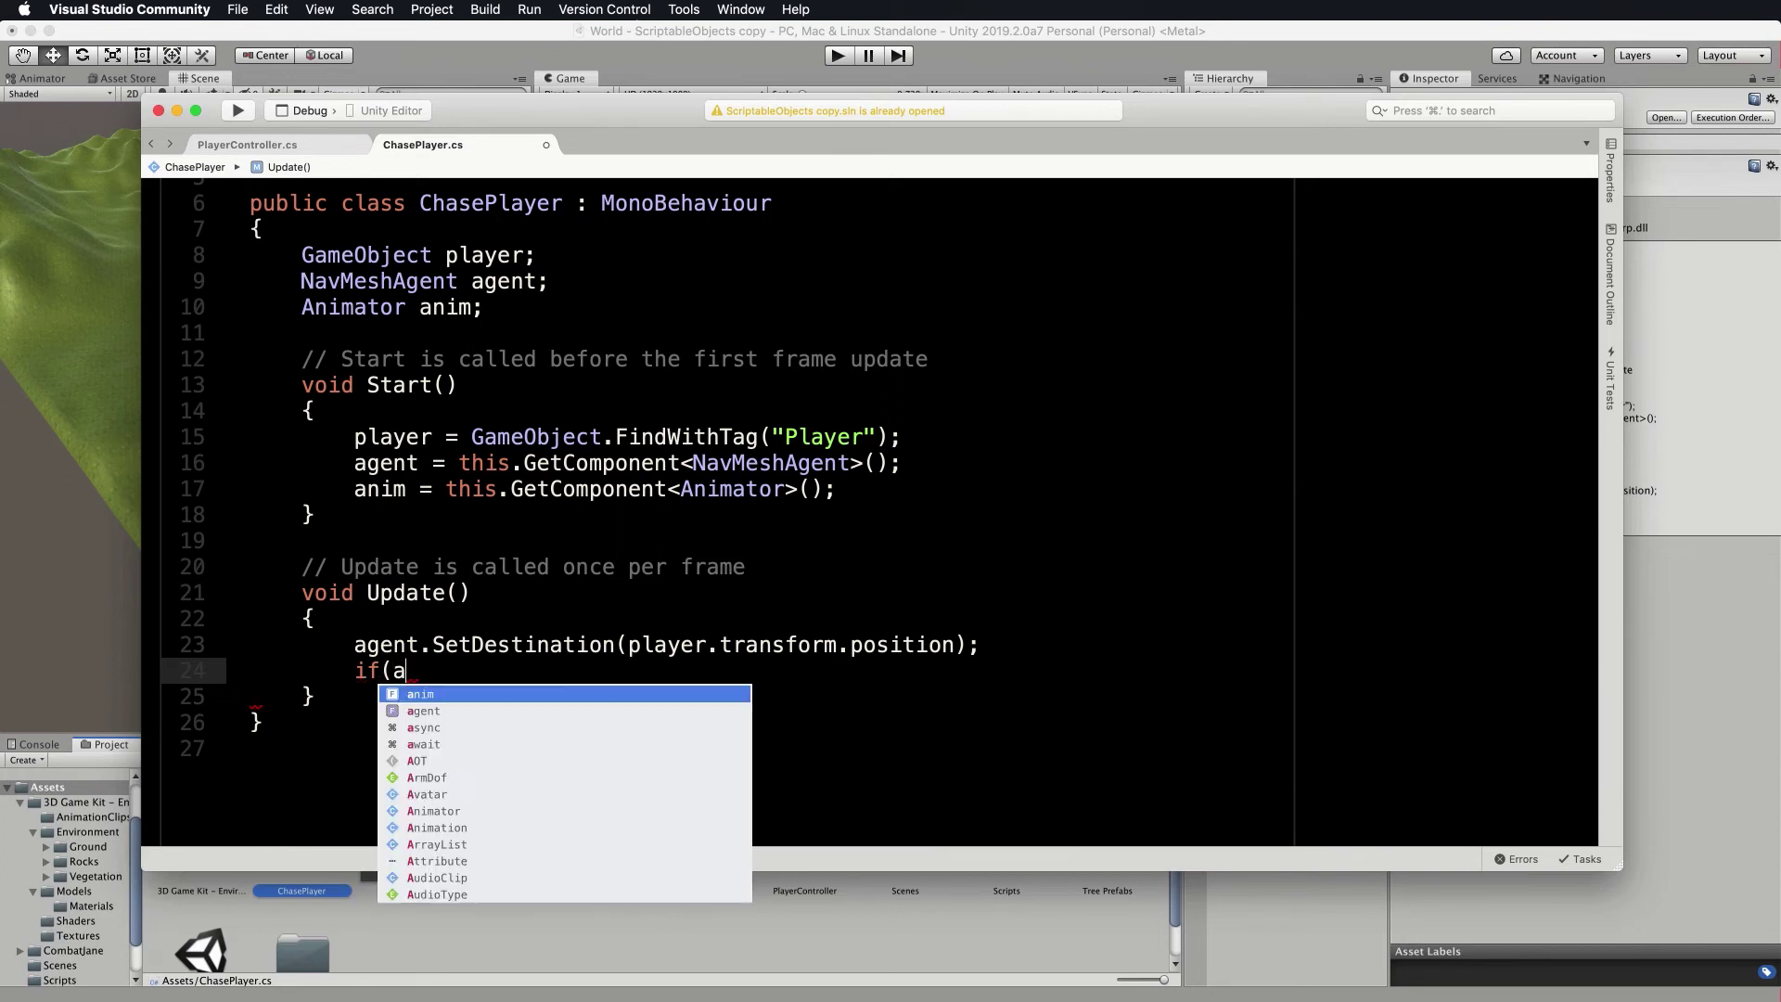
key("BackSpace")
key("BackSpace")
key("BackSpace")
type("ent.")
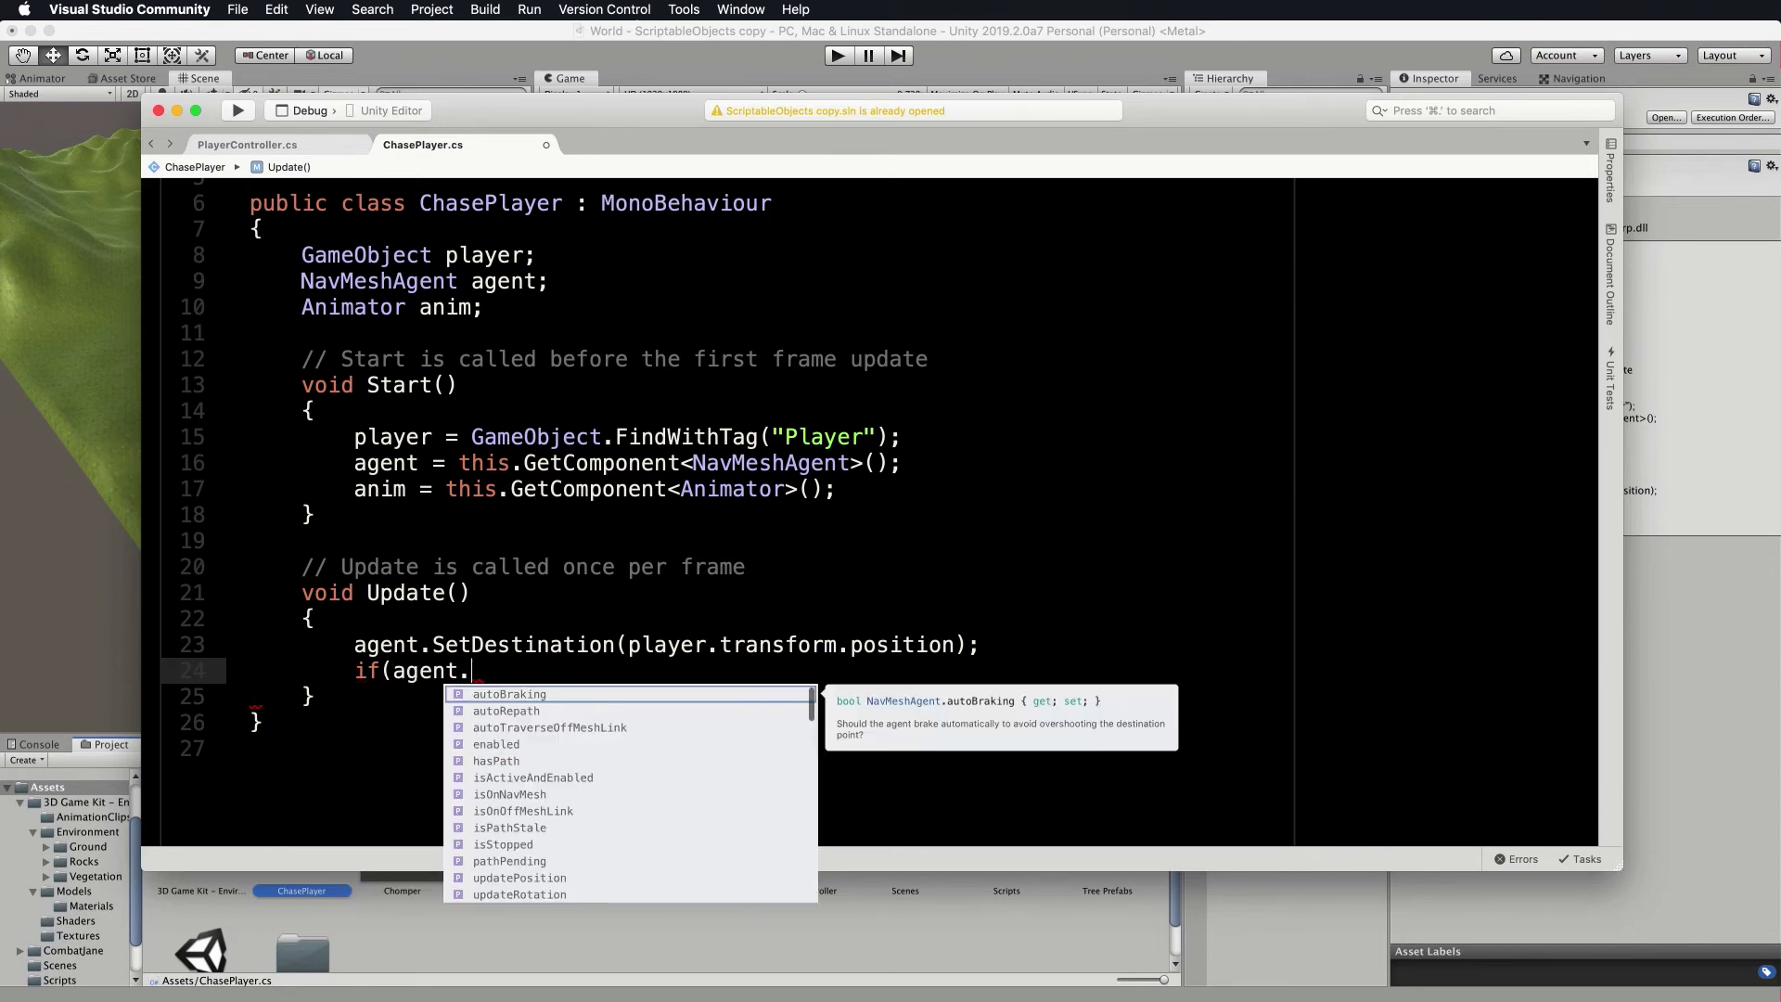
type("re")
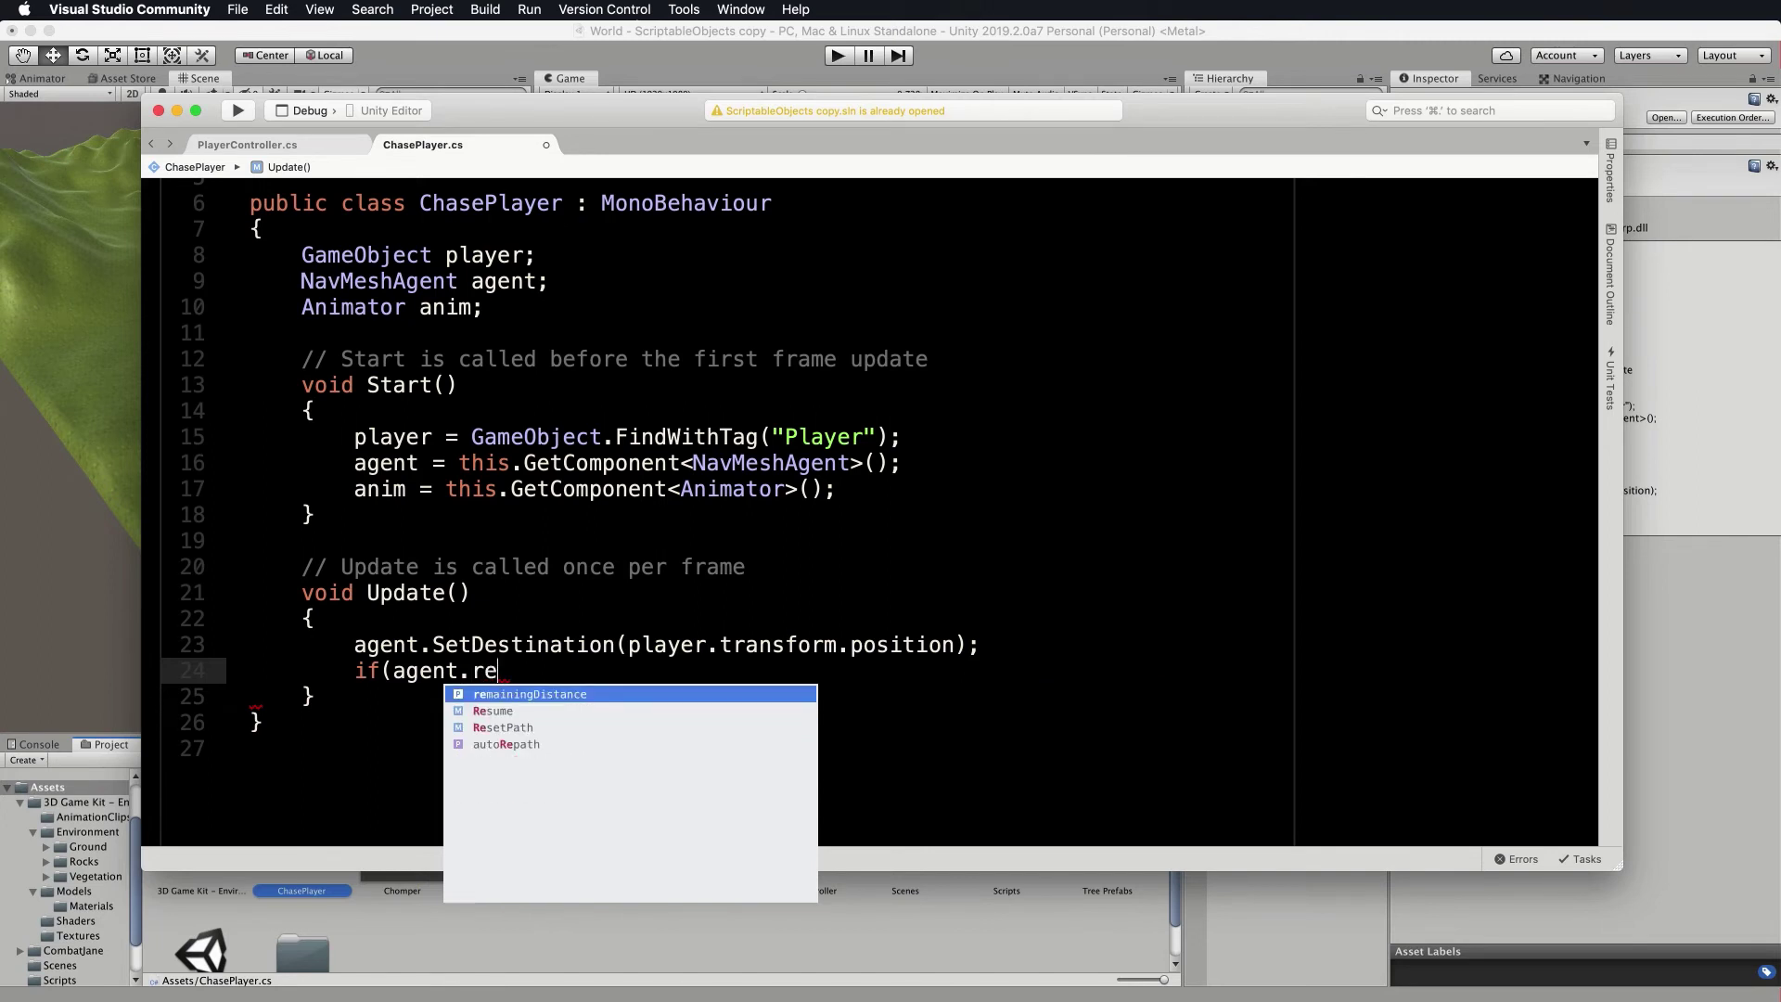
key("Return")
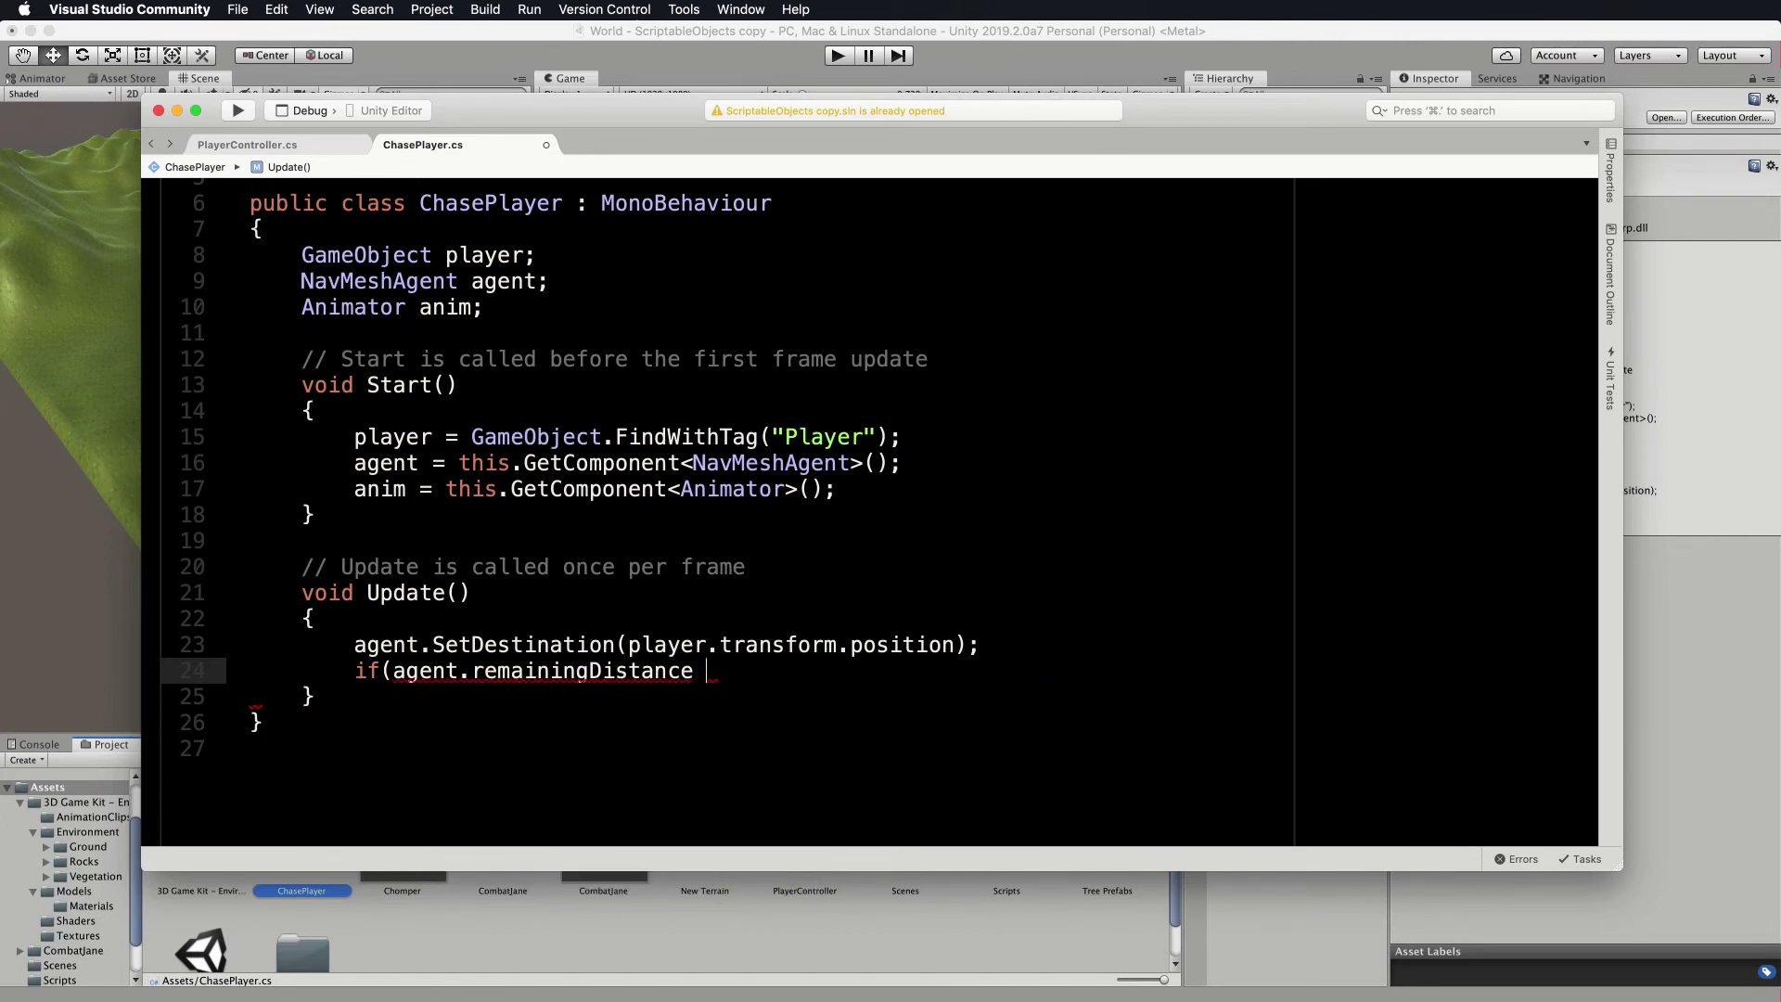
type("< 2)")
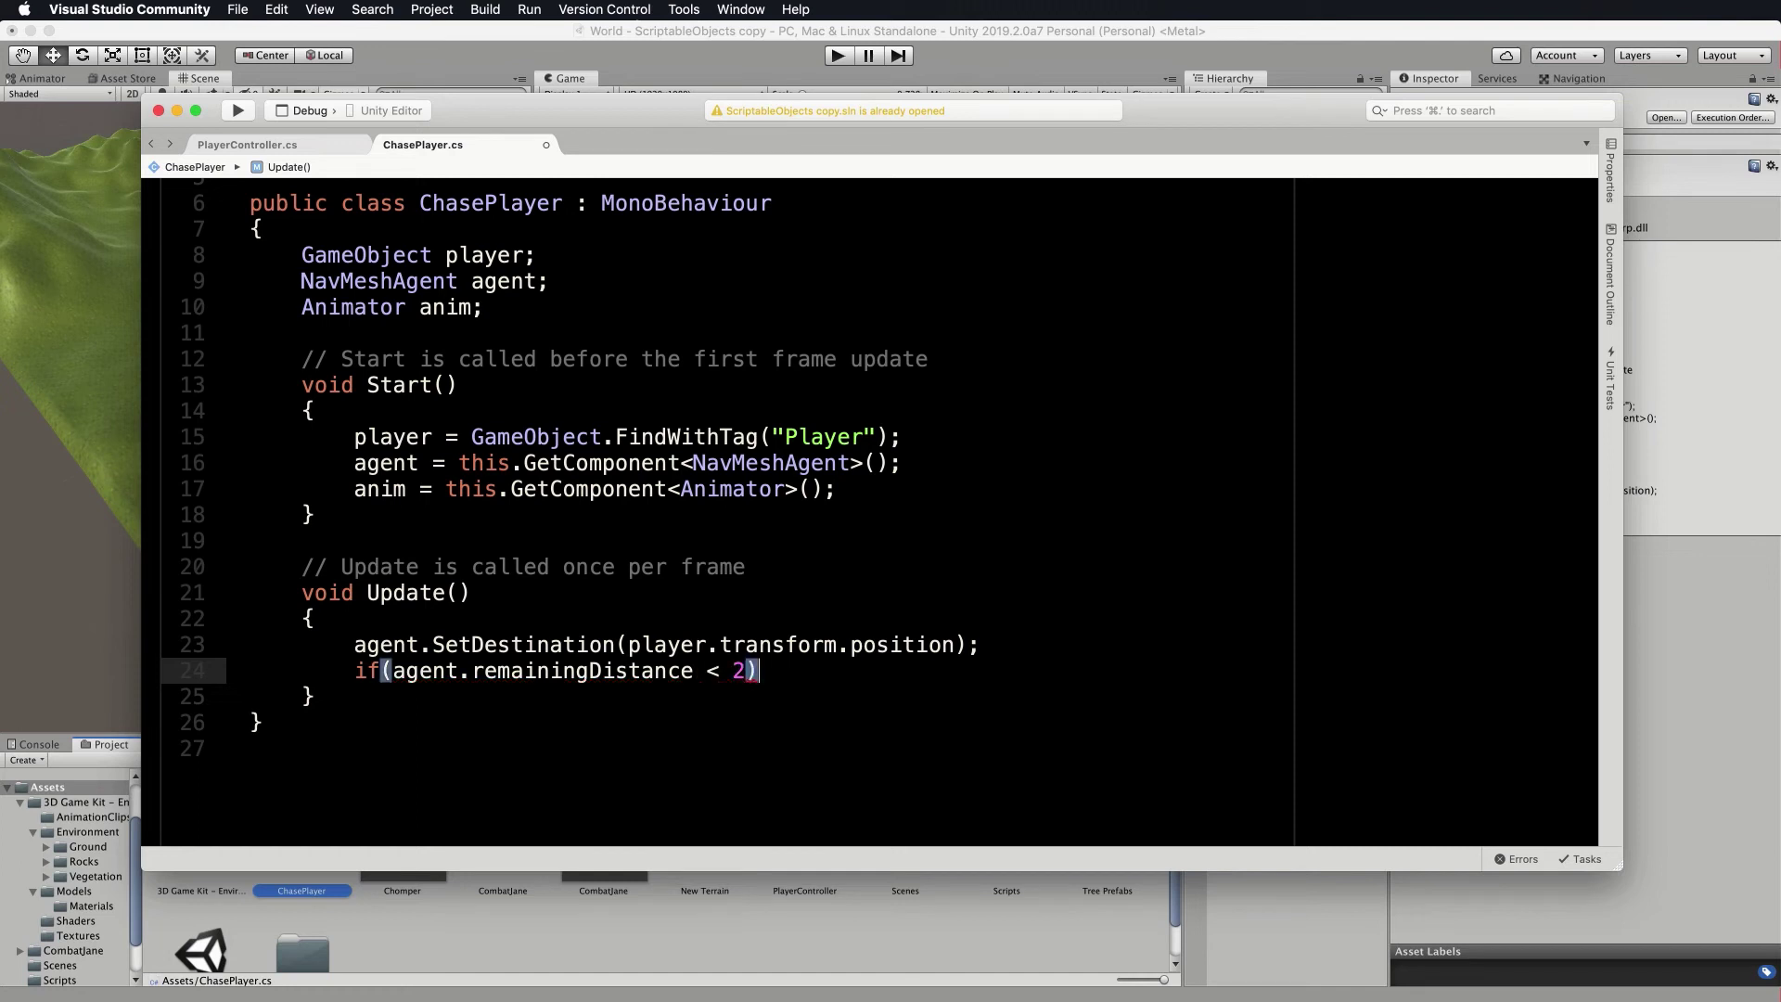
key("Return")
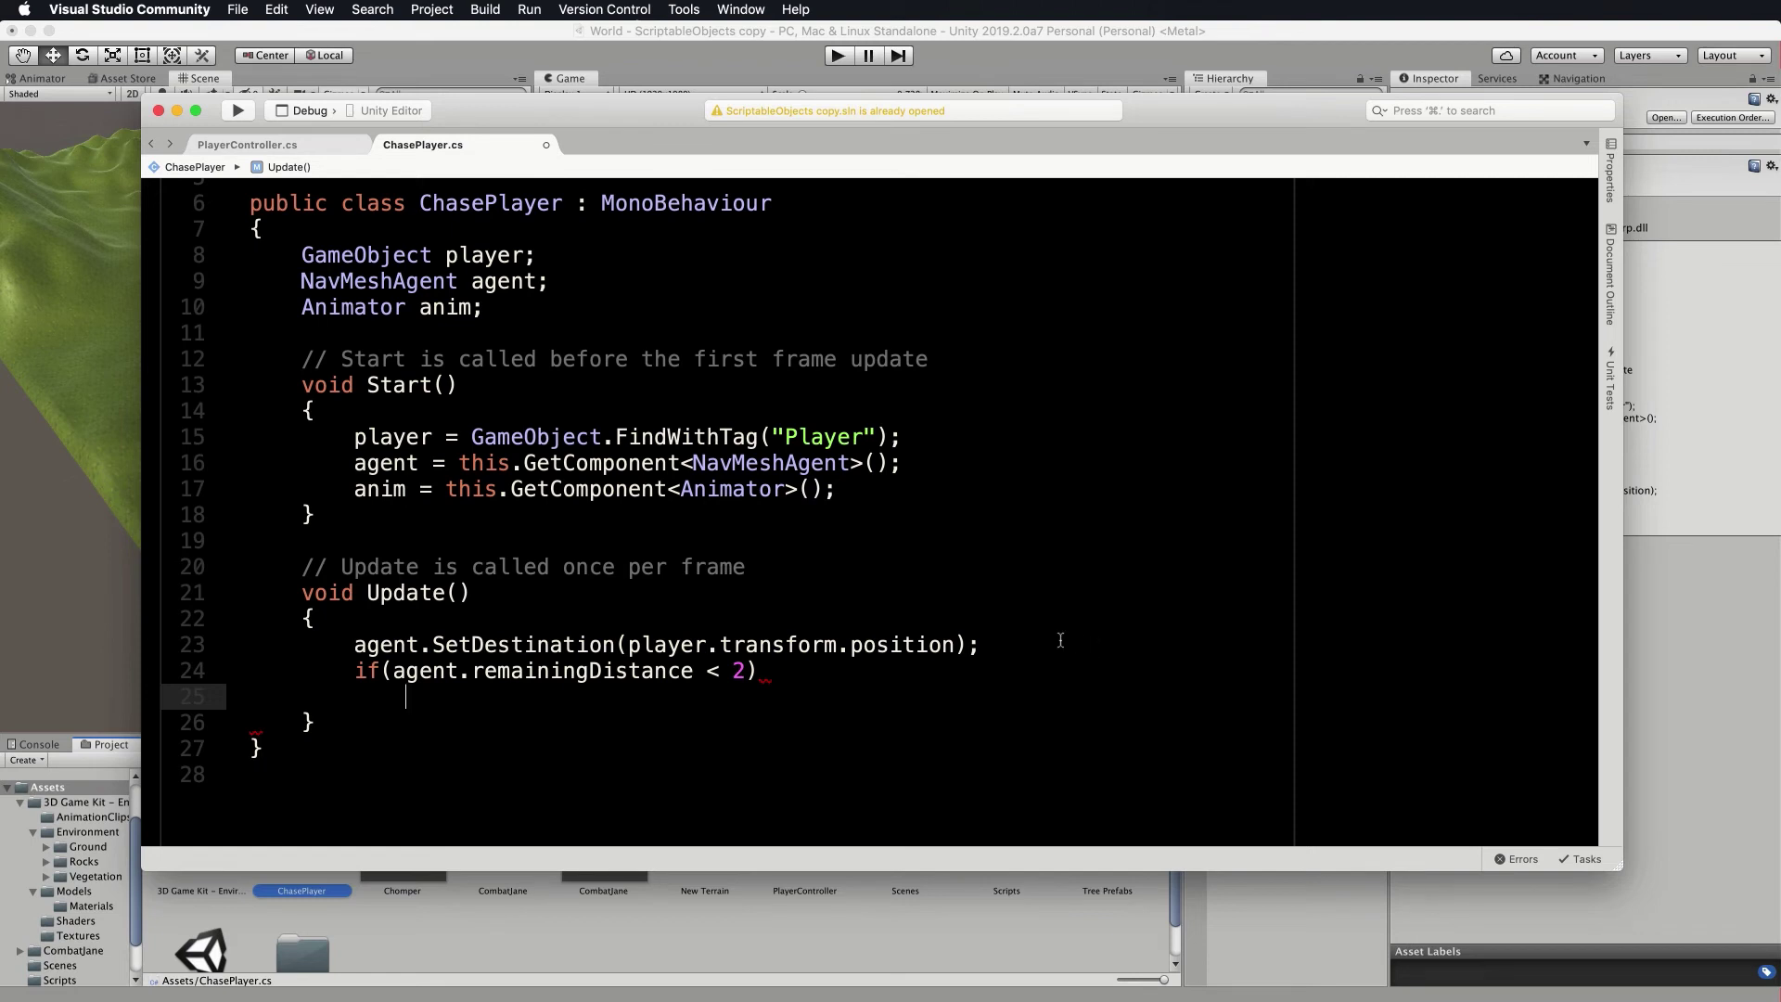
left_click(723, 671)
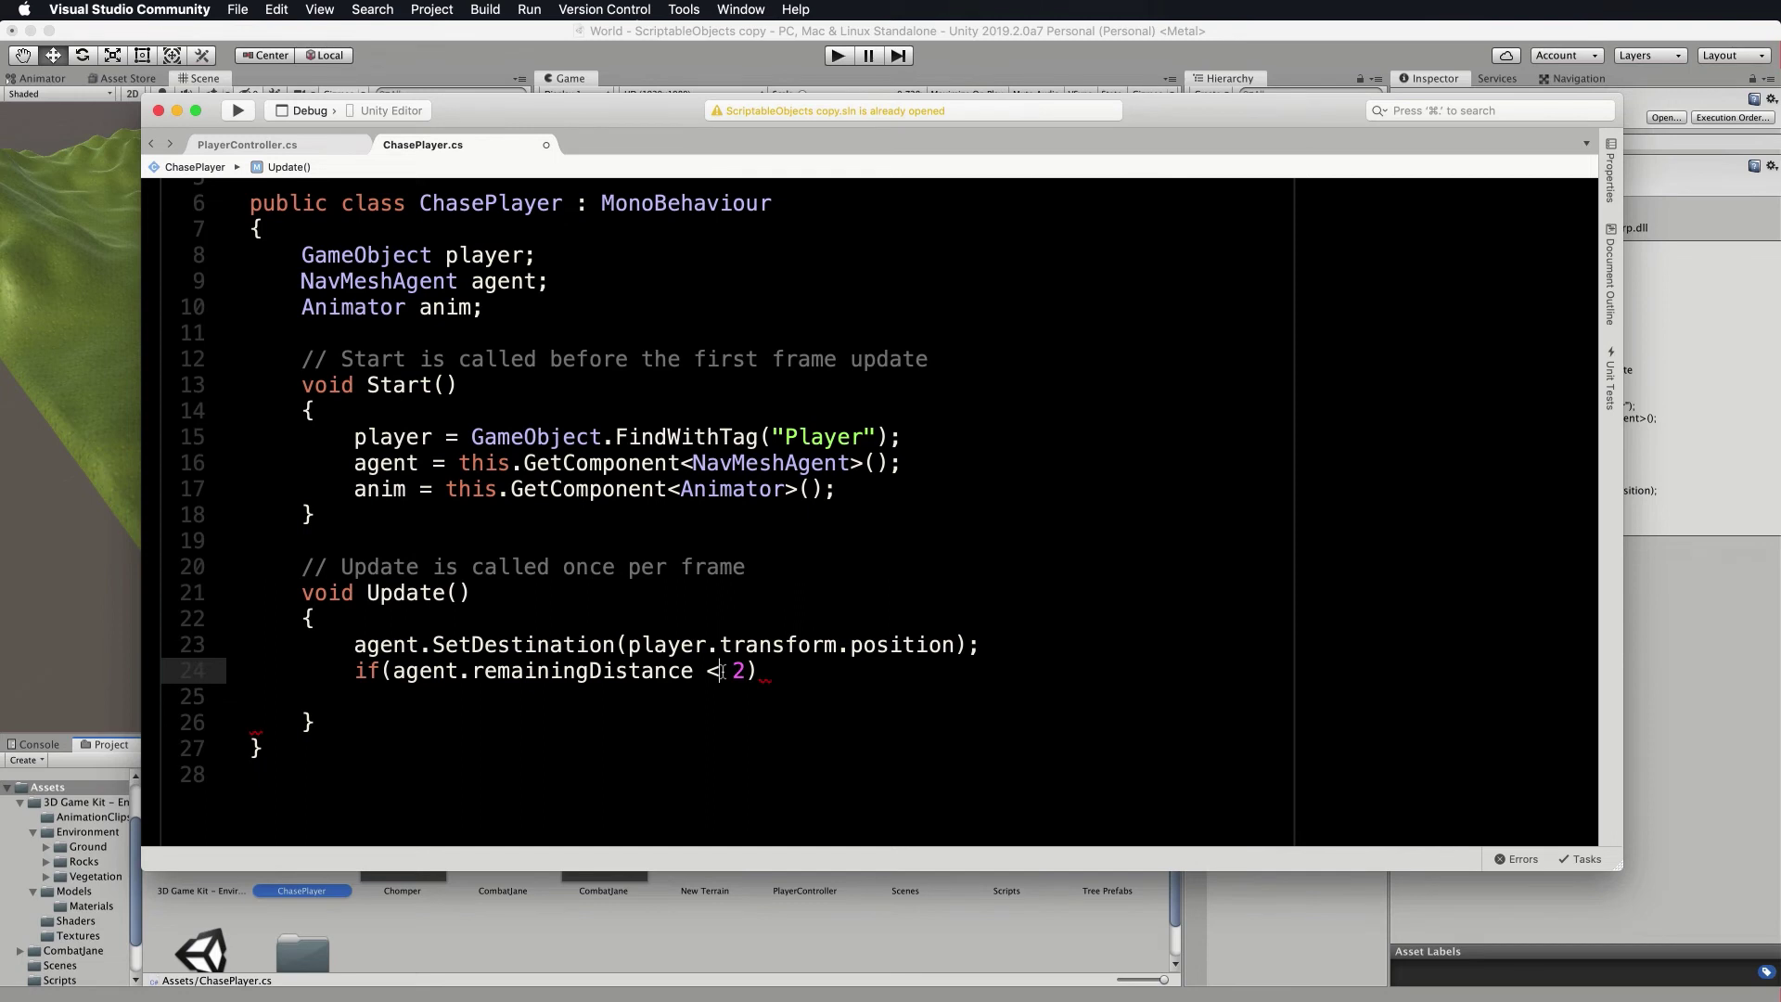
type("=")
Write anim.SetBool("isMoving", false); as the body of the remaining-distance if statement.
mouse_move(791, 683)
left_click(439, 698)
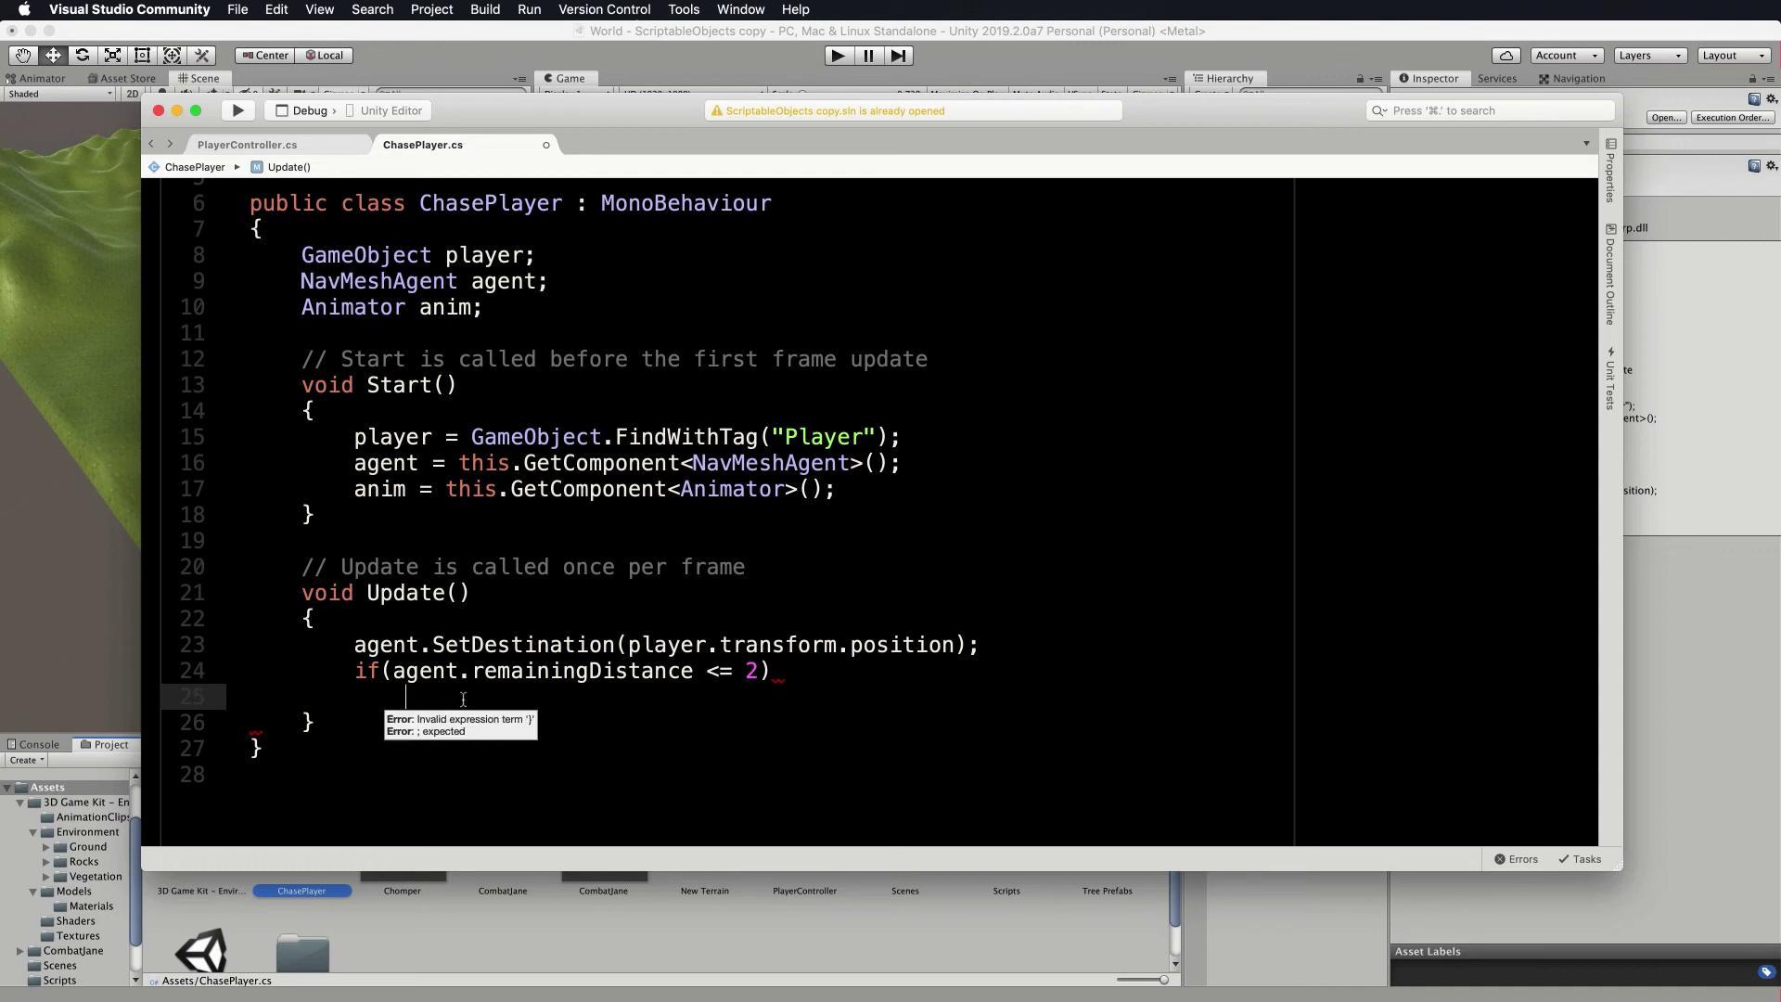
type("anim")
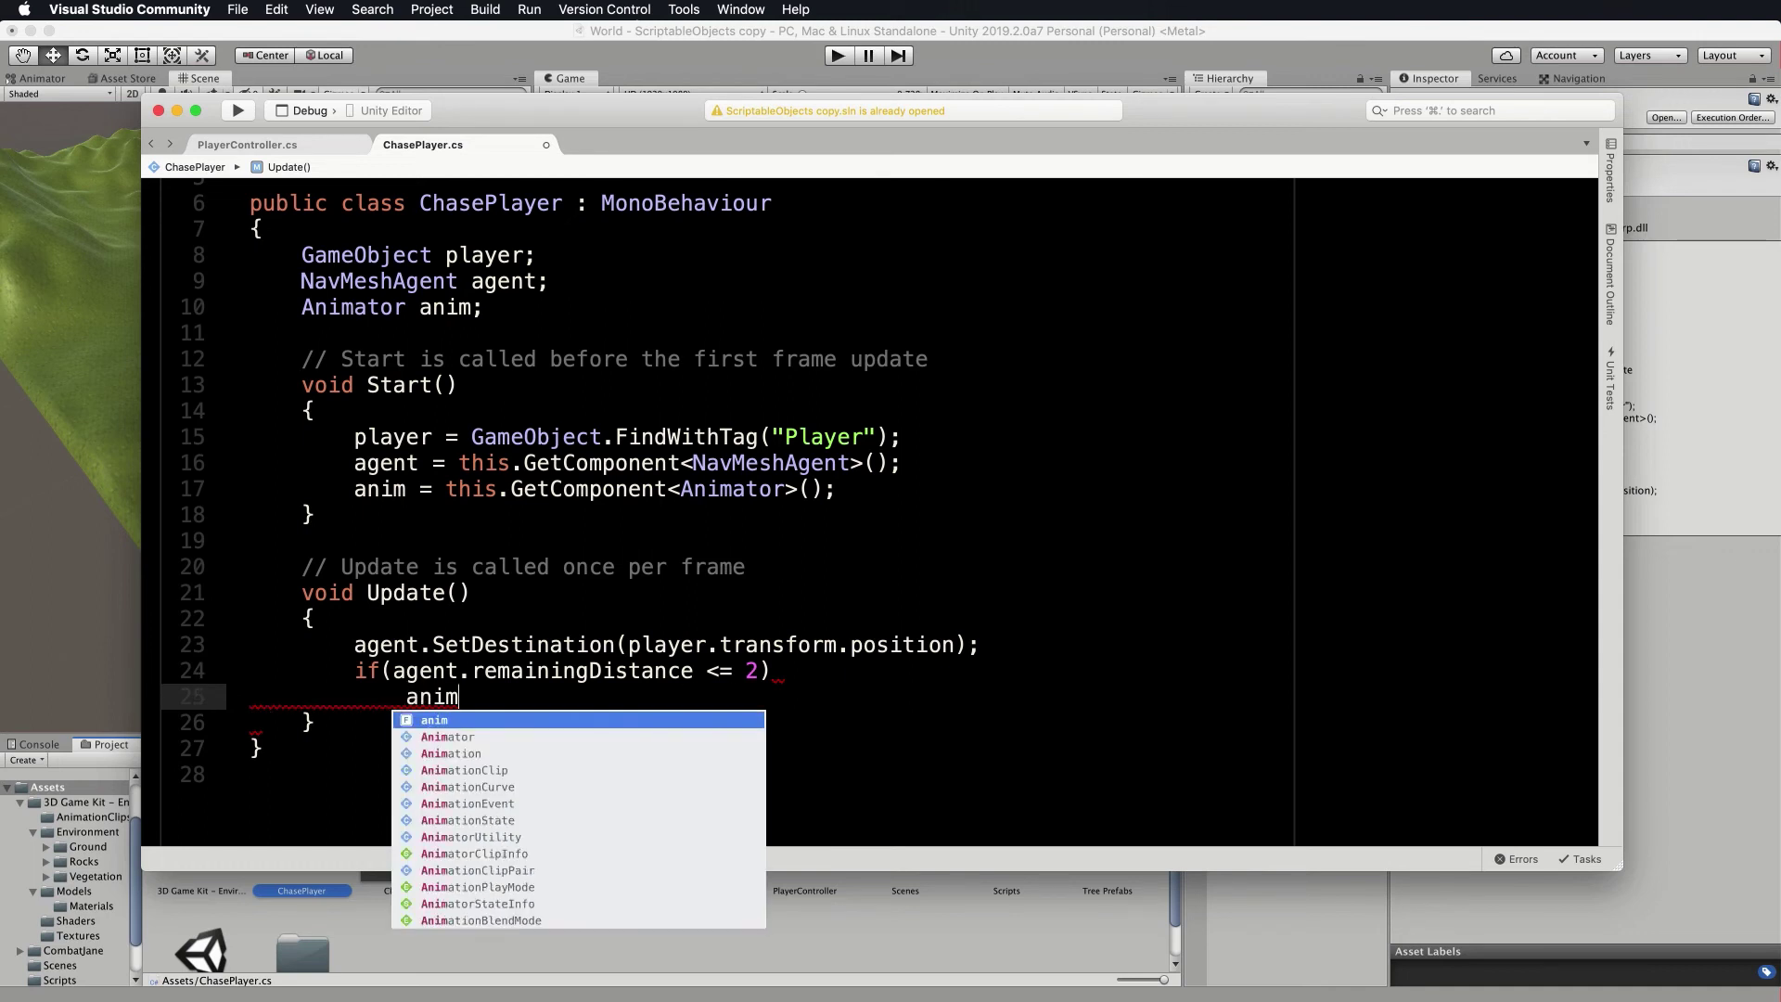
type(".")
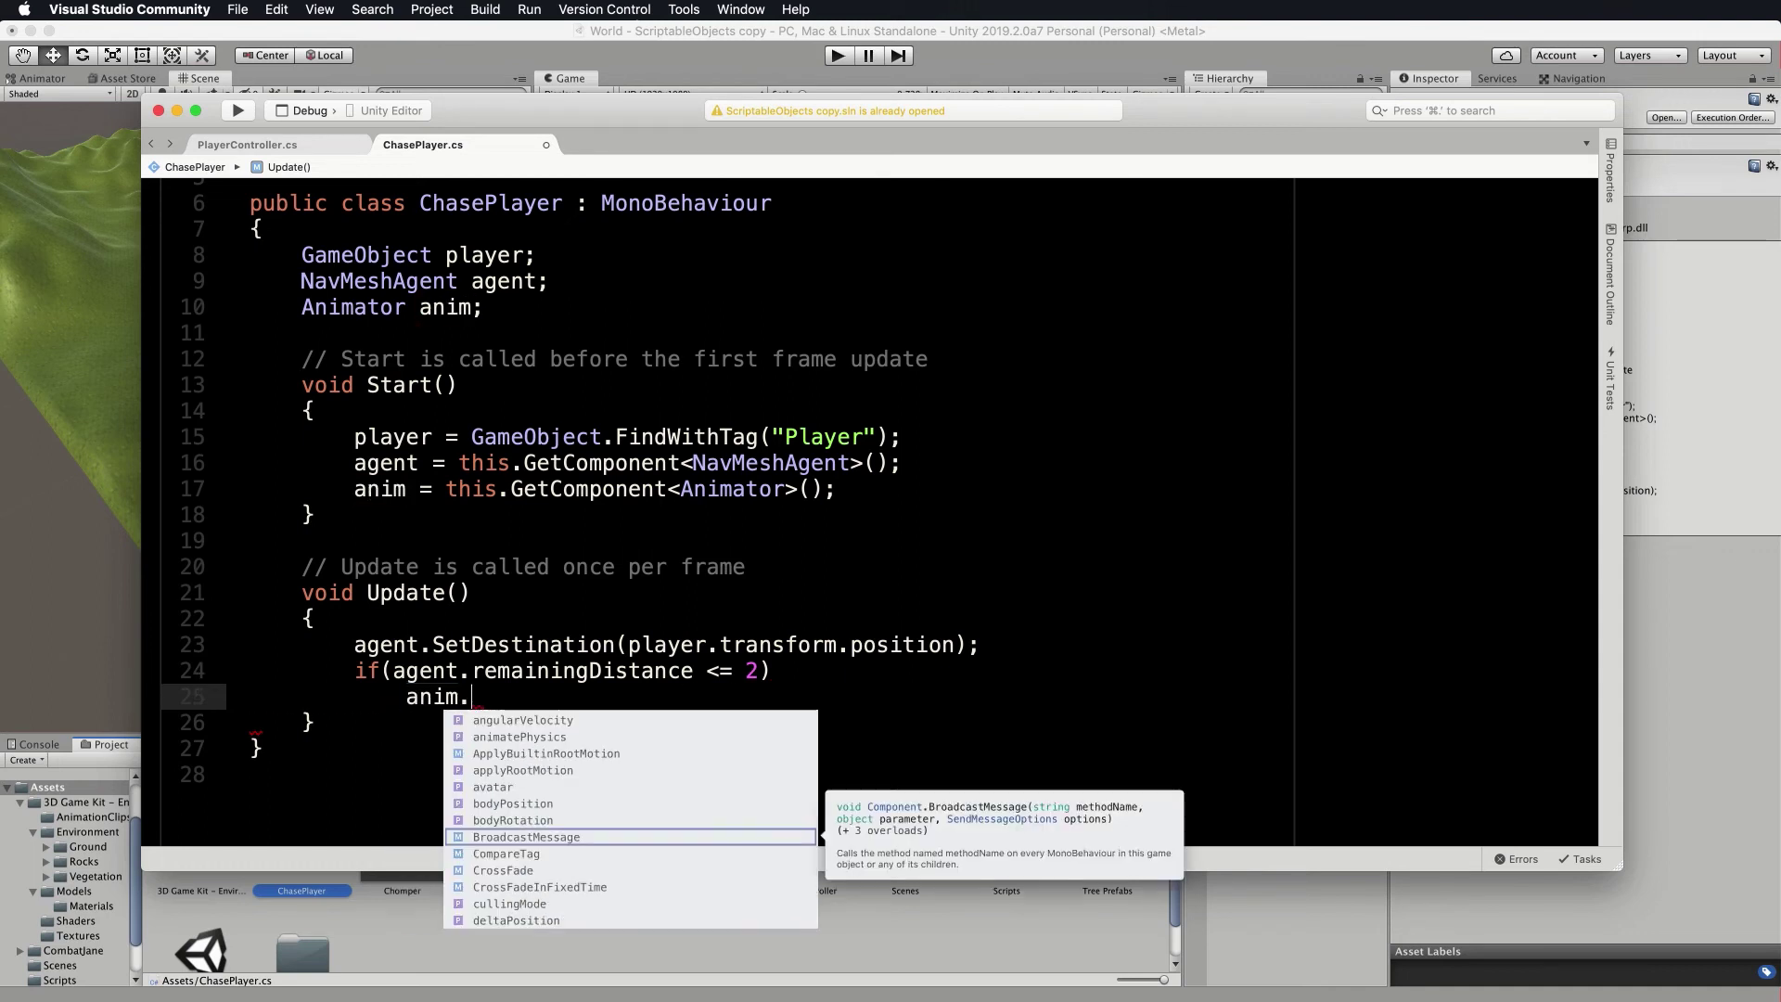
type("SetB")
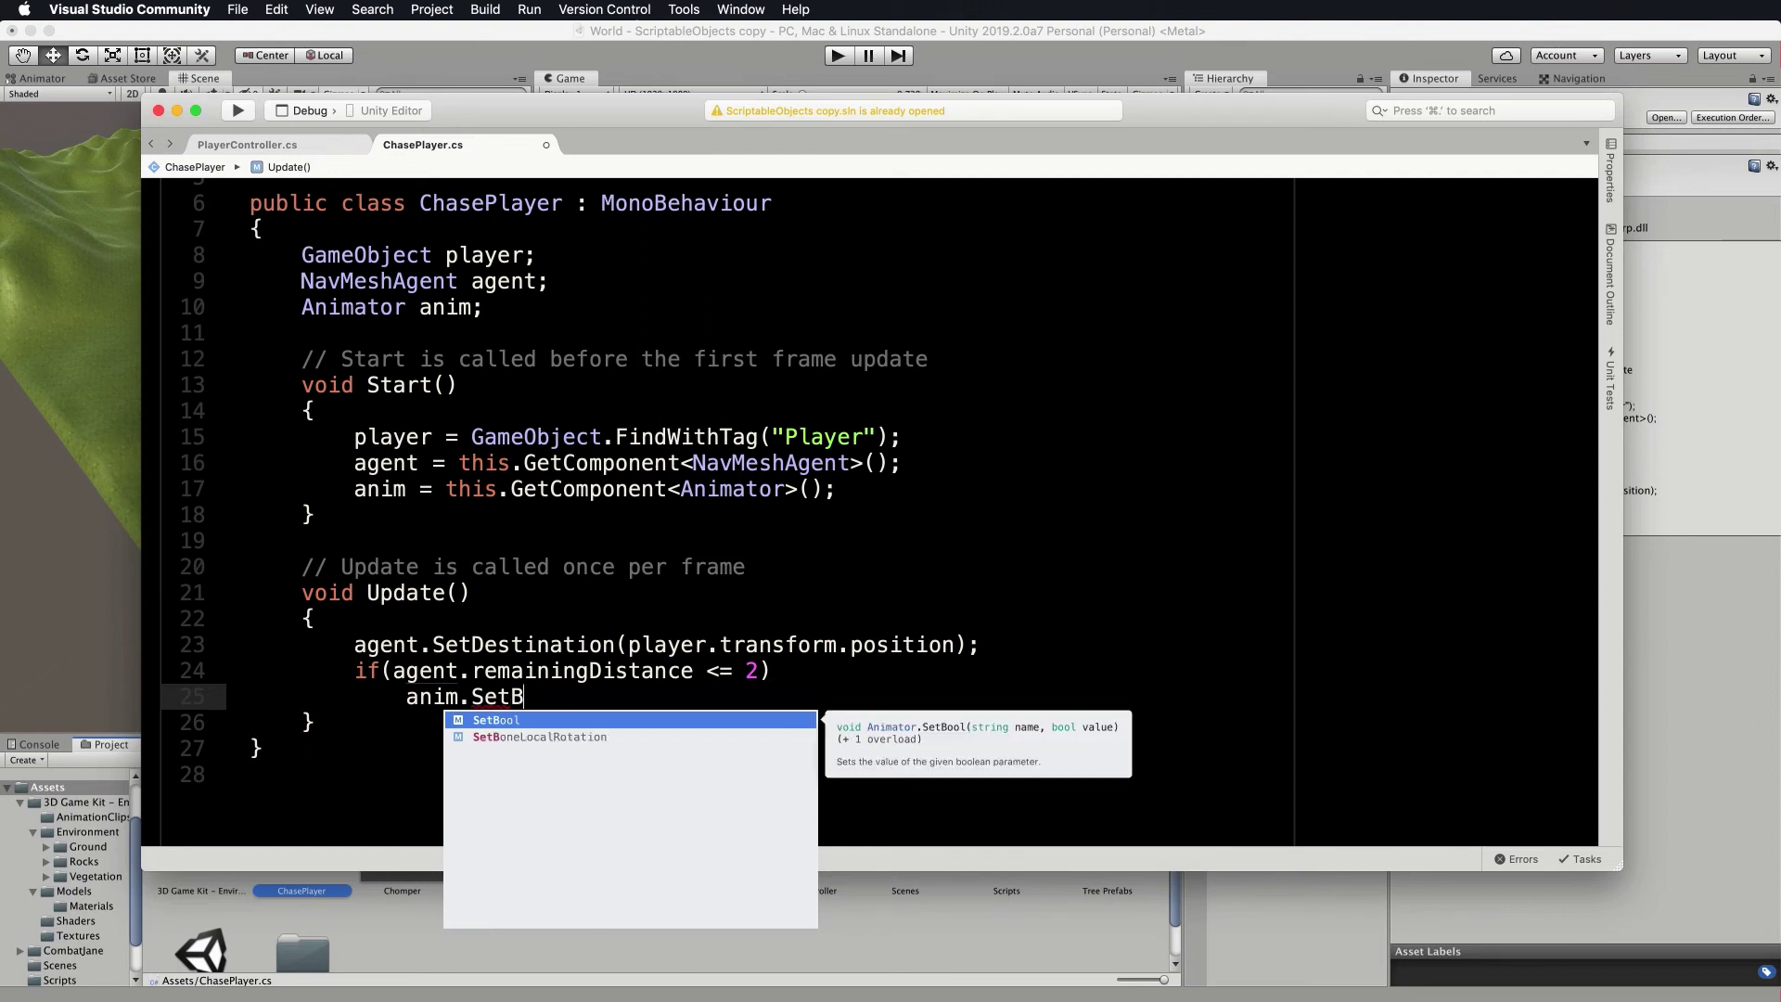
type("ool(")
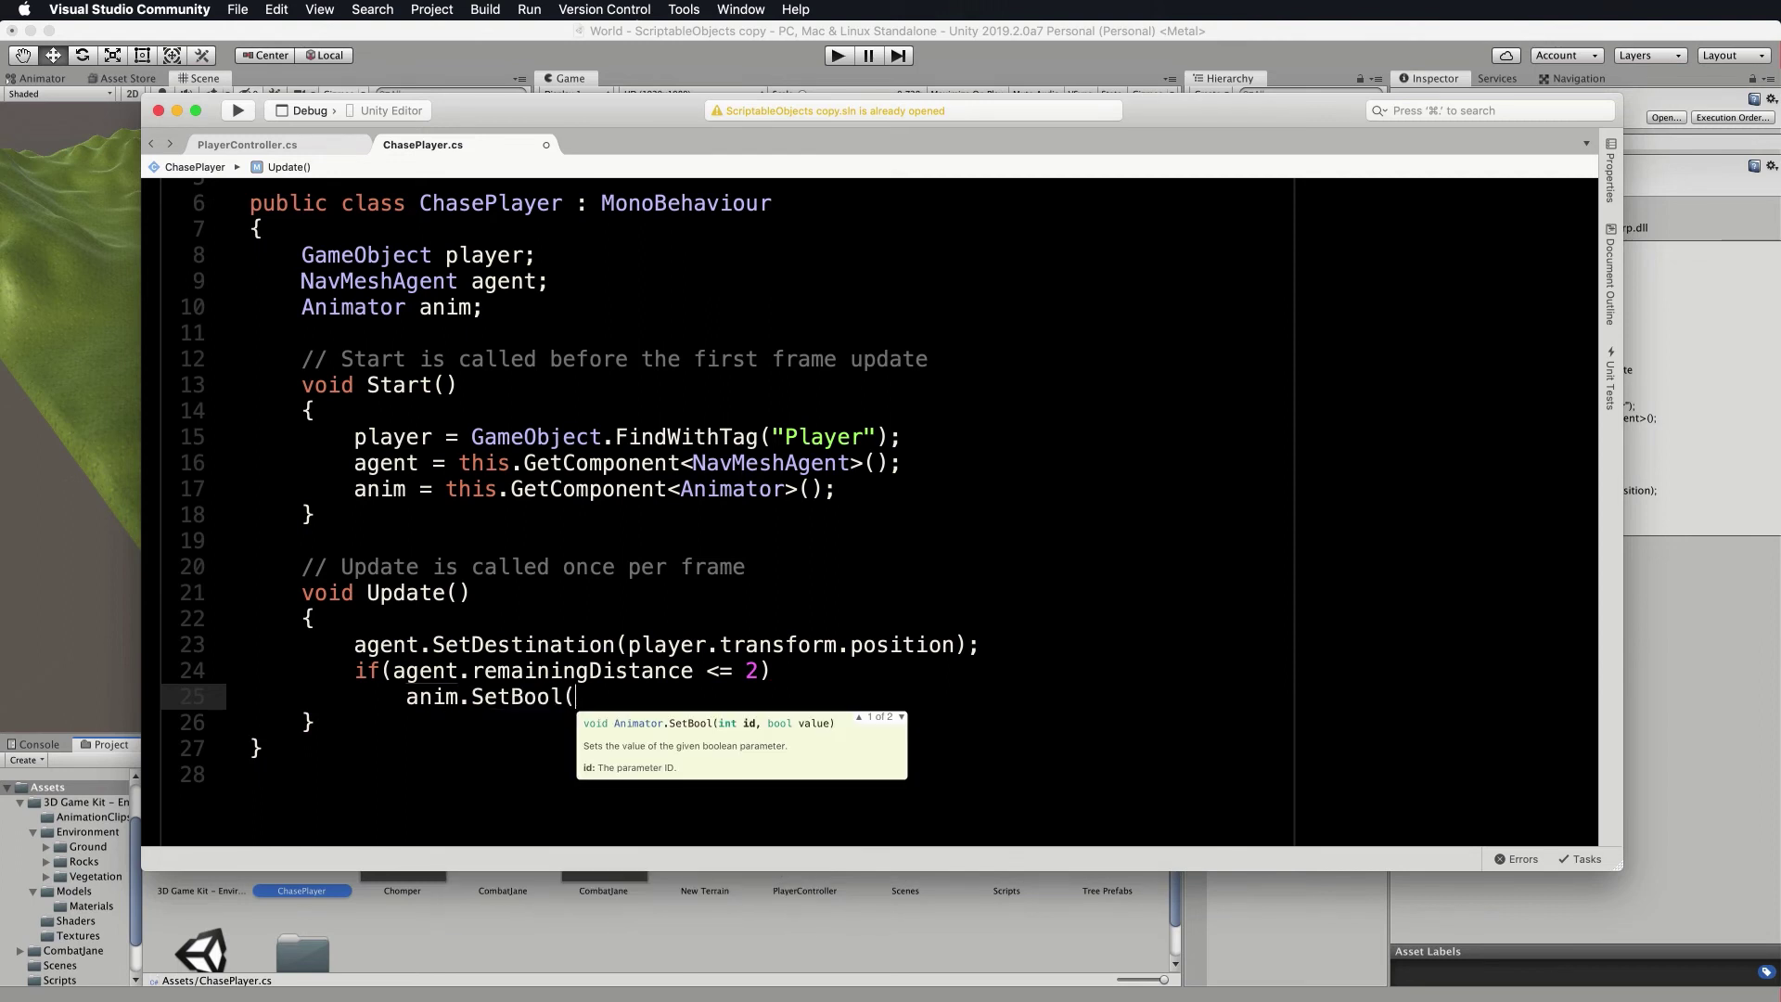
type("\"isMoving")
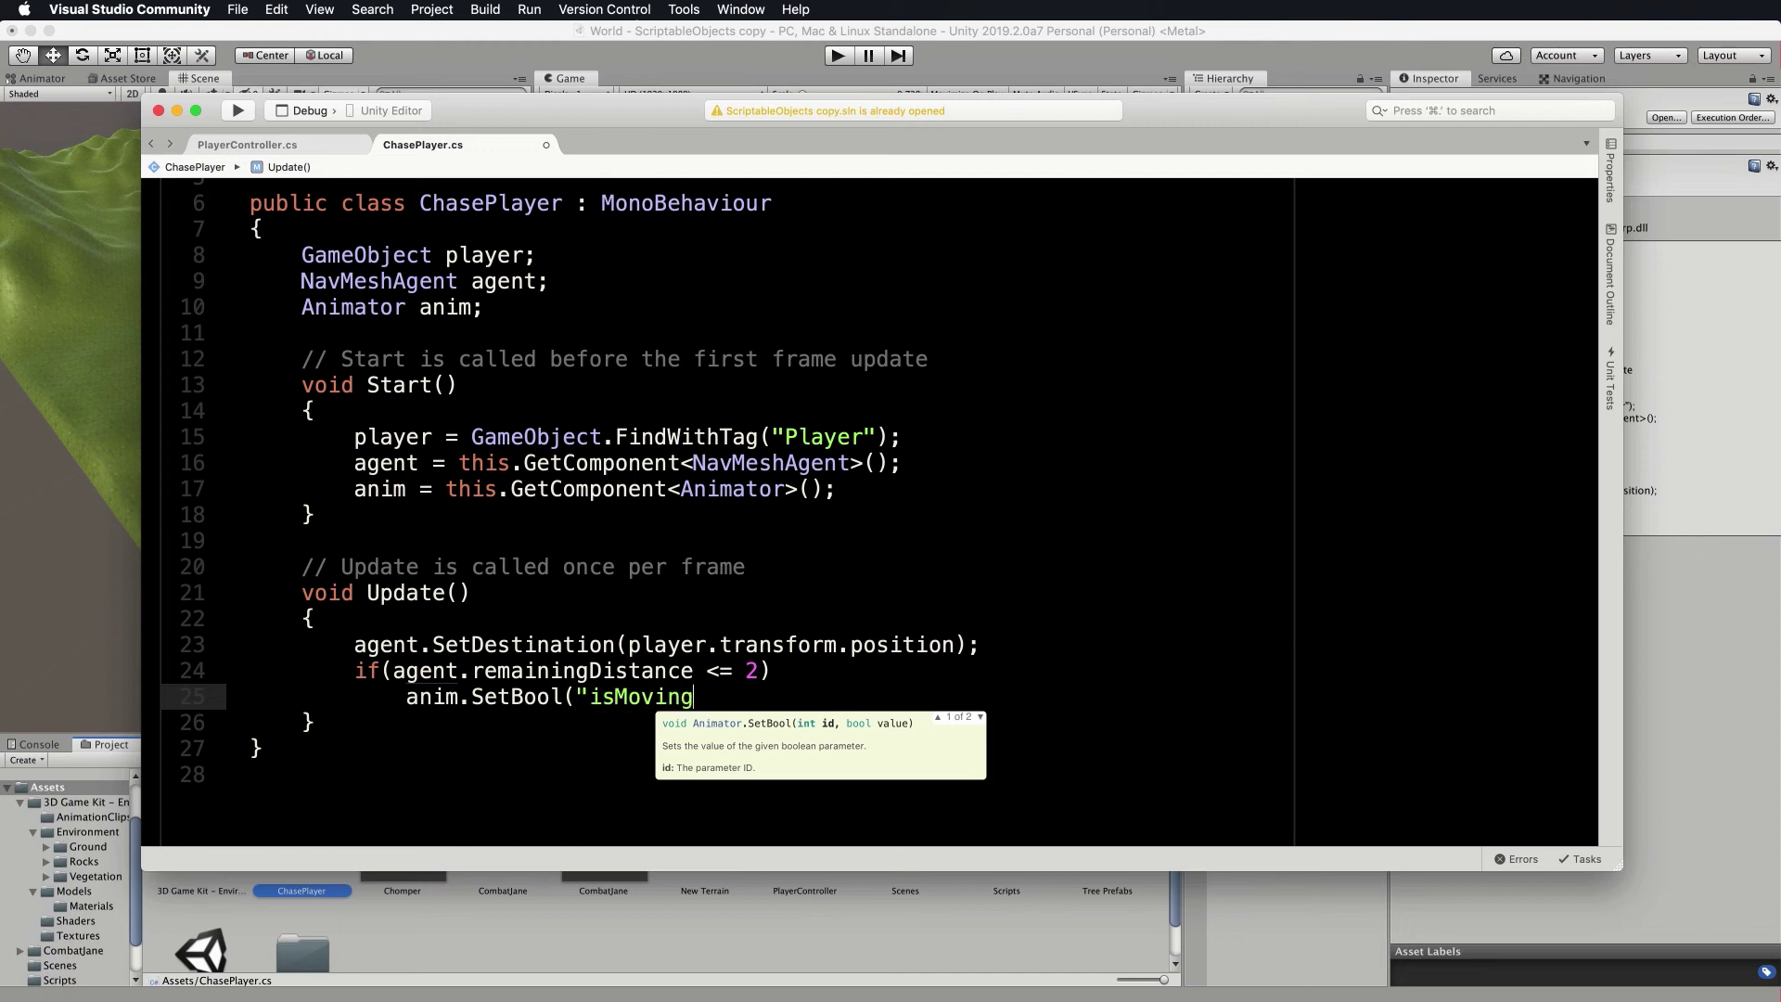
type("\",")
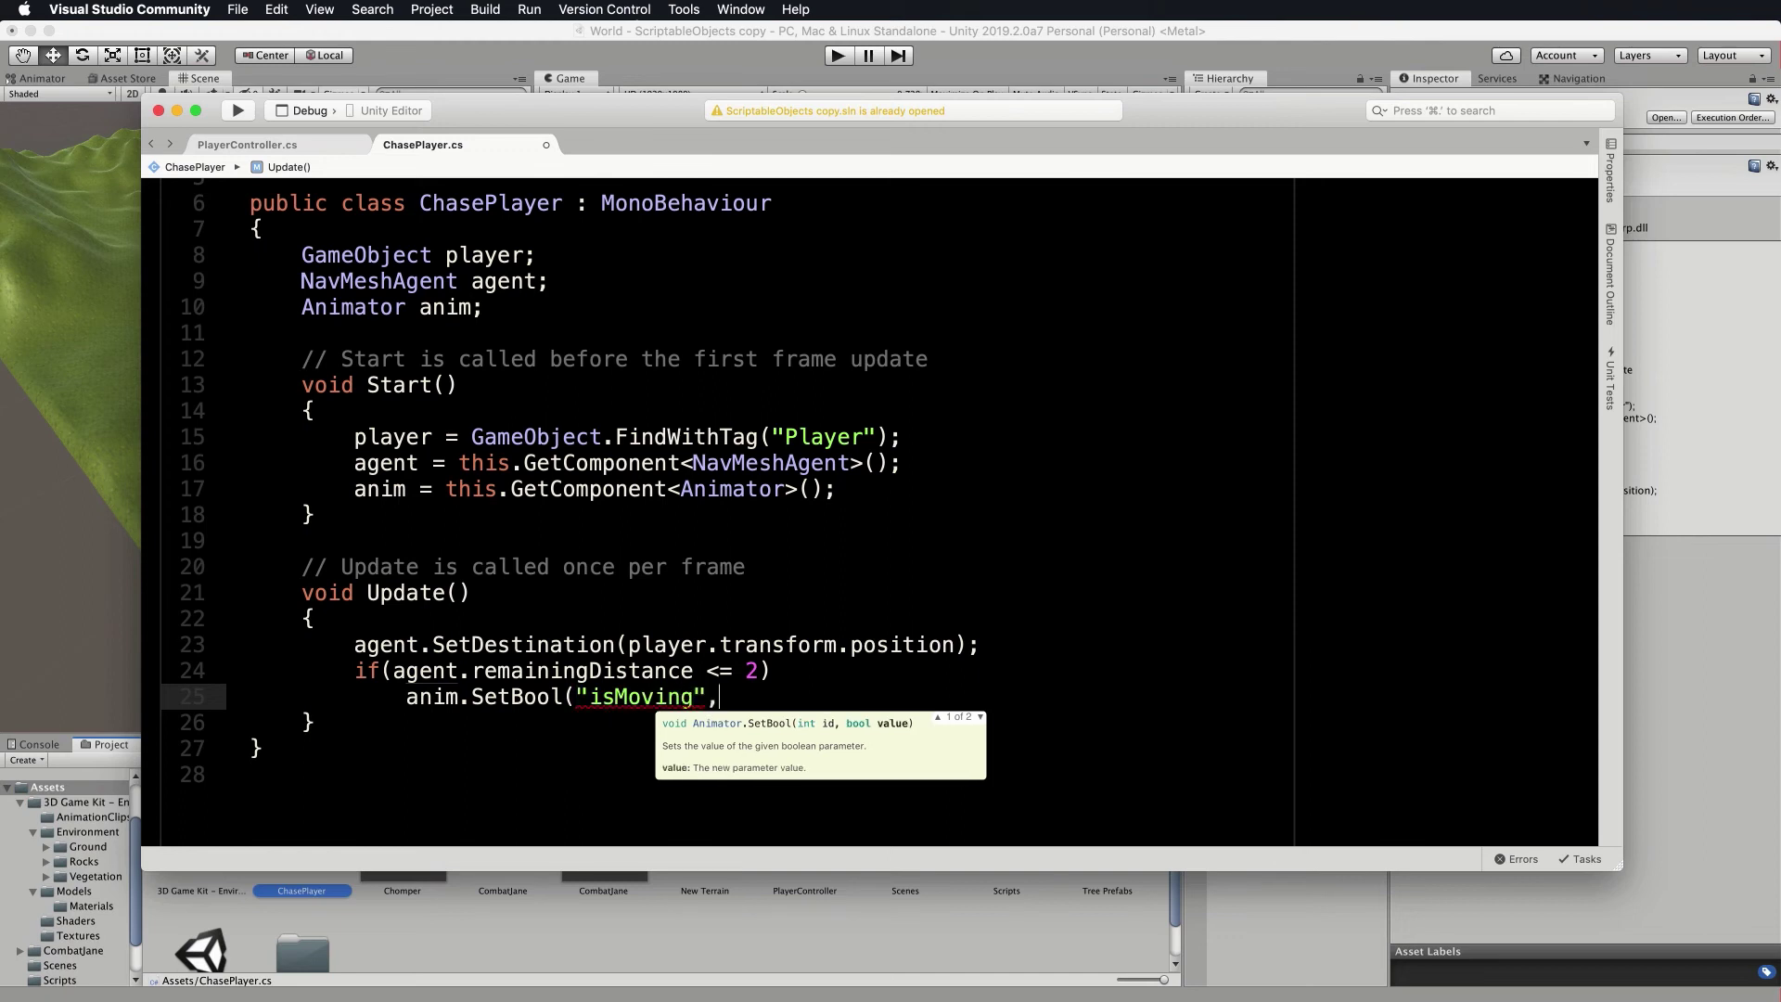
type(" false")
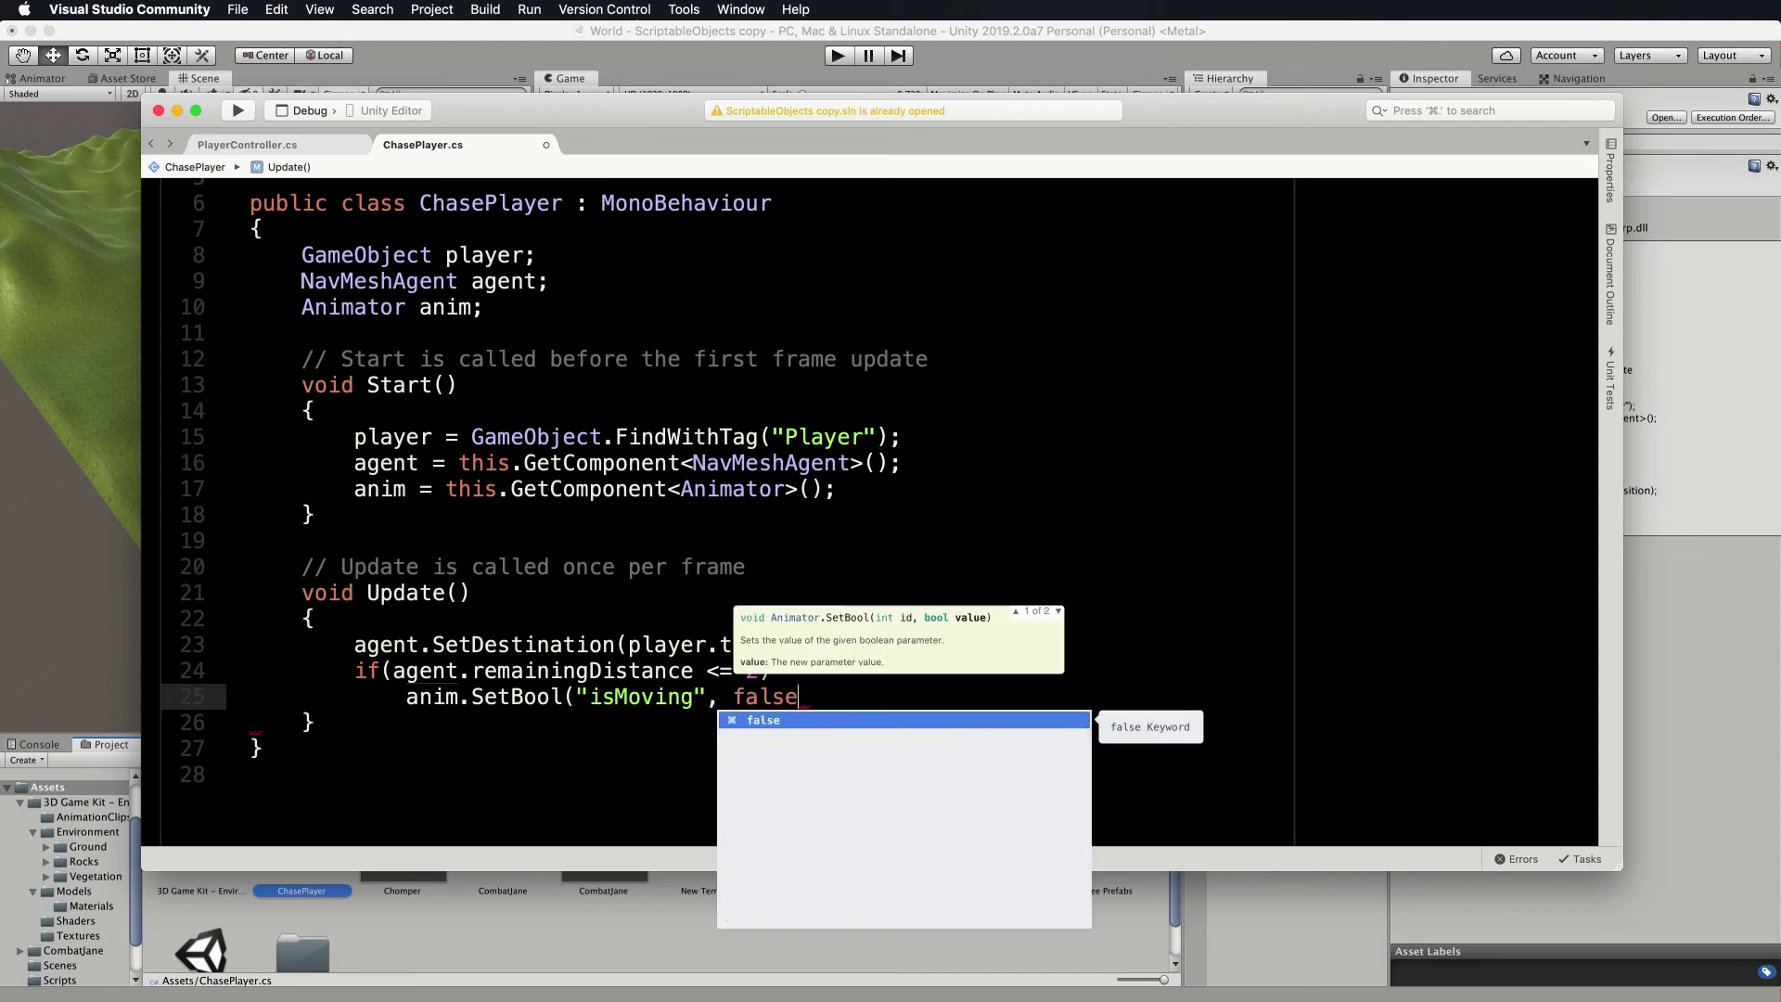
type(");")
Add an else branch below the if statement containing anim.SetBool("isMoving", true);.
key("Return")
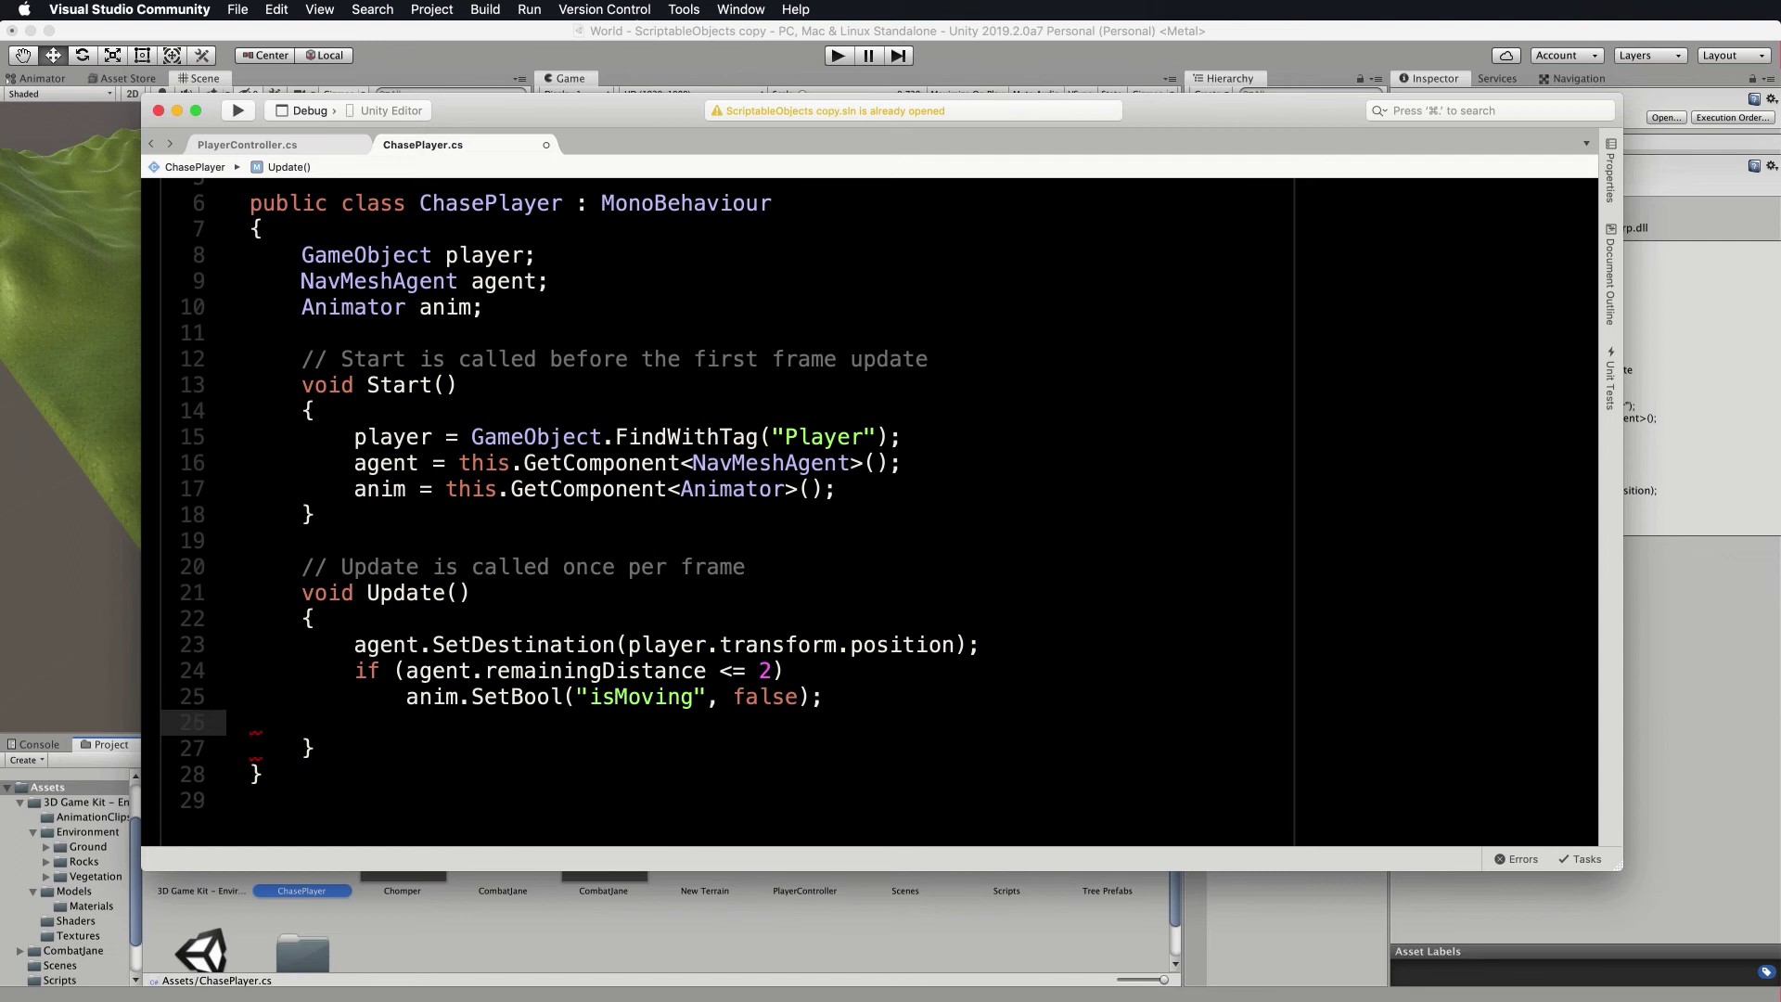
type("else")
key("Return")
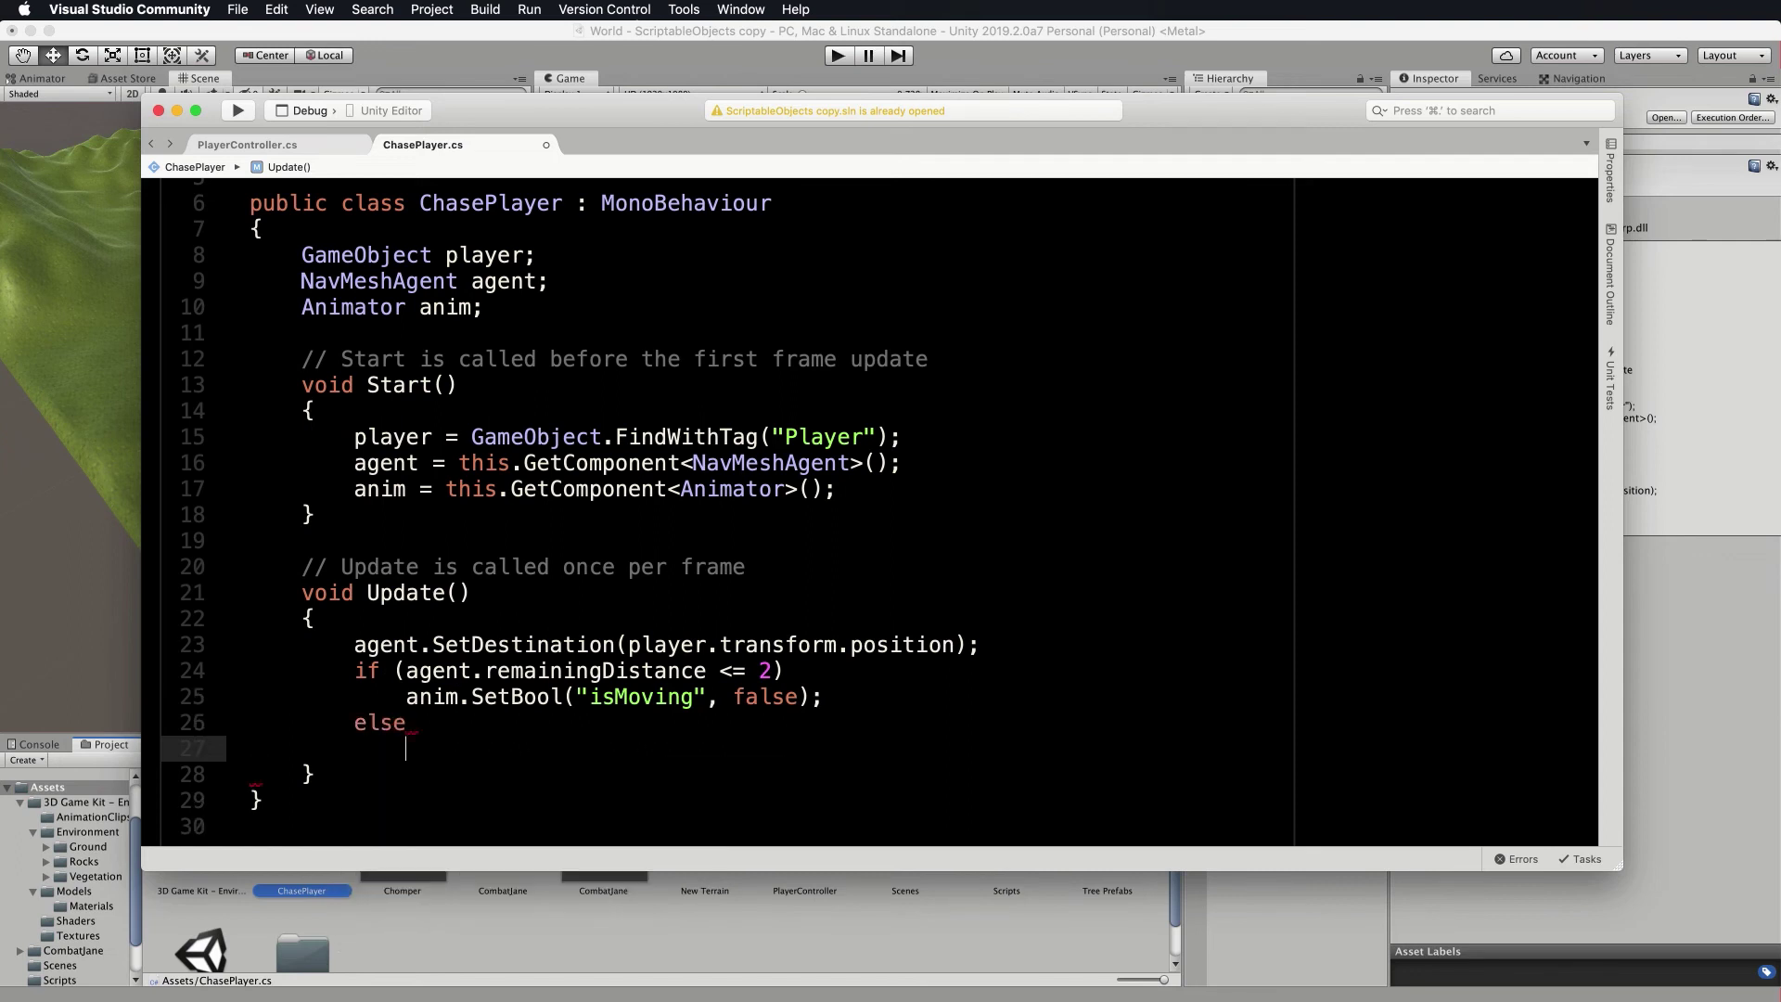
type("anim.Set")
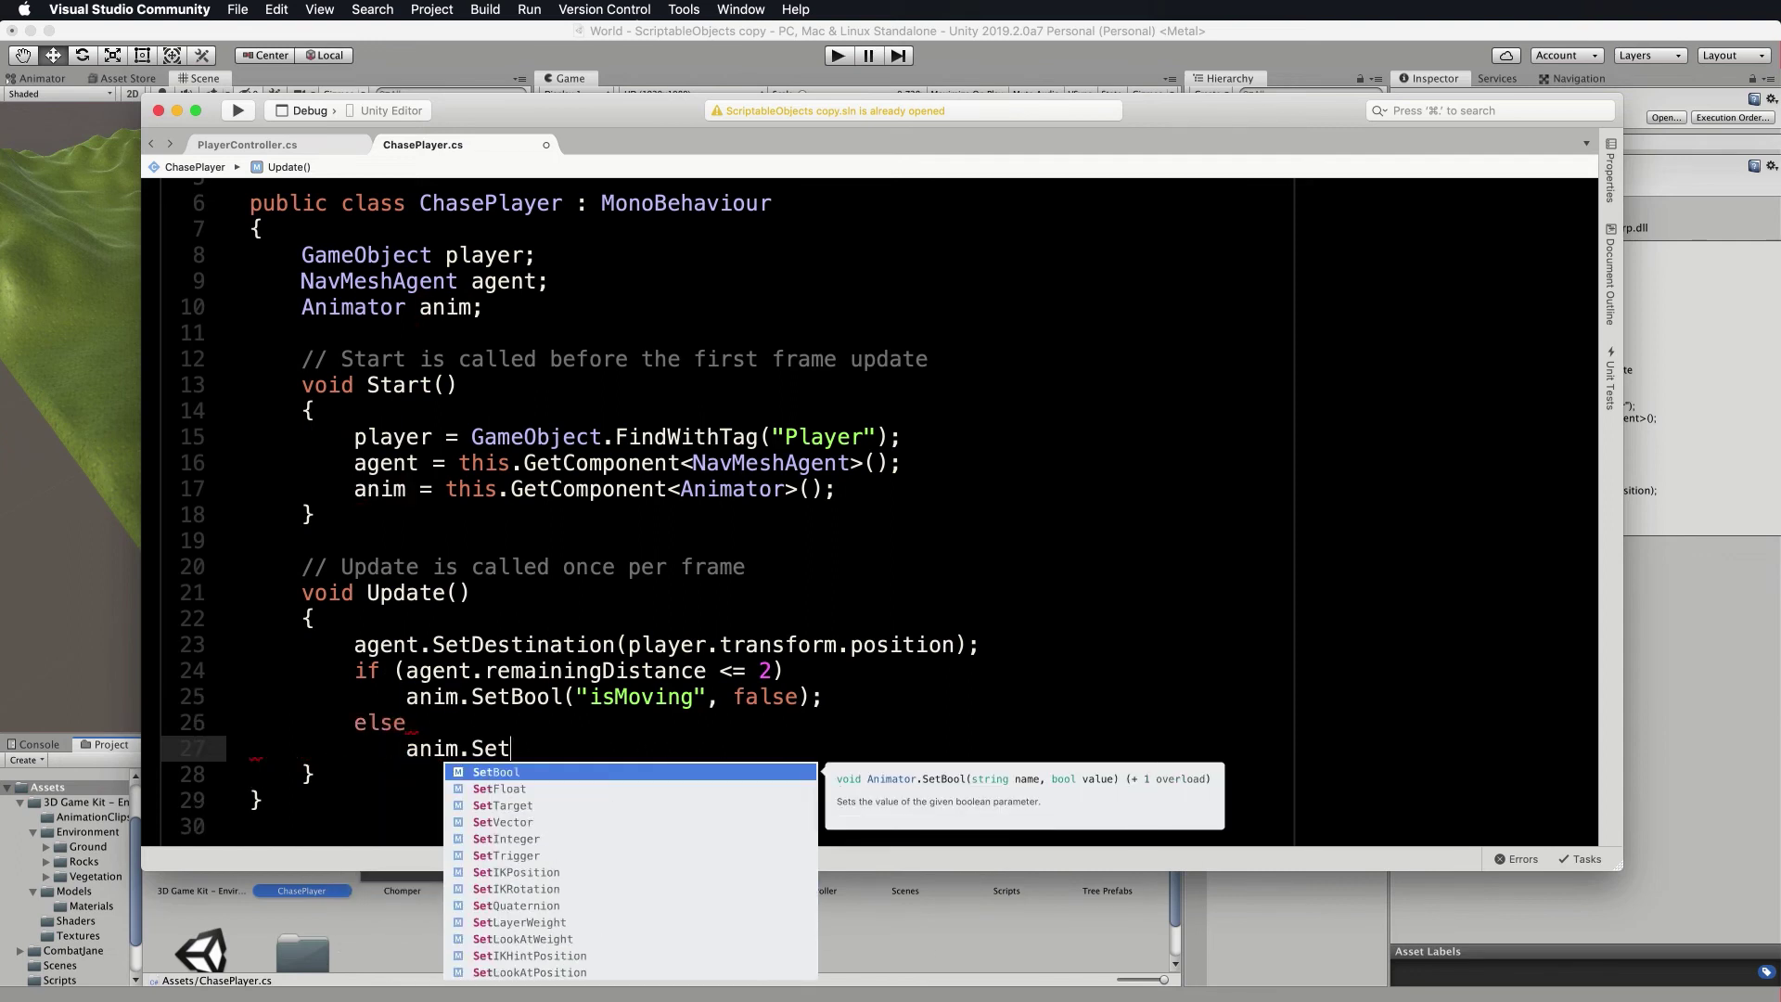
type("Bool(\"isMoving\", true")
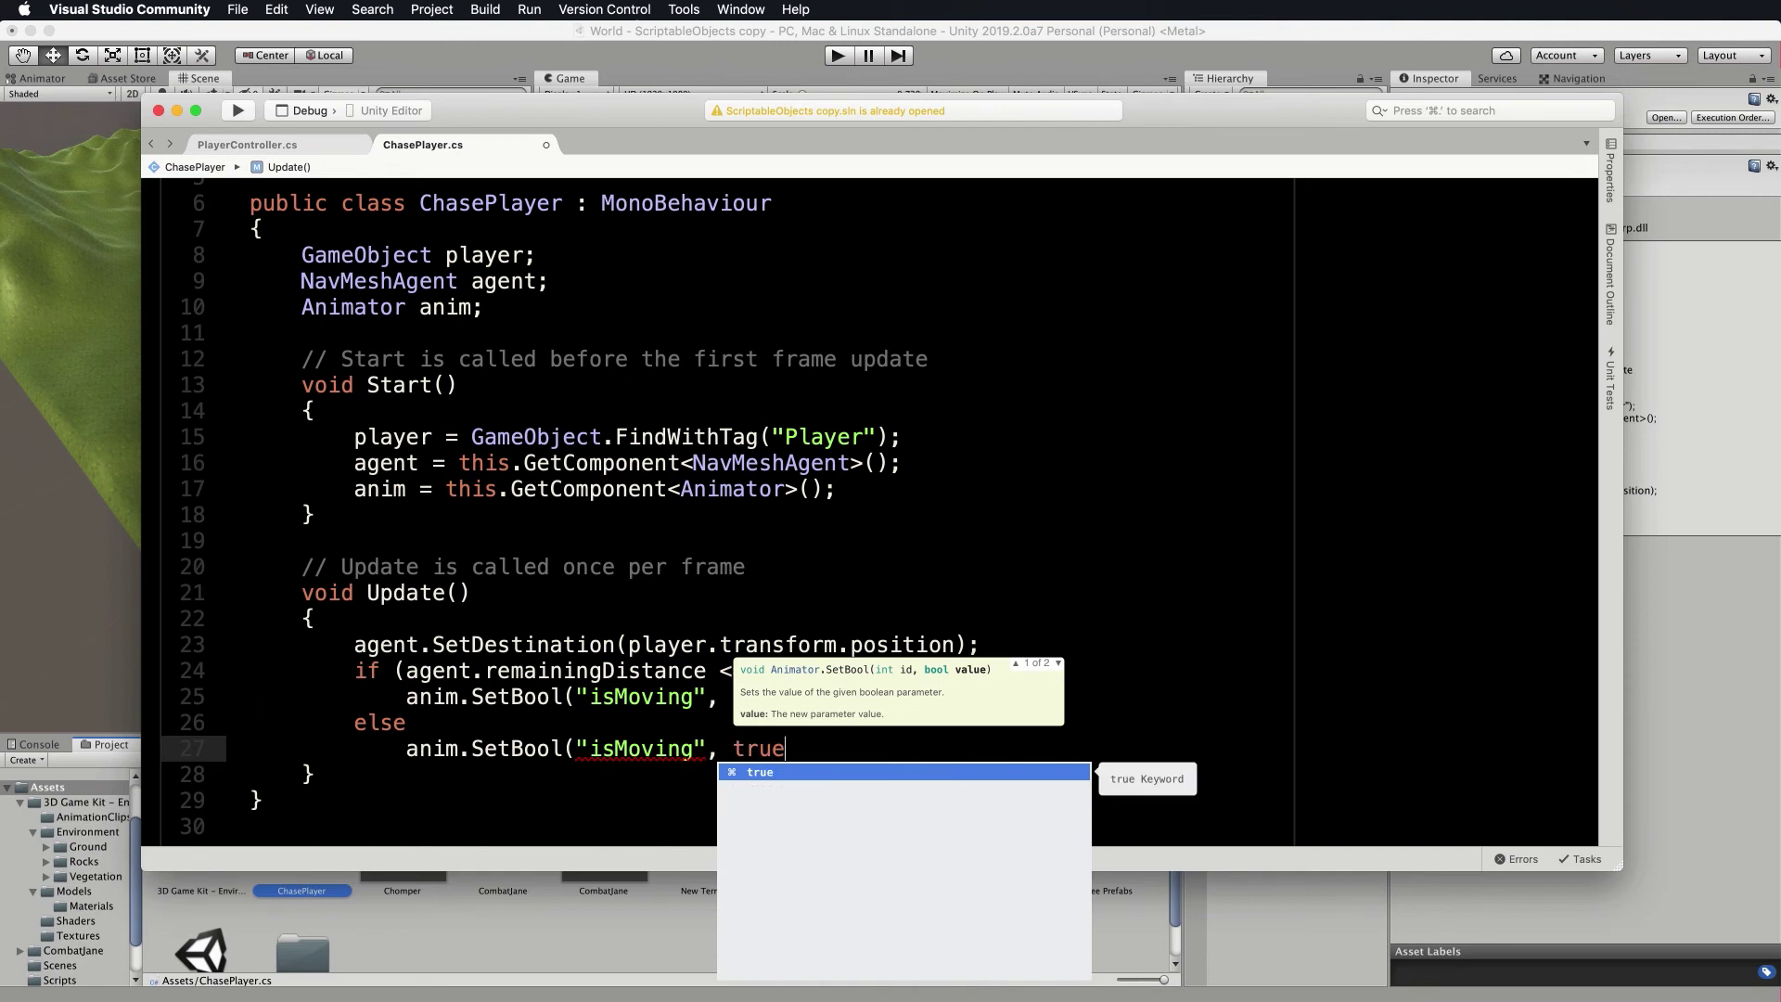
type(");")
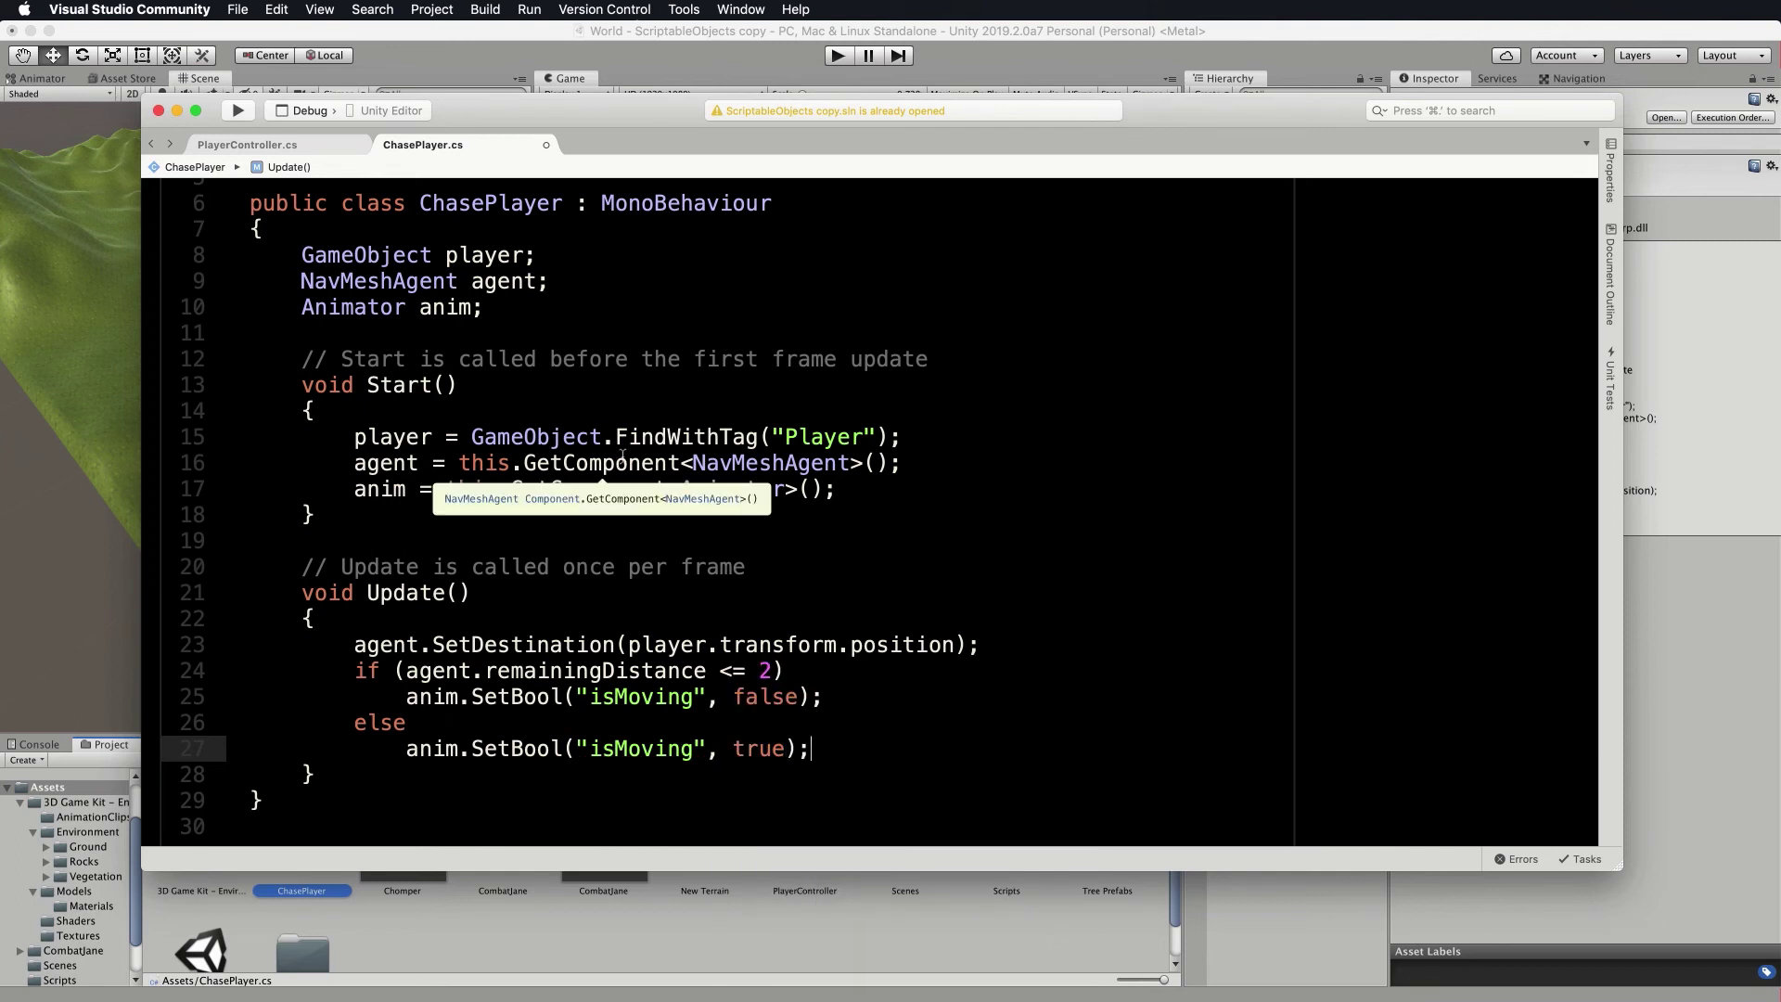
Switch to Unity, select CombatJane, and run the game to test the Chomper's chase and movement animation before ending play mode.
left_click(539, 31)
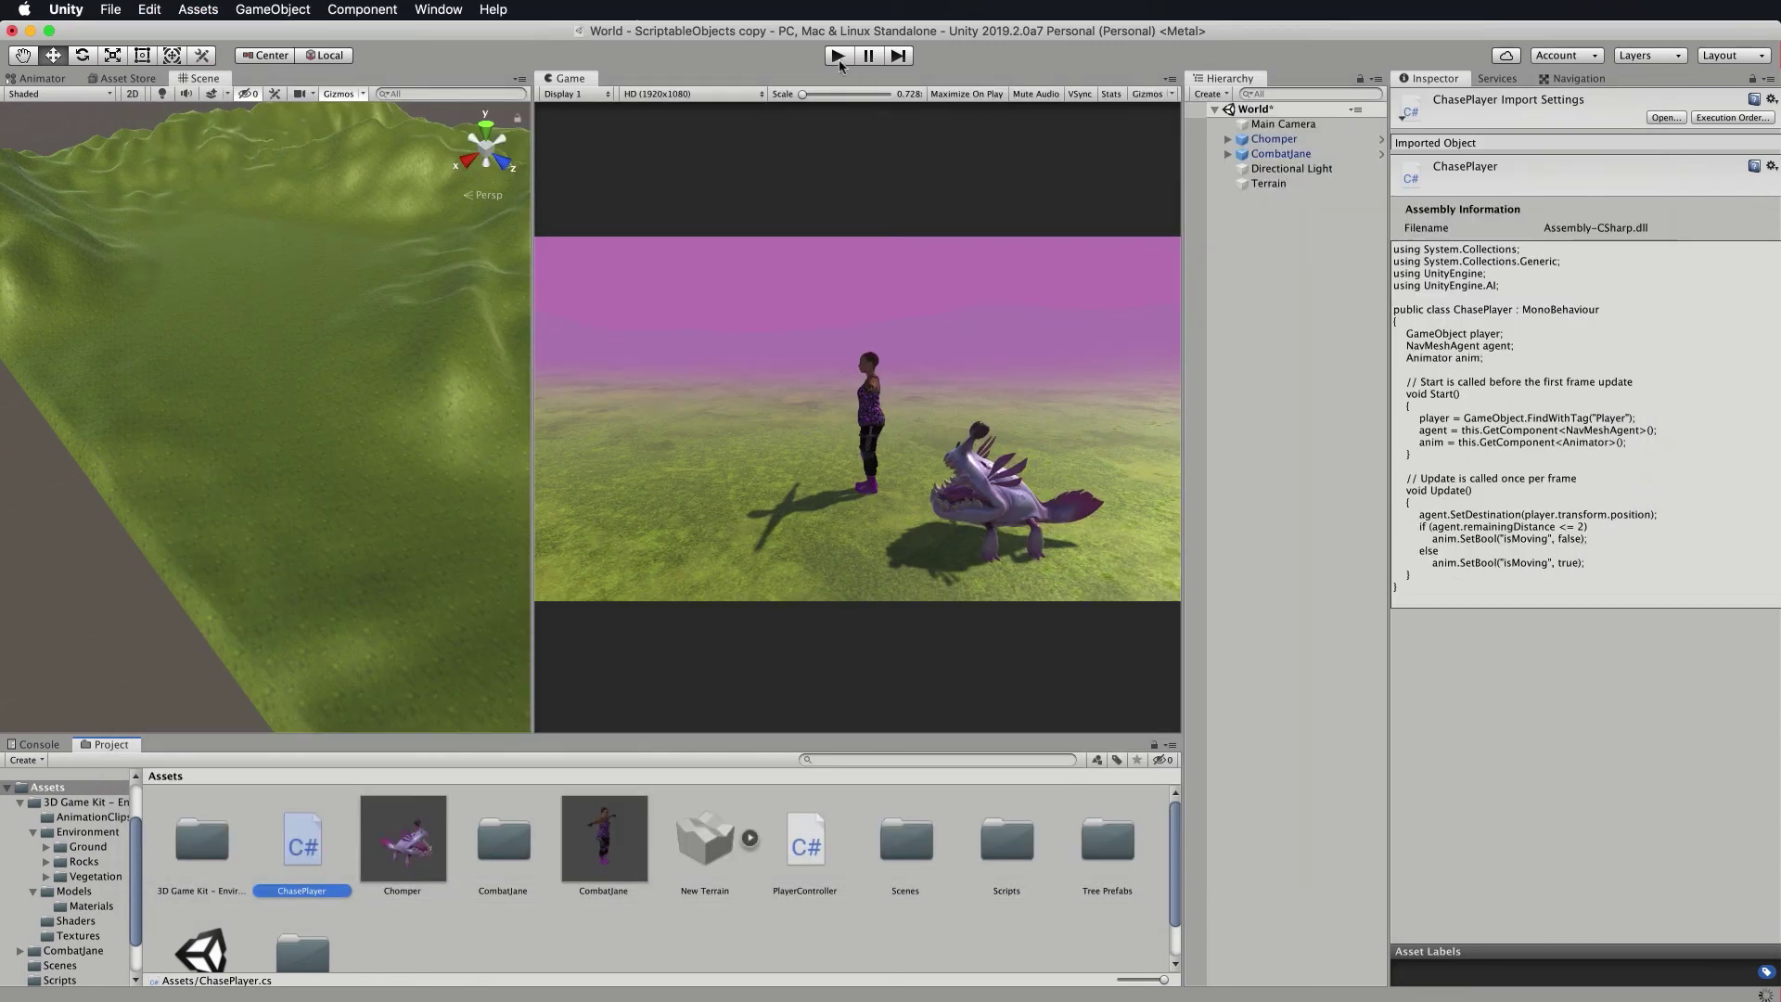
double_click(1281, 153)
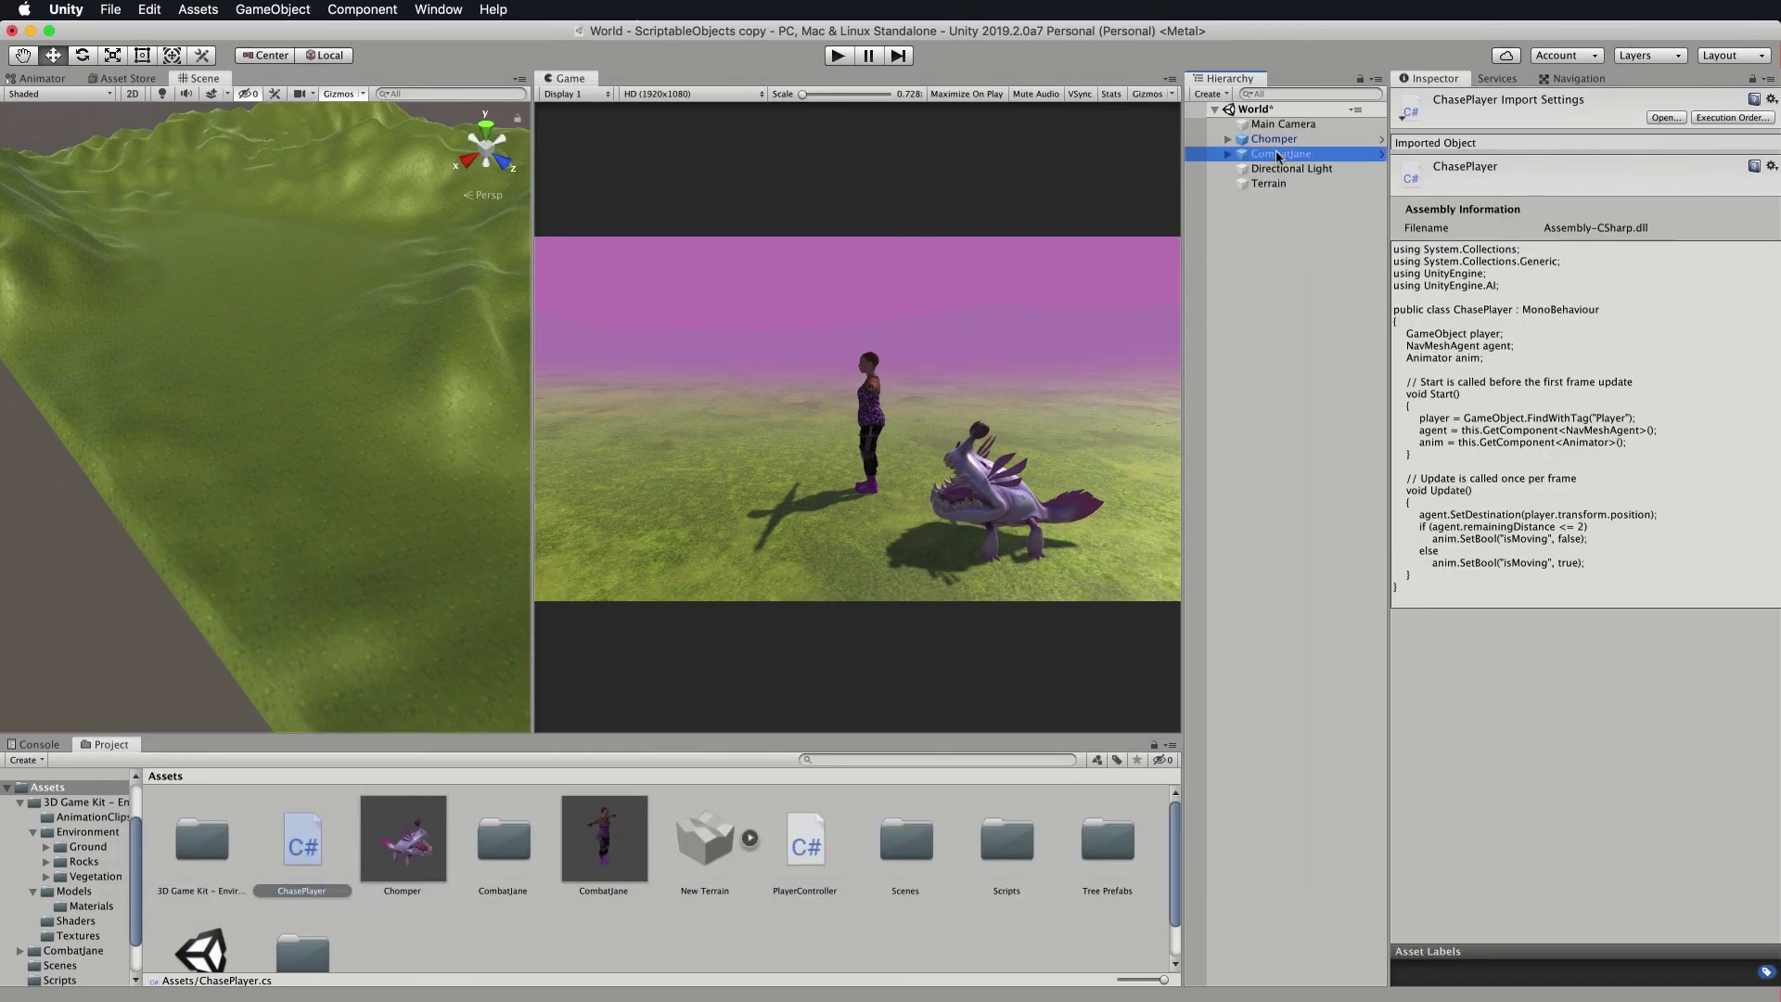
scroll(301, 266, "down", 5)
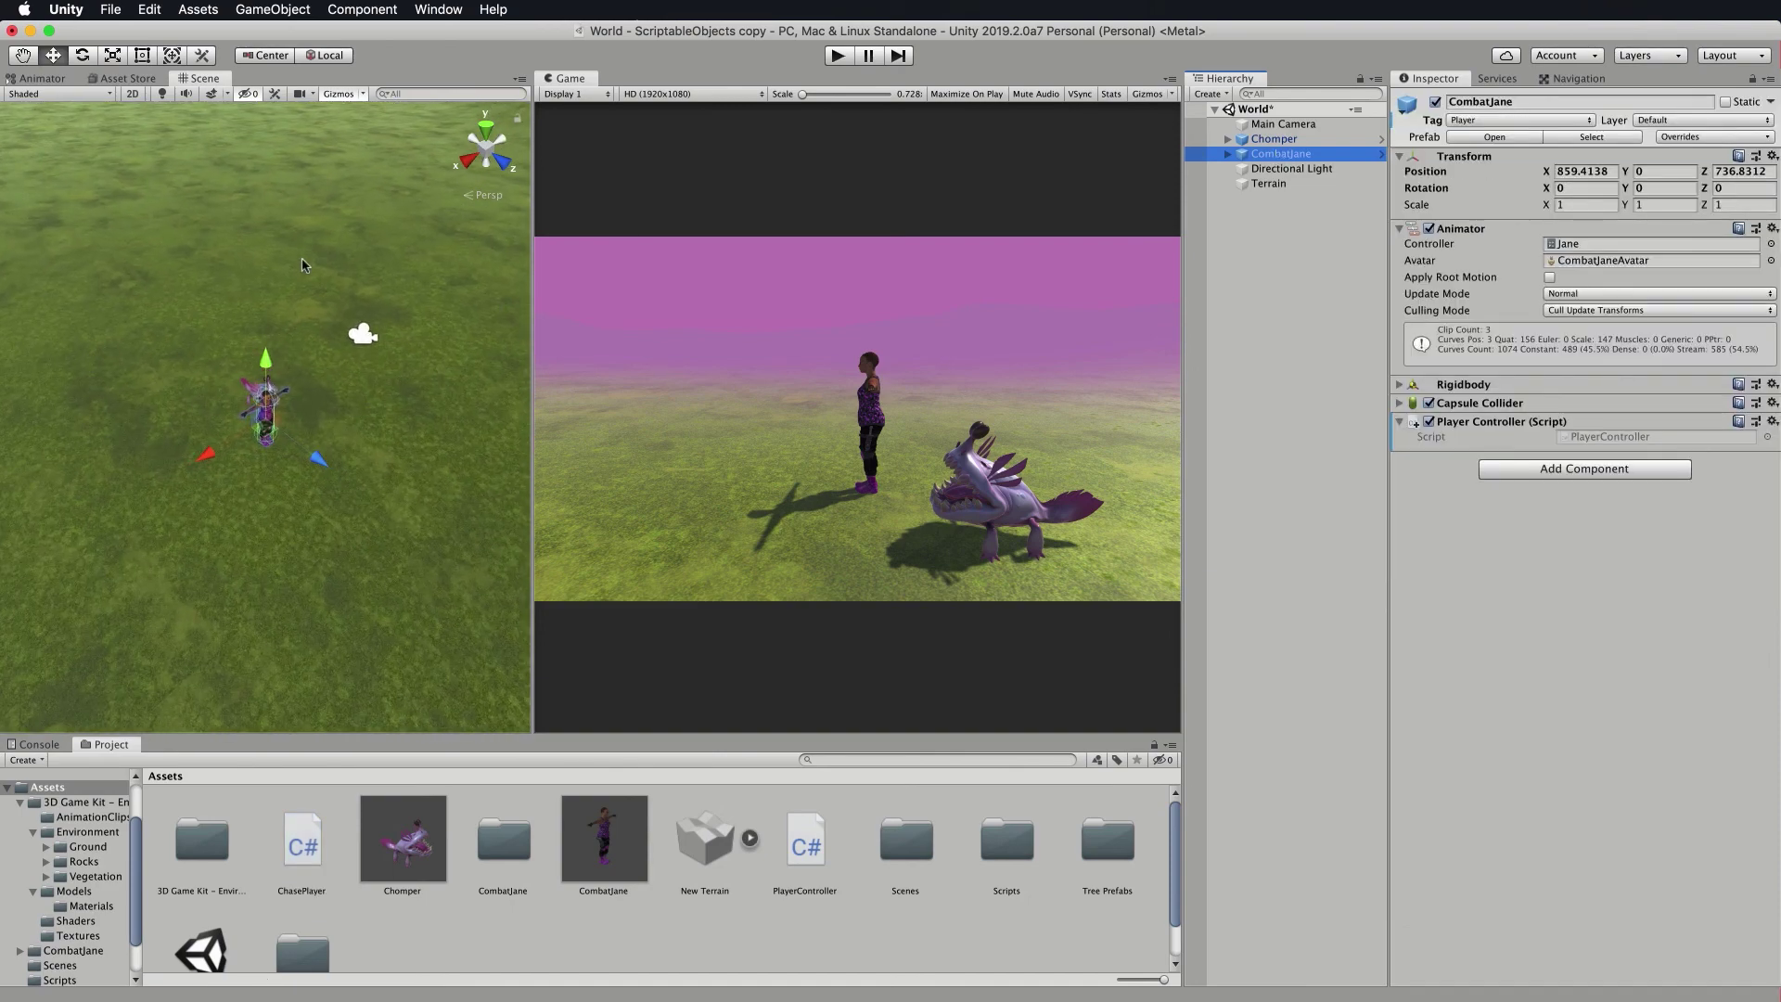
left_click_drag(306, 267, 1133, 195, "alt")
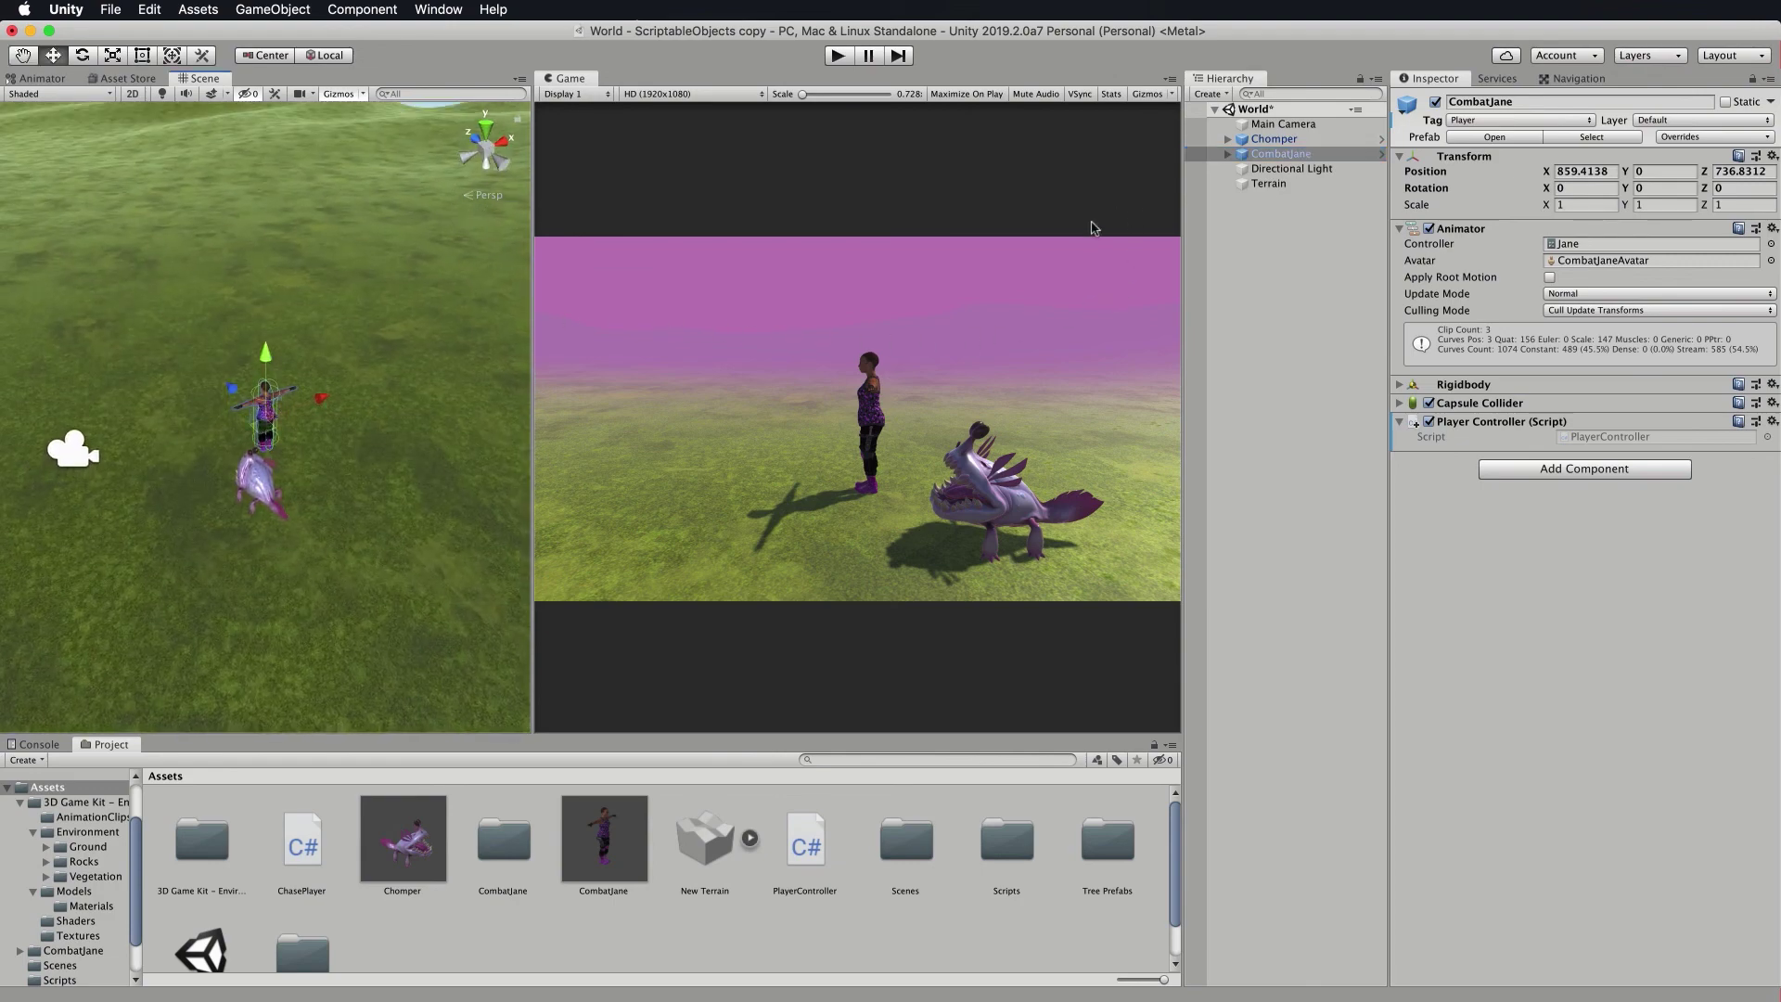
left_click(839, 56)
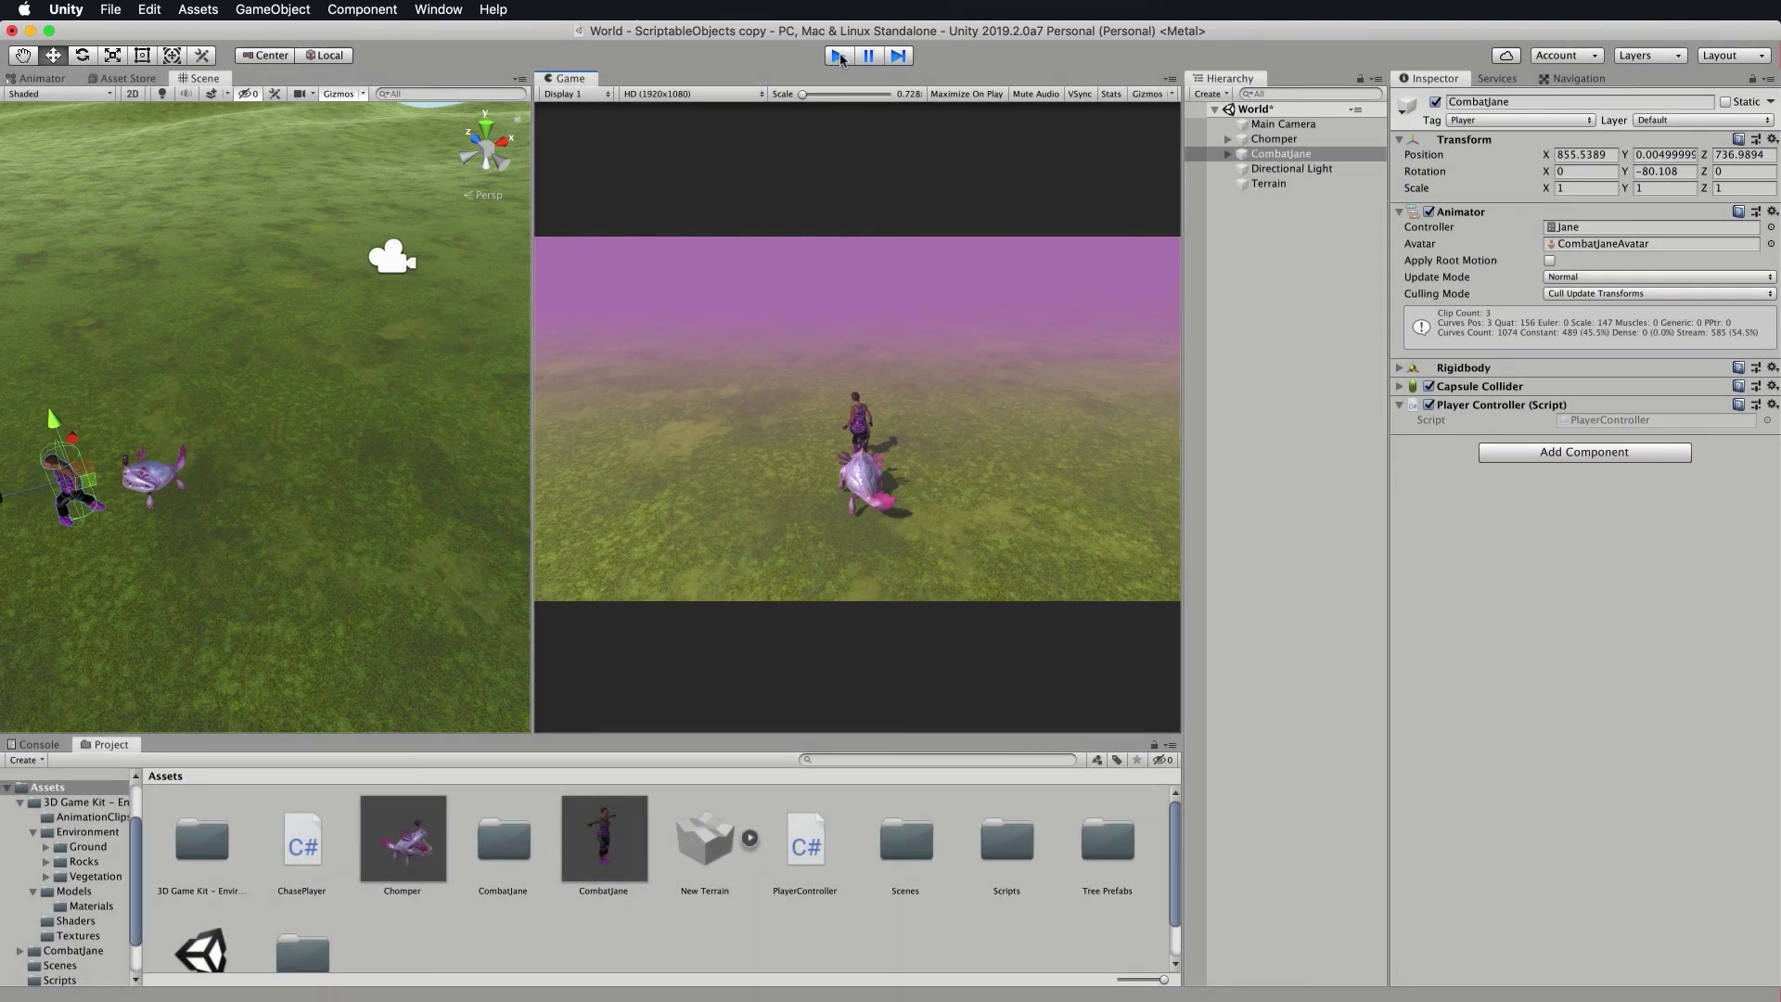
key("super+p")
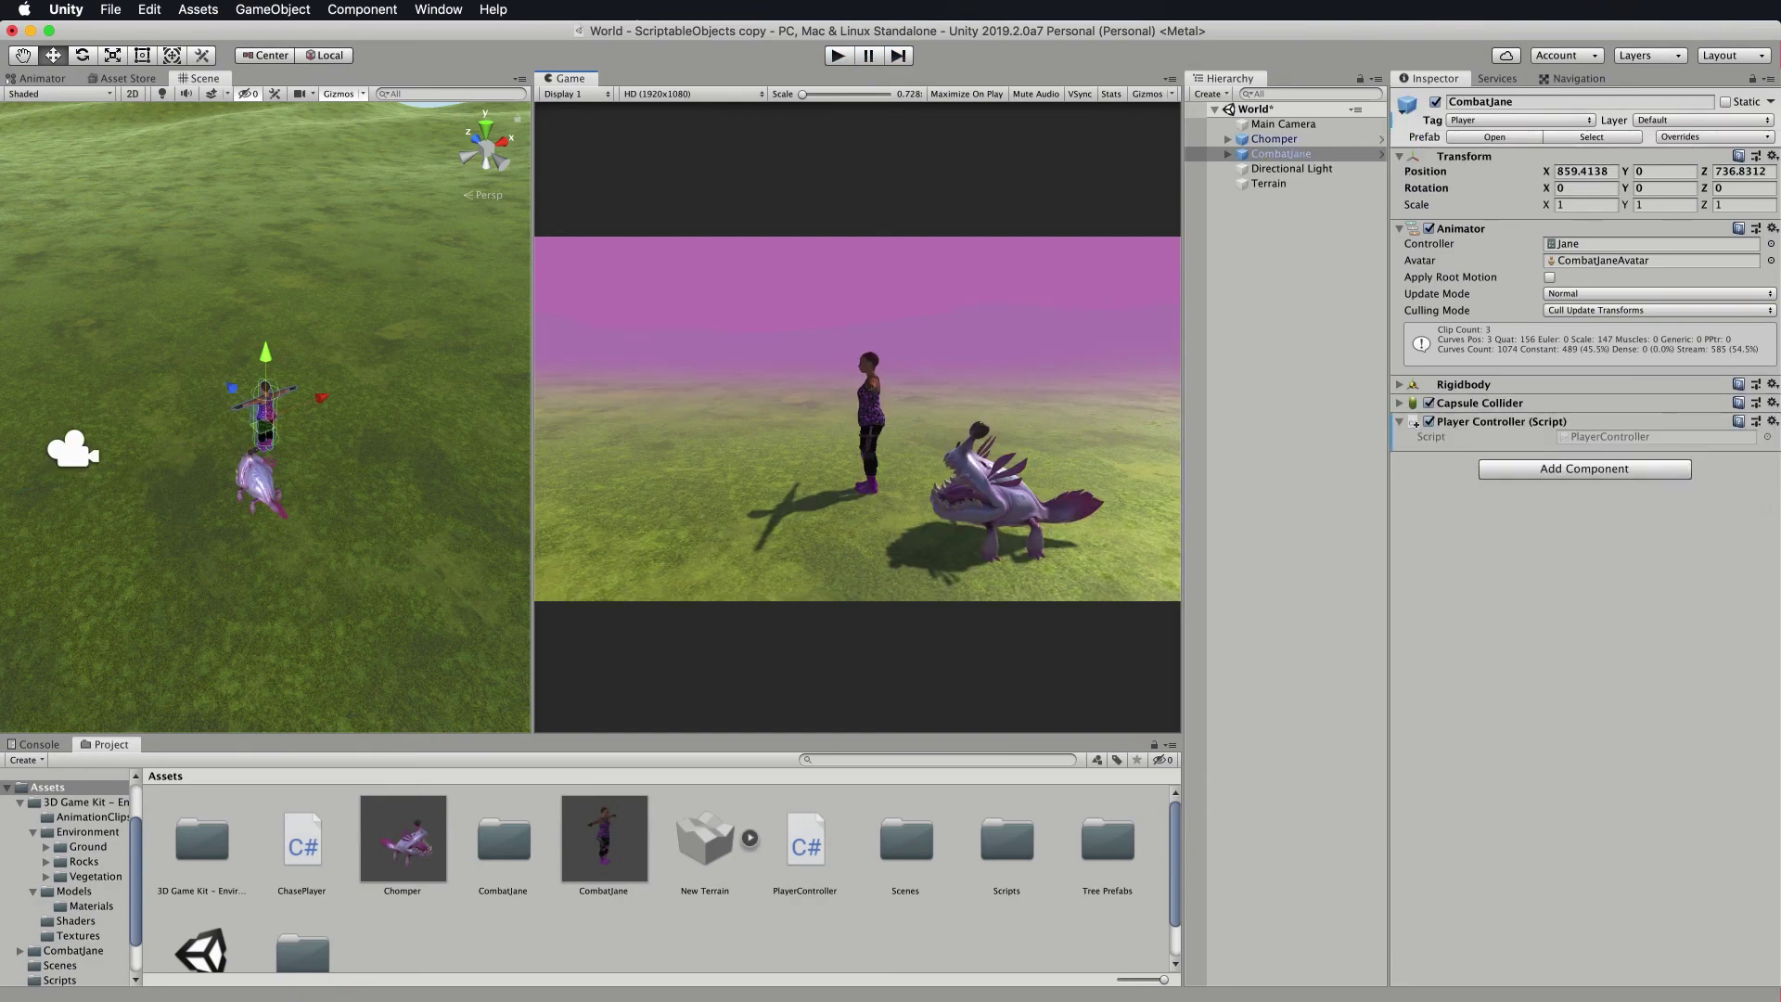